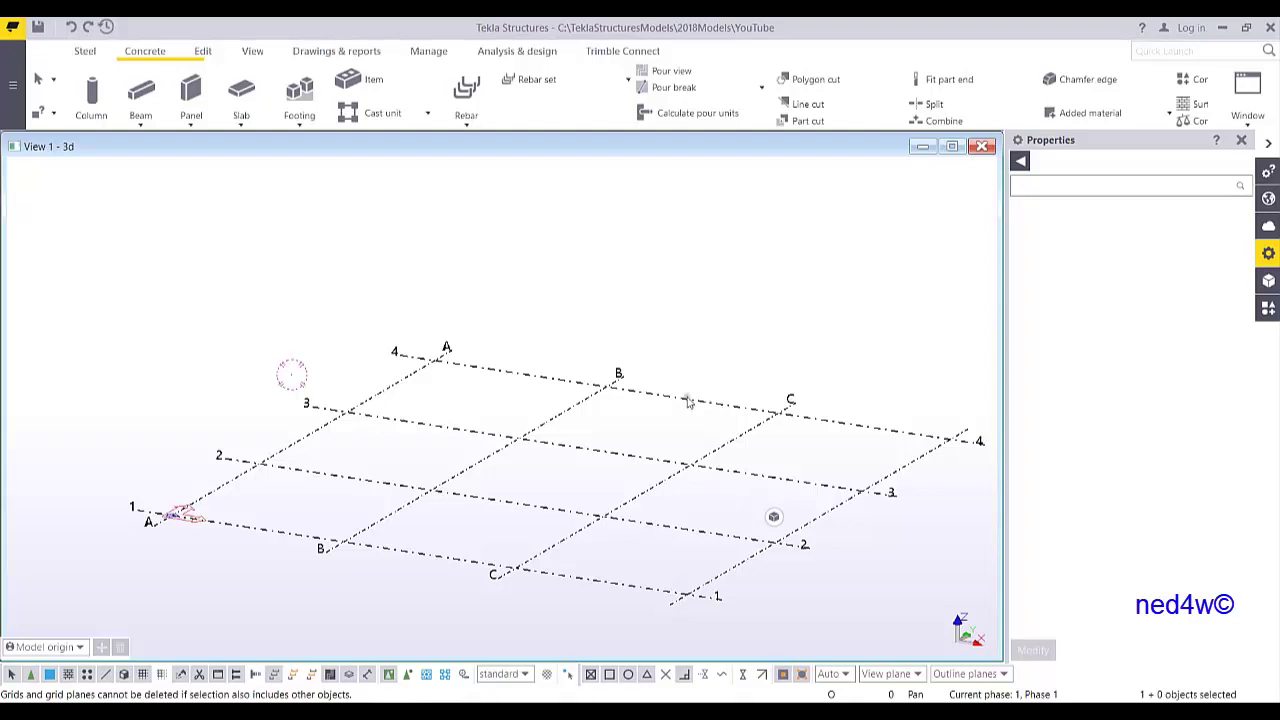
- Place four 400*400 concrete columns with a 4500 mm top level at the grid intersections along grid line 1
left_click(91, 97)
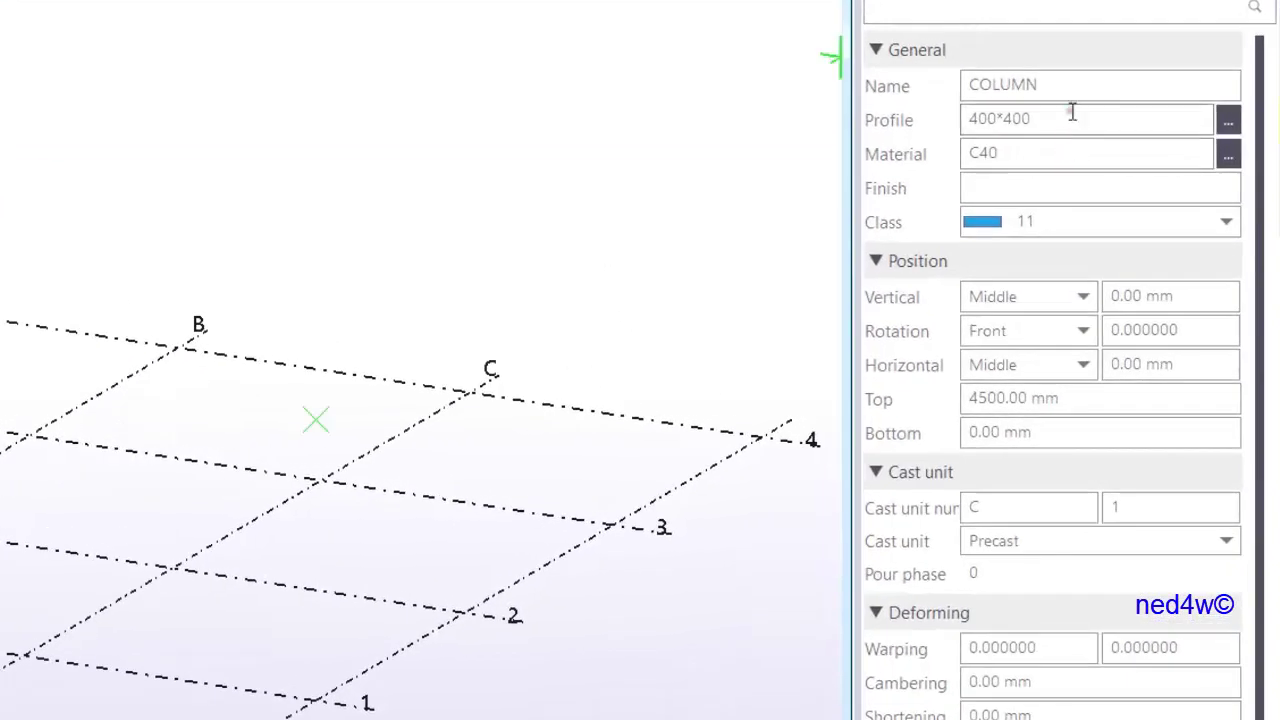
left_click(1070, 115)
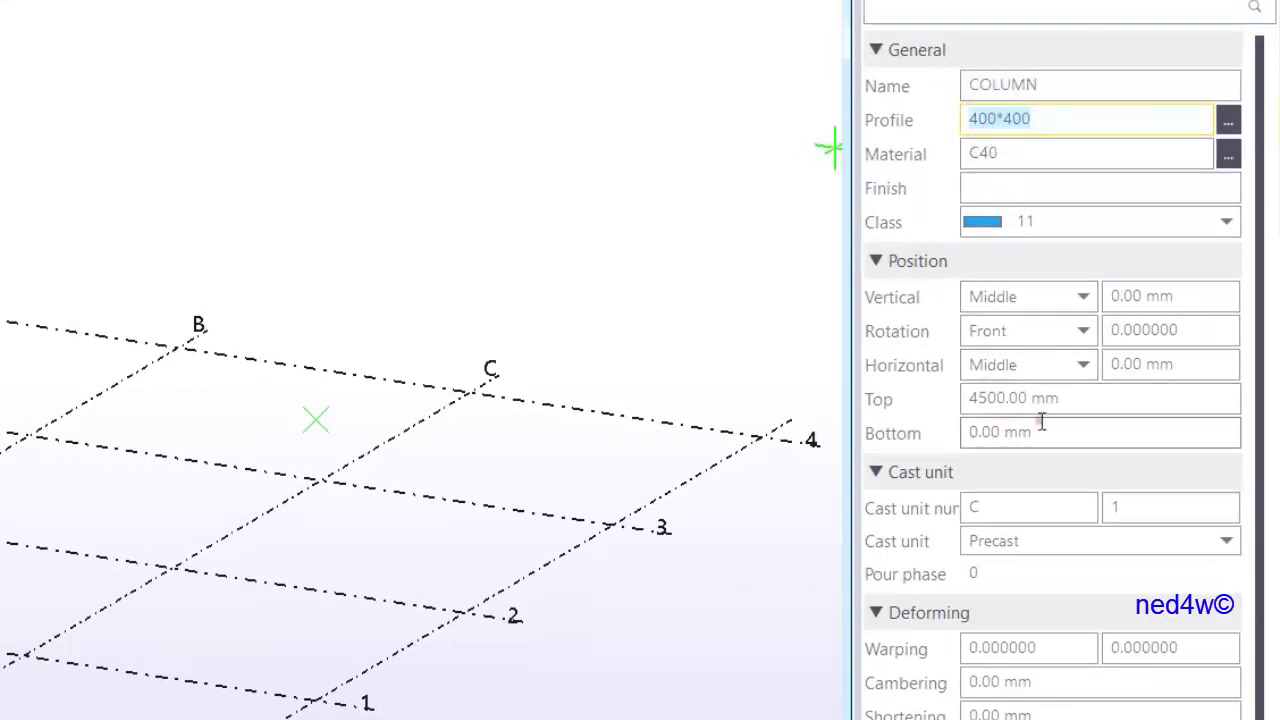
left_click(1100, 403)
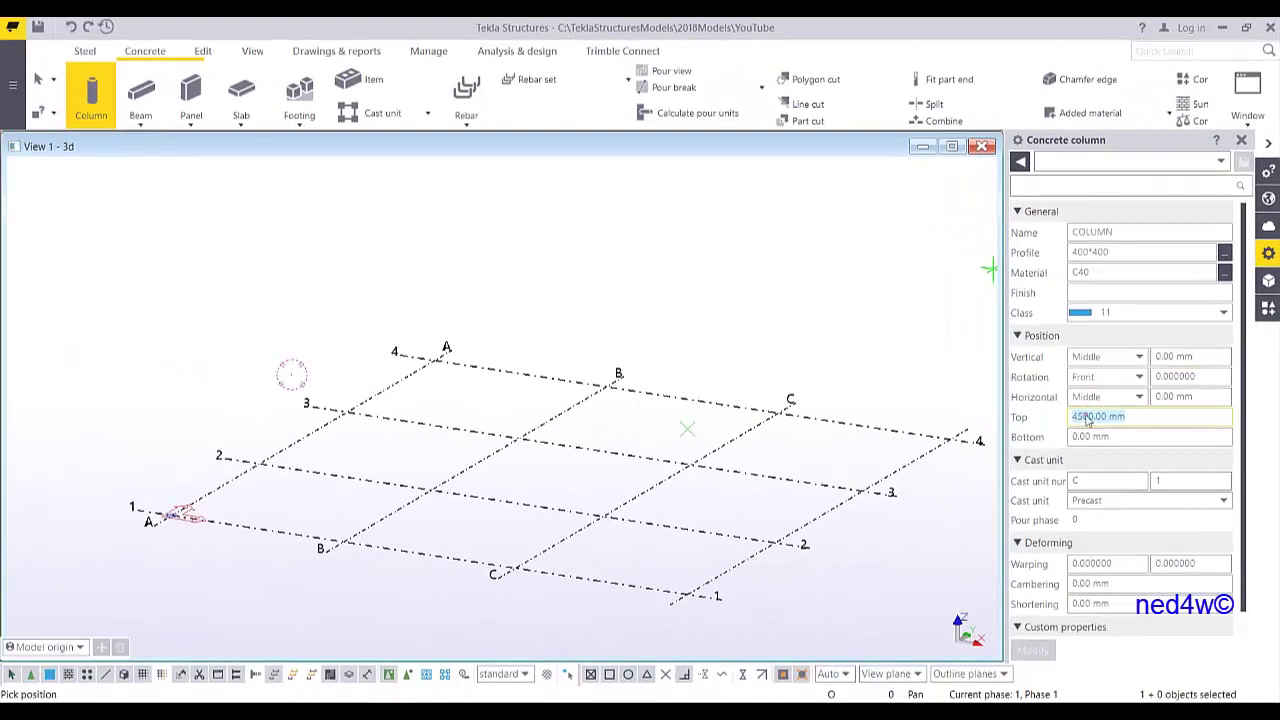
left_click(170, 515)
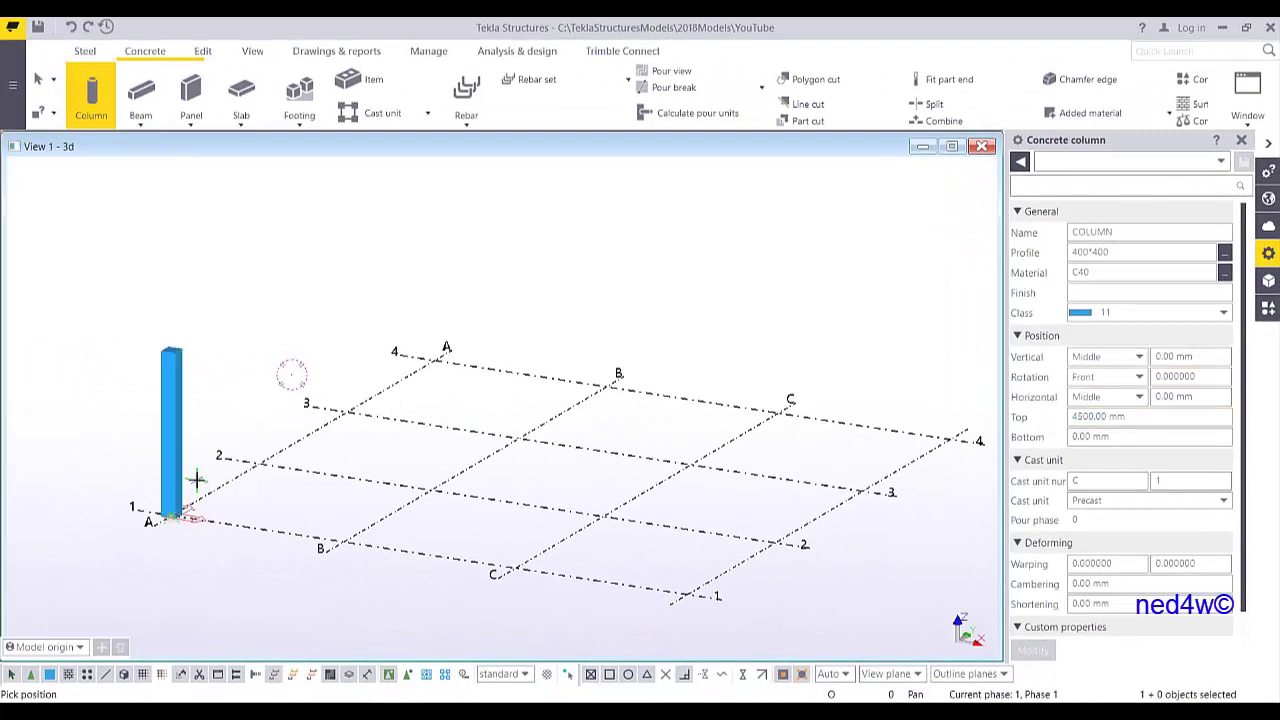
left_click(343, 541)
left_click(516, 569)
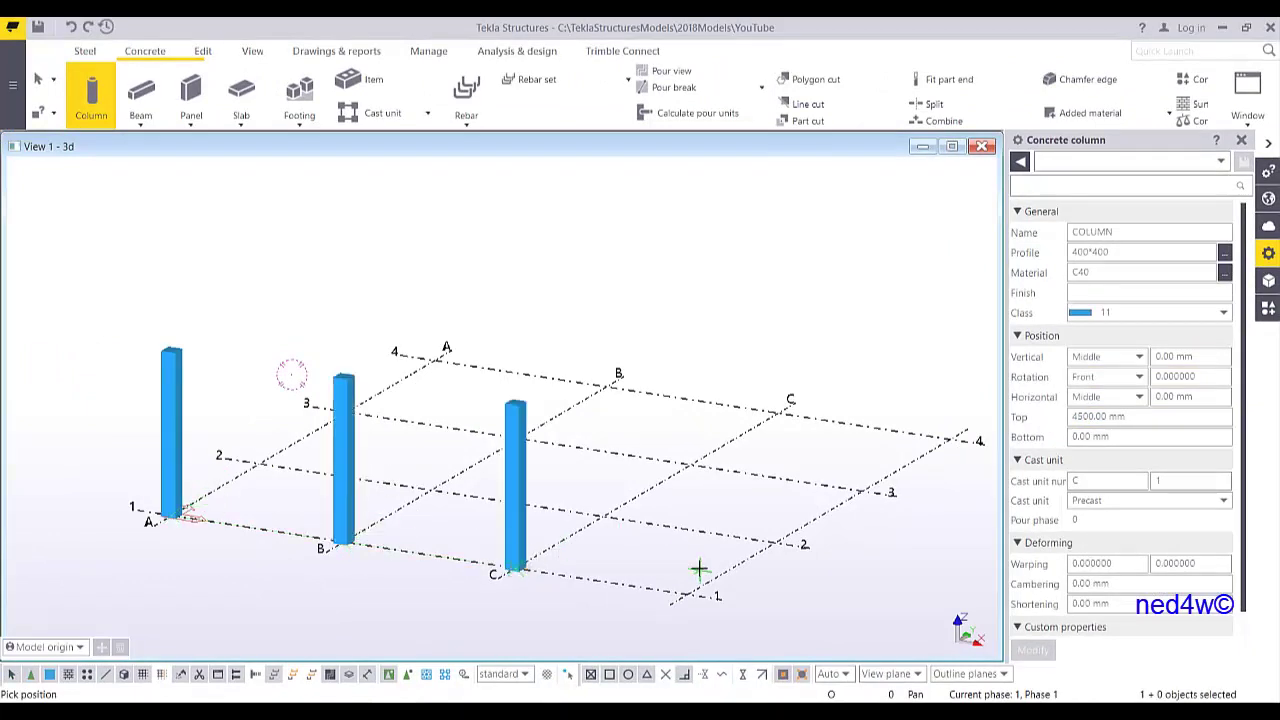
left_click(688, 593)
right_click(452, 298)
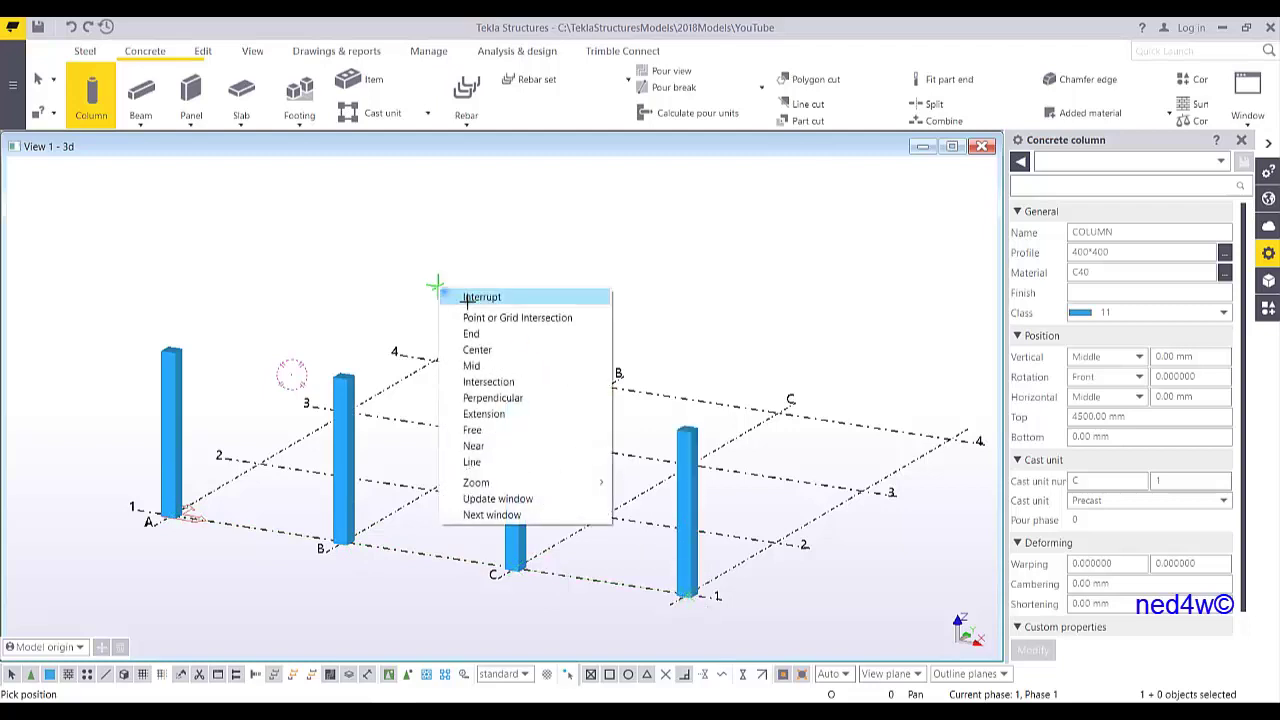
left_click(468, 296)
- Model three 600*400 concrete beams joining the tops of the four columns along grid line 1
left_click(141, 93)
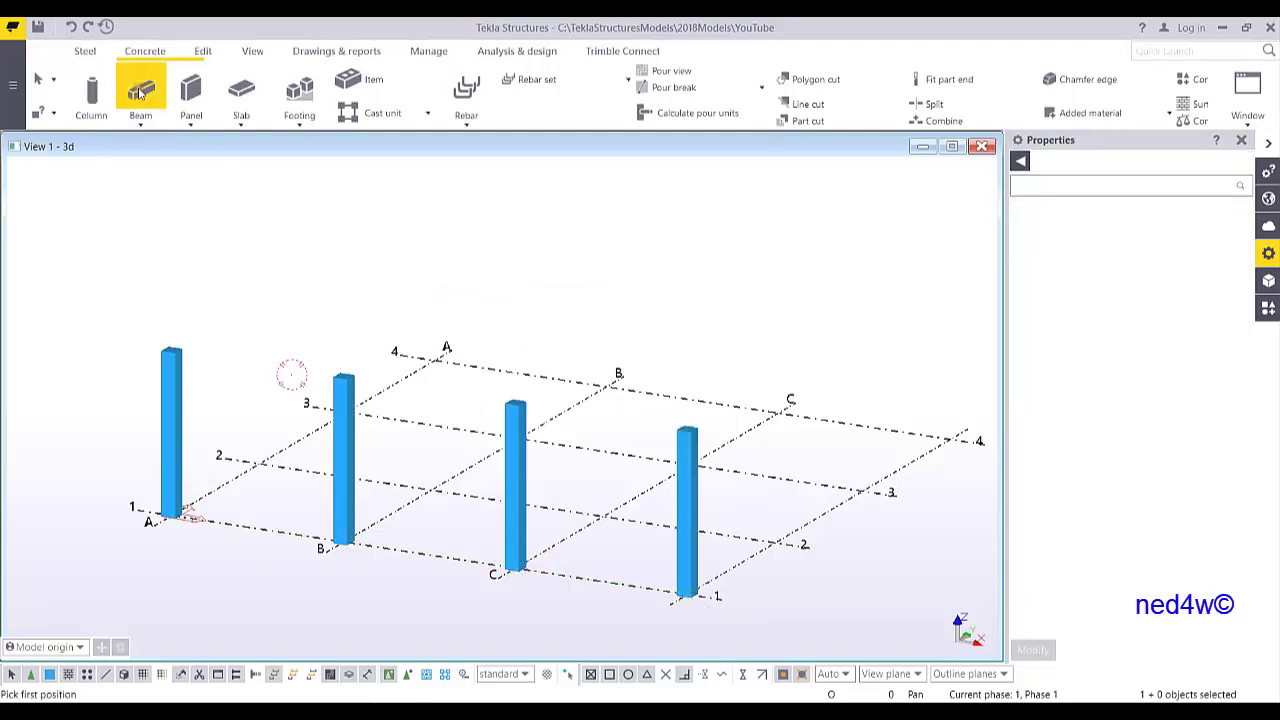
left_click(1150, 253)
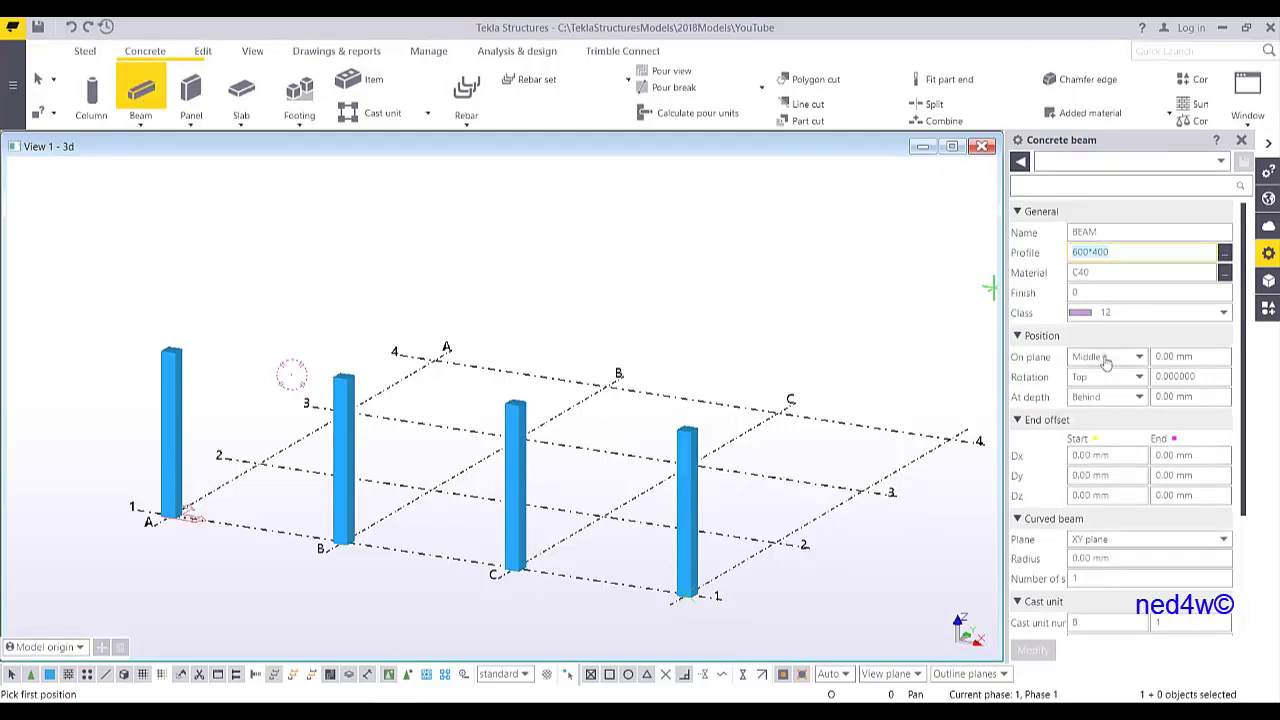
middle_click_drag(186, 349, 217, 308, "ctrl")
scroll(217, 286, "up", 2)
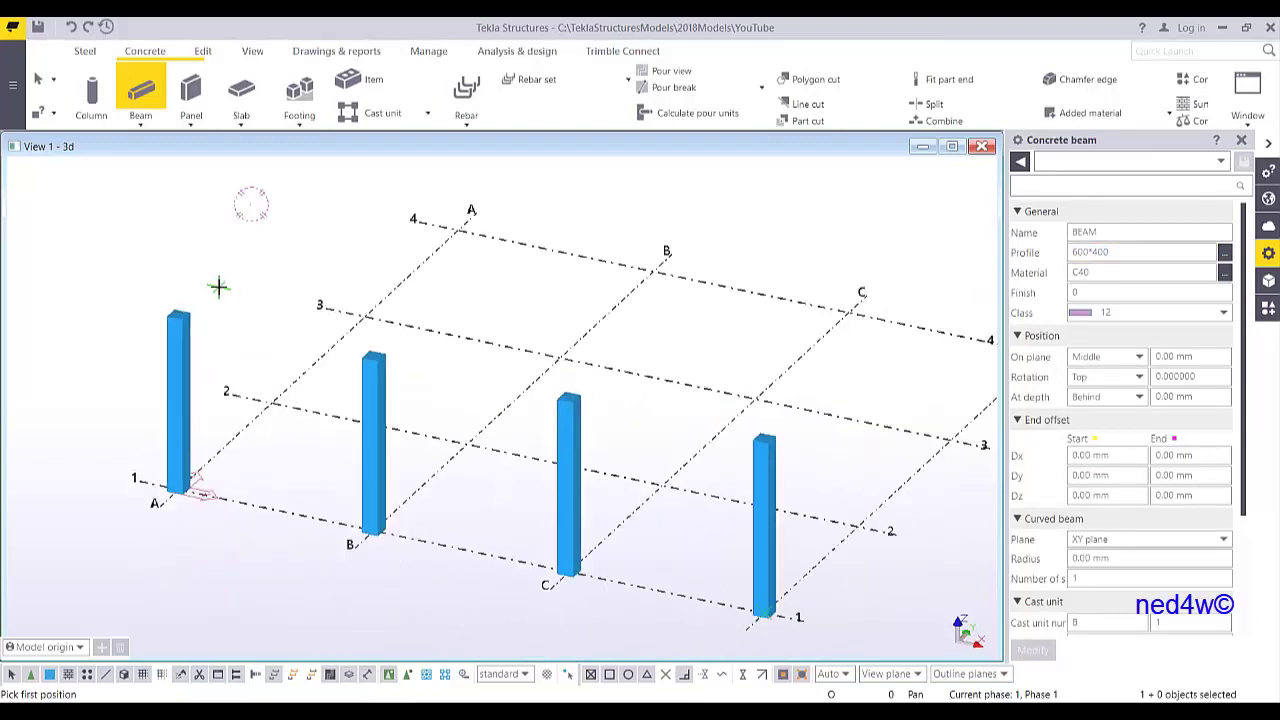
left_click(175, 322)
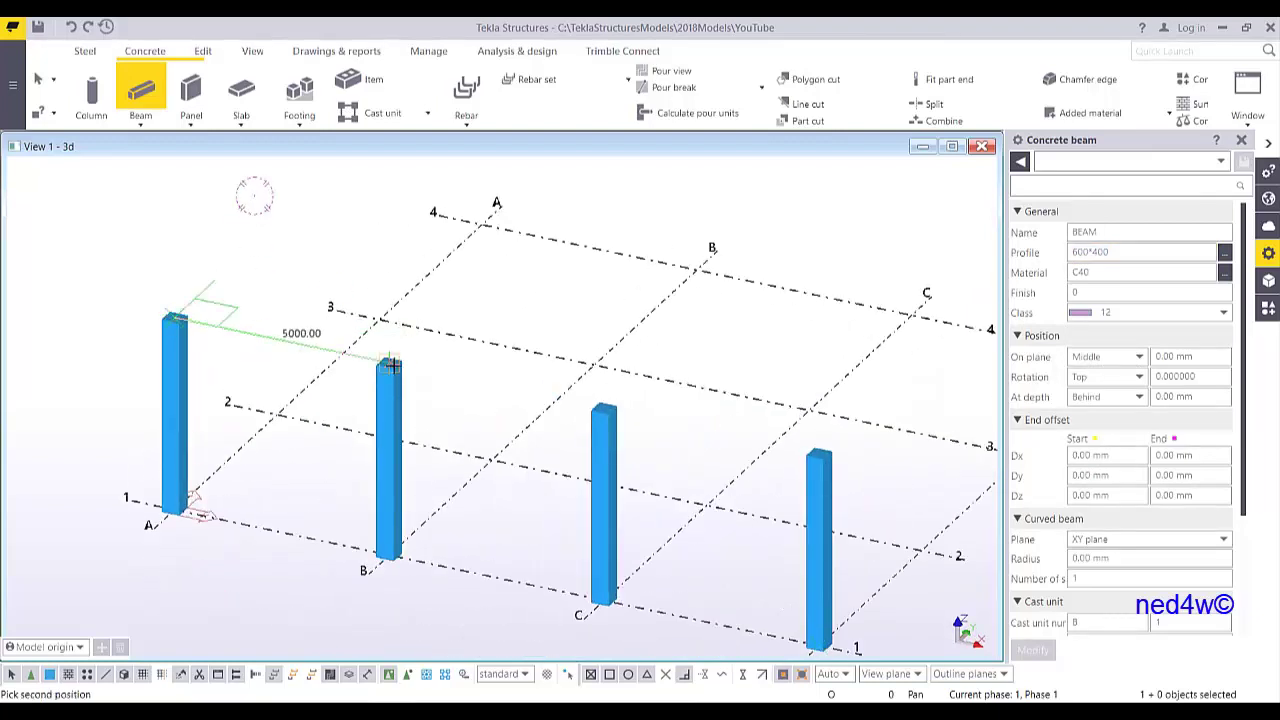
left_click(390, 366)
left_click(390, 366)
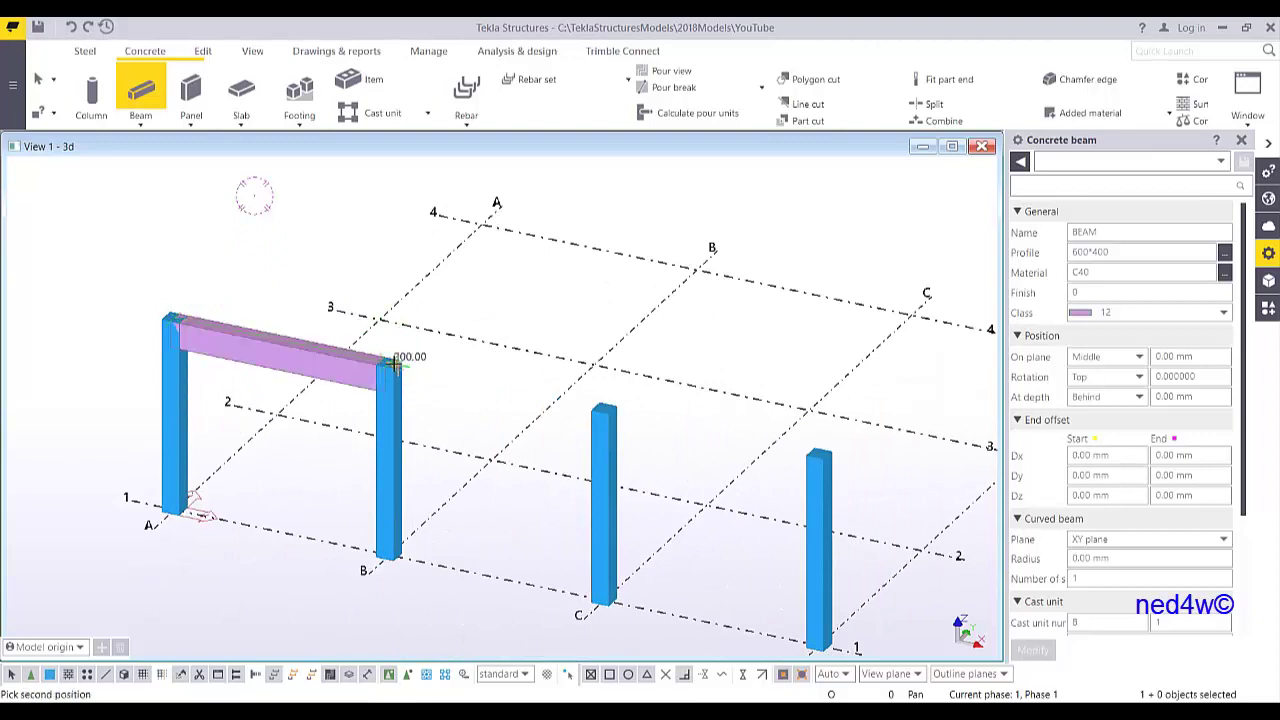
left_click(604, 408)
left_click(604, 408)
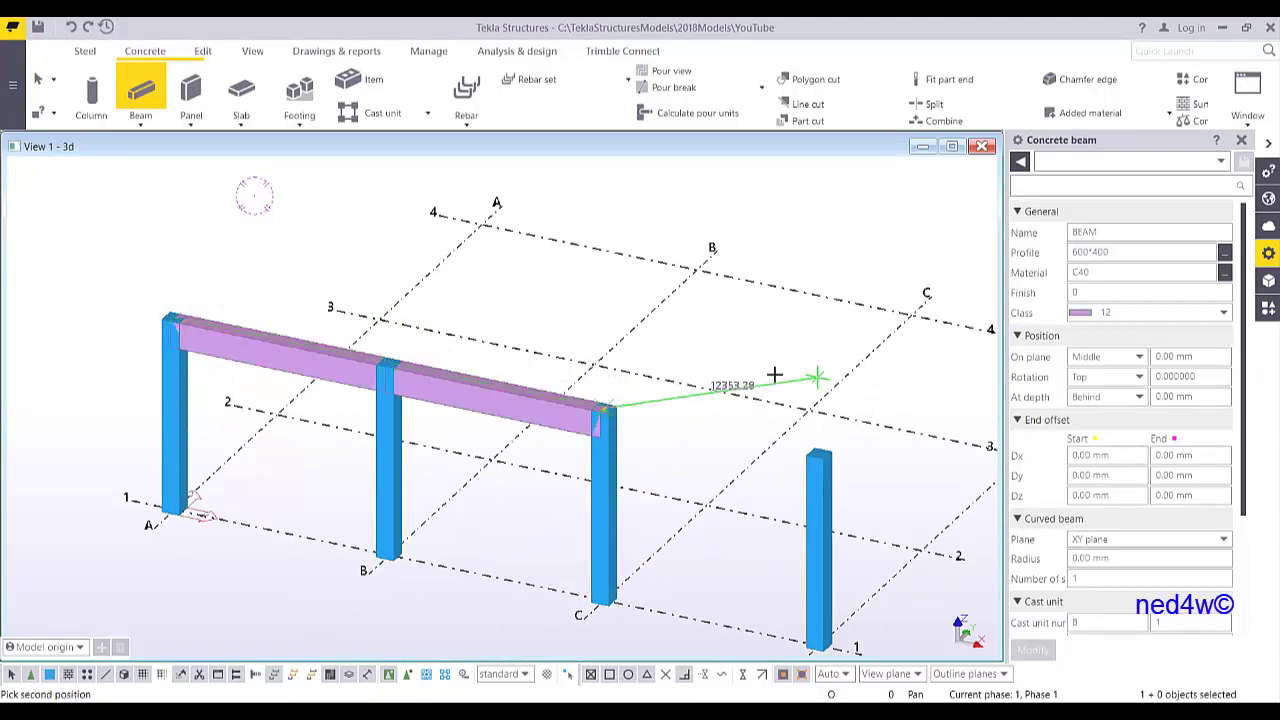
left_click(818, 453)
key("Escape")
- Copy the whole grid line 1 frame linearly with dY 5000 mm and 3 copies, onto grid lines 2, 3 and 4
middle_click_drag(771, 320, 634, 289)
scroll(634, 289, "down", 2)
left_click_drag(152, 222, 705, 605)
right_click(720, 132)
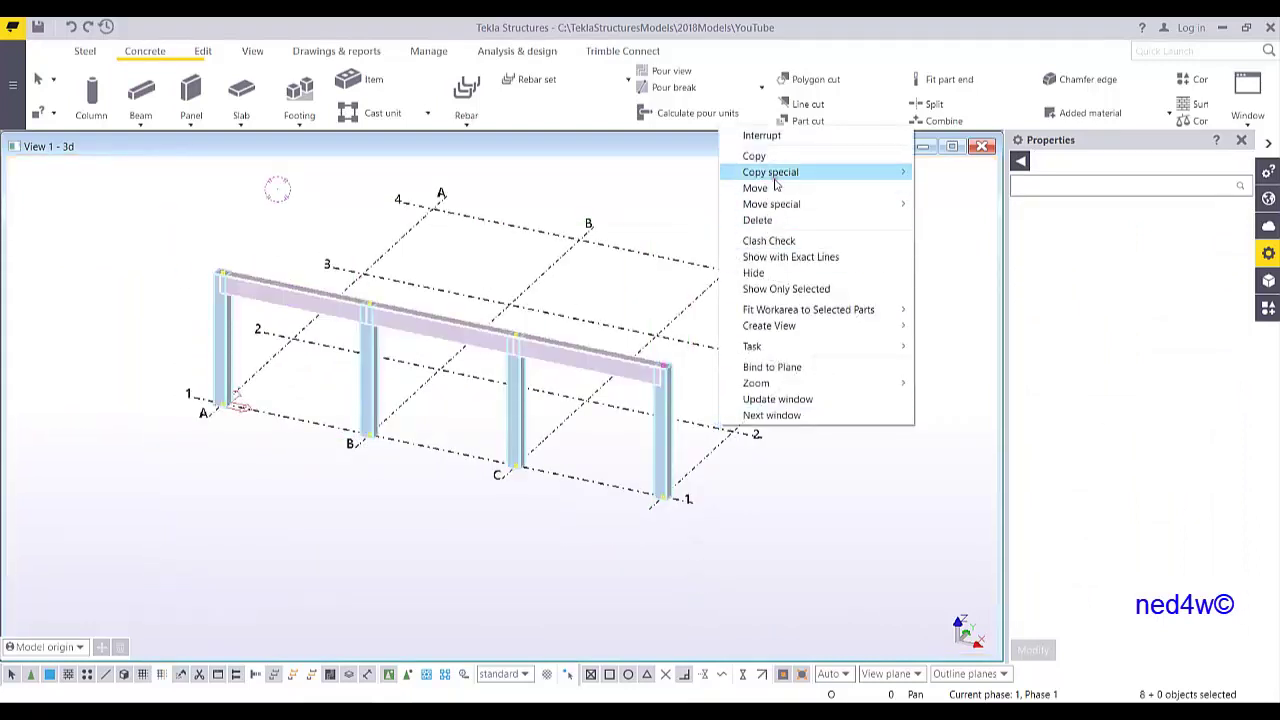
mouse_move(775, 172)
left_click(946, 172)
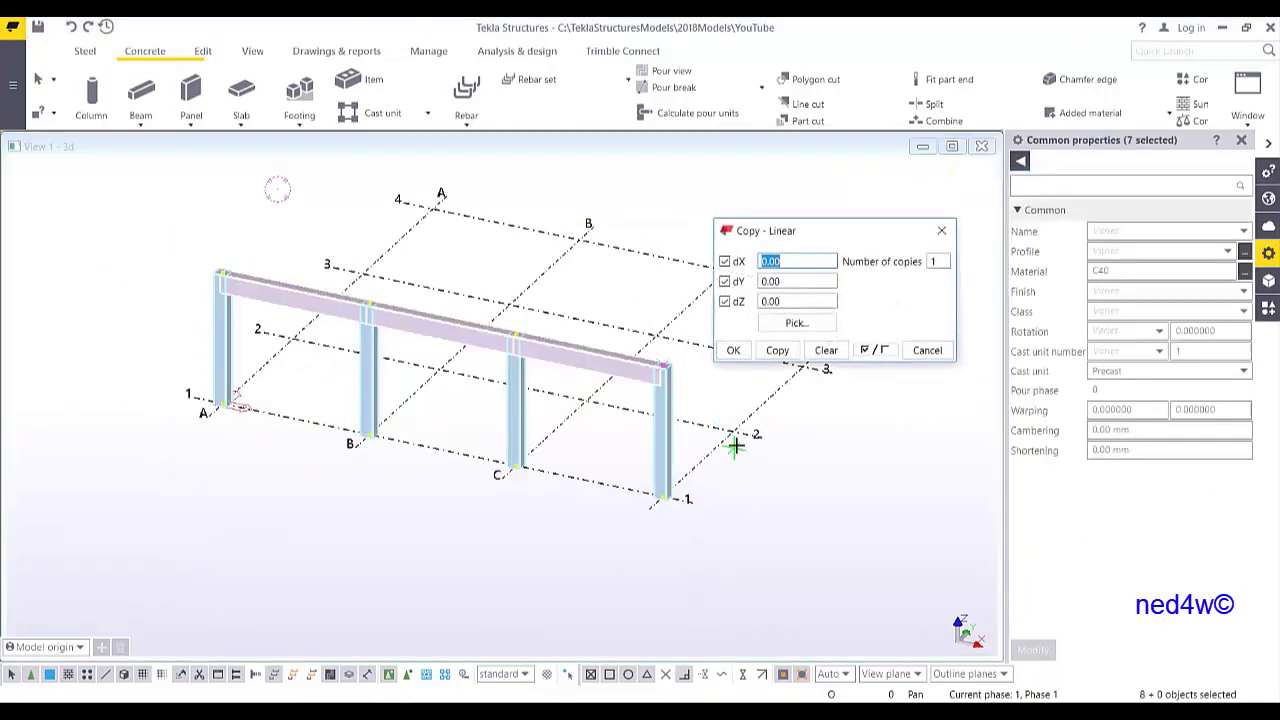
left_click(663, 497)
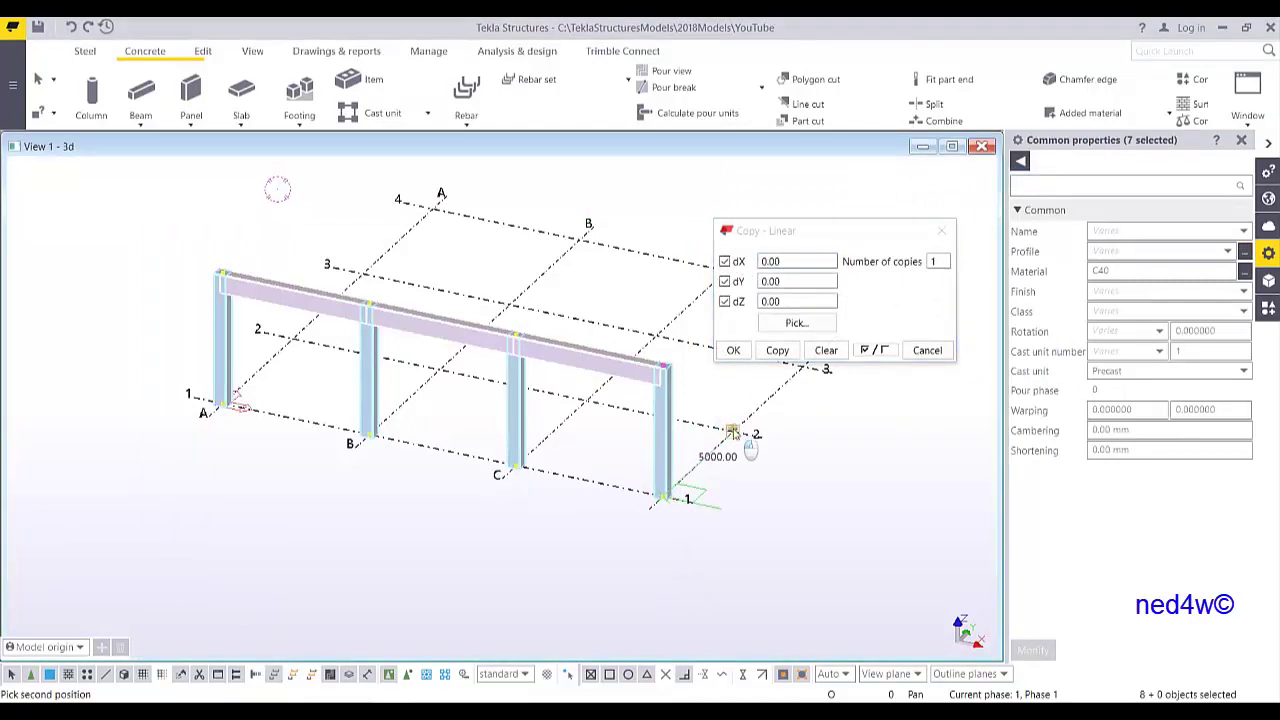
left_click(733, 432)
left_click(893, 281)
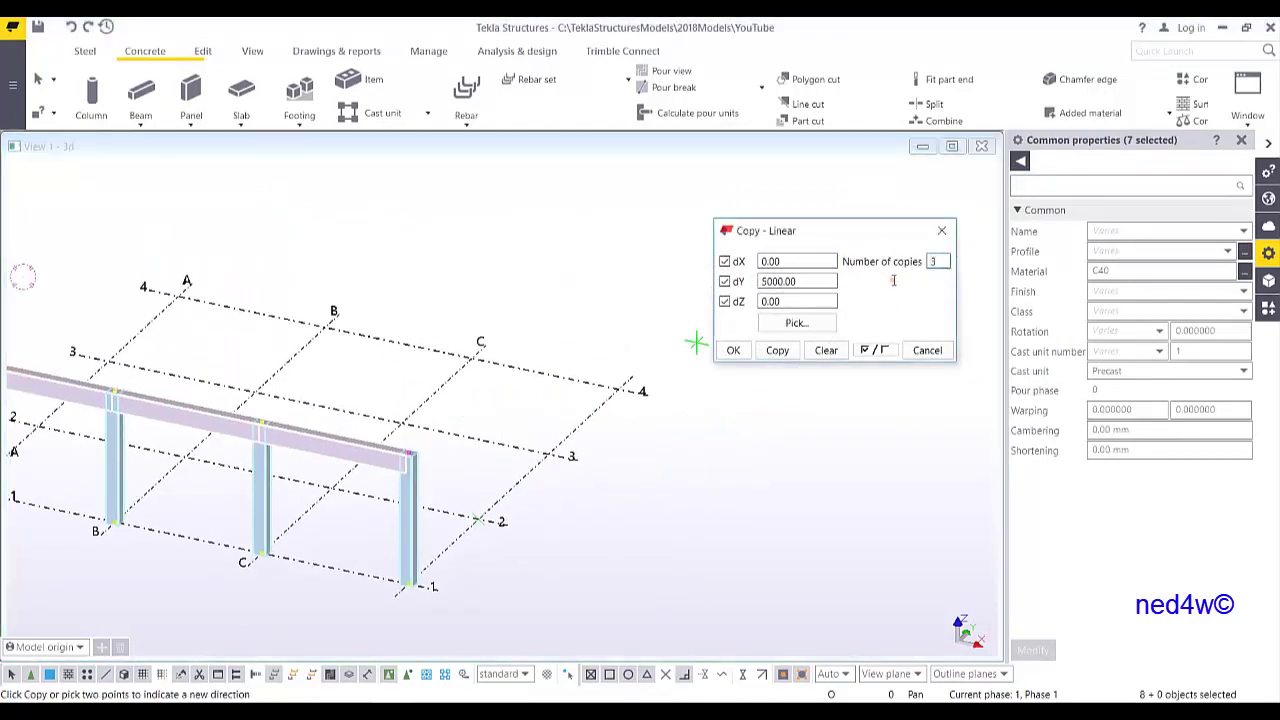
left_click(777, 350)
scroll(592, 270, "down", 3)
right_click(592, 270)
left_click(635, 273)
left_click(941, 231)
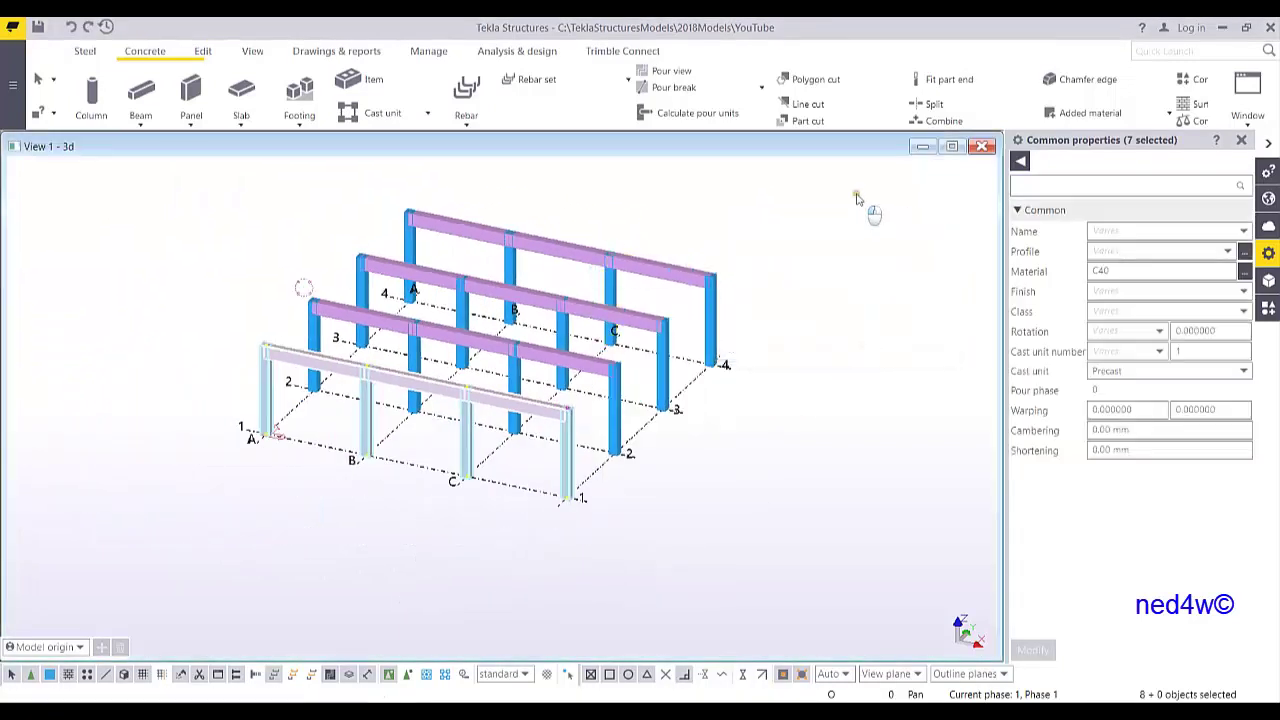
left_click(636, 353)
- Model three 600*400 concrete beams connecting the outer column tops from grid 1 to grid 4 on the unlabelled grid line beyond C
scroll(377, 376, "up", 2)
left_click(141, 95)
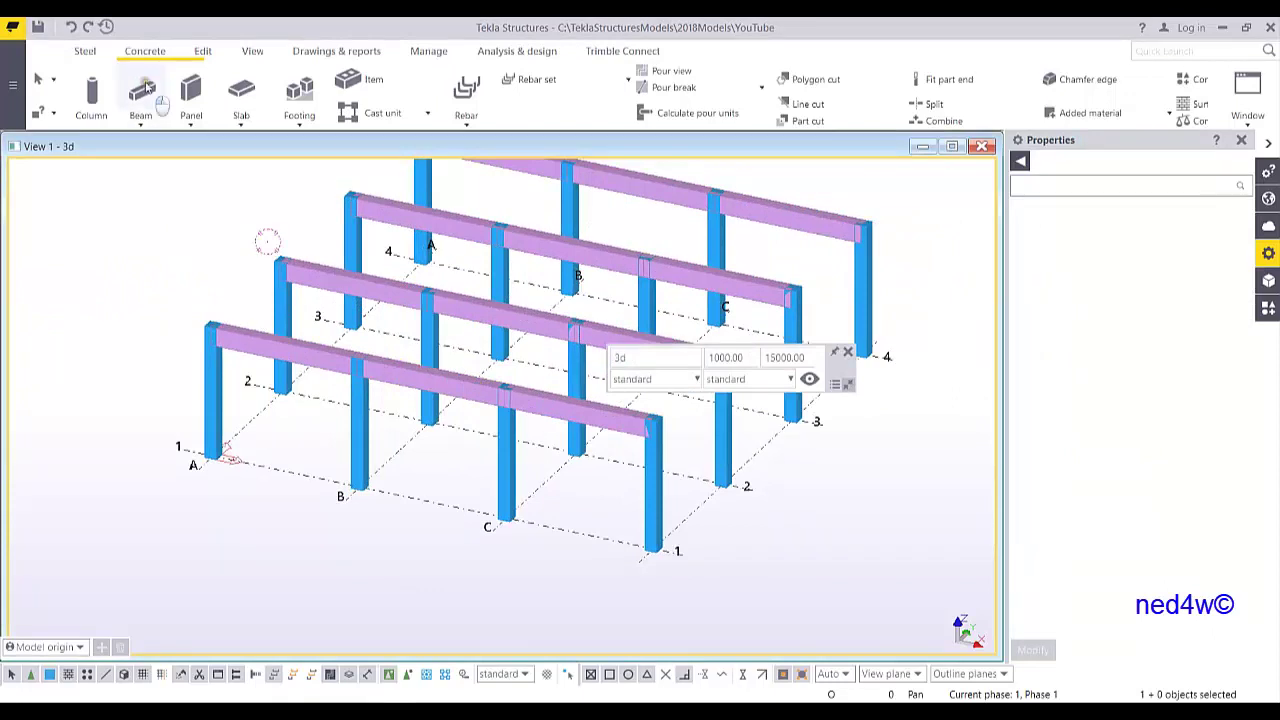
scroll(424, 464, "up", 2)
left_click(559, 502)
left_click(657, 406)
left_click(658, 407)
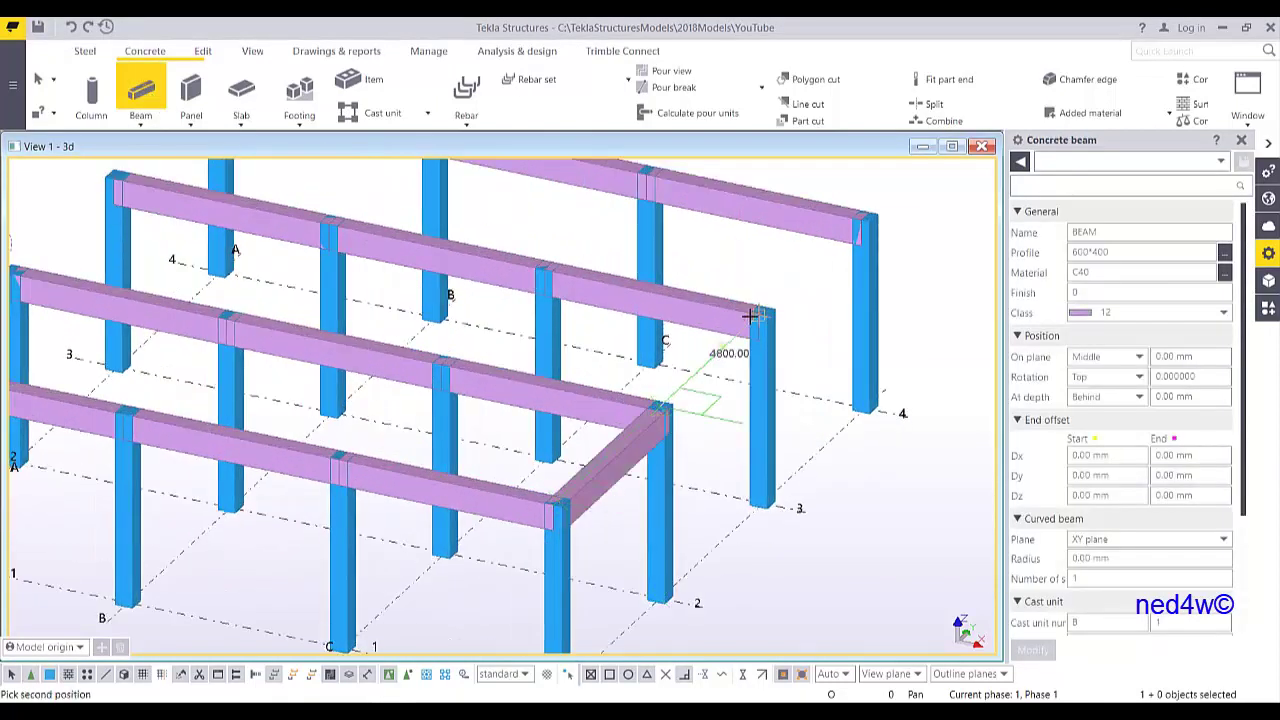
left_click(761, 314)
left_click(761, 314)
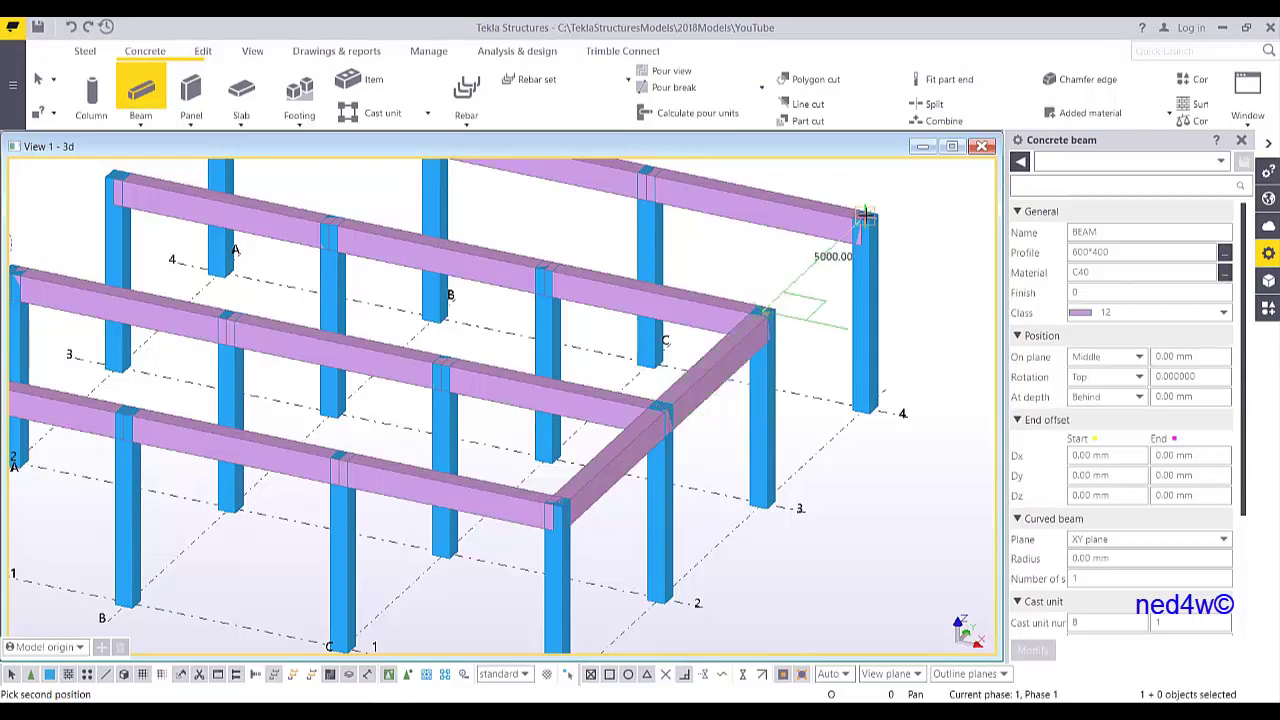
left_click(866, 216)
right_click(908, 175)
left_click(913, 180)
- Copy the three new cross beams linearly with dX -5000 mm and 3 copies, onto grid lines C, B and A
left_click(819, 270)
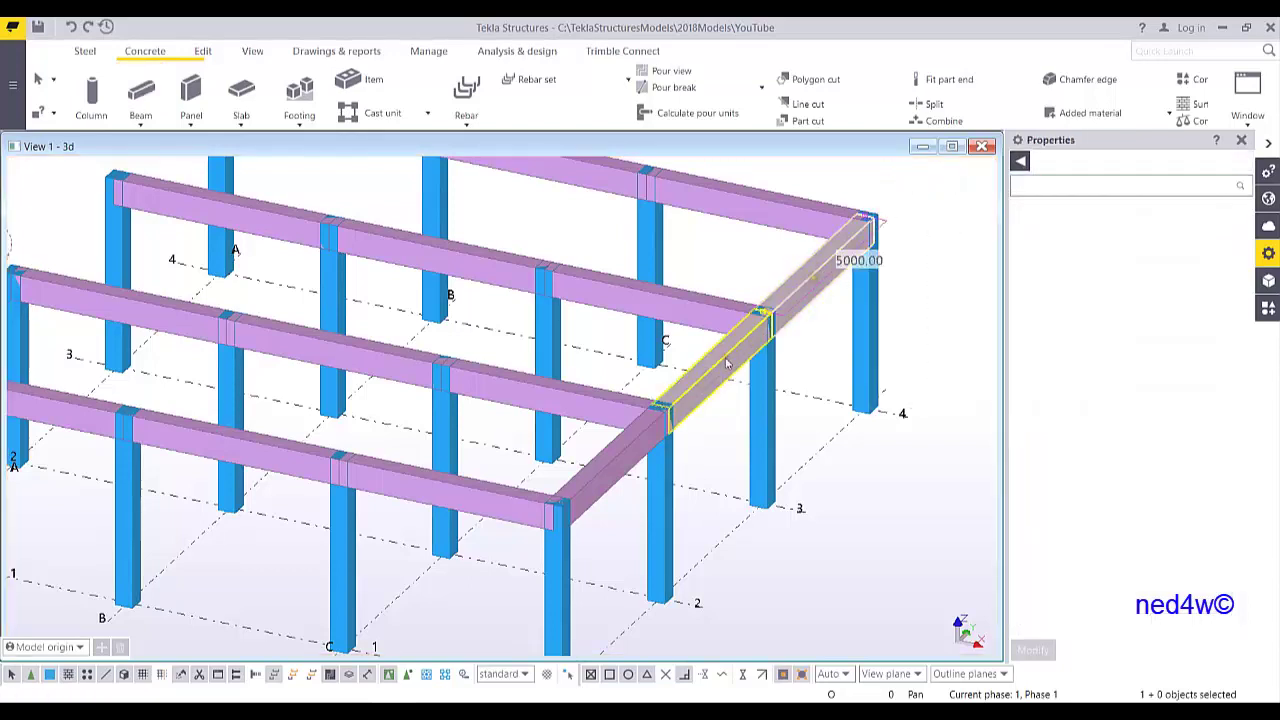
left_click(726, 362, "ctrl")
left_click(619, 462, "ctrl")
right_click(619, 462)
mouse_move(672, 161)
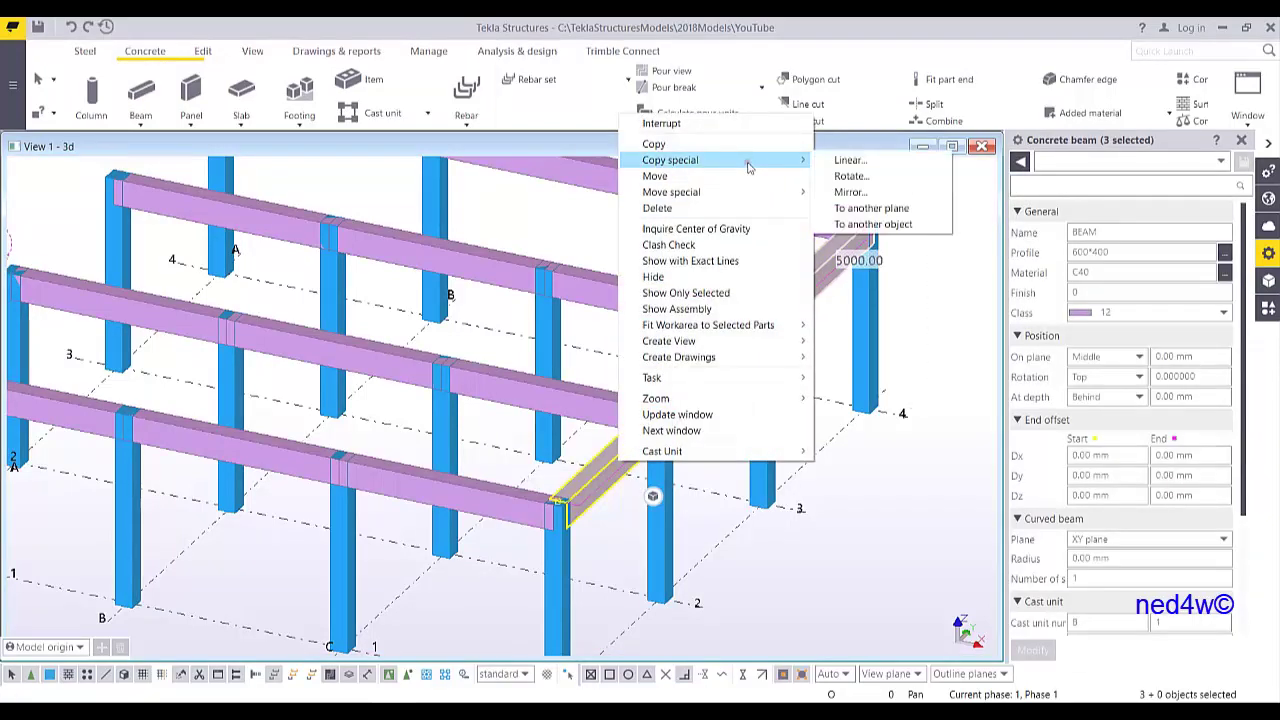
left_click(845, 161)
middle_click_drag(509, 472, 572, 343)
scroll(572, 343, "down", 2)
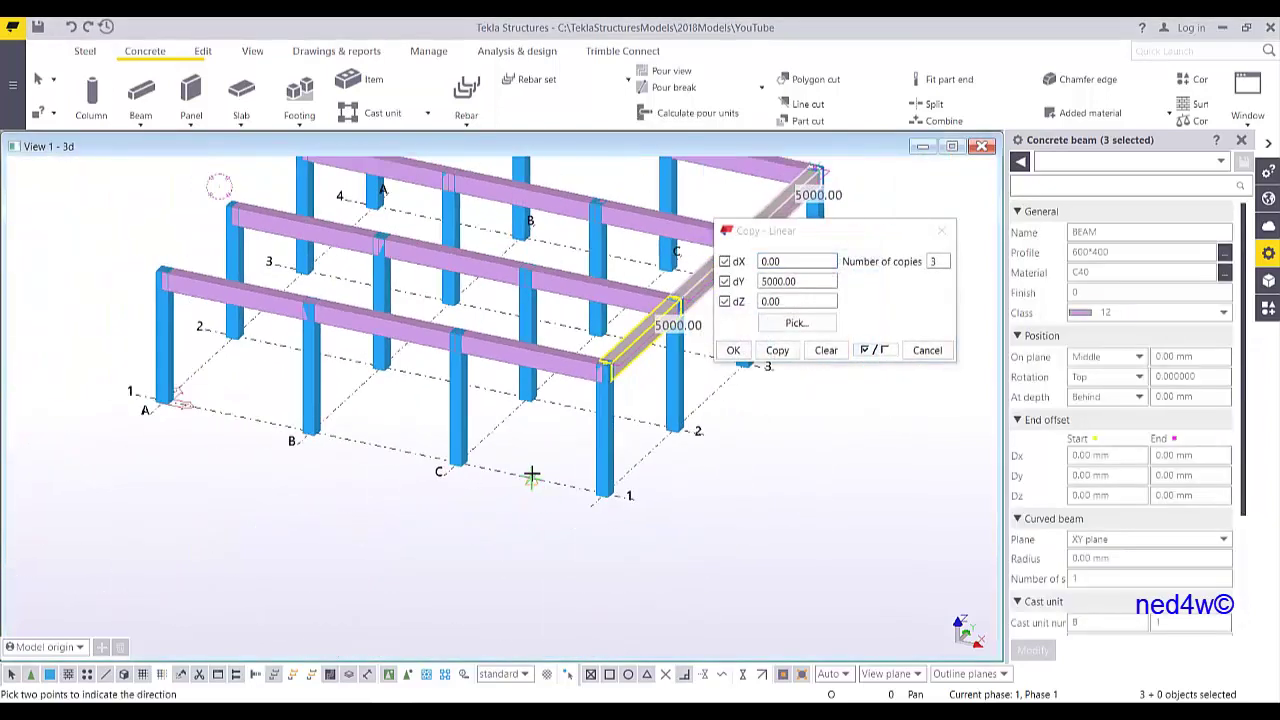
left_click(590, 505)
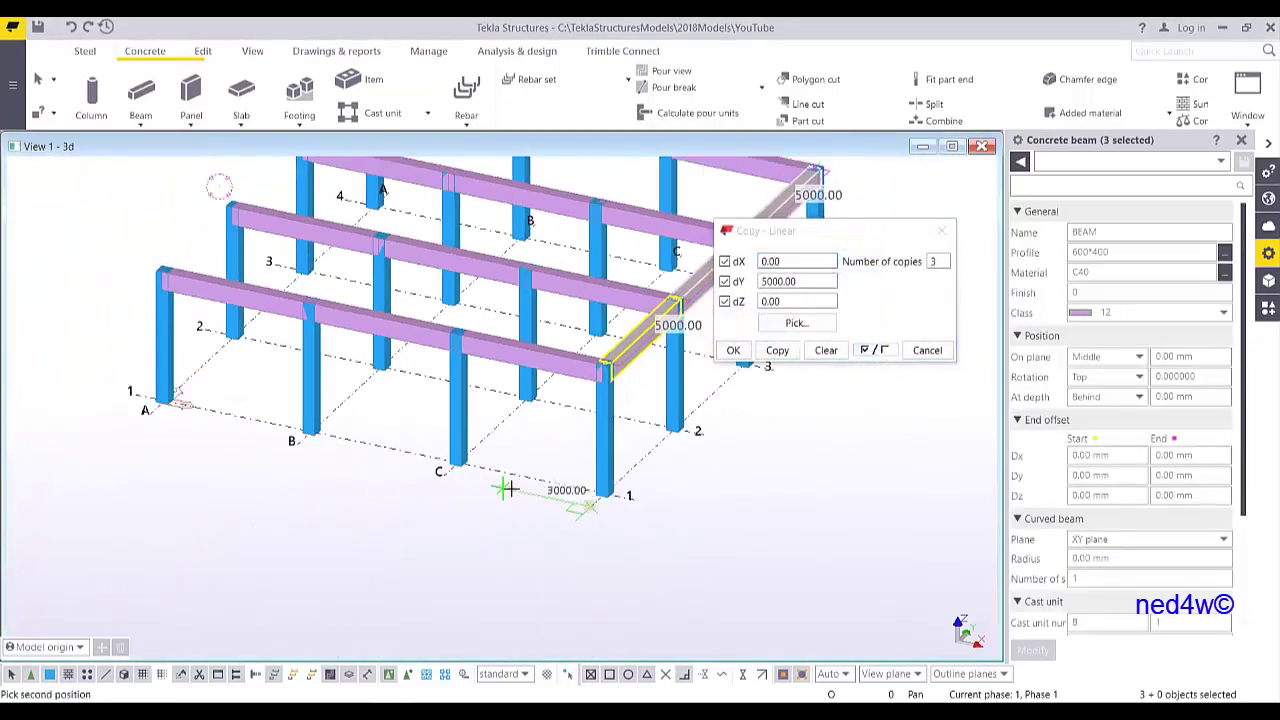
left_click(451, 478)
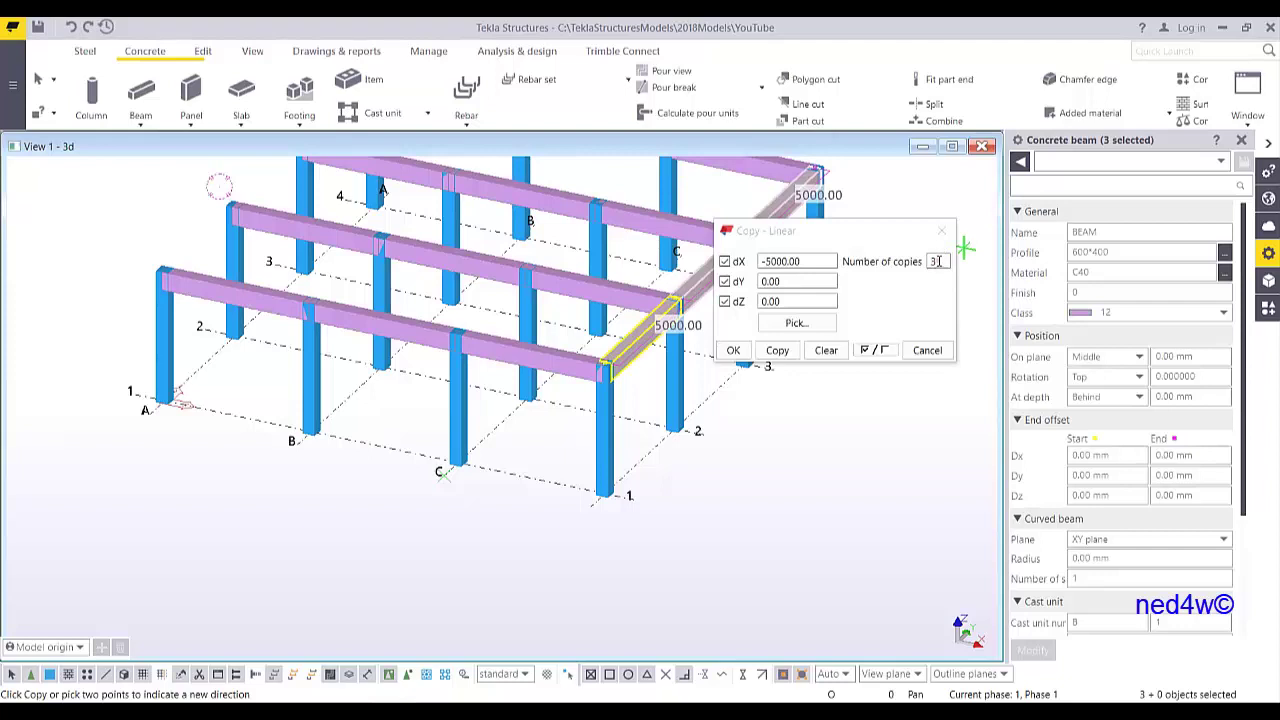
left_click(781, 352)
left_click(735, 351)
scroll(251, 269, "down", 3)
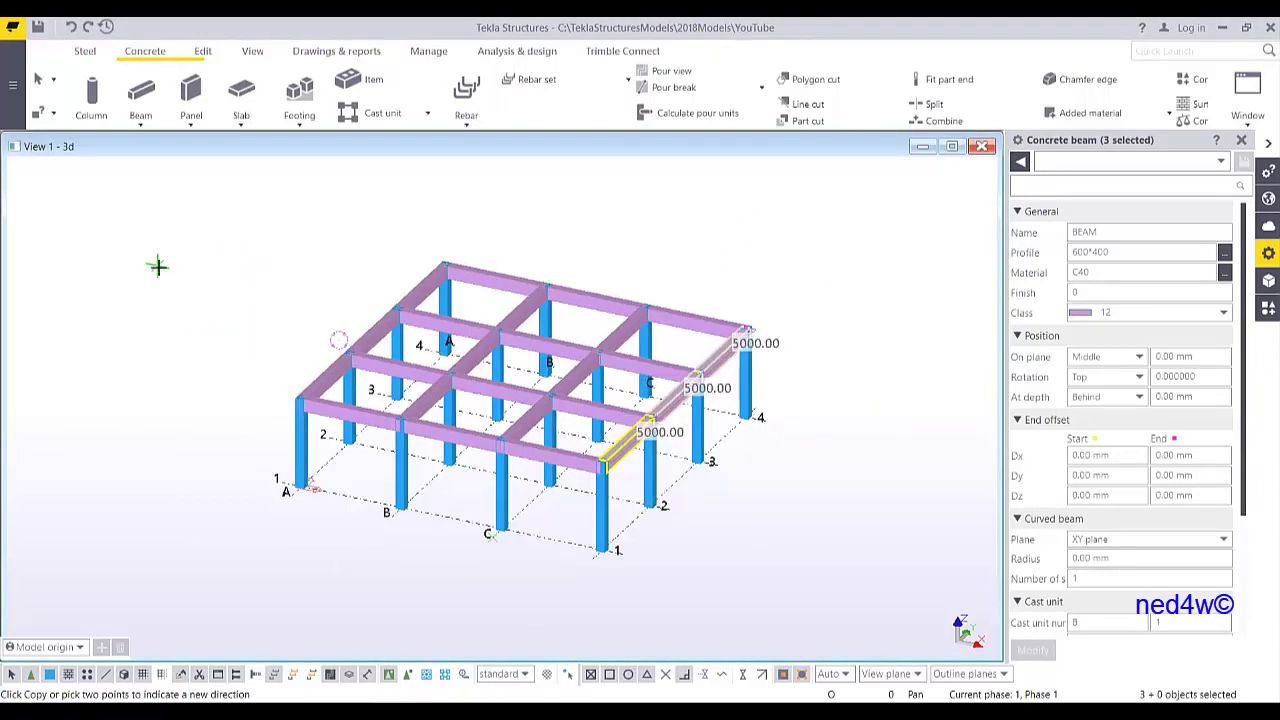
scroll(360, 330, "up", 5)
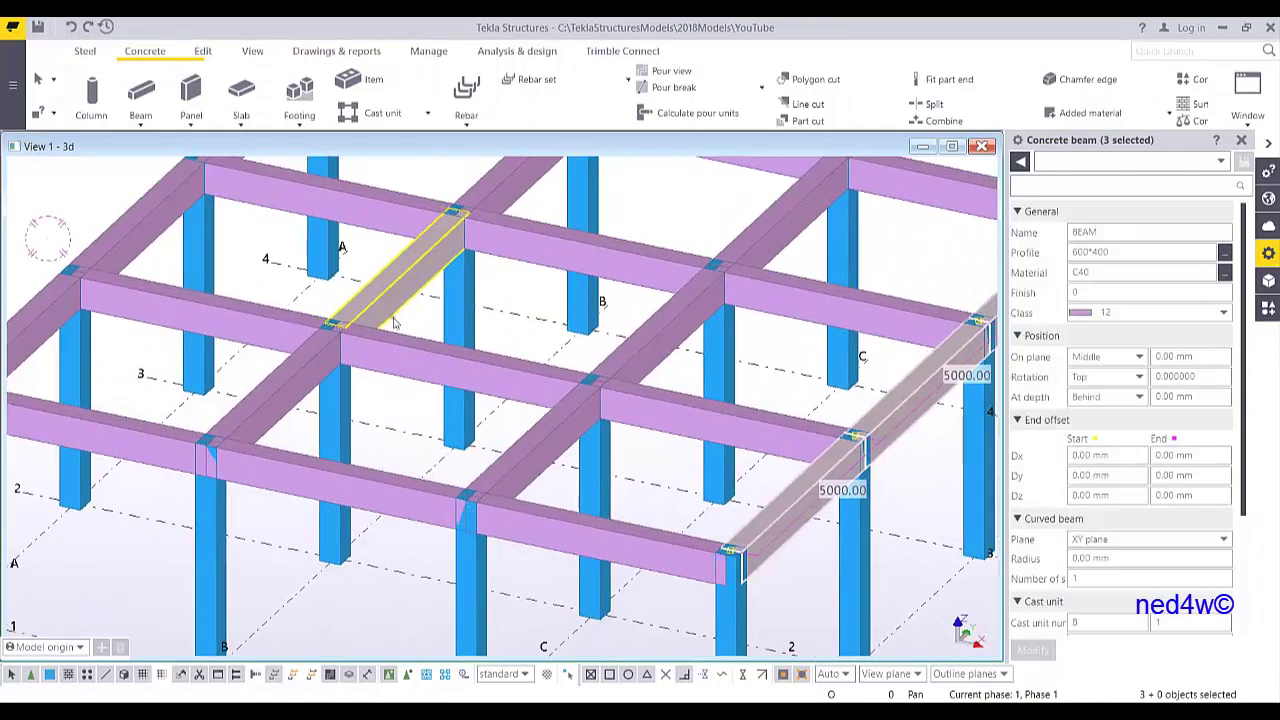
scroll(398, 336, "down", 4)
middle_click_drag(532, 398, 572, 410)
left_click(846, 474)
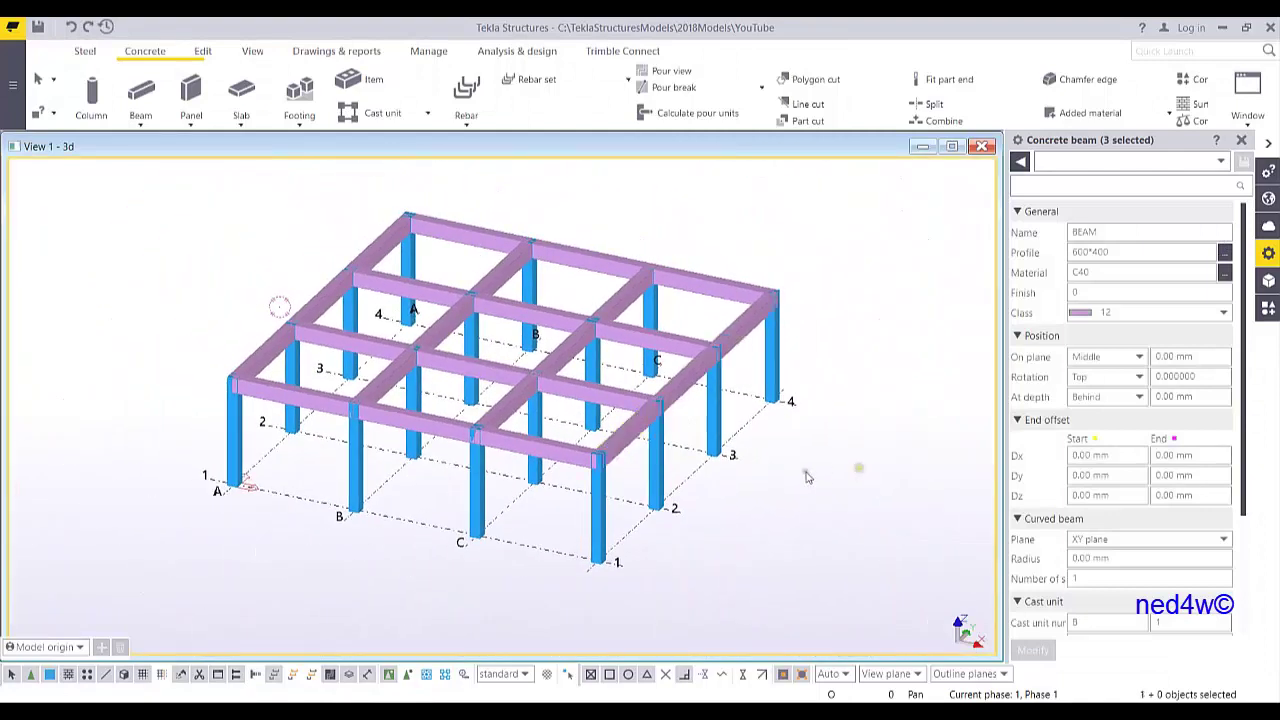
- Examine how the beam ends meet the column tops around the corner of grid lines A and 1
scroll(468, 418, "up", 5)
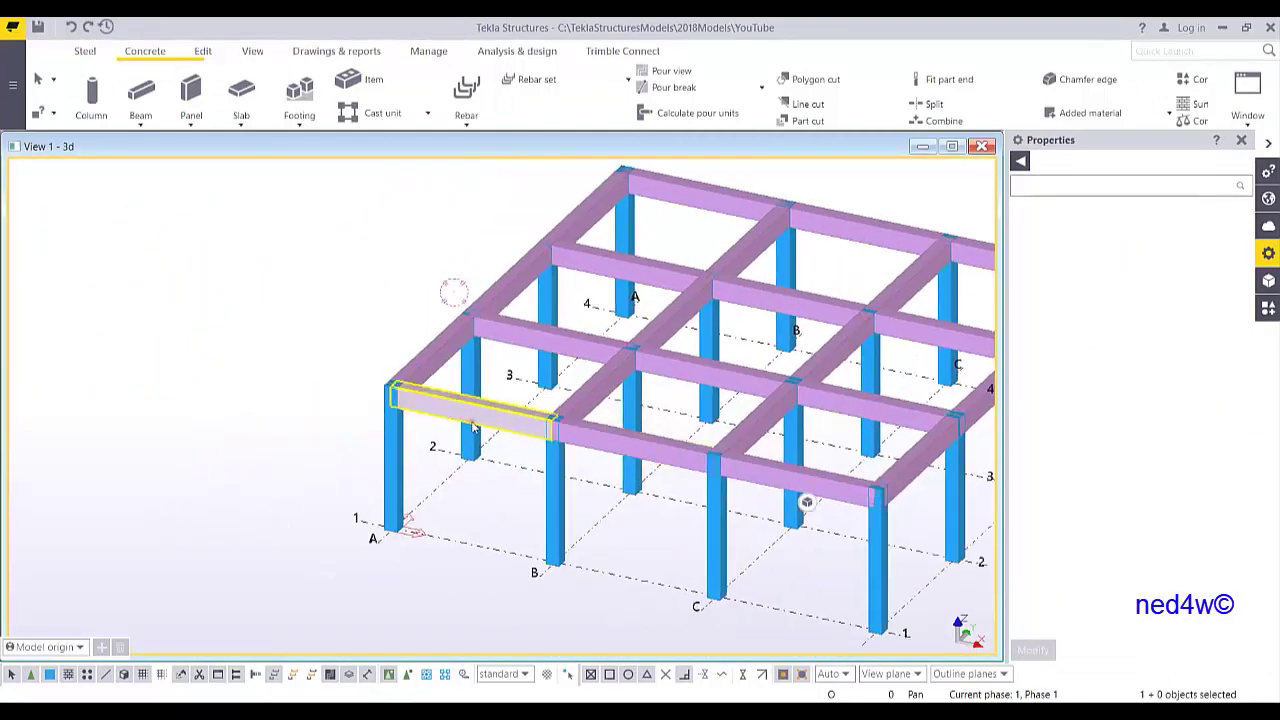
scroll(476, 428, "up", 2)
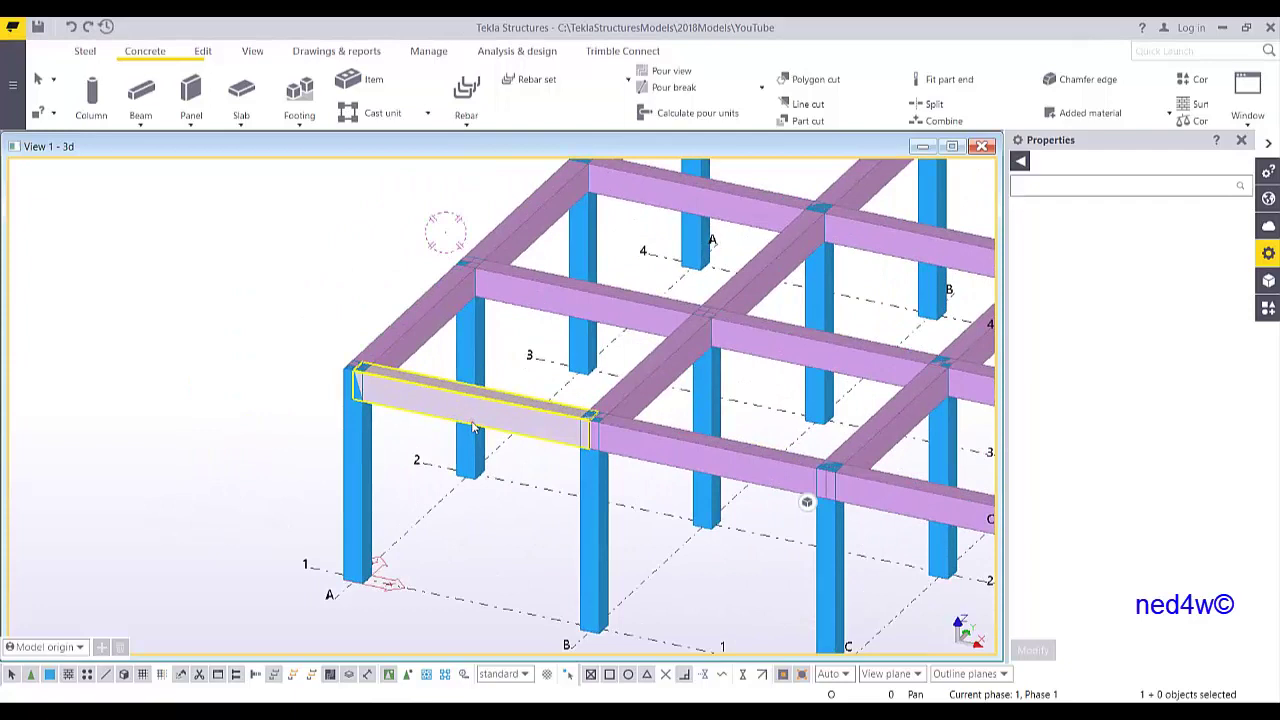
scroll(380, 400, "up", 4)
middle_click_drag(365, 416, 316, 302)
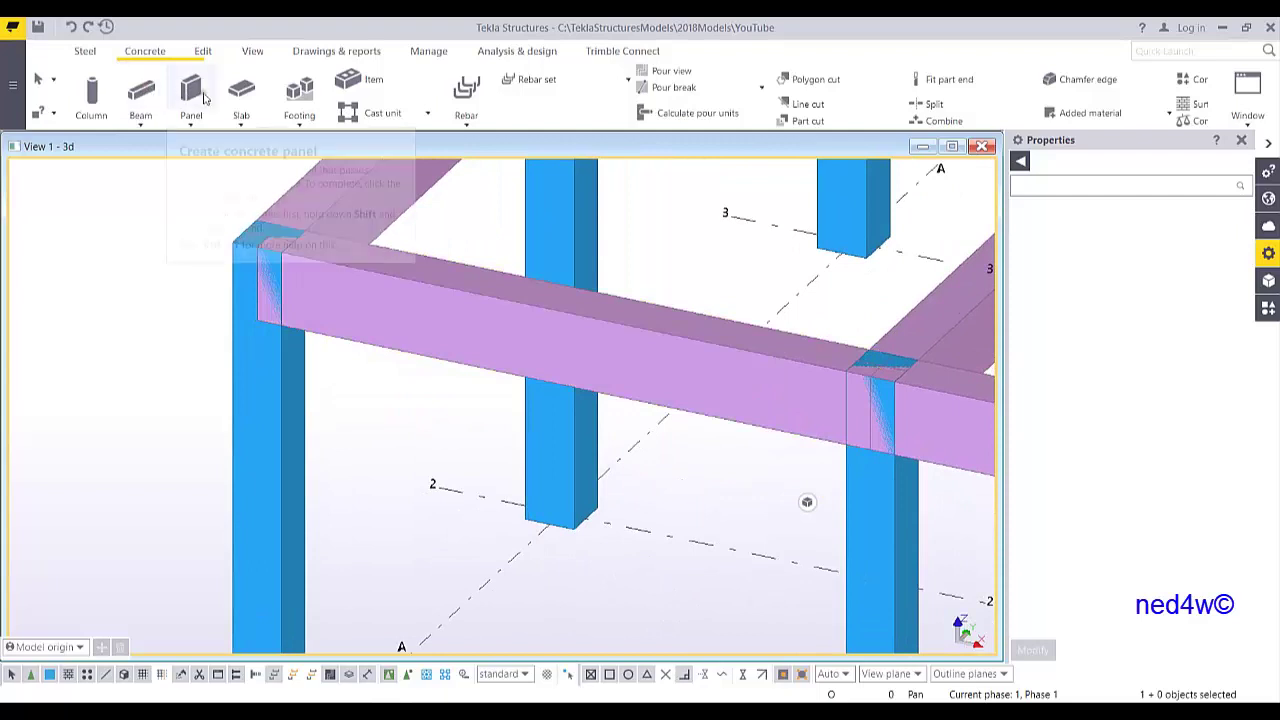
scroll(341, 356, "up", 2)
middle_click_drag(331, 346, 457, 398)
scroll(447, 443, "down", 2)
scroll(457, 398, "up", 4)
scroll(366, 380, "down", 4)
scroll(365, 397, "down", 5)
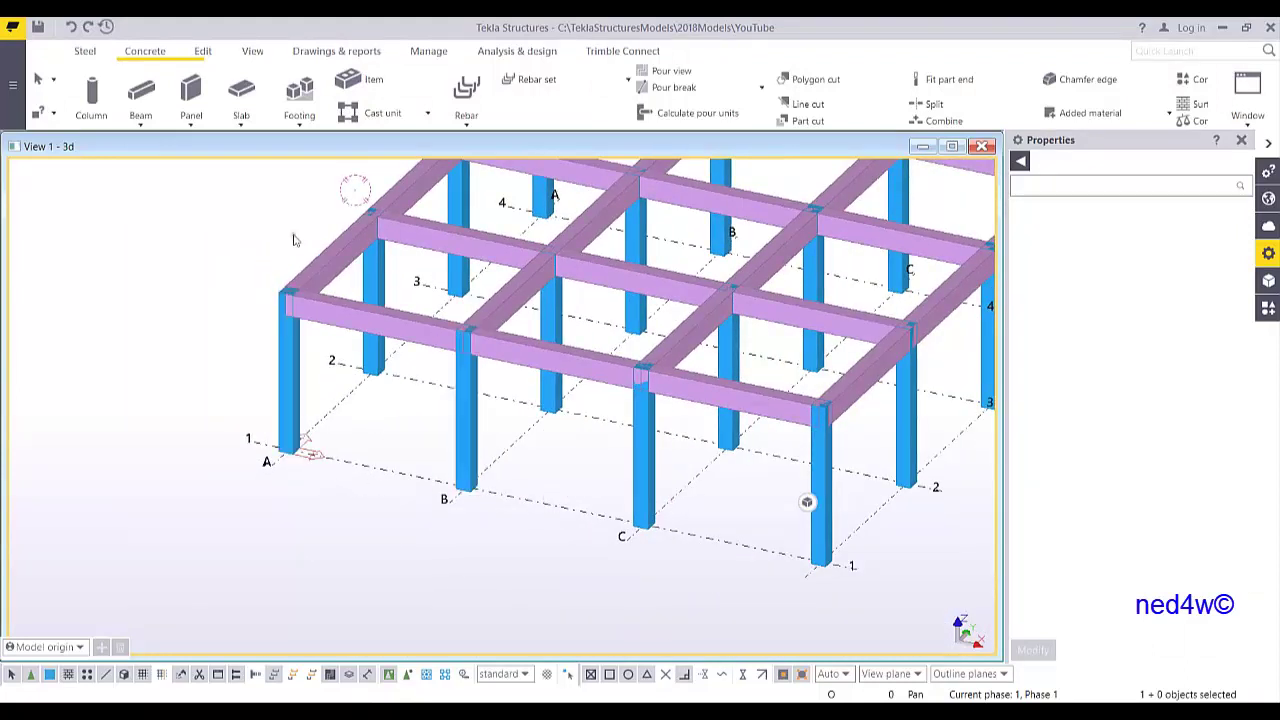
- Display the named view Grid 1 alongside the 3d view and close the views list
key("ctrl+i")
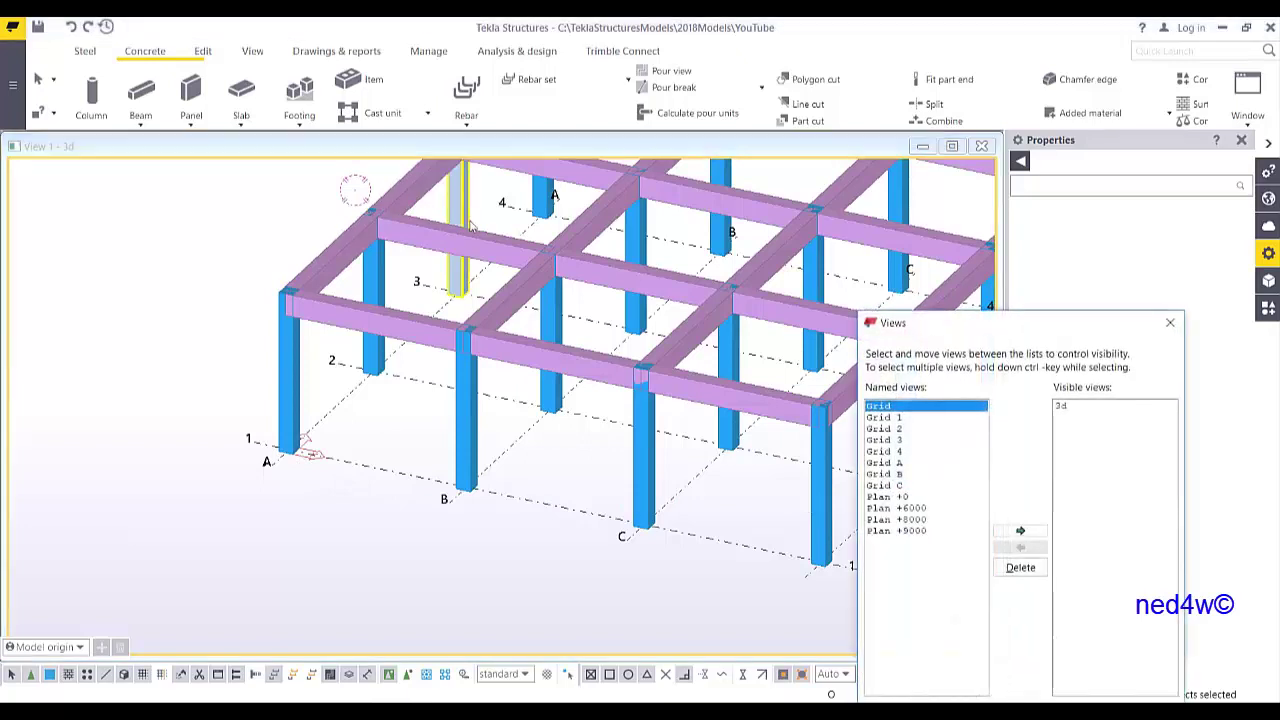
left_click(903, 418)
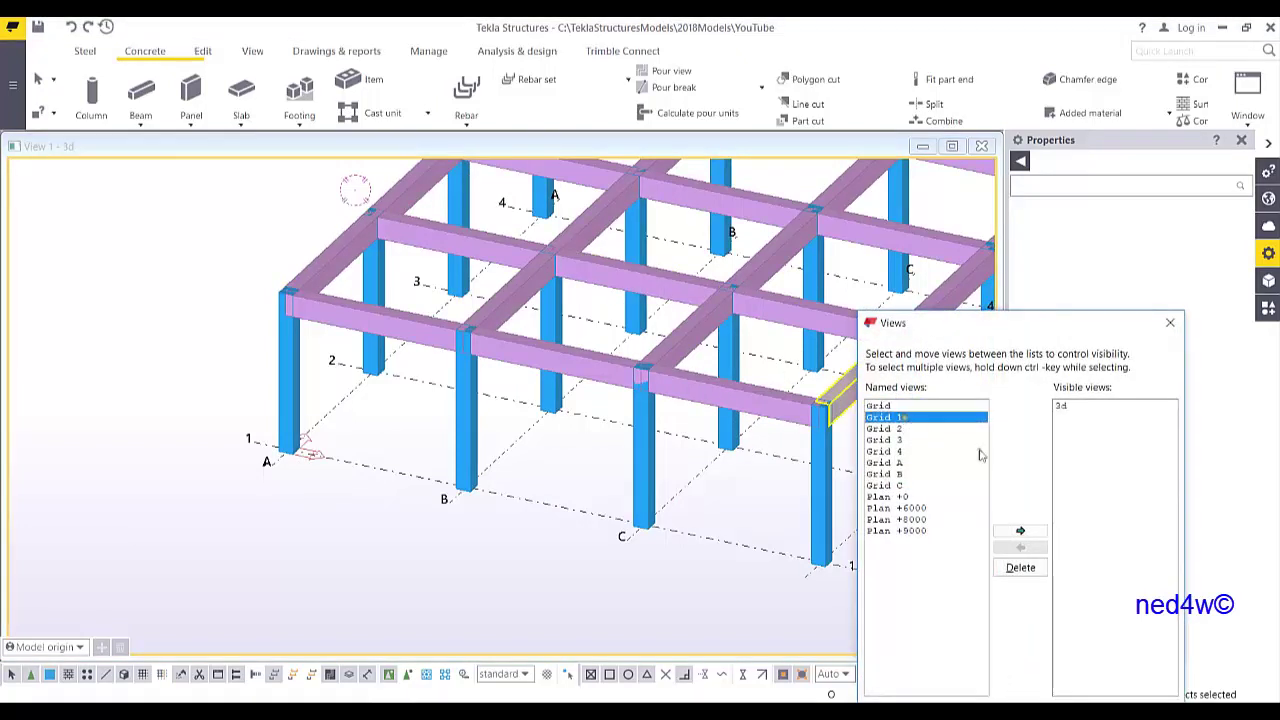
left_click(1020, 530)
left_click(1170, 322)
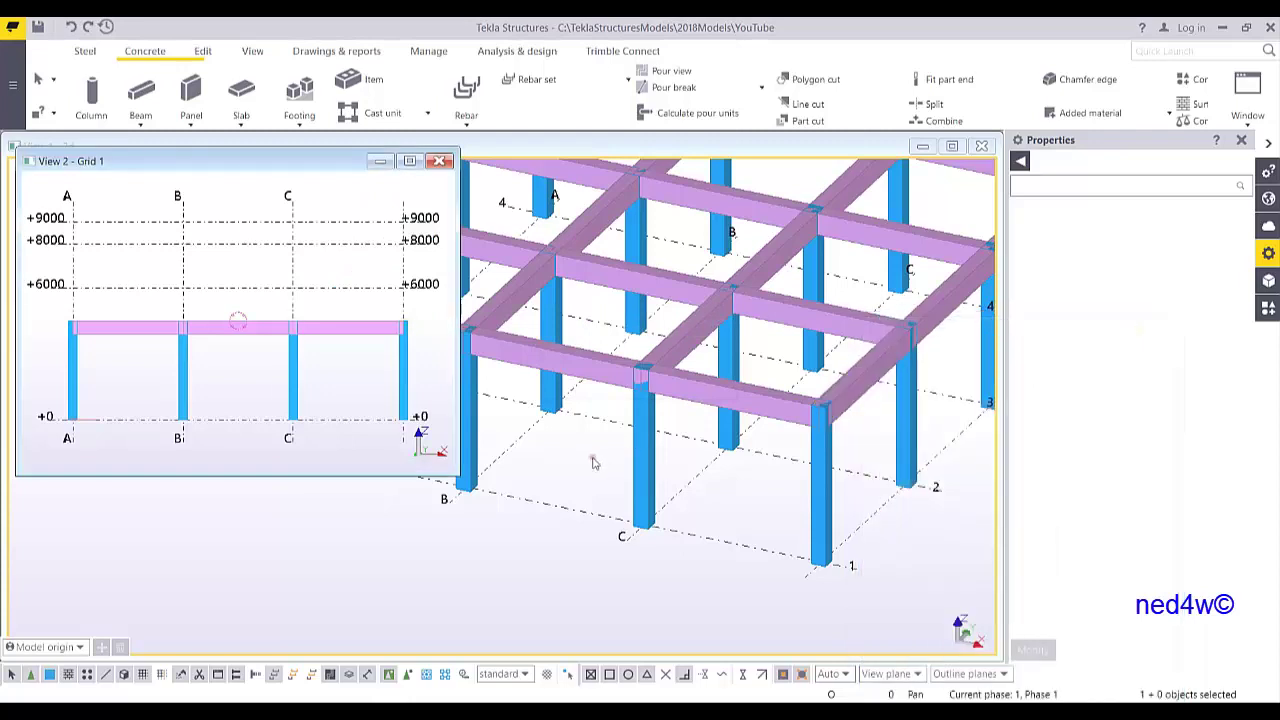
- Enlarge the Grid 1 view and examine how the first beam's end meets the column top on grid line A
left_click_drag(462, 484, 960, 625)
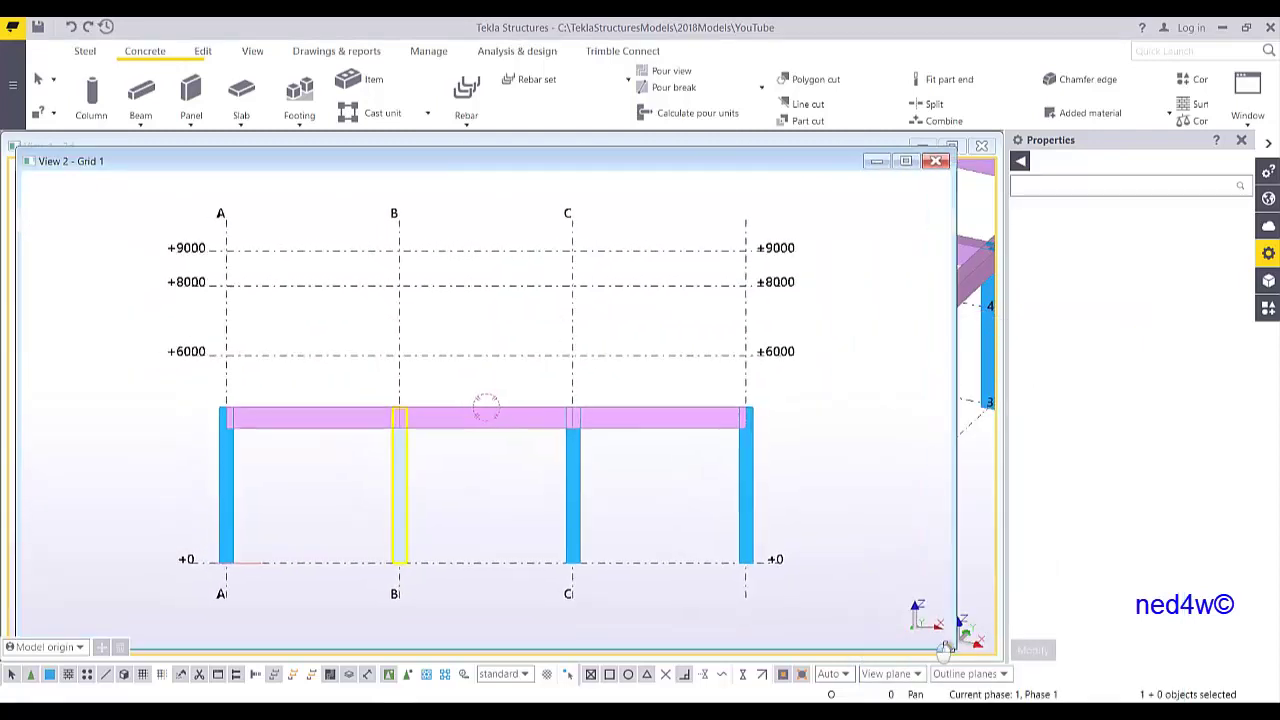
scroll(416, 456, "up", 3)
scroll(416, 456, "up", 5)
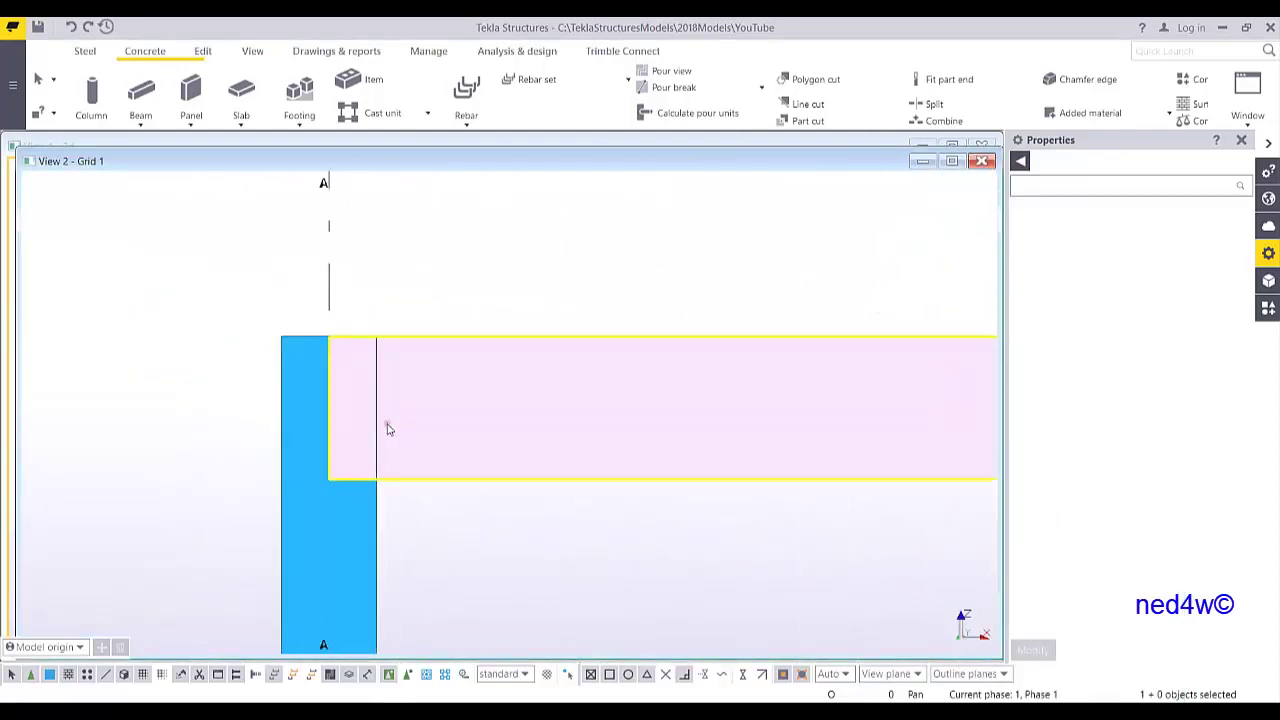
scroll(422, 473, "down", 2)
scroll(323, 449, "up", 2)
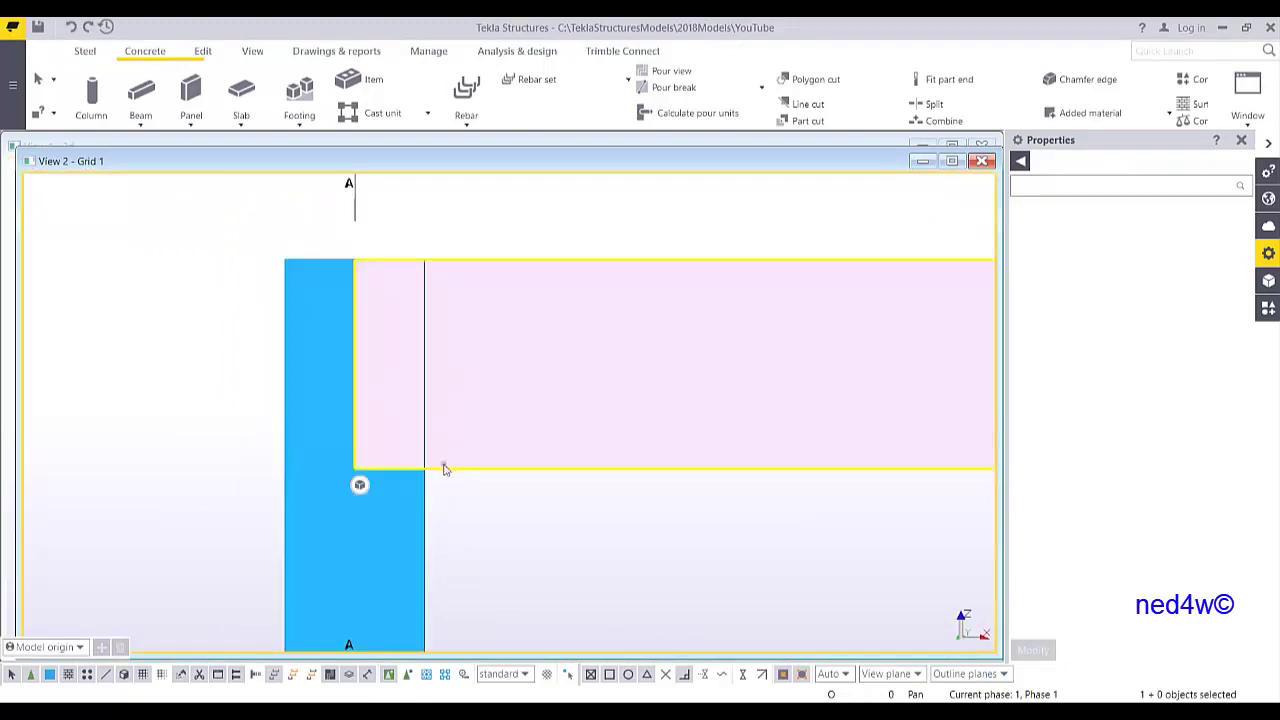
scroll(440, 469, "down", 3)
scroll(400, 400, "up", 3)
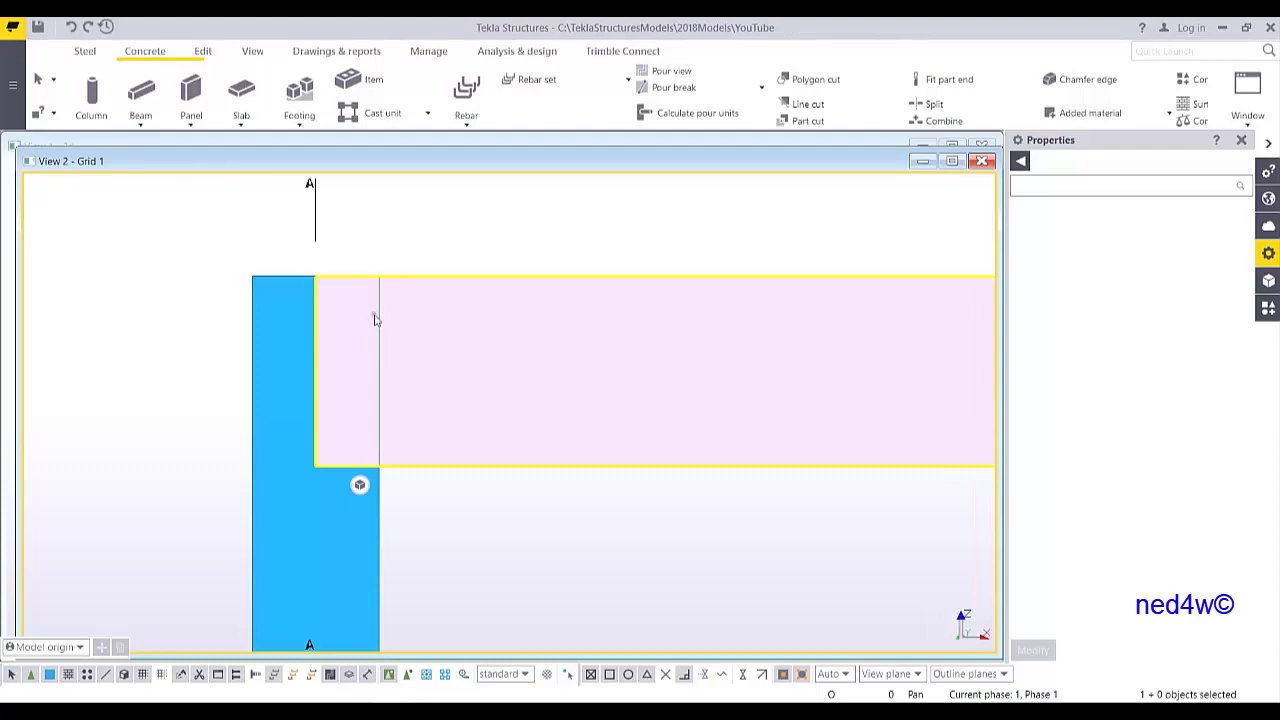
- Fit the end of the beam between A and B to the inner face of column A, cutting from top to bottom edge
left_click(201, 53)
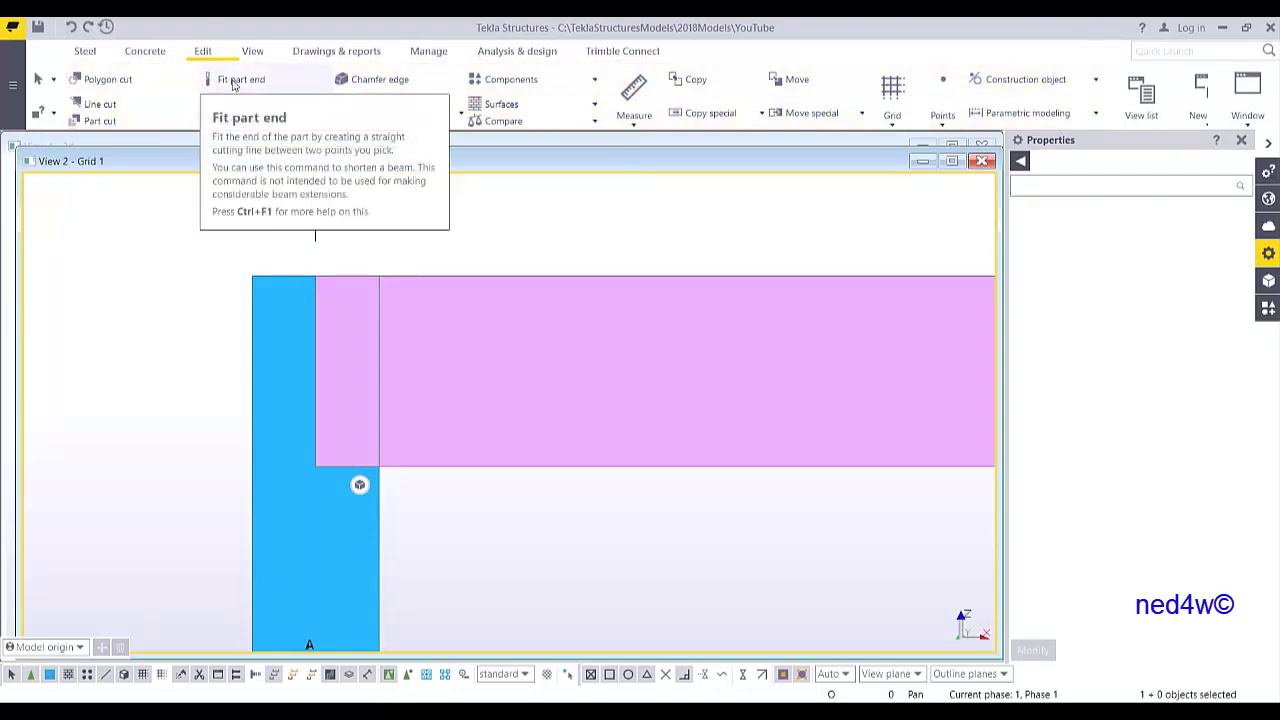
left_click(236, 80)
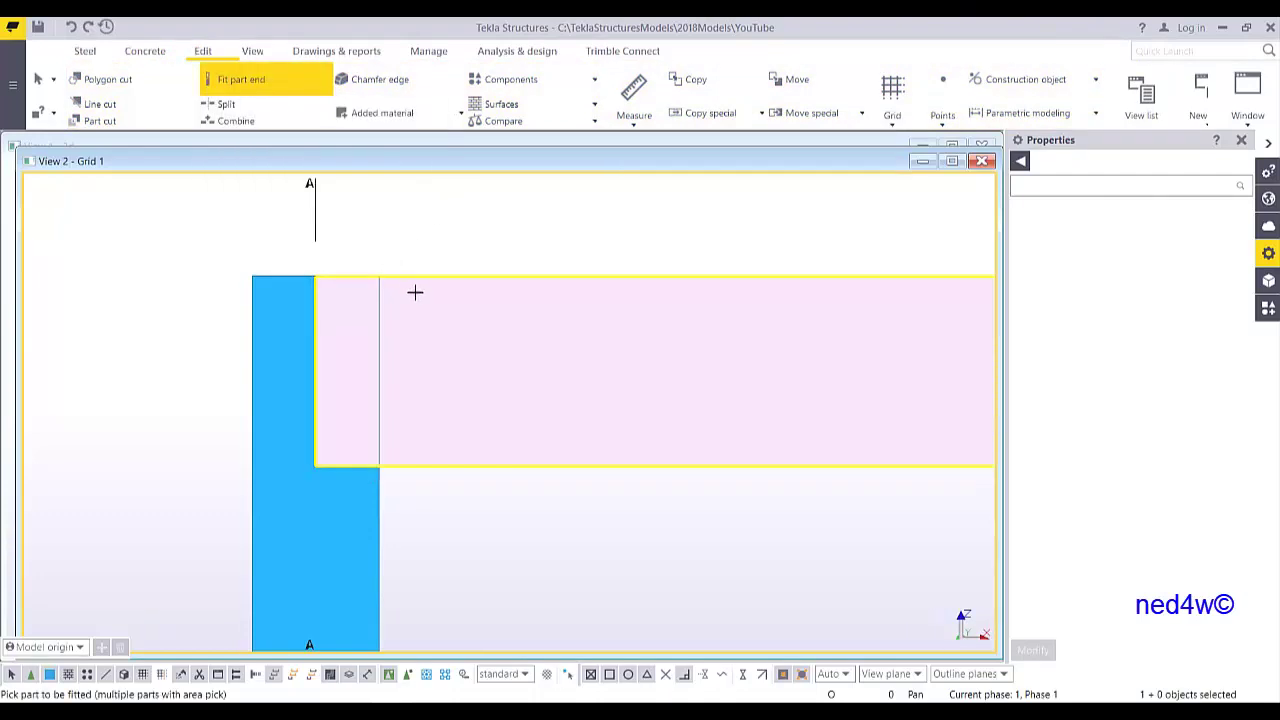
left_click(415, 292)
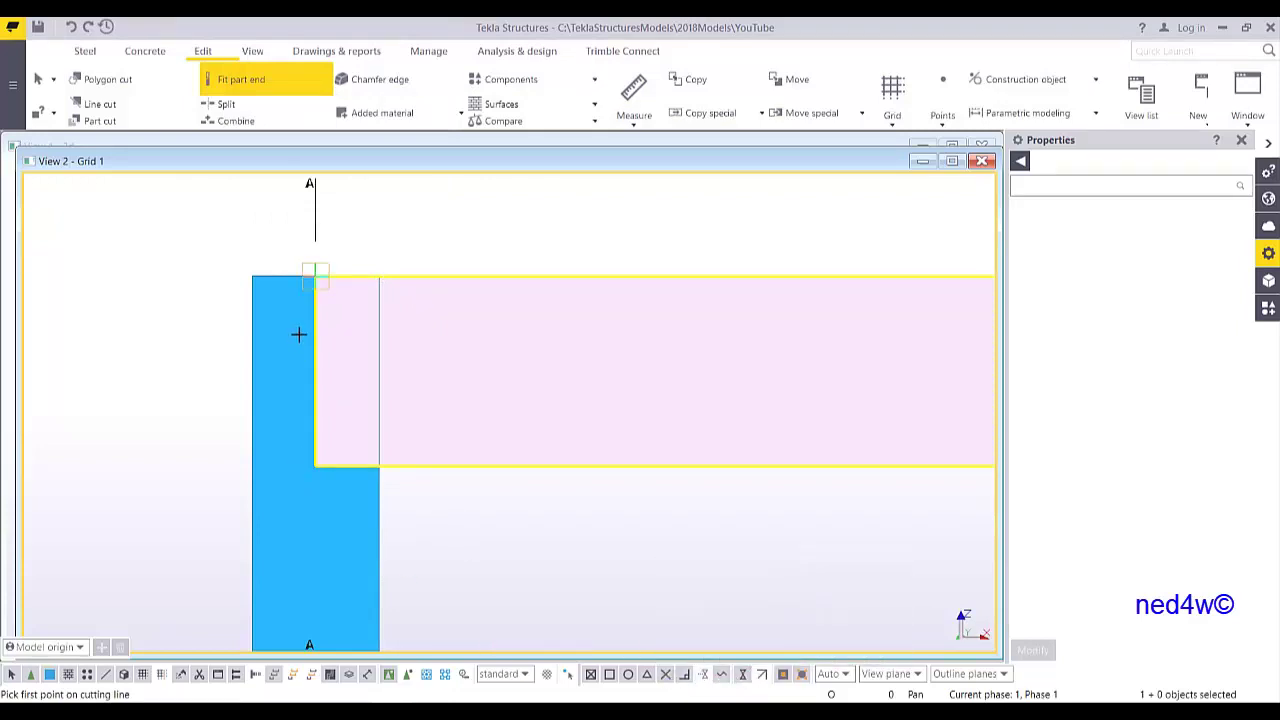
left_click(381, 278)
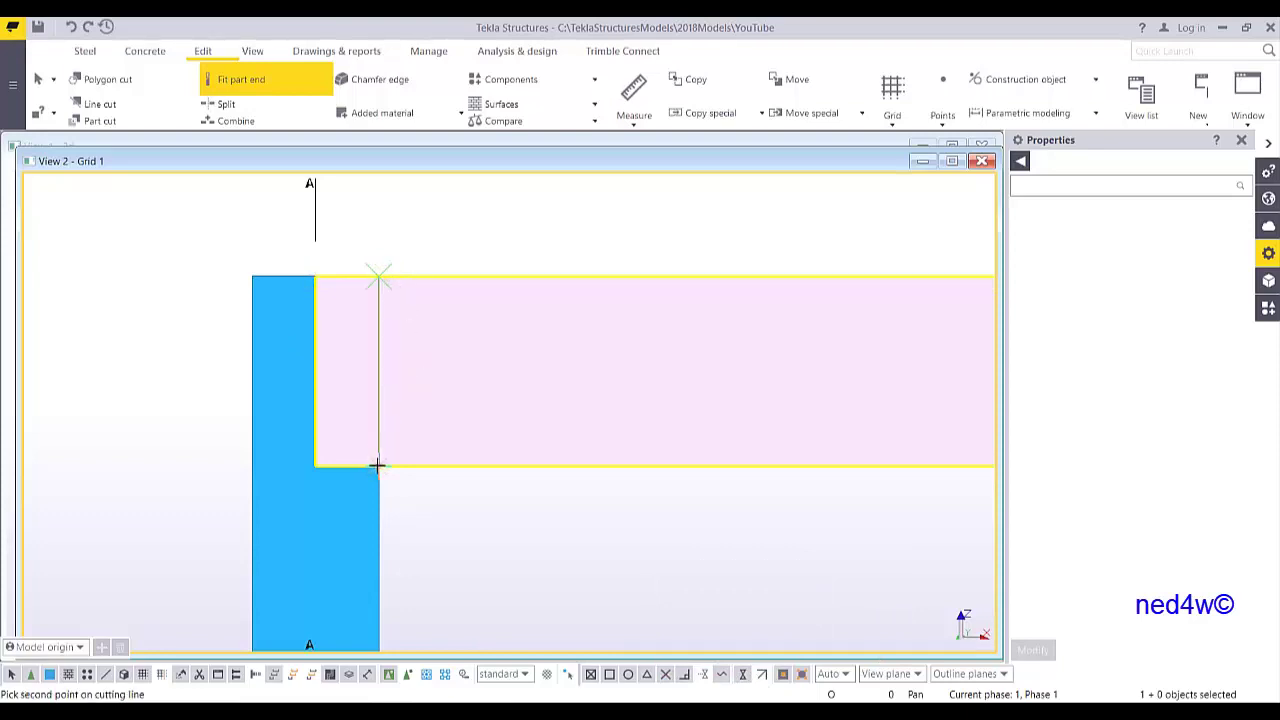
left_click(377, 465)
- Examine the fitted beam end and its fitting plane at column A in 3D and in elevation
scroll(380, 320, "up", 3)
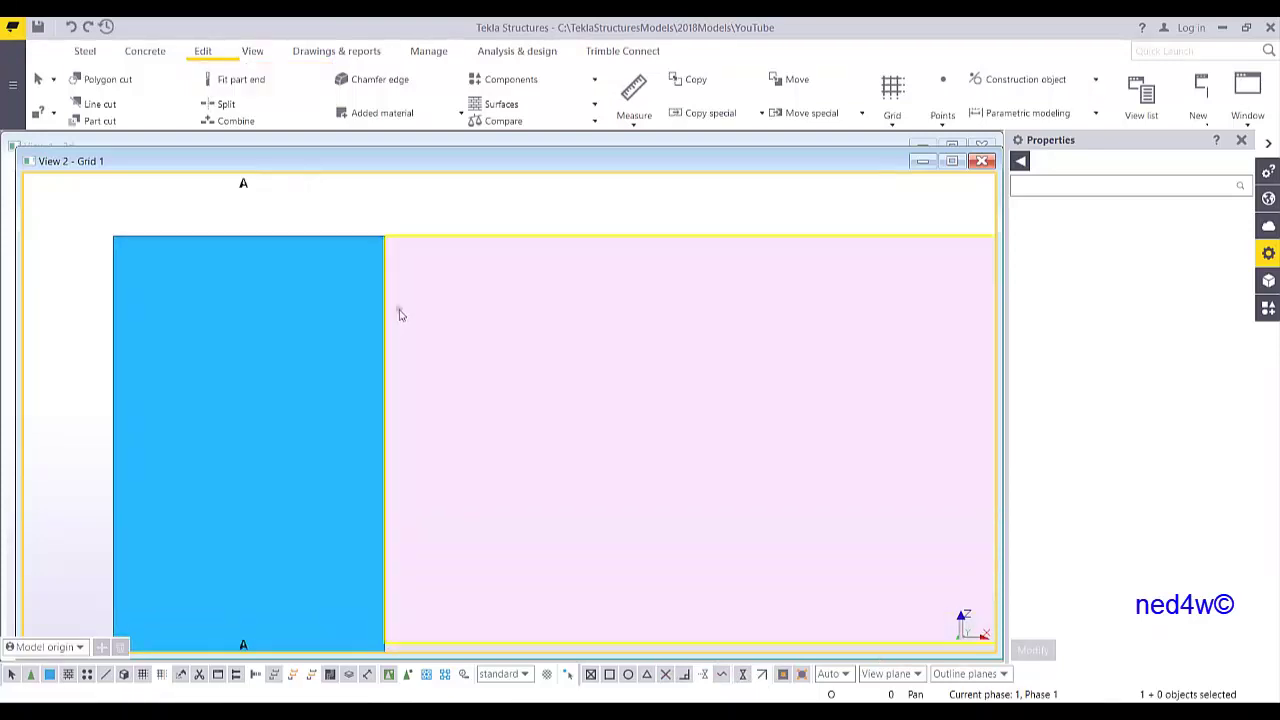
middle_click_drag(443, 289, 429, 333, "ctrl")
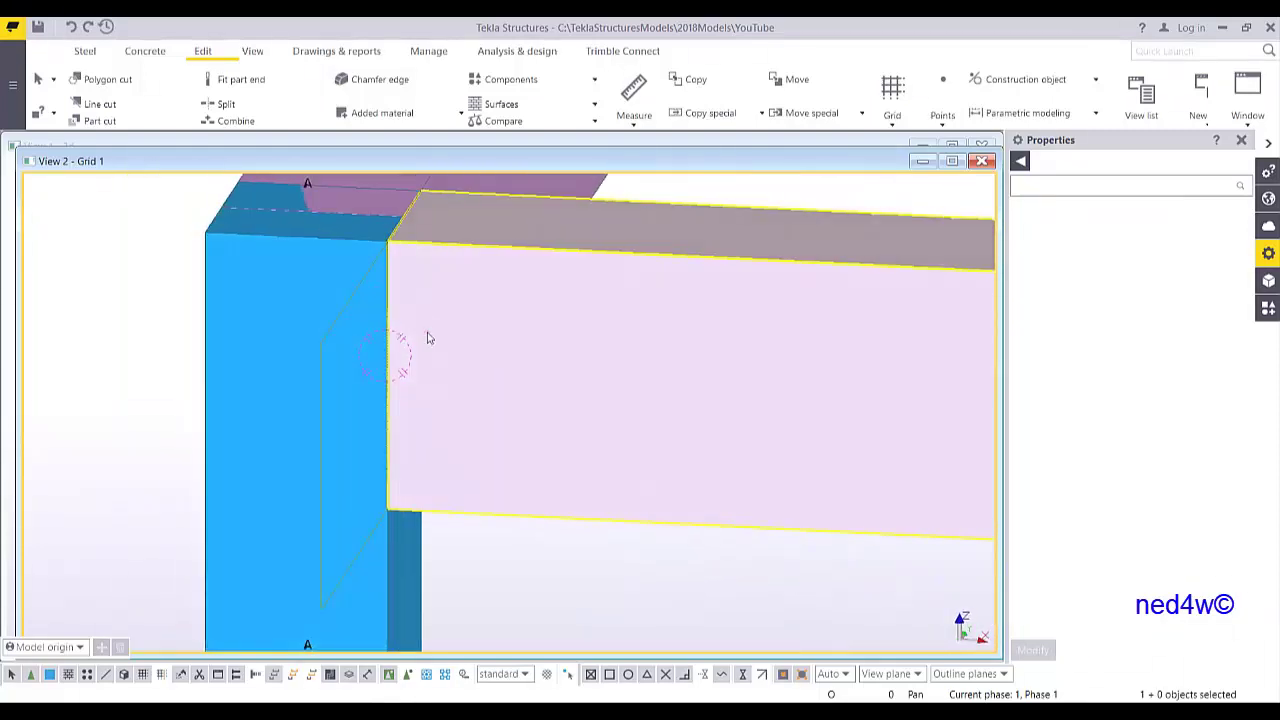
key("ctrl+p")
scroll(295, 419, "up", 6)
middle_click_drag(297, 423, 262, 360, "ctrl")
key("Home")
scroll(227, 444, "up", 4)
scroll(250, 405, "up", 5)
- Move both points of the beam end's fitting line linearly by dX 20 mm, away from column A
middle_click_drag(343, 266, 363, 414)
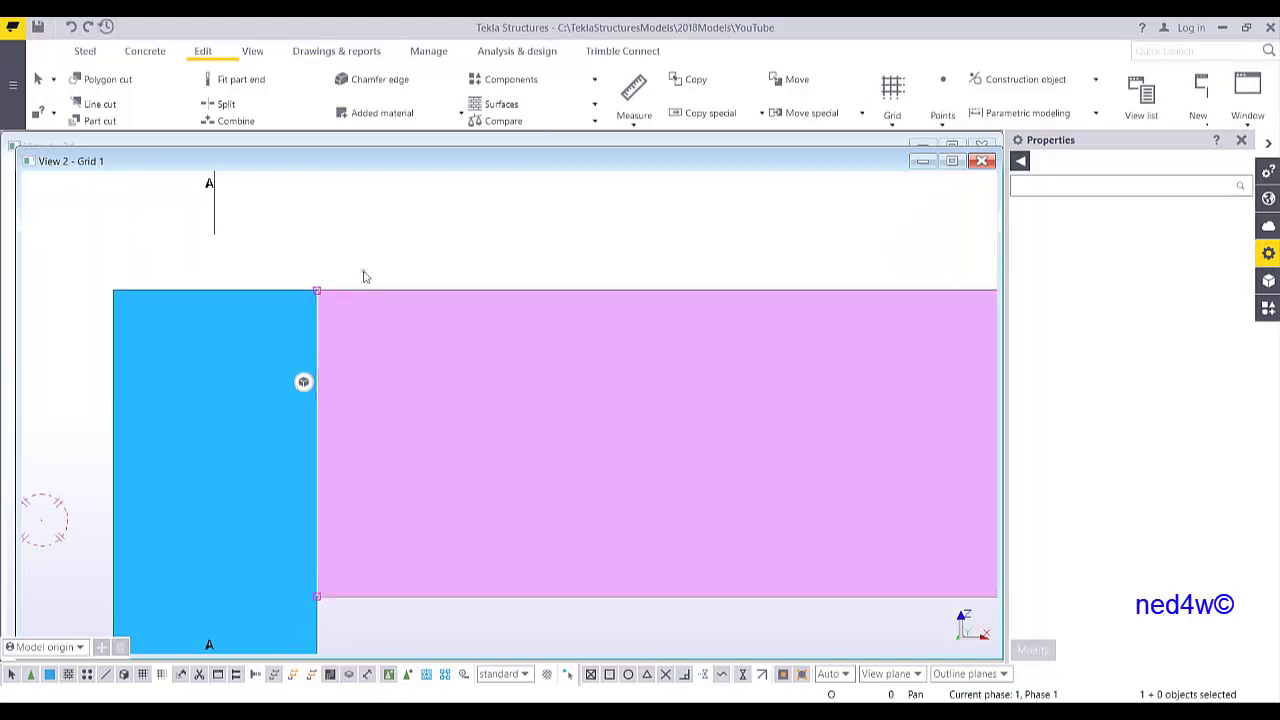
right_click(352, 239)
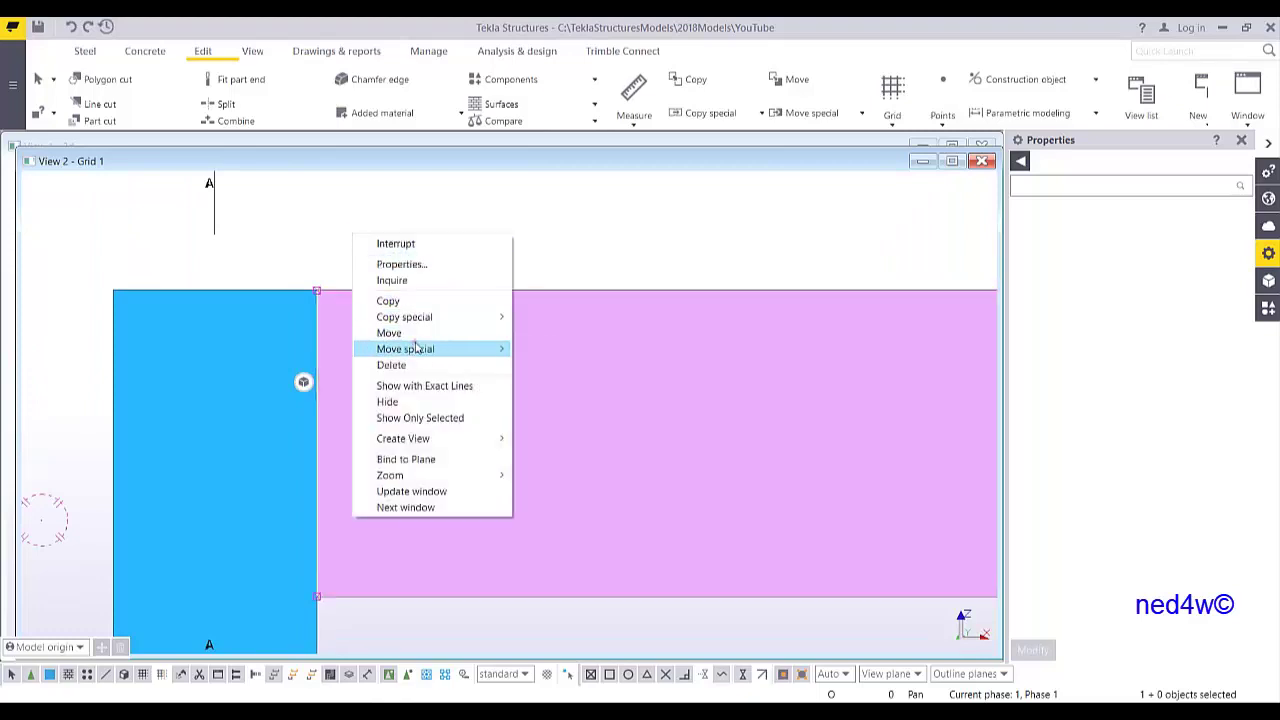
mouse_move(496, 351)
left_click(546, 349)
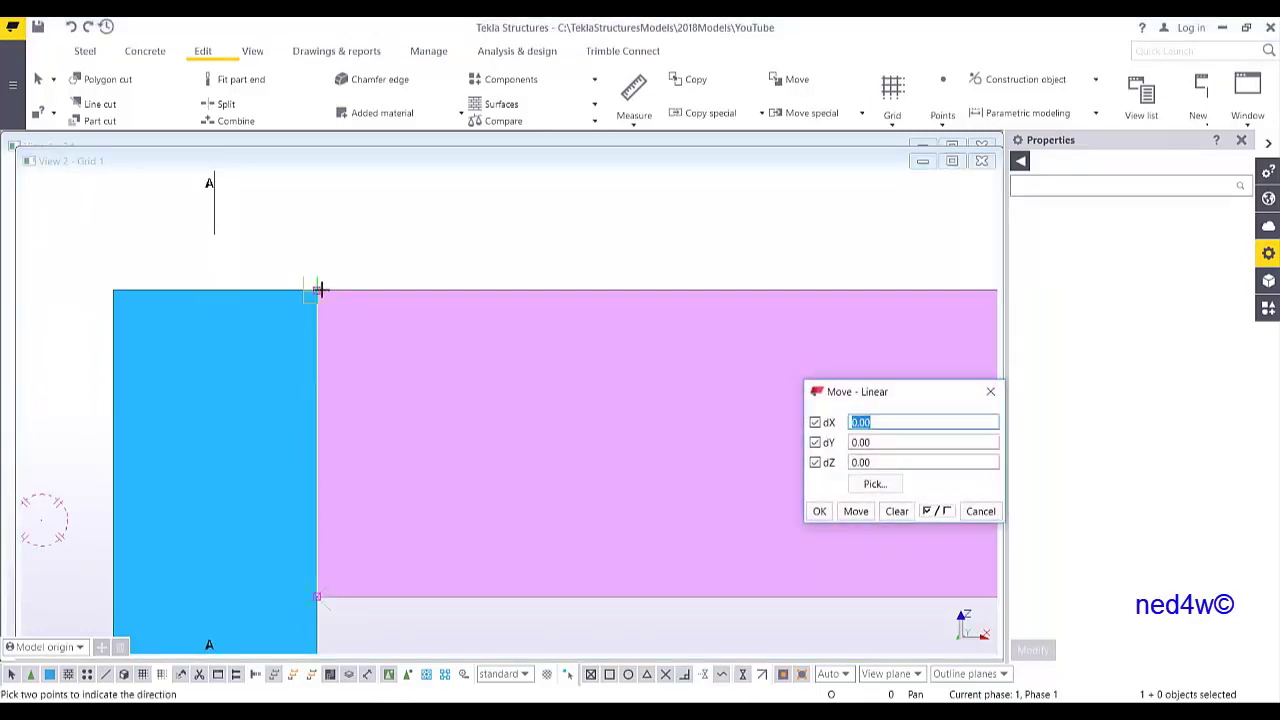
left_click(317, 290)
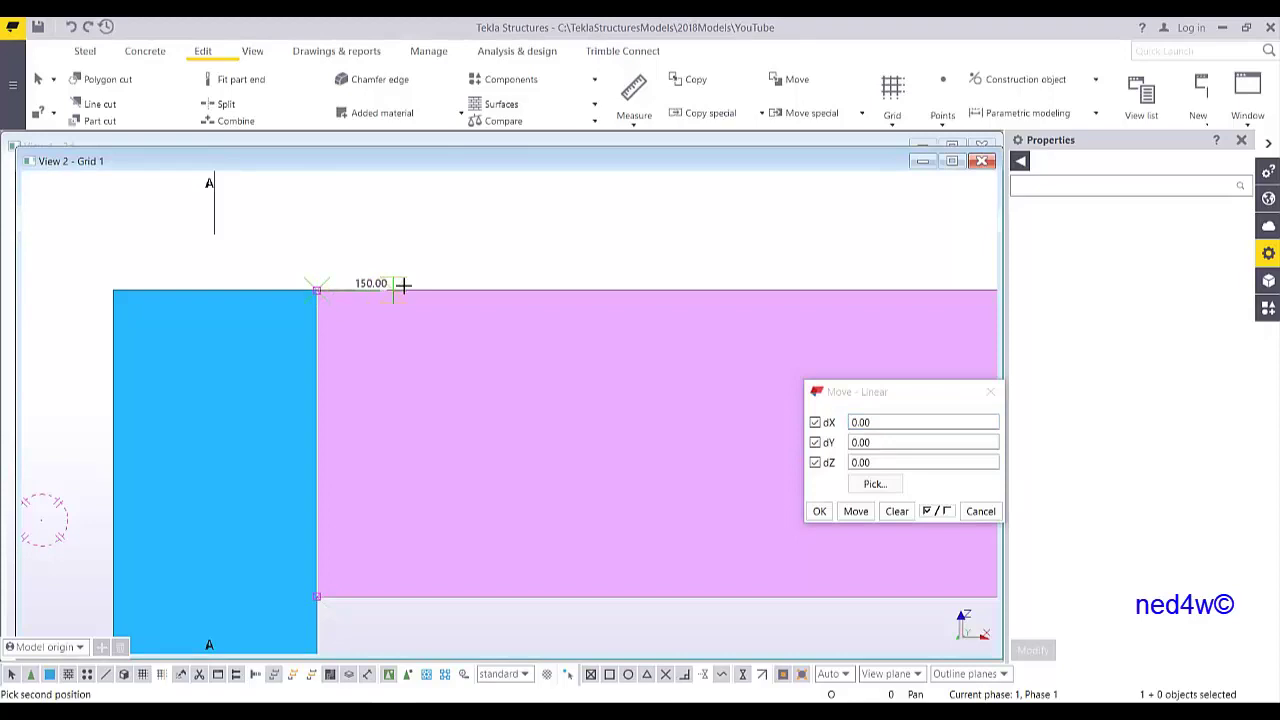
type("20")
key("Return")
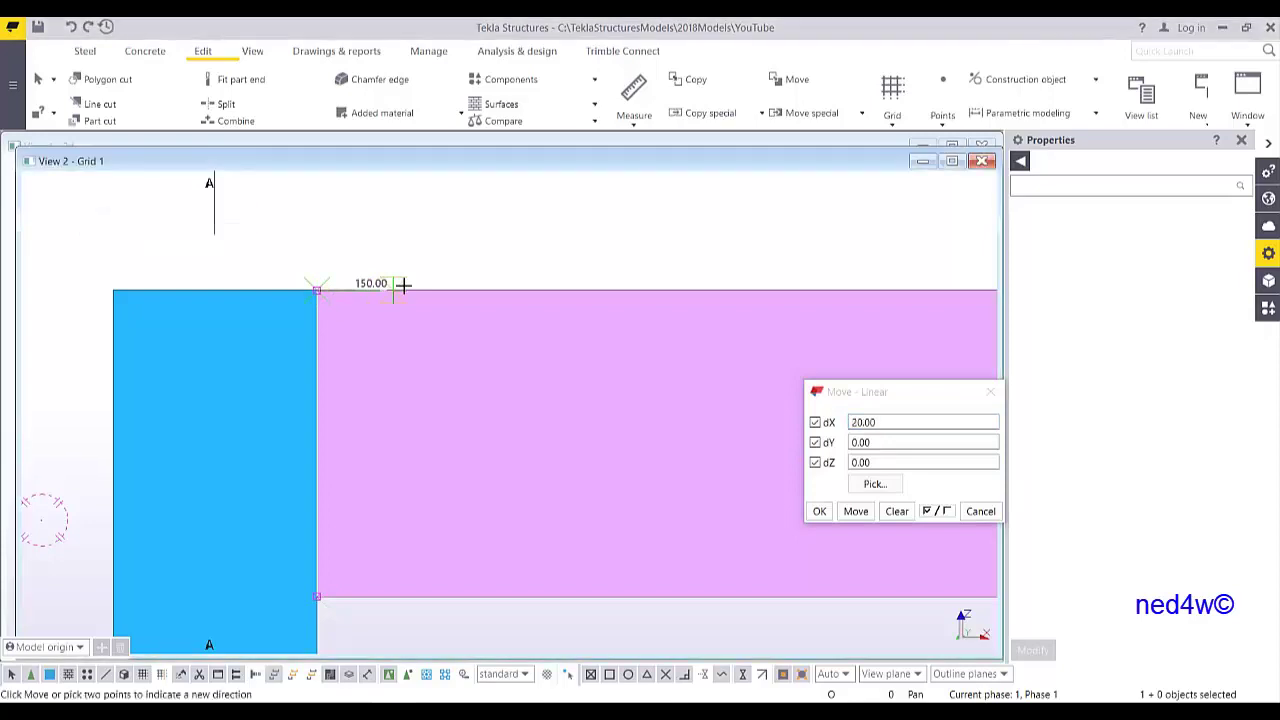
left_click(857, 511)
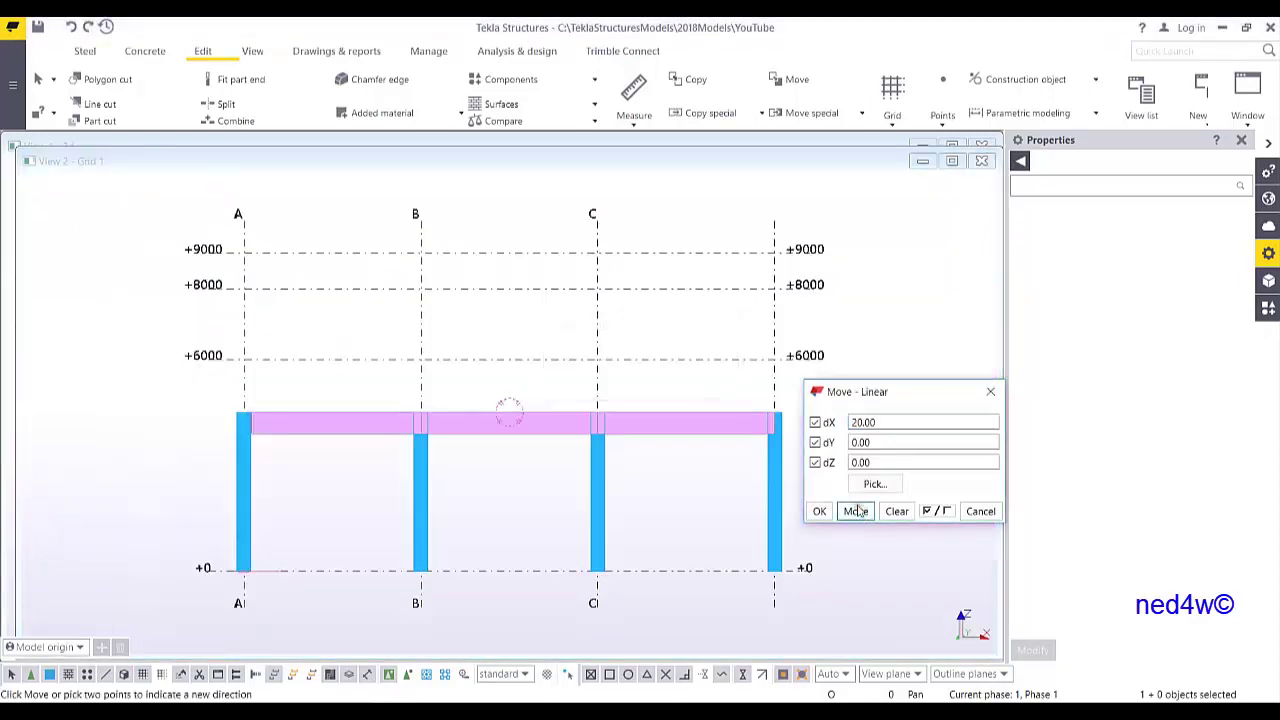
scroll(249, 423, "up", 5)
right_click(510, 198)
left_click(550, 210)
- Inspect the gap between the beam end and column A, and close the linear move settings
scroll(449, 323, "up", 2)
scroll(449, 346, "down", 5)
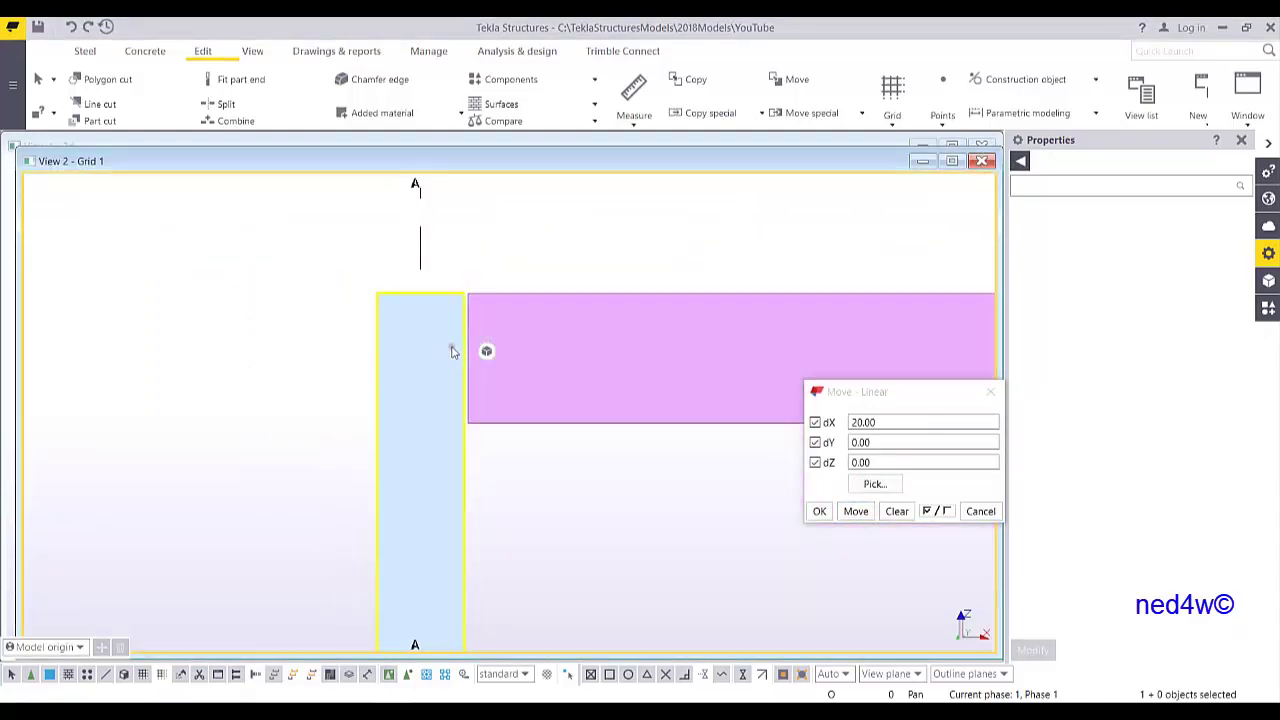
scroll(440, 410, "down", 4)
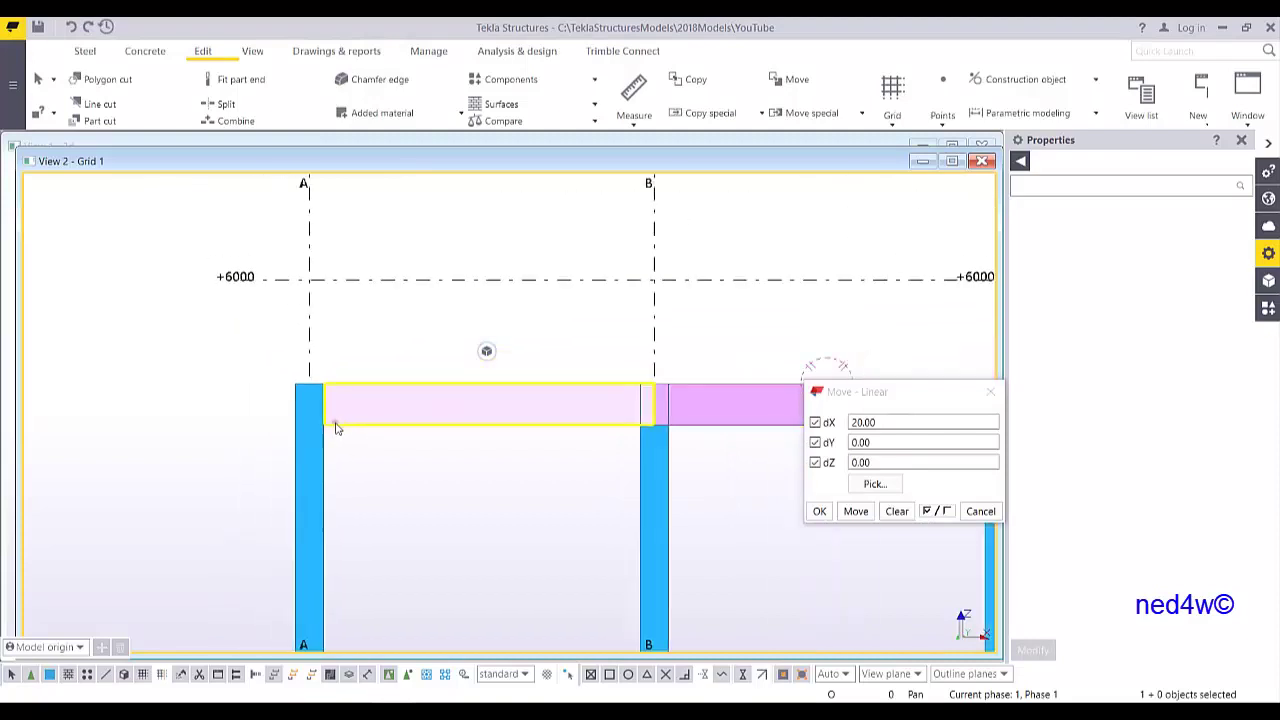
scroll(447, 429, "up", 3)
scroll(445, 420, "down", 2)
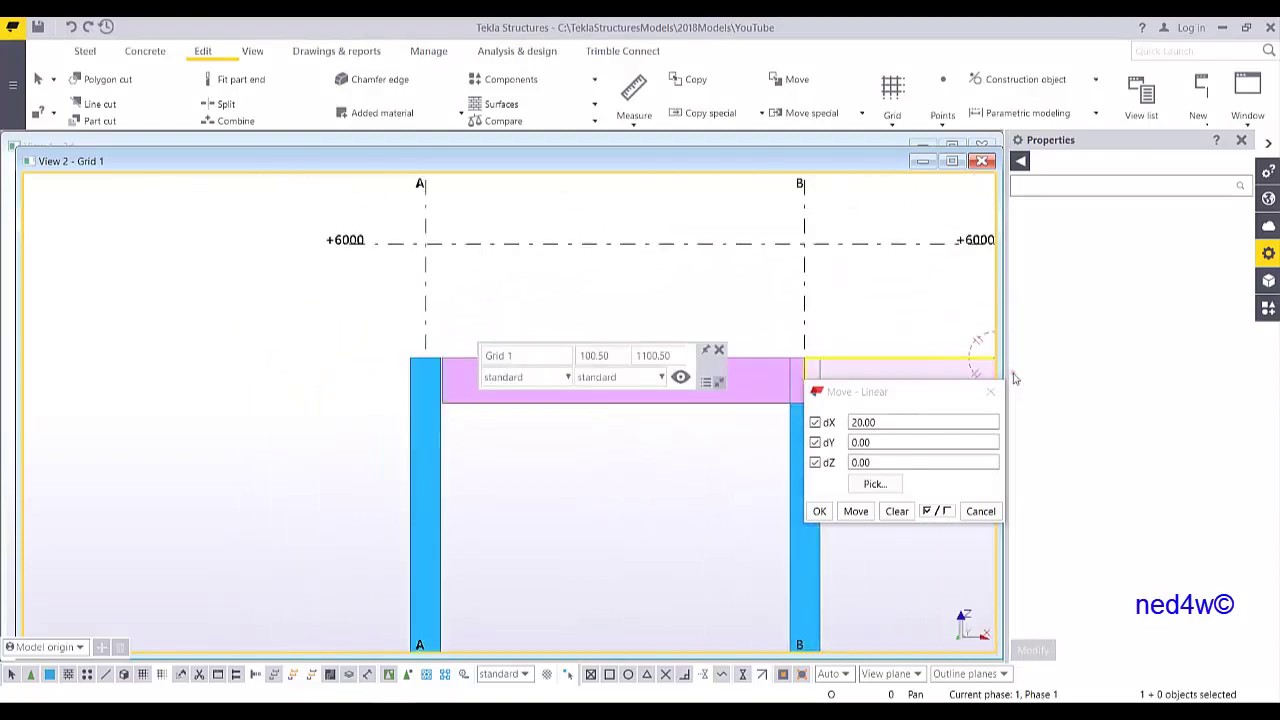
left_click(988, 395)
scroll(449, 306, "up", 2)
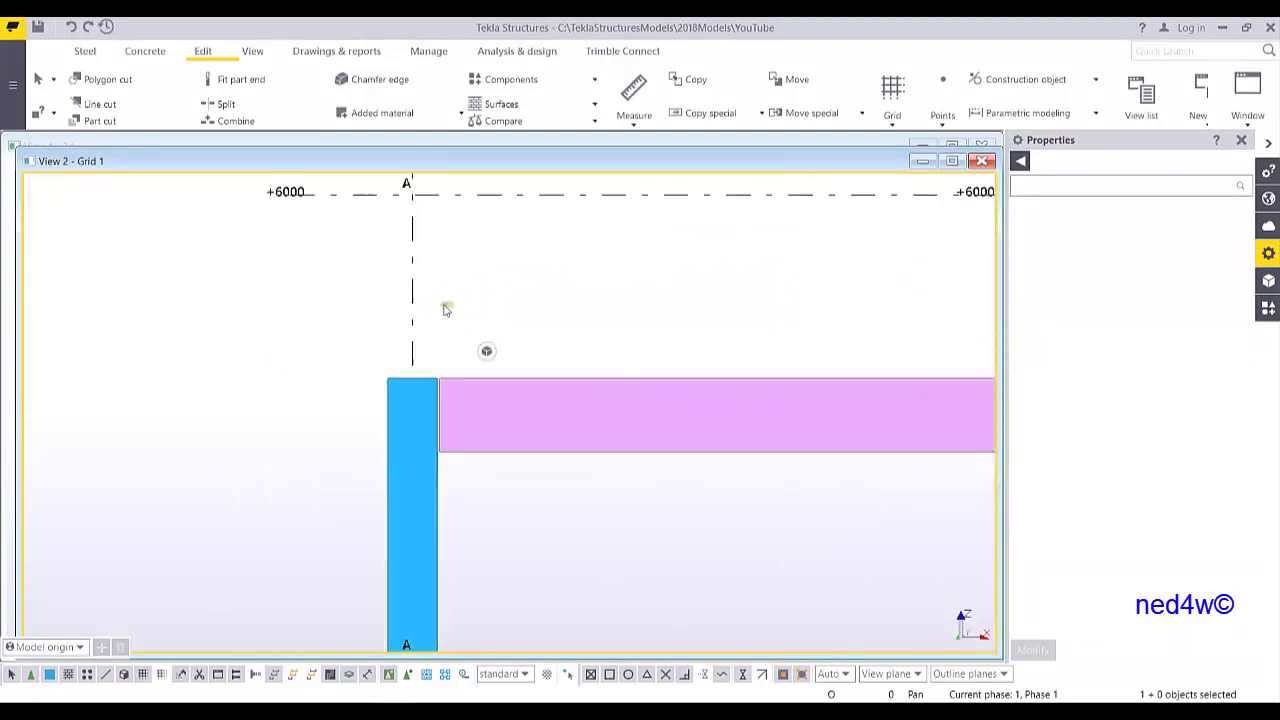
- Define the work area of the Grid 1 view with two points around the beam-to-column joint at A
left_click(252, 51)
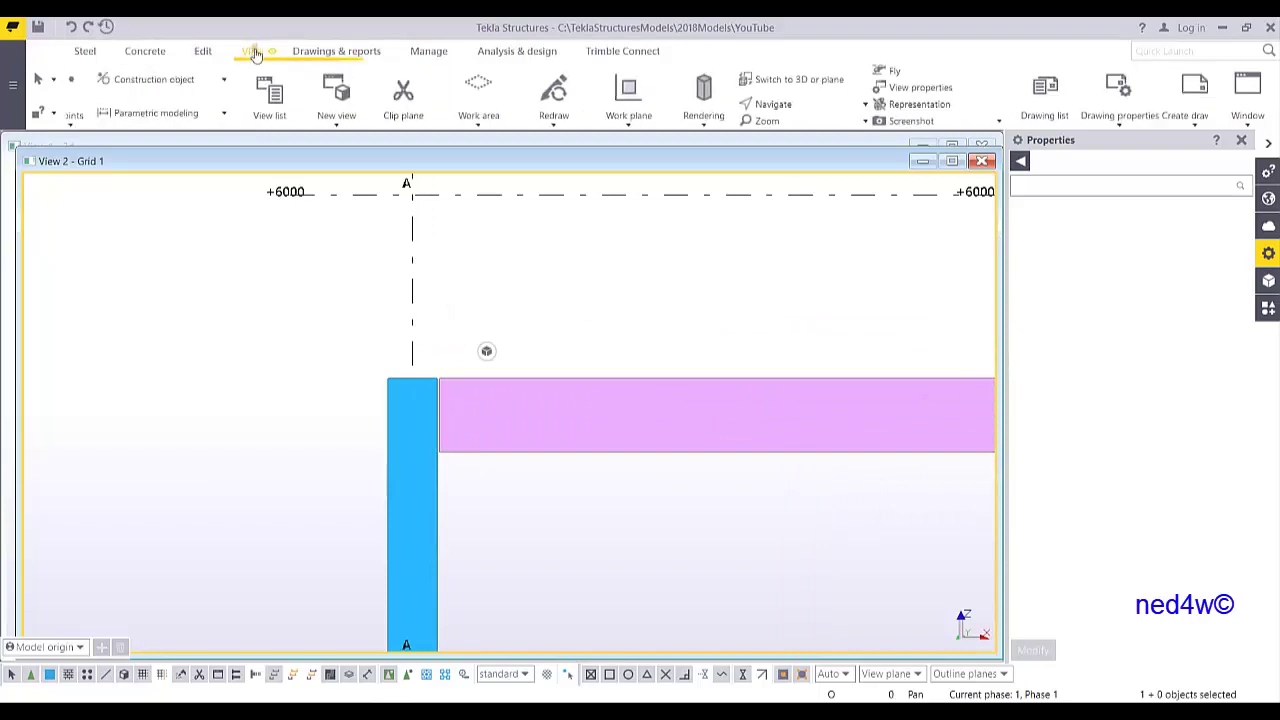
left_click(316, 122)
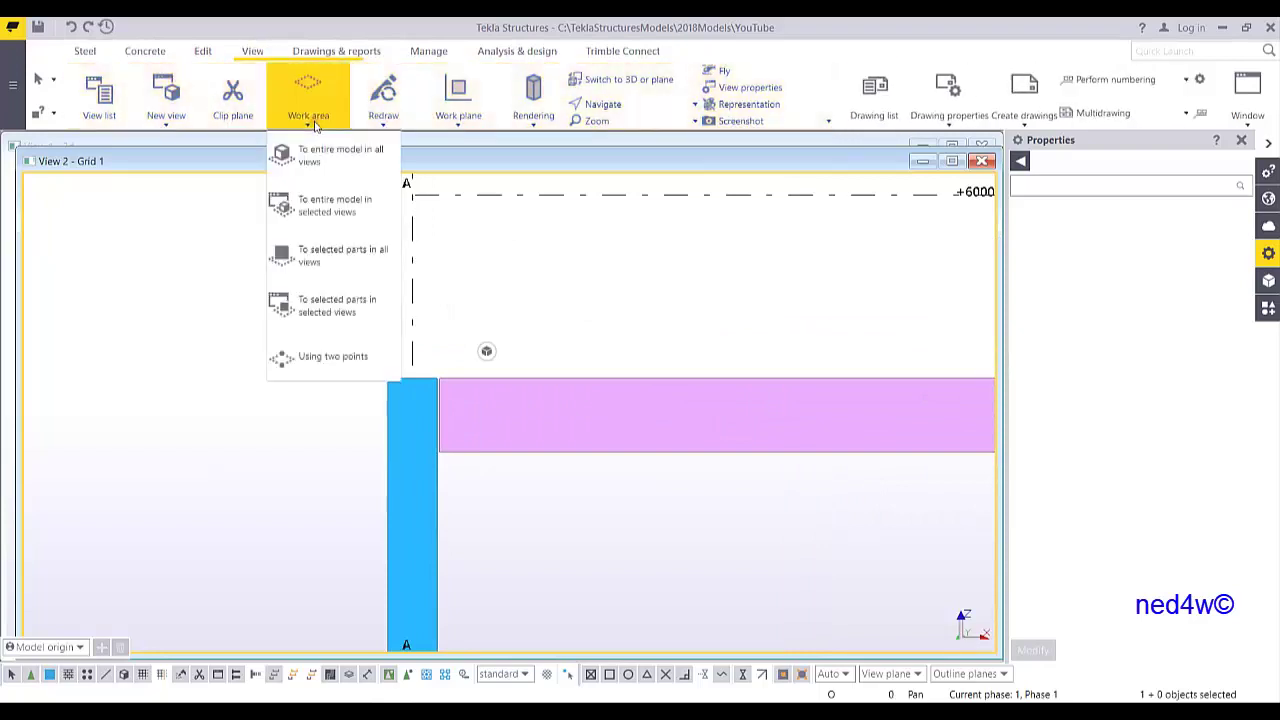
left_click(320, 357)
left_click(276, 278)
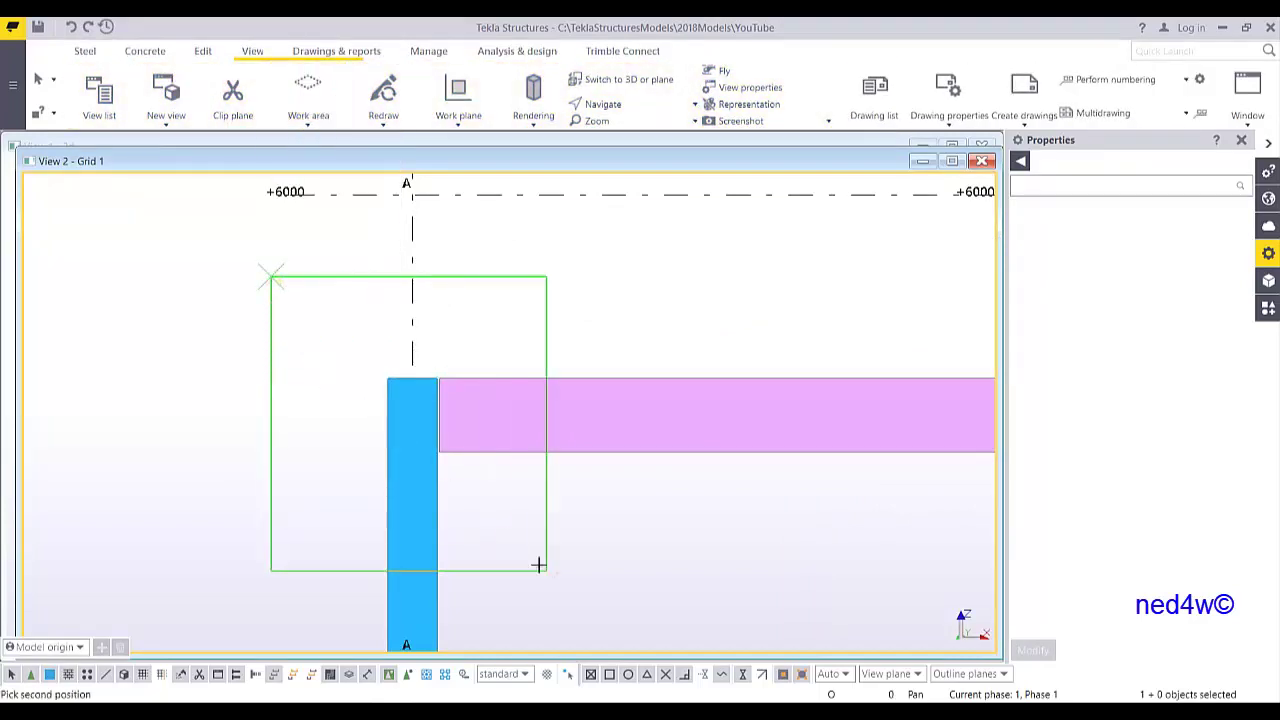
left_click(586, 606)
right_click(603, 232)
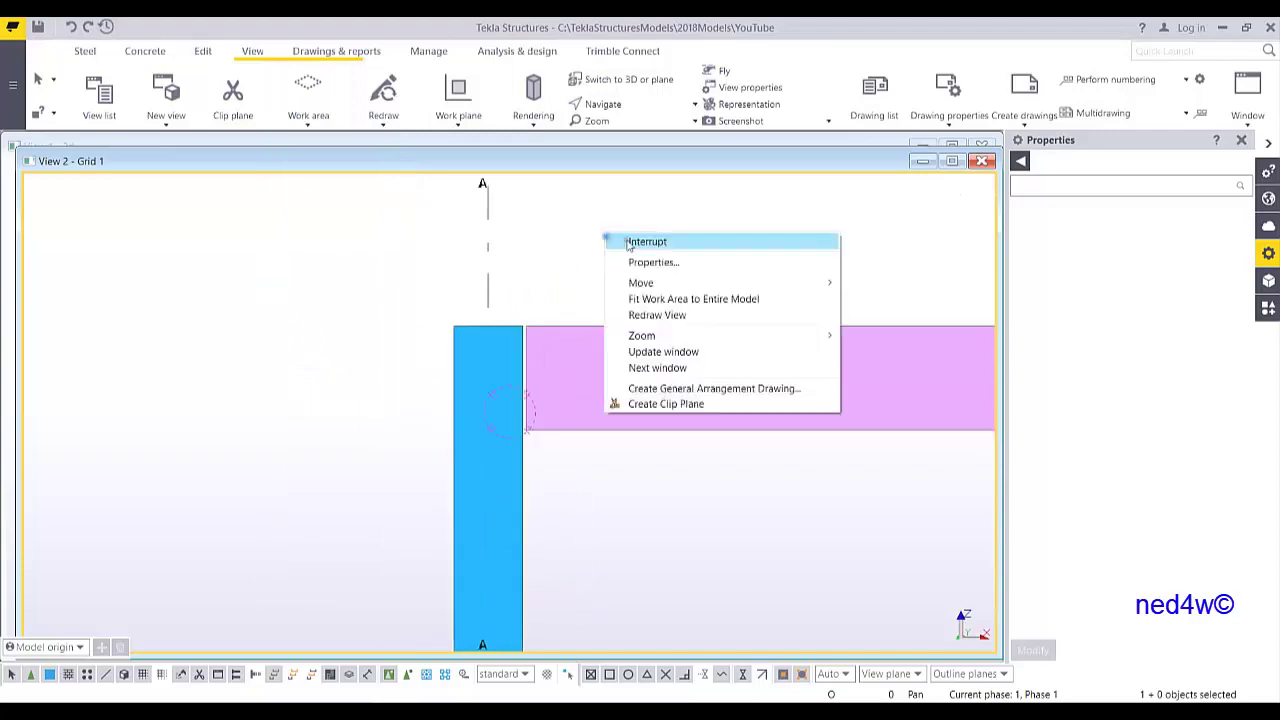
left_click(645, 249)
- Examine the joint and the gap between column A and the beam end in 3D and in elevation
scroll(627, 308, "down", 4)
middle_click_drag(589, 320, 394, 382, "ctrl")
scroll(590, 340, "up", 5)
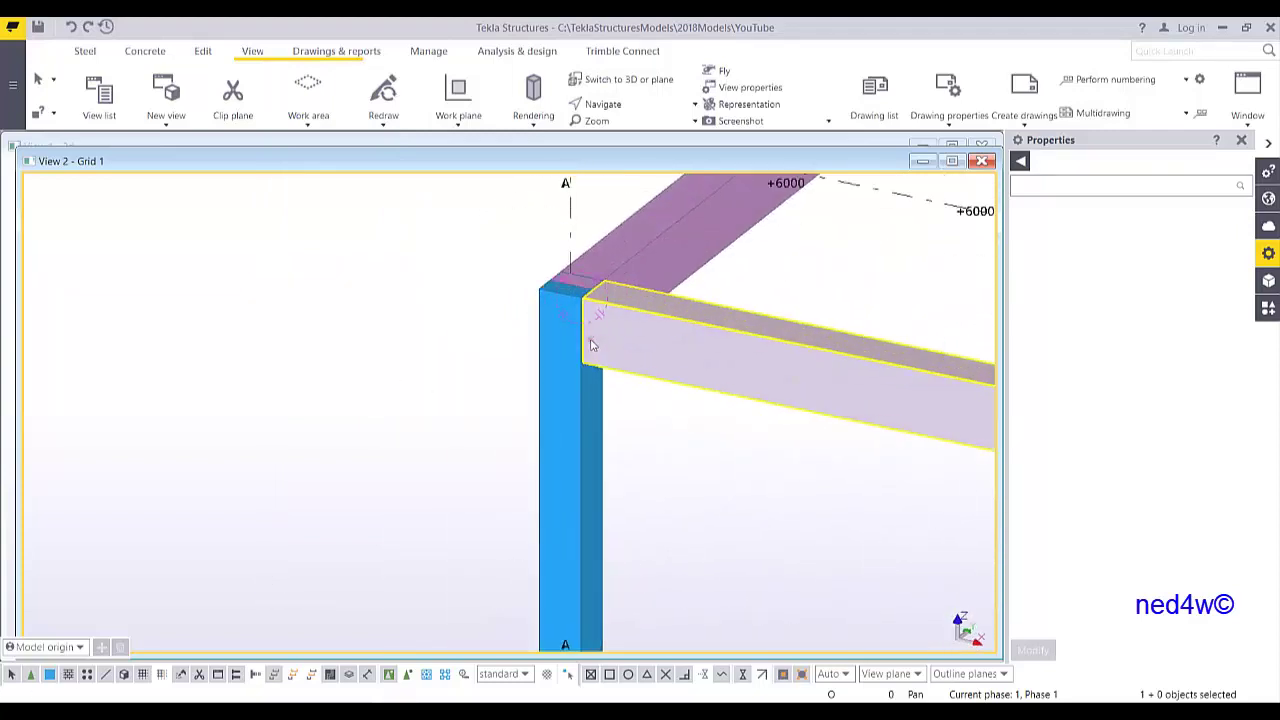
key("ctrl+p")
scroll(512, 458, "up", 2)
middle_click_drag(512, 458, 501, 377)
scroll(446, 429, "up", 3)
middle_click_drag(447, 437, 428, 391)
scroll(427, 391, "down", 3)
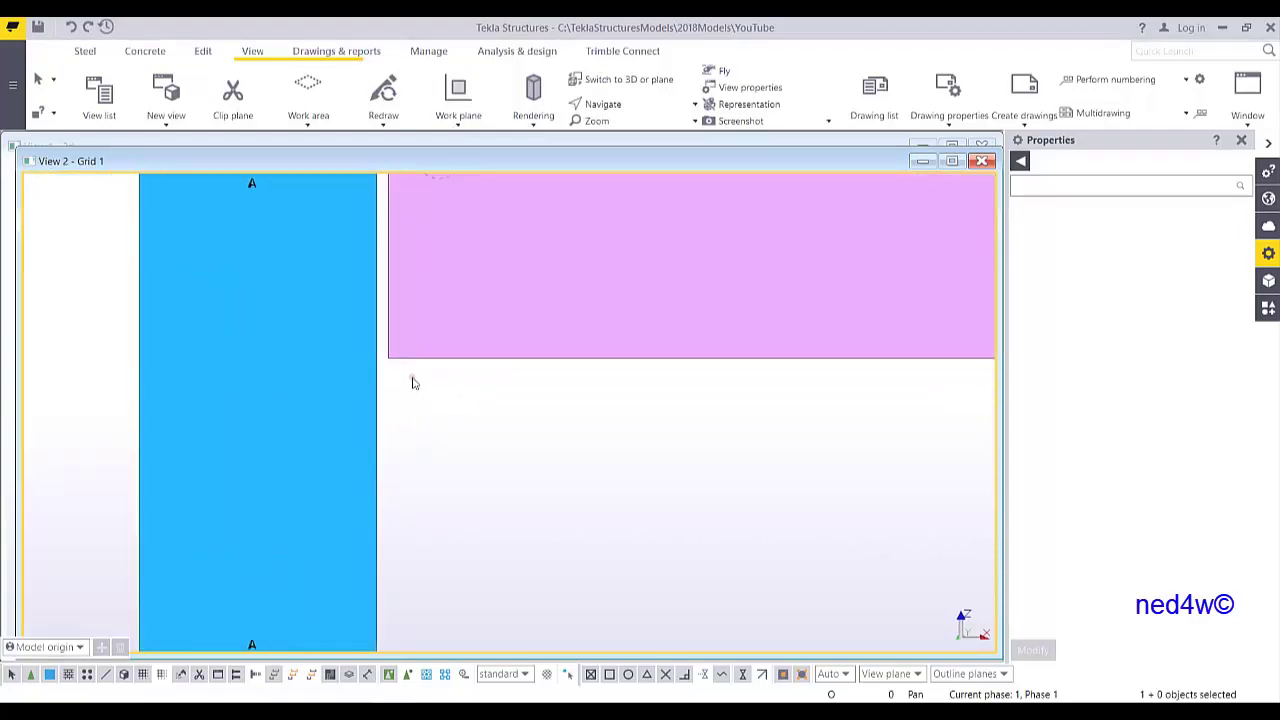
scroll(408, 380, "down", 2)
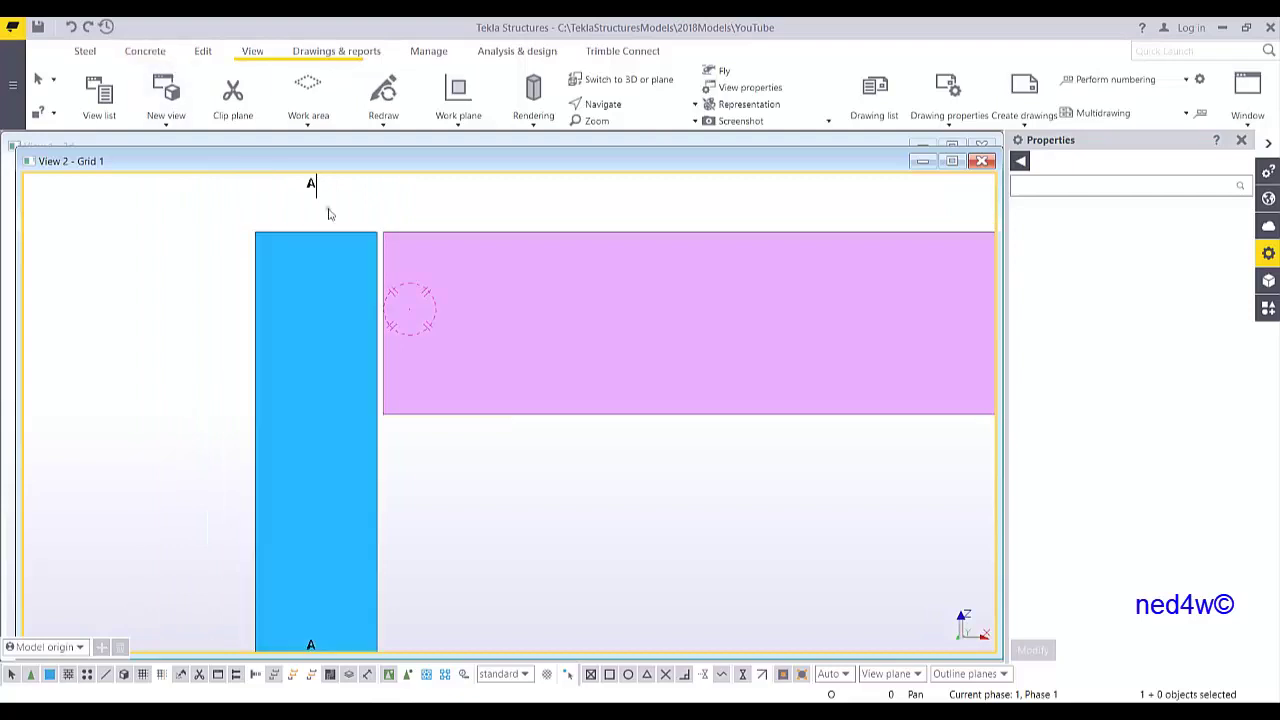
- Model a 600*400 concrete beam about 200 mm long under the main beam, starting at the inner face of column A
left_click(148, 52)
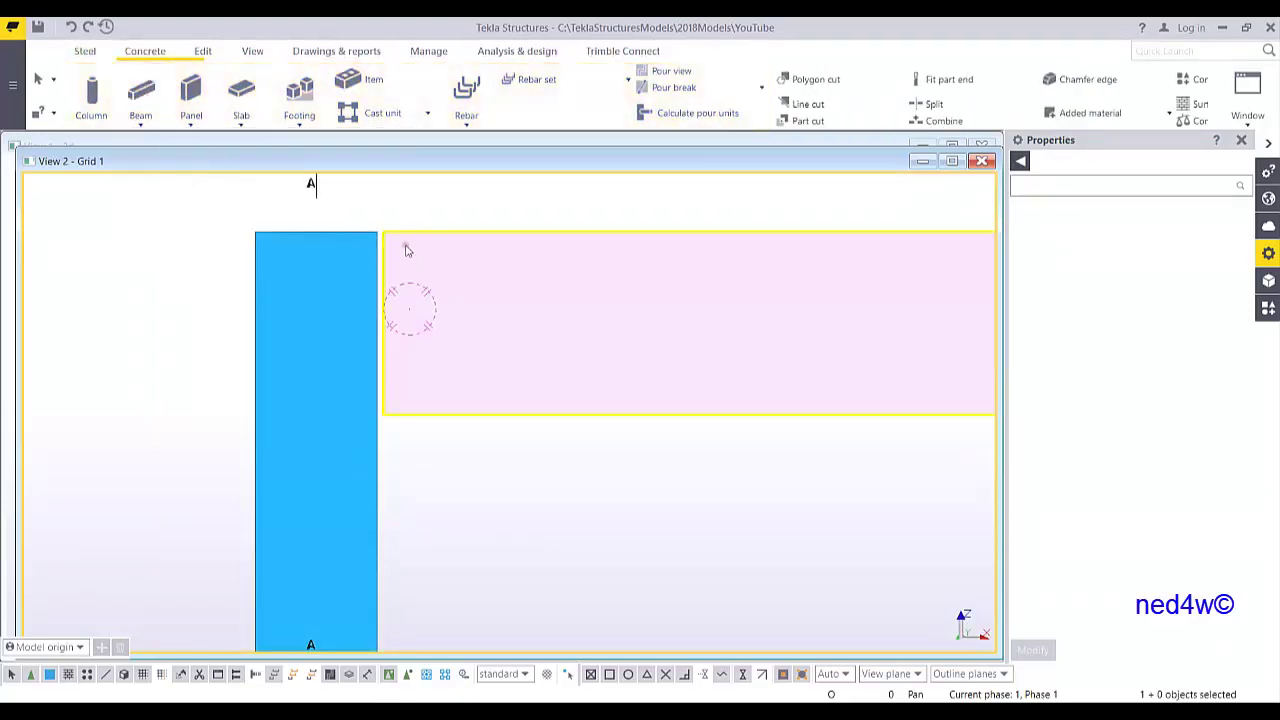
left_click(141, 92)
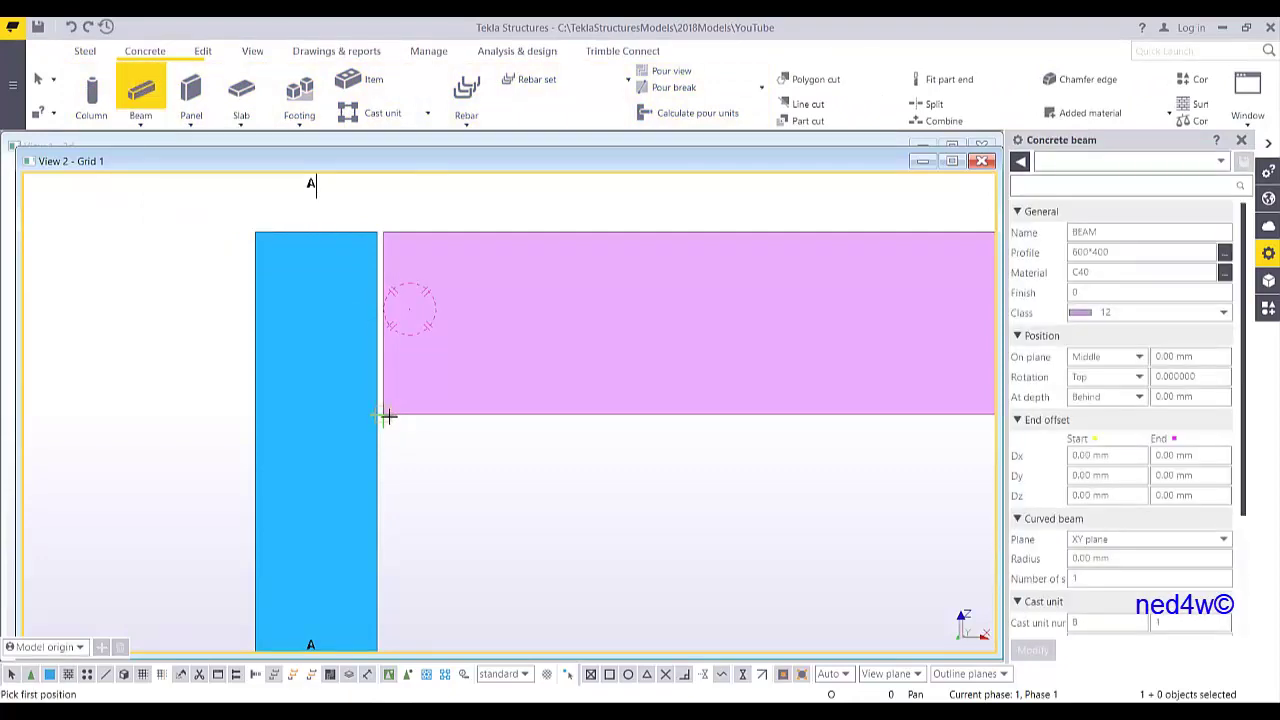
scroll(386, 417, "up", 5)
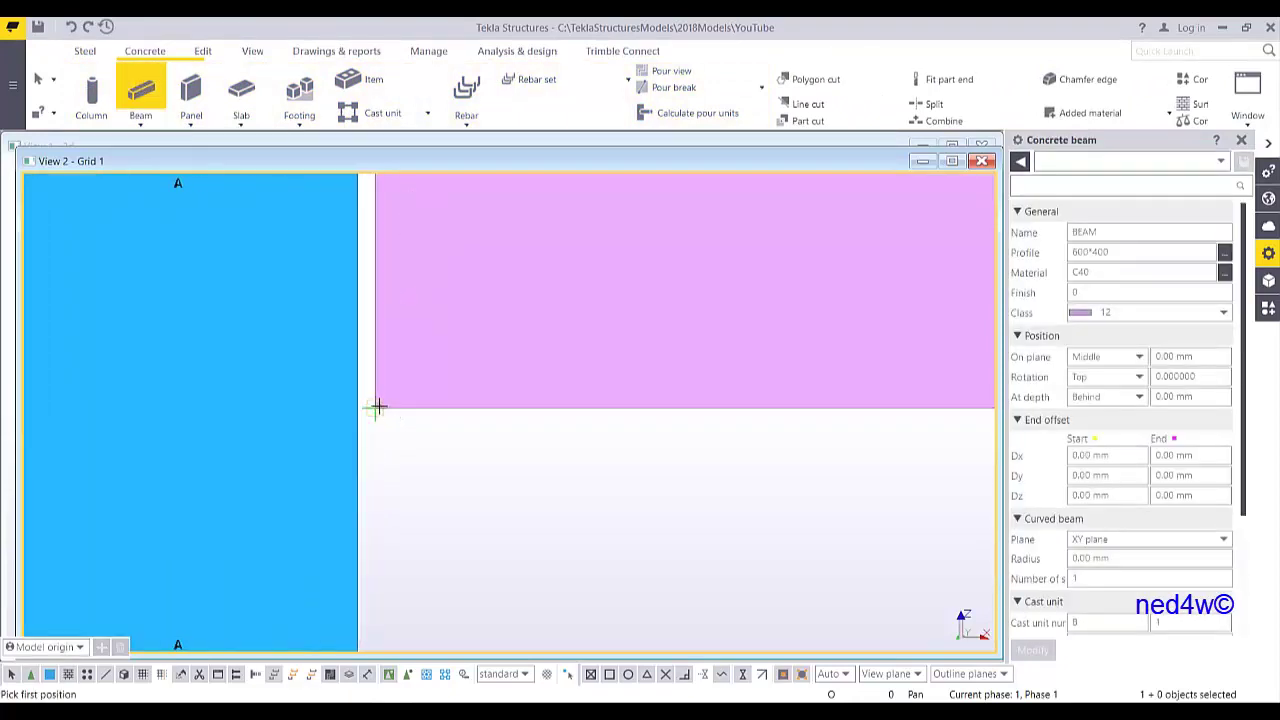
scroll(376, 407, "up", 2)
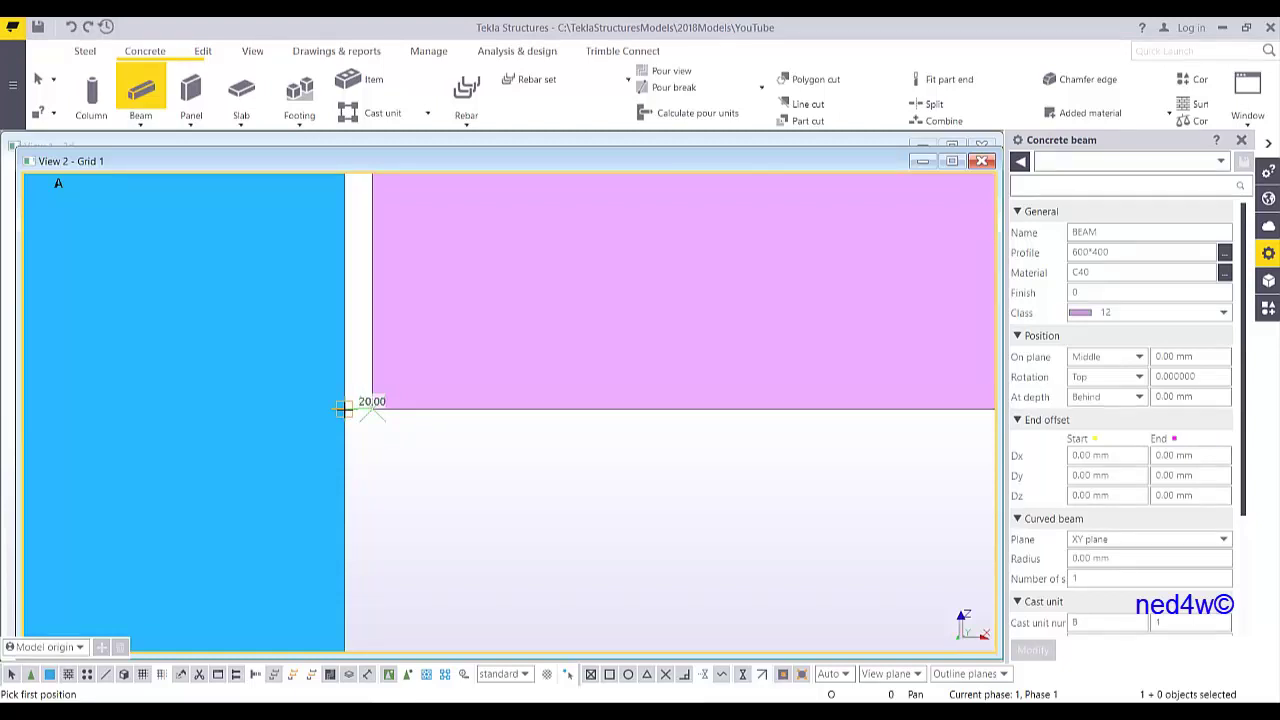
left_click(350, 412)
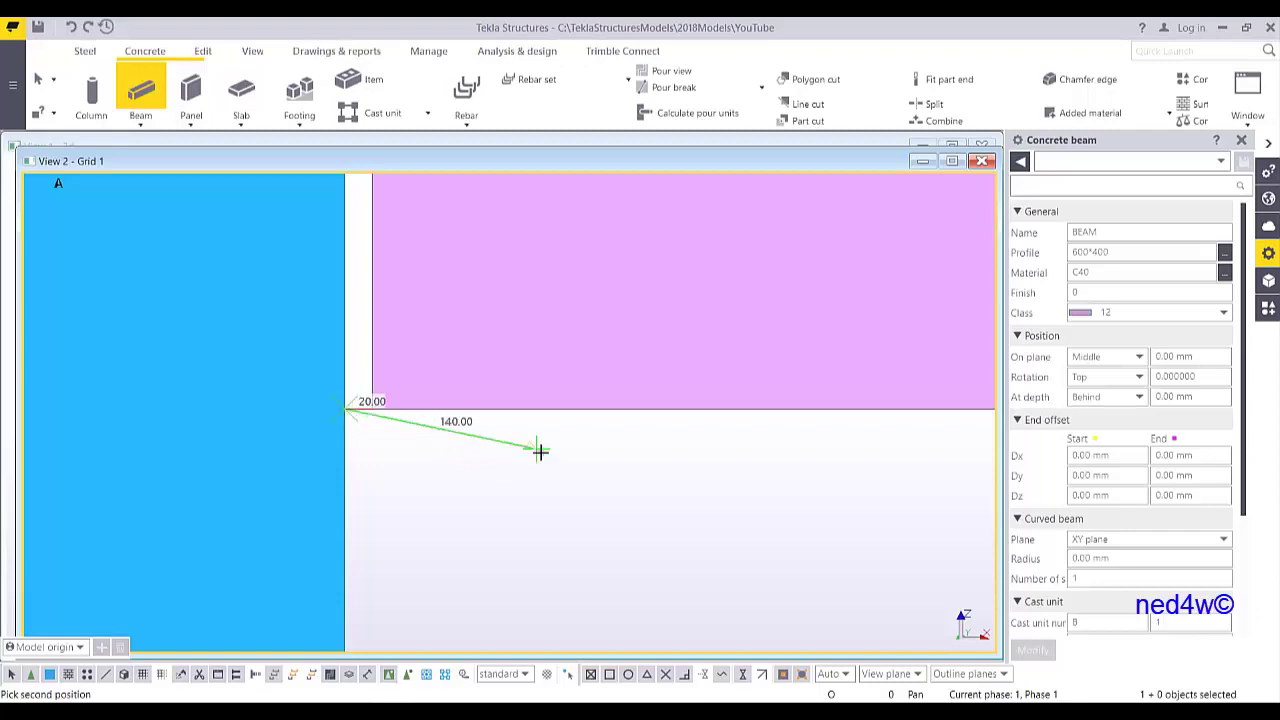
left_click(626, 408)
scroll(640, 420, "down", 5)
scroll(646, 434, "up", 4)
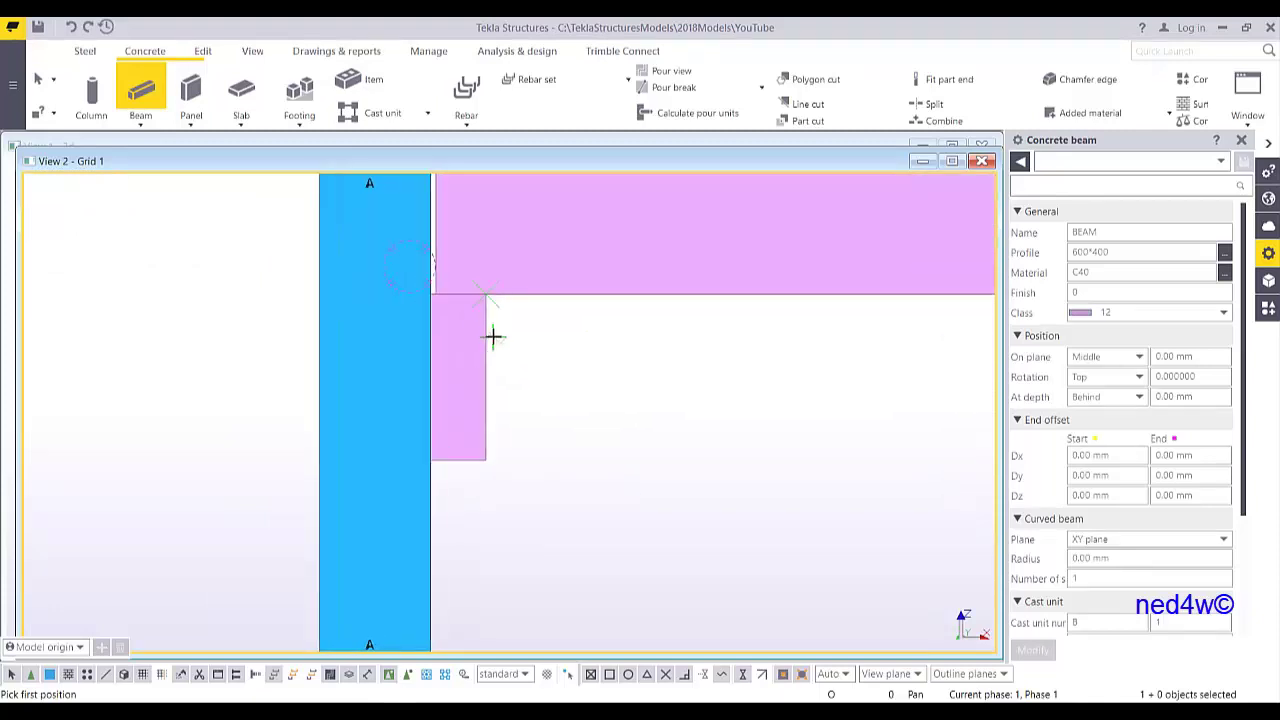
right_click(526, 312)
left_click(568, 321)
- Move the corbel beam's outer end point horizontally away from column A so the corbel is 250 mm long
scroll(457, 454, "up", 3)
middle_click_drag(465, 339, 516, 369)
scroll(460, 452, "down", 2)
scroll(516, 372, "down", 1)
left_click(515, 371)
scroll(519, 312, "up", 3)
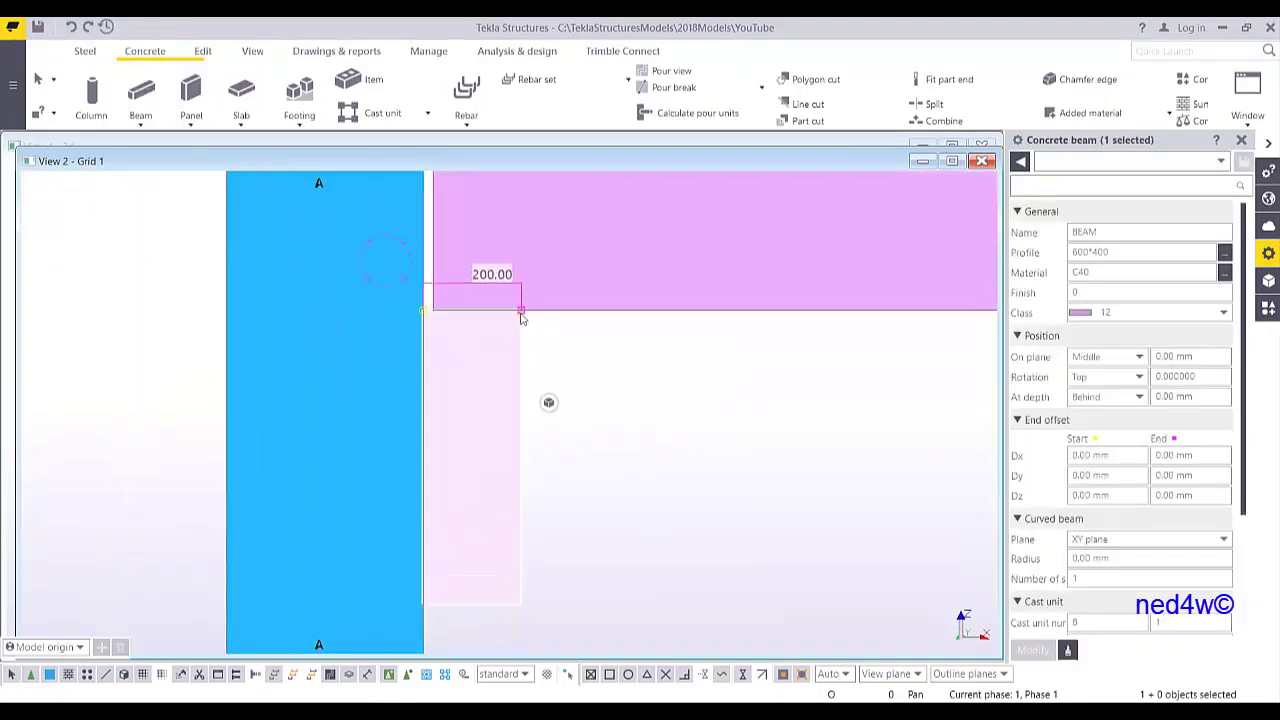
right_click(521, 313)
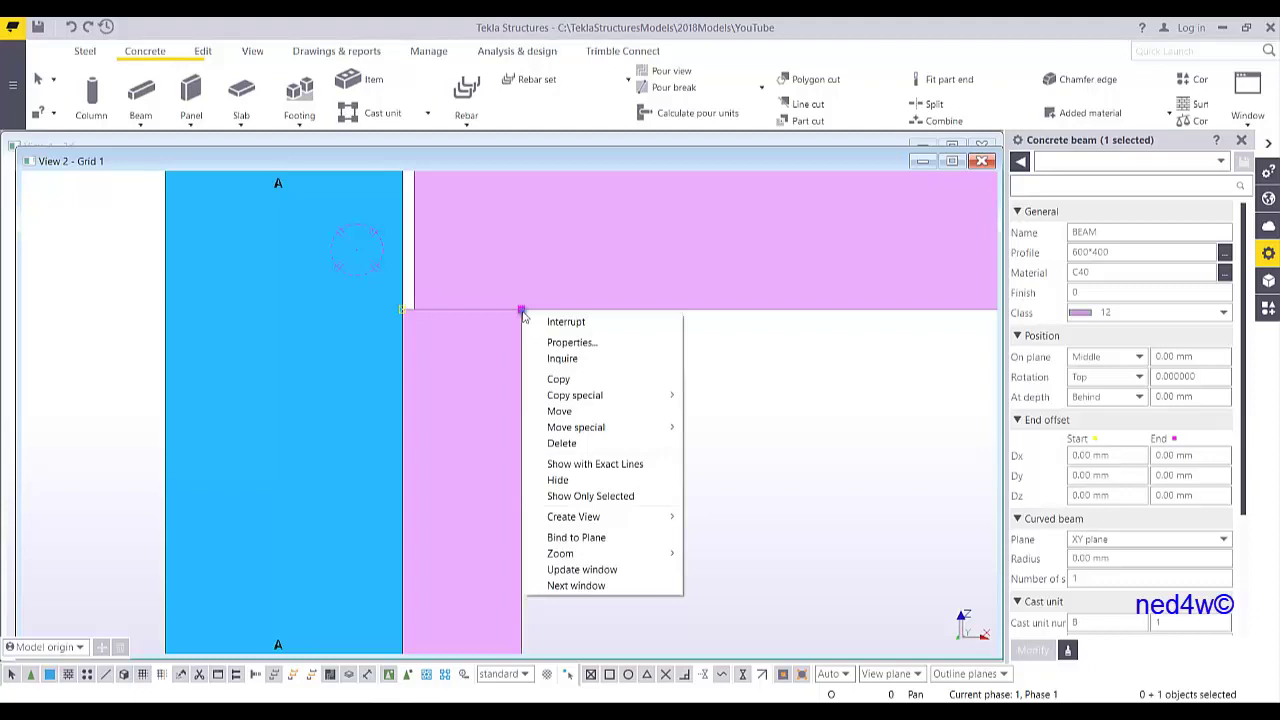
left_click(578, 413)
left_click(525, 307)
left_click(556, 306)
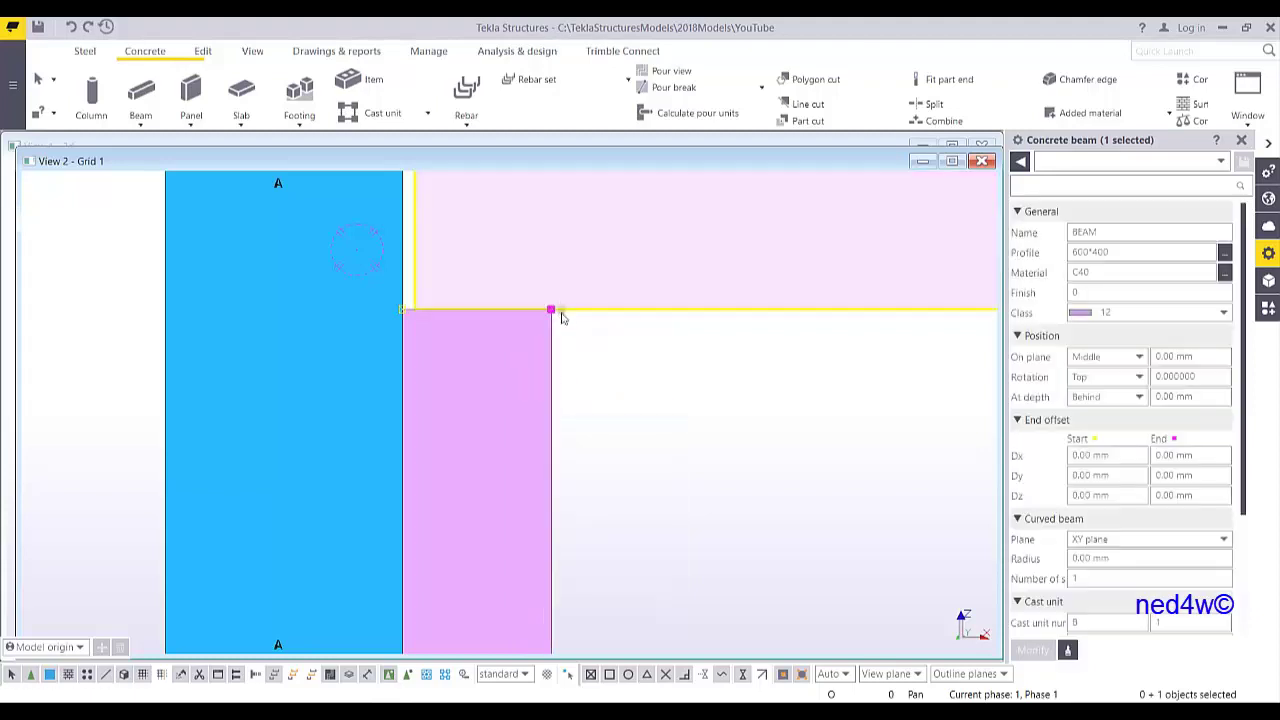
scroll(610, 373, "down", 2)
scroll(610, 373, "down", 1)
scroll(606, 380, "up", 2)
- Set the corbel beam's profile to 400*400
left_click(477, 423)
left_click(640, 330)
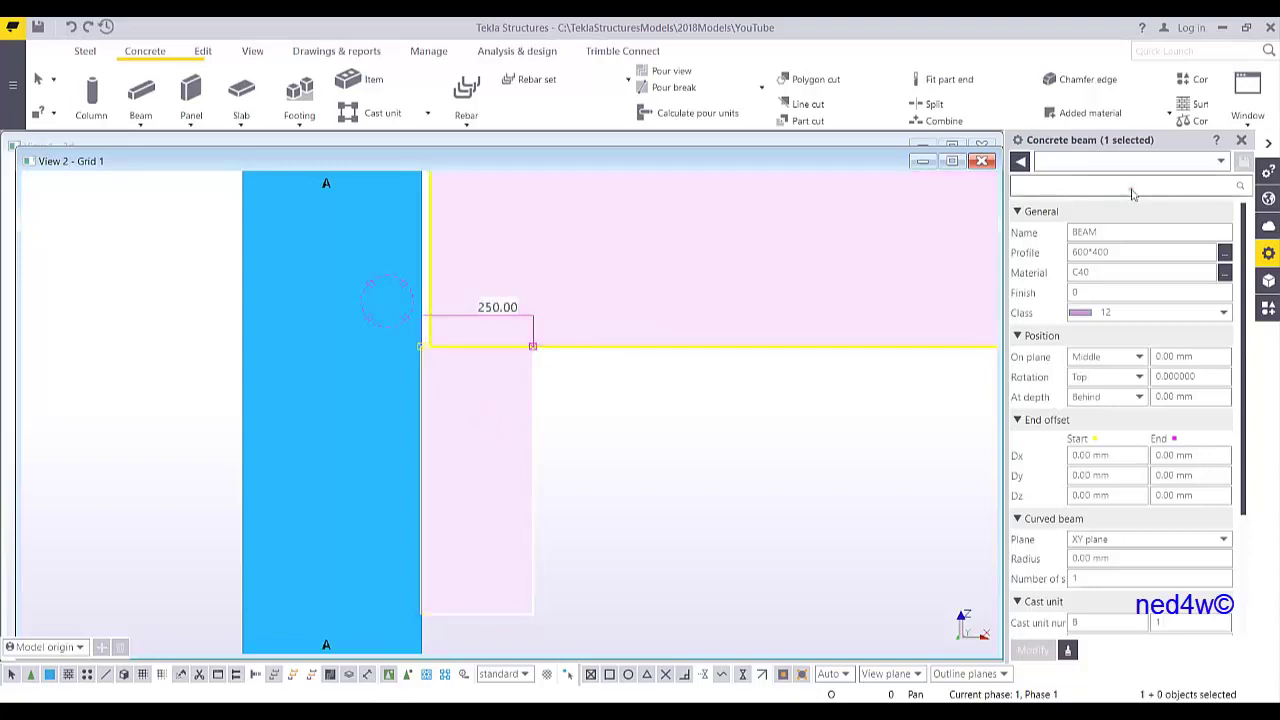
double_click(1088, 252)
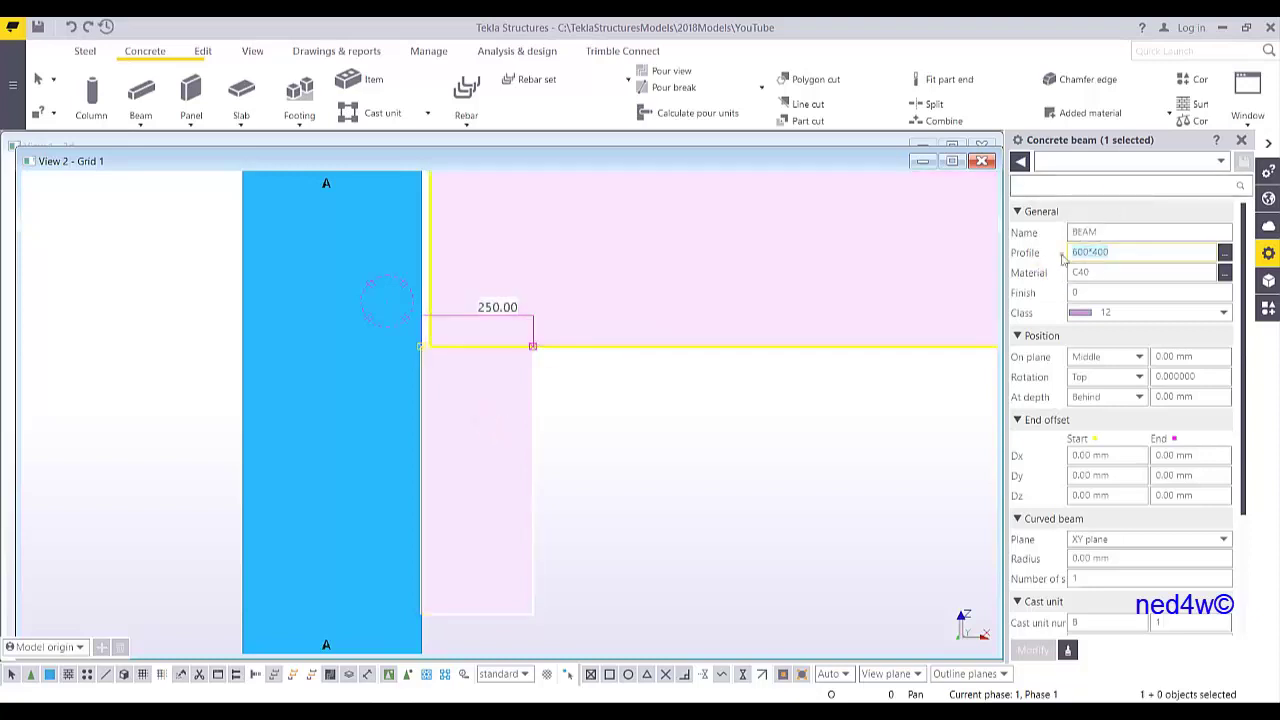
left_click(1083, 251)
left_click_drag(1079, 251, 1066, 267)
type("4")
key("Return")
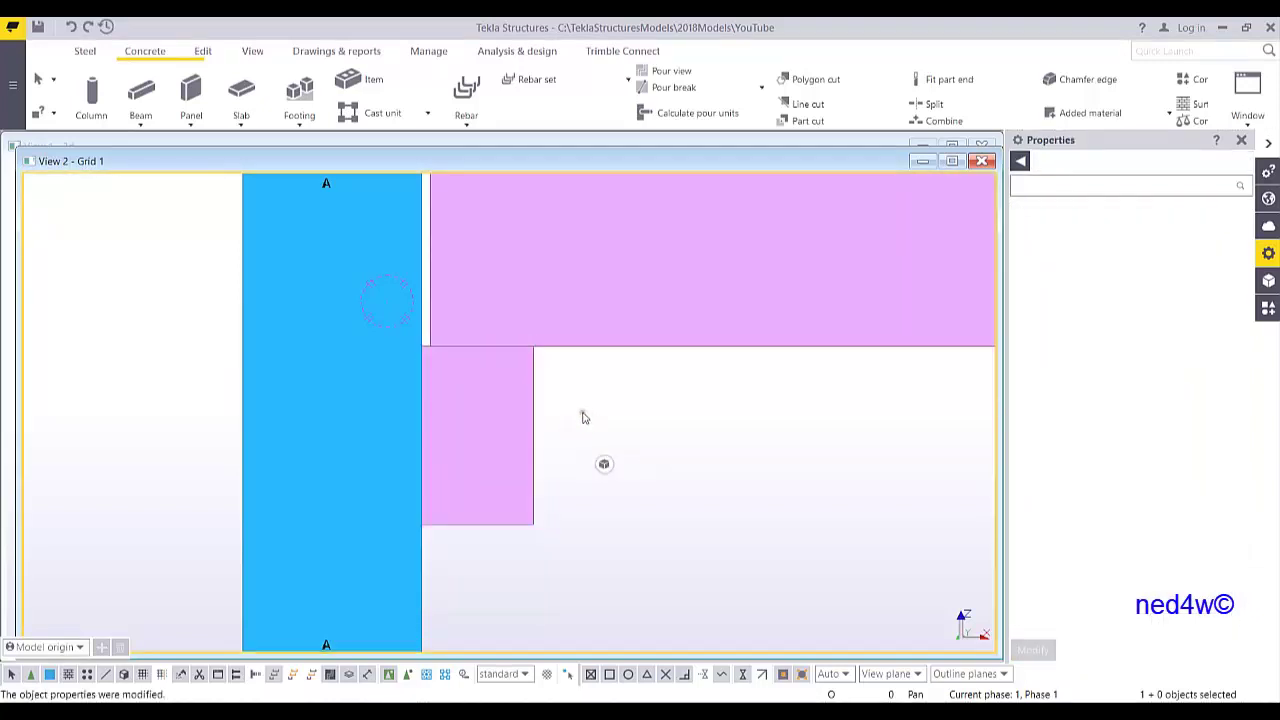
- Set the corbel beam's class to 11
middle_click_drag(565, 382, 463, 400, "ctrl")
middle_click_drag(463, 487, 457, 443, "ctrl")
left_click(460, 443)
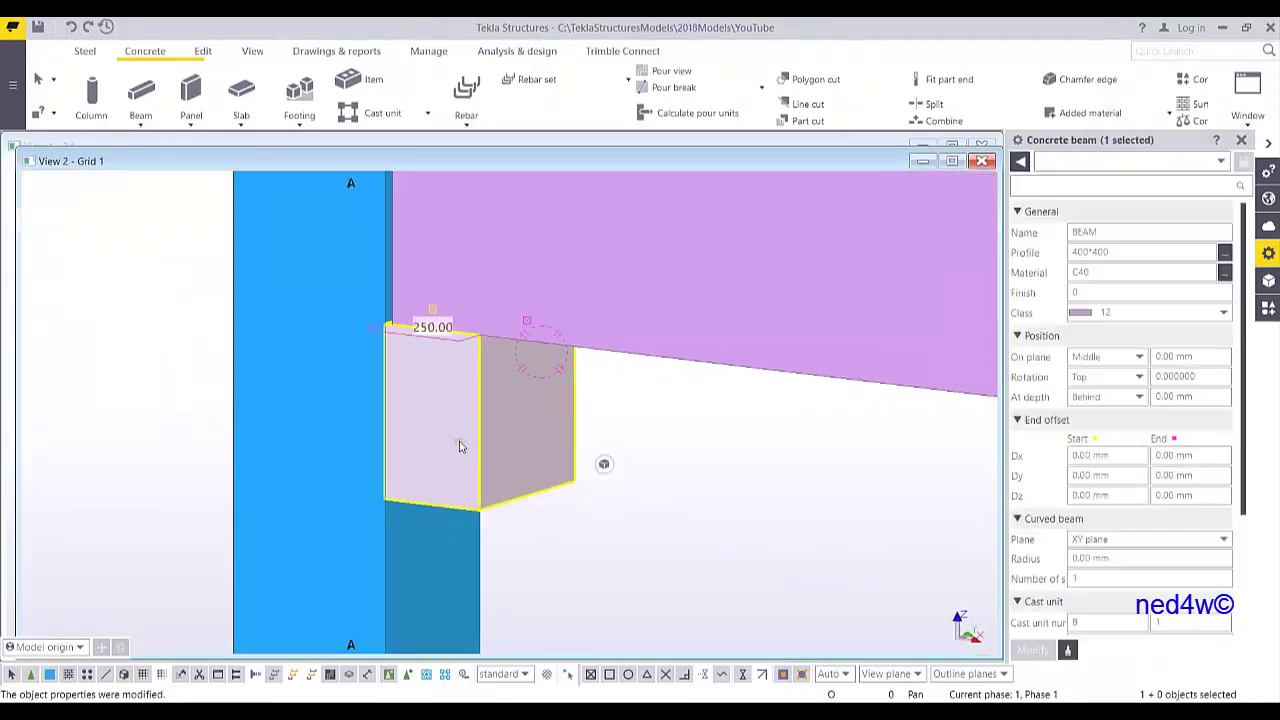
left_click(1145, 313)
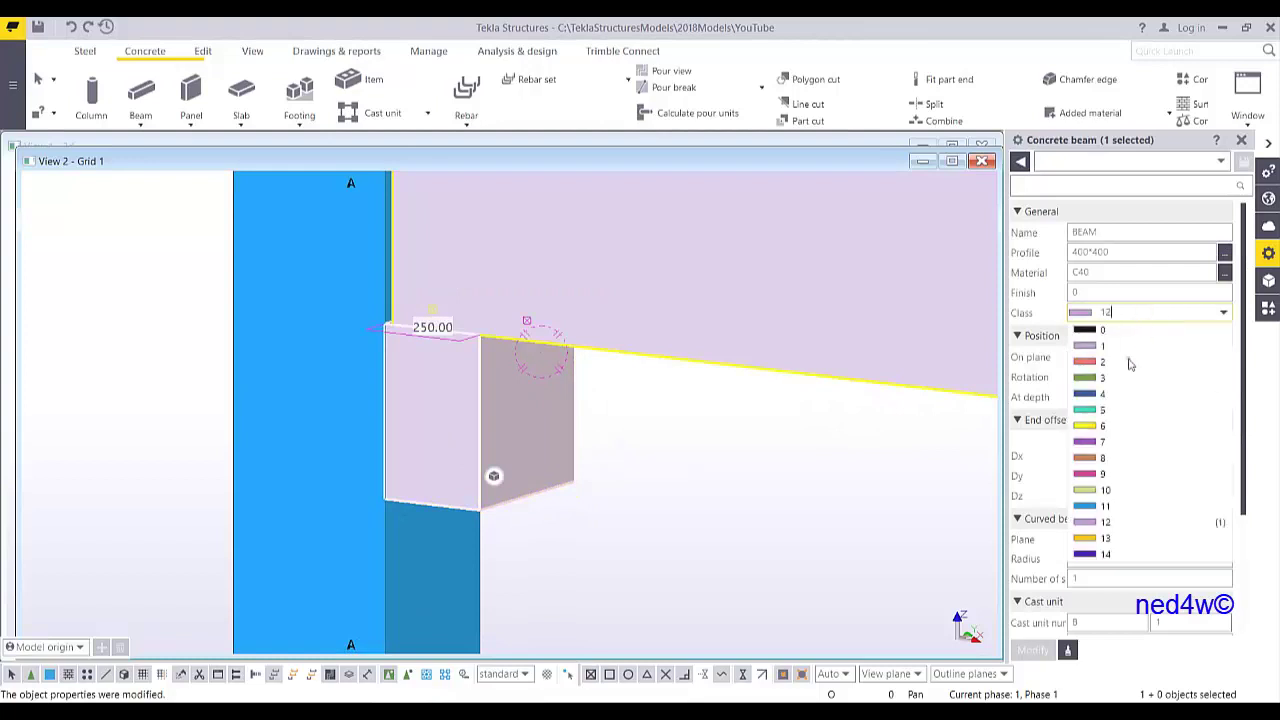
left_click(1095, 508)
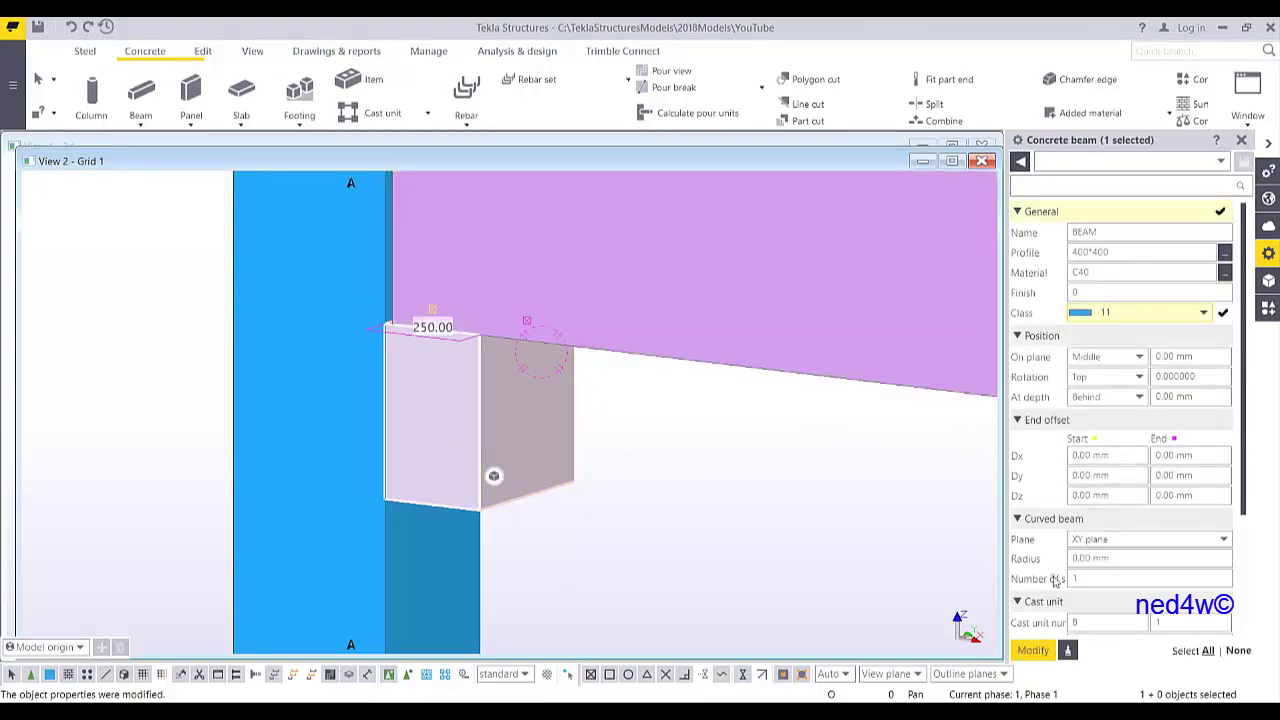
left_click(1033, 650)
mouse_move(753, 541)
middle_mouse_down("ctrl")
mouse_move(640, 480)
mouse_move(634, 463)
mouse_move(604, 505)
mouse_move(457, 551)
mouse_move(530, 510)
mouse_move(514, 480)
mouse_move(610, 403)
mouse_move(440, 440)
mouse_move(357, 431)
mouse_move(374, 449)
mouse_move(516, 488)
middle_mouse_up("ctrl")
key("ctrl+p")
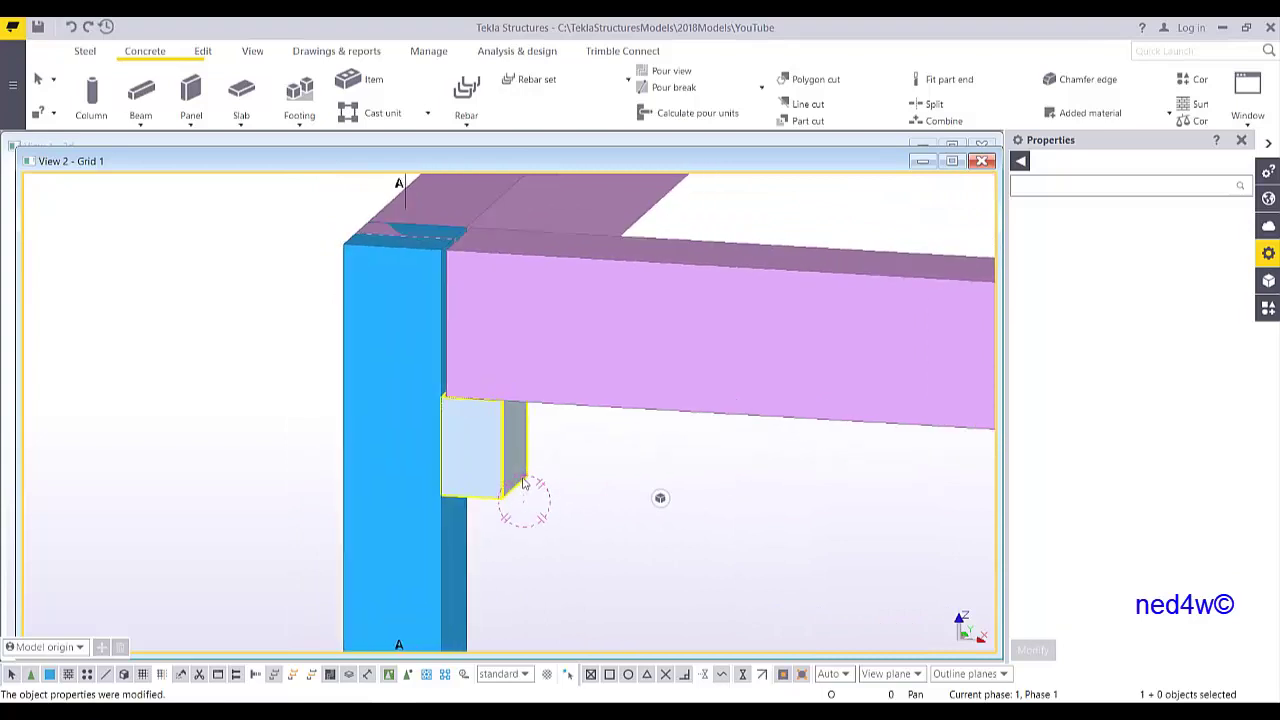
scroll(565, 485, "up", 5)
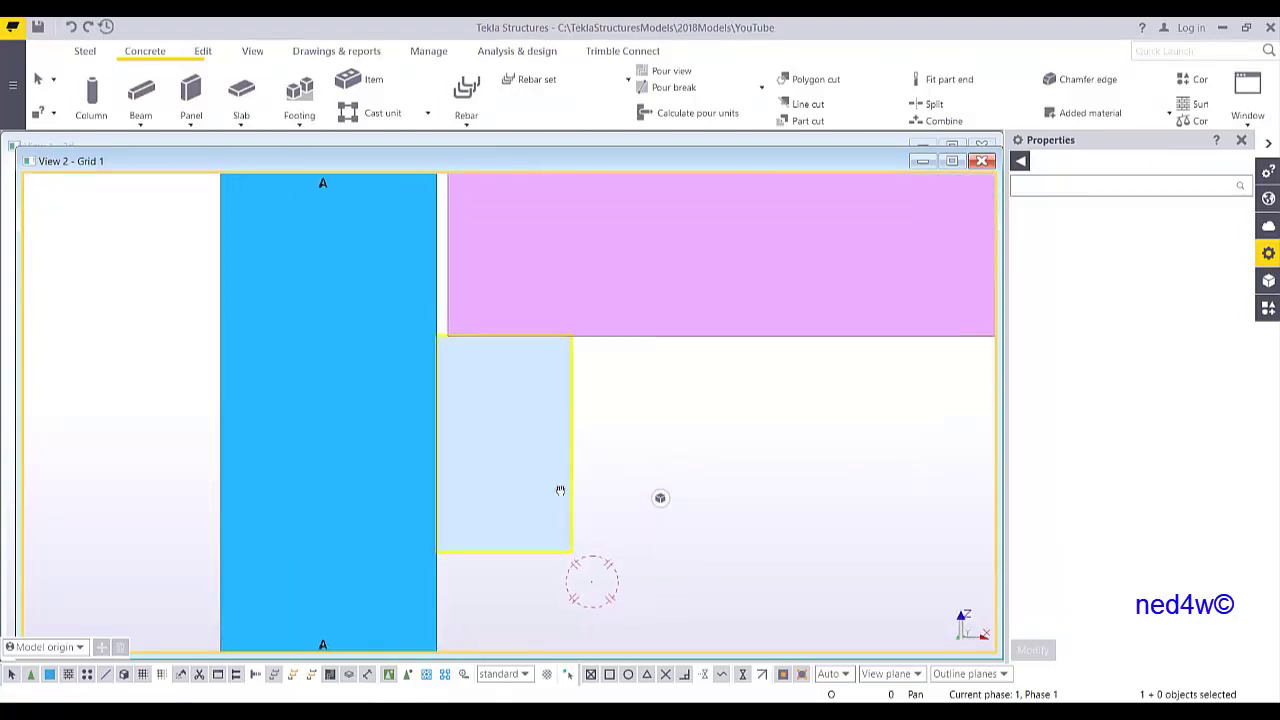
left_click(256, 190)
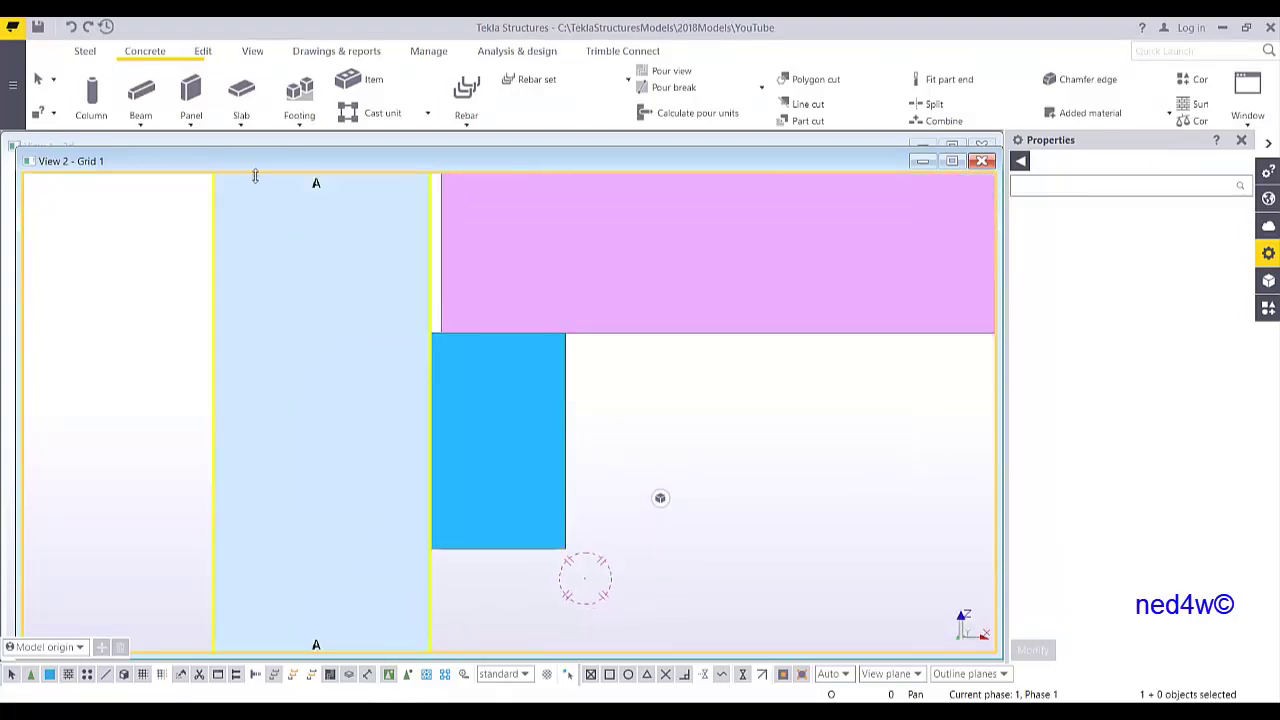
left_click(202, 51)
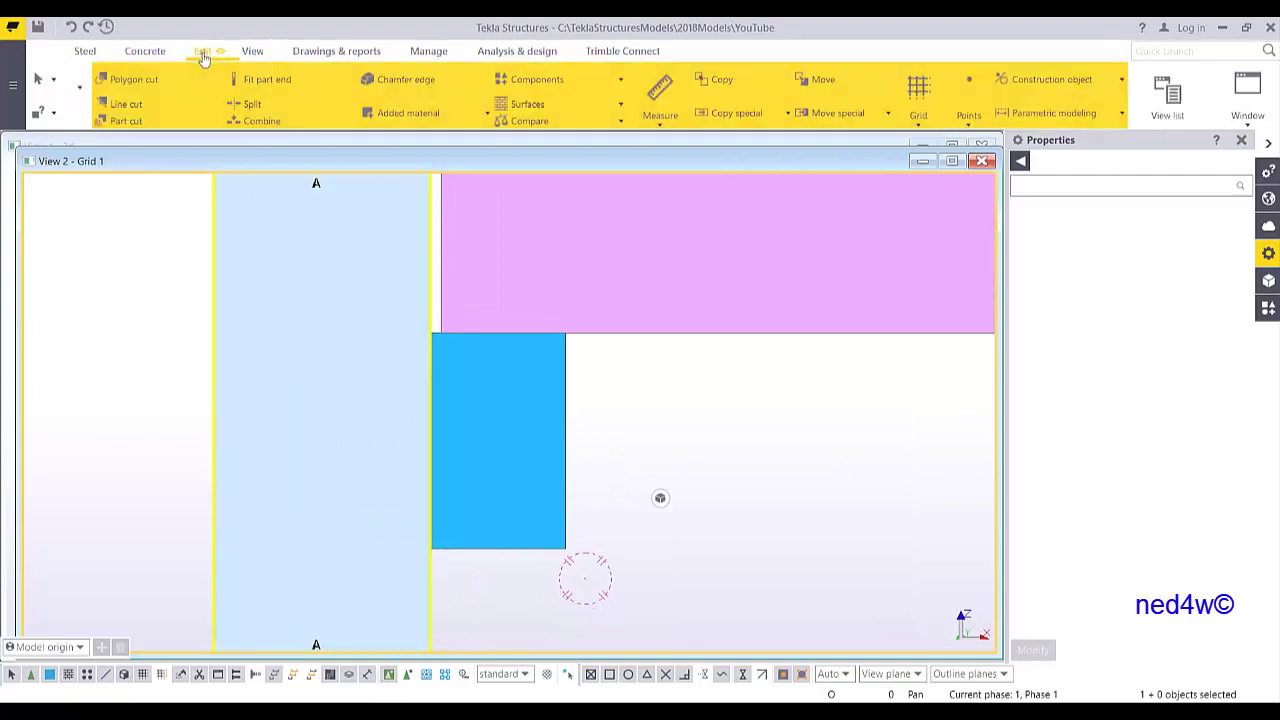
left_click(103, 105)
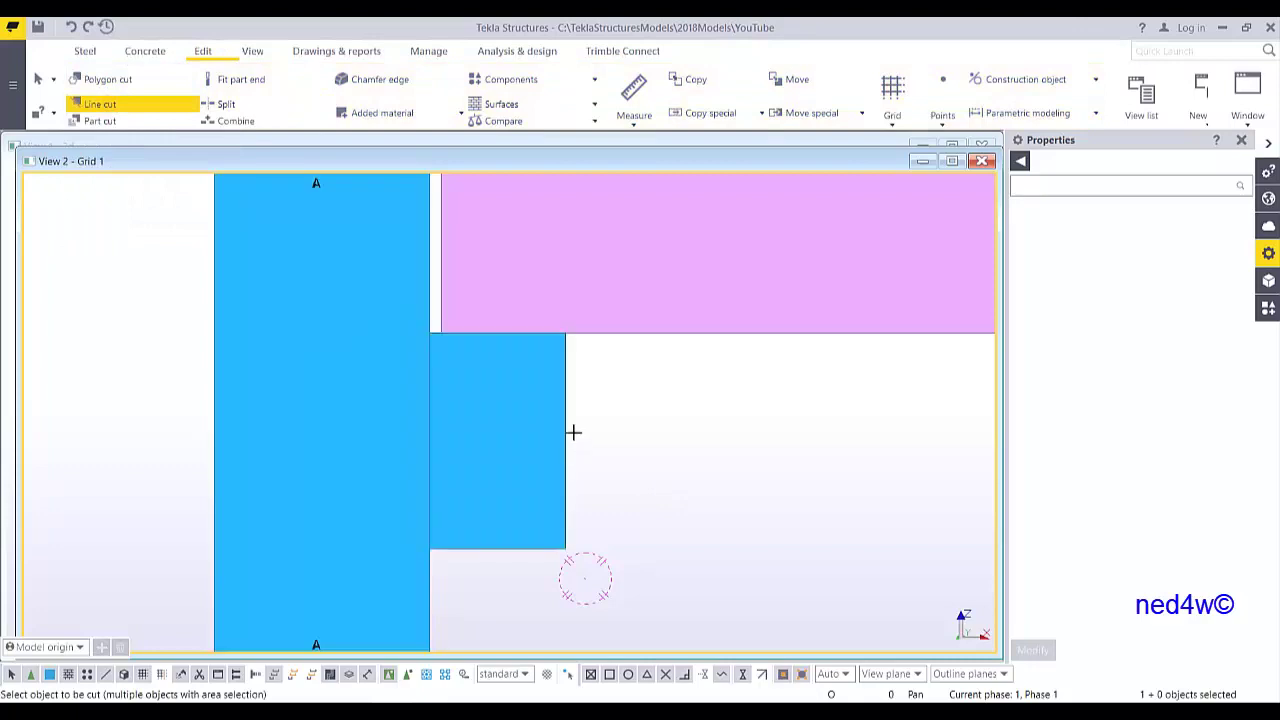
right_click(621, 343)
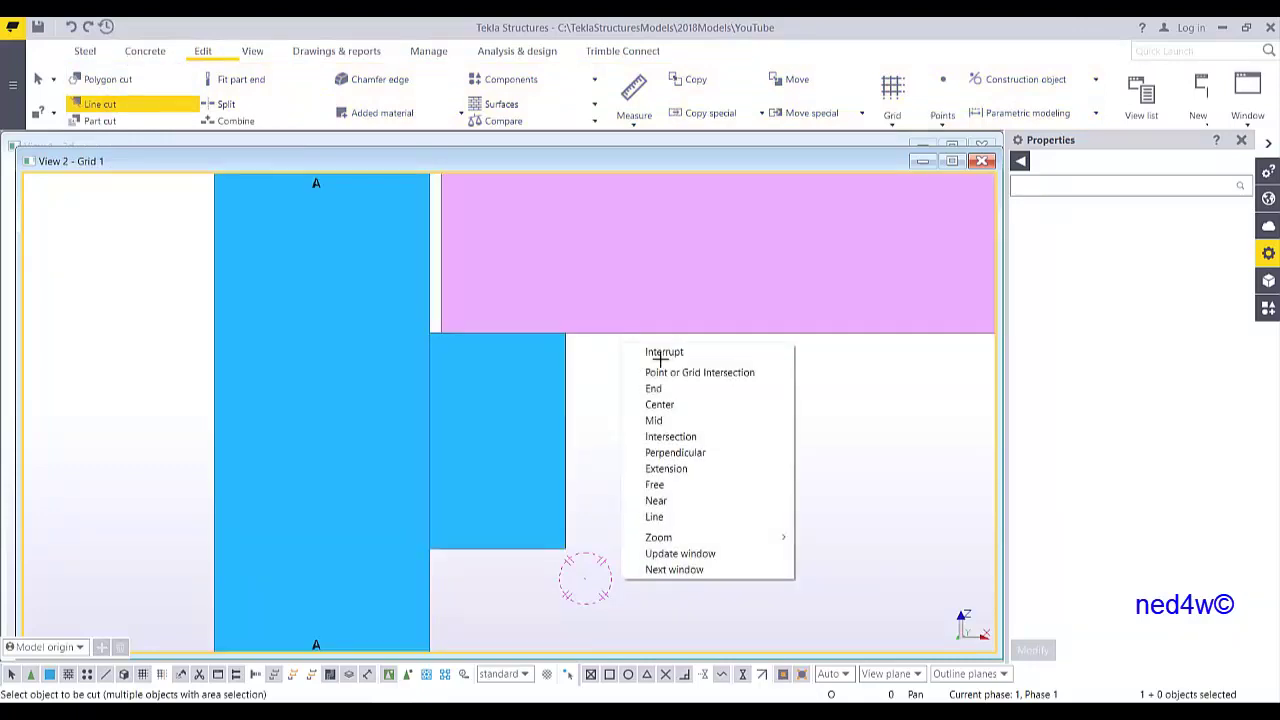
left_click(662, 352)
scroll(557, 428, "up", 2)
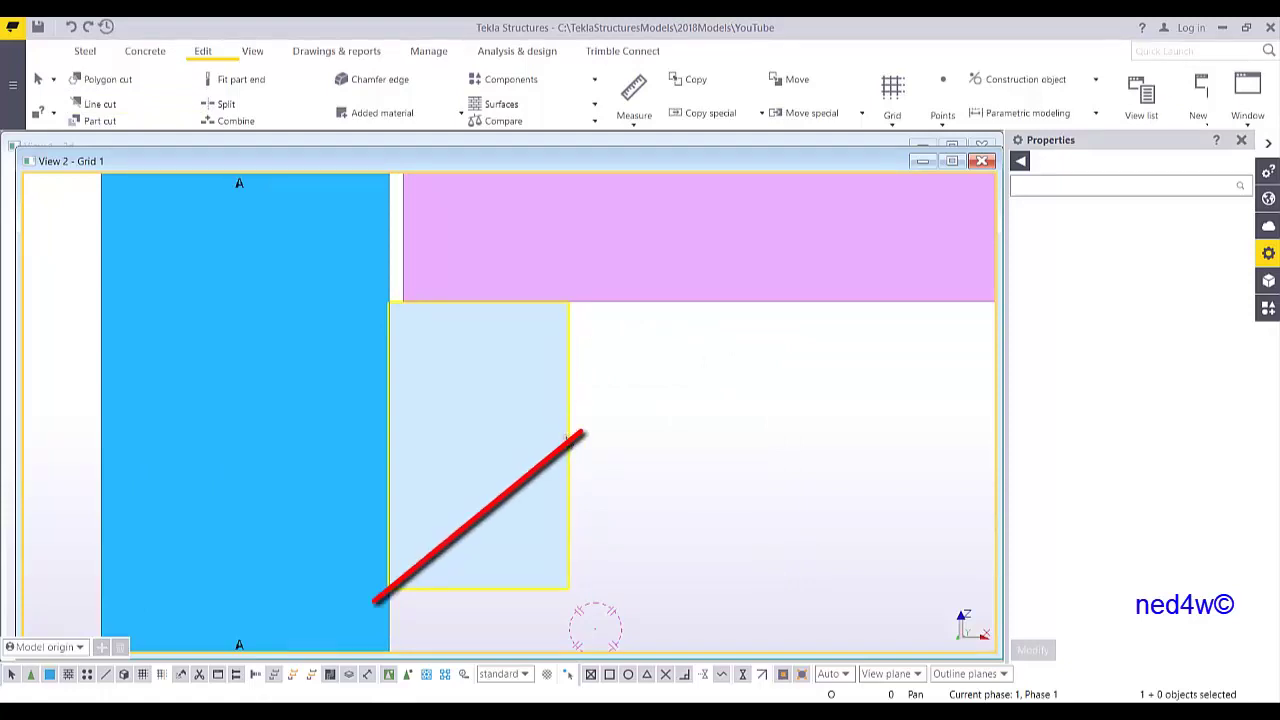
left_click(391, 597)
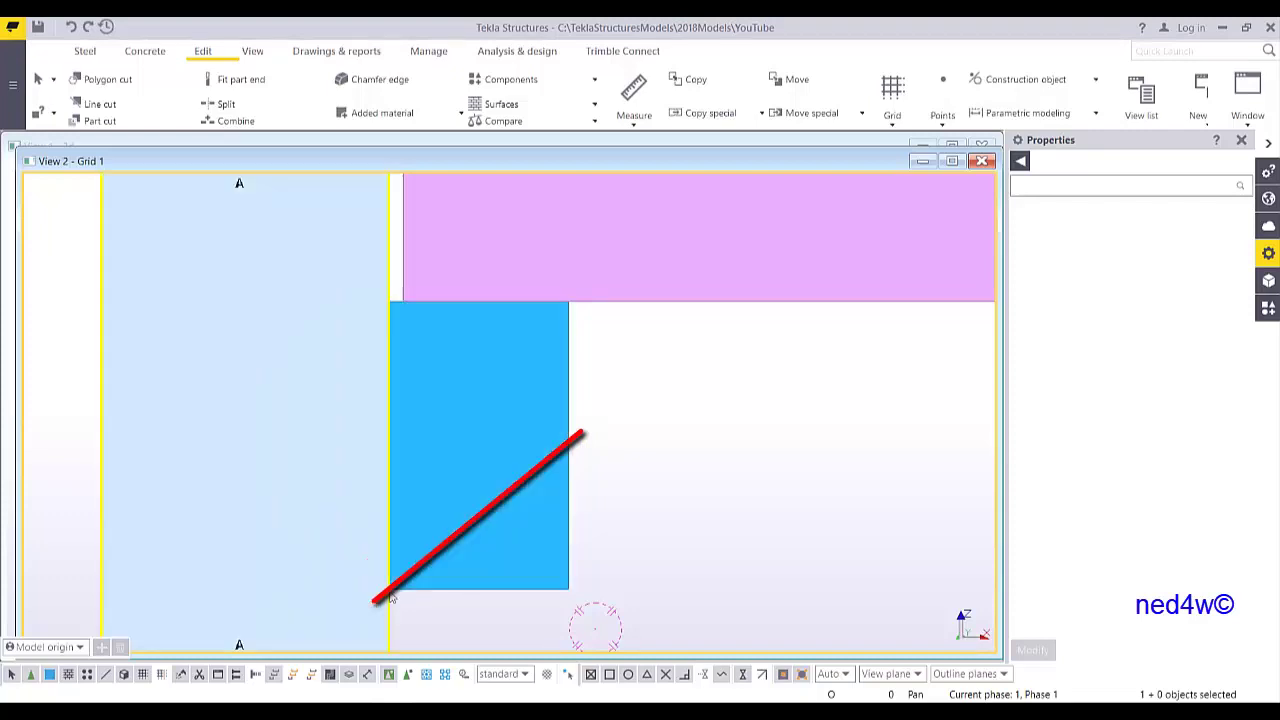
left_click(435, 573)
left_click(330, 420)
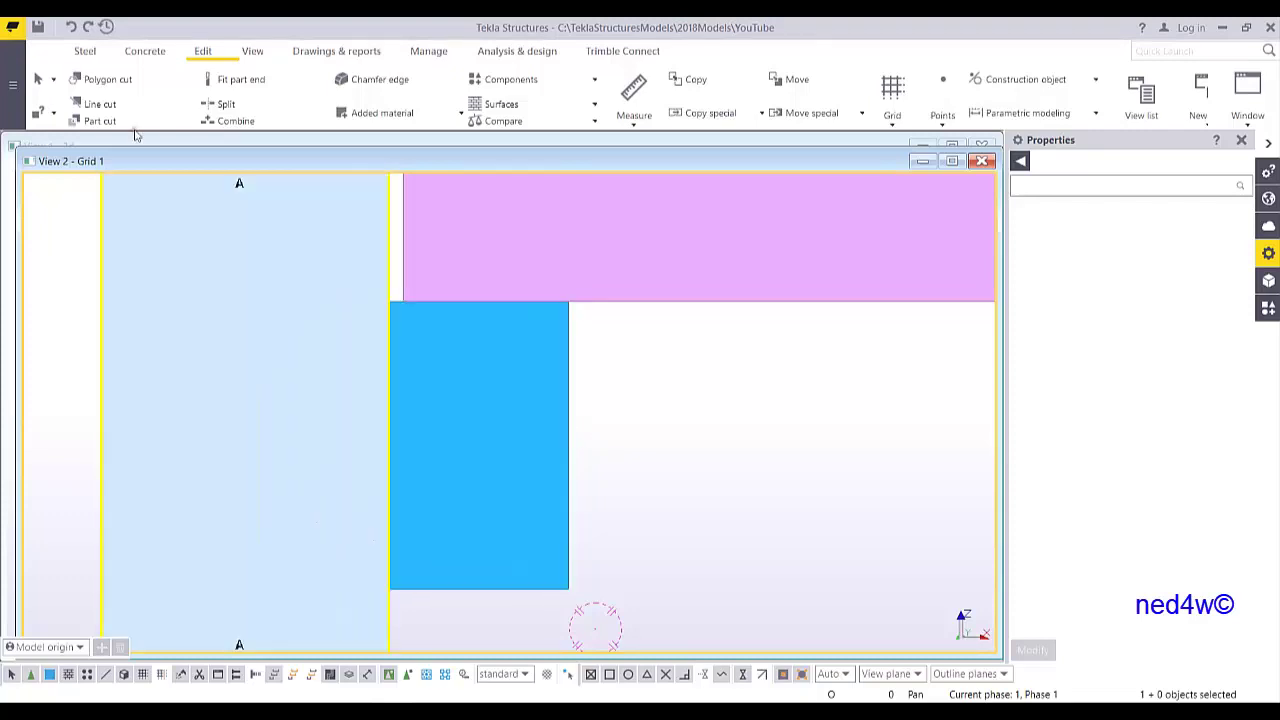
- Line cut the corbel from the midpoint of its outer edge to its lower corner at column A, removing the lower outer part
left_click(90, 106)
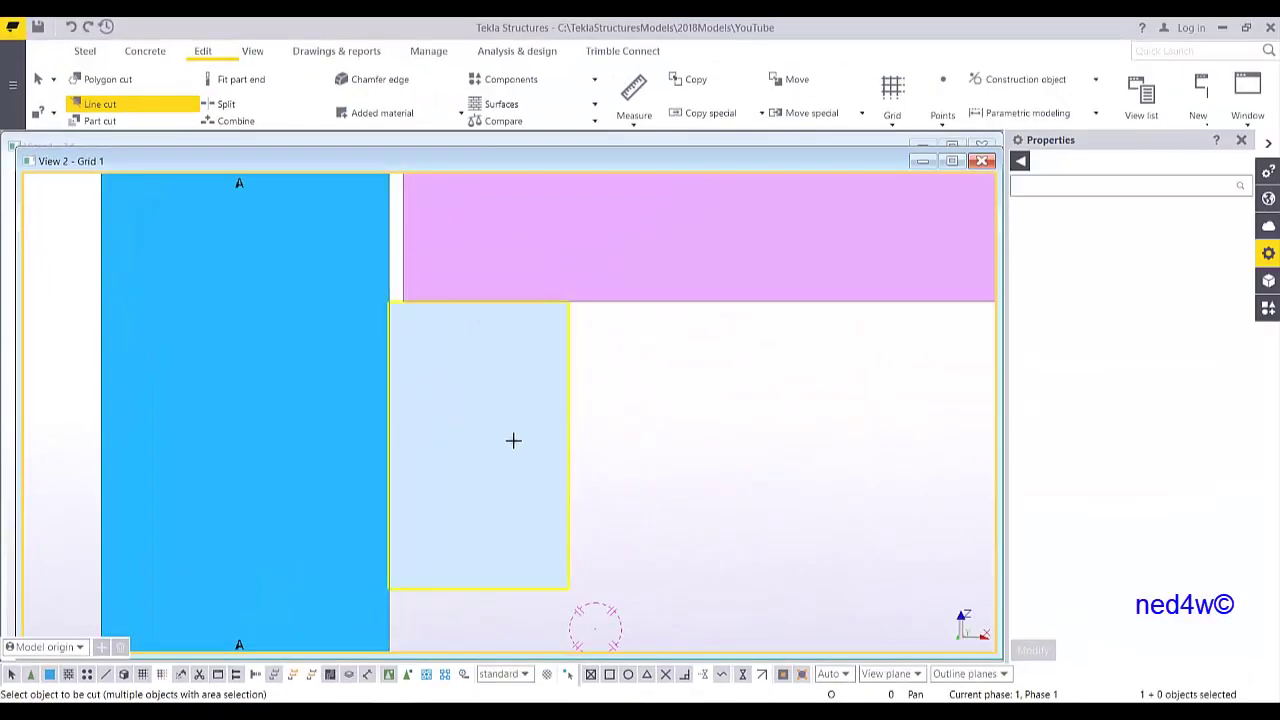
left_click(518, 449)
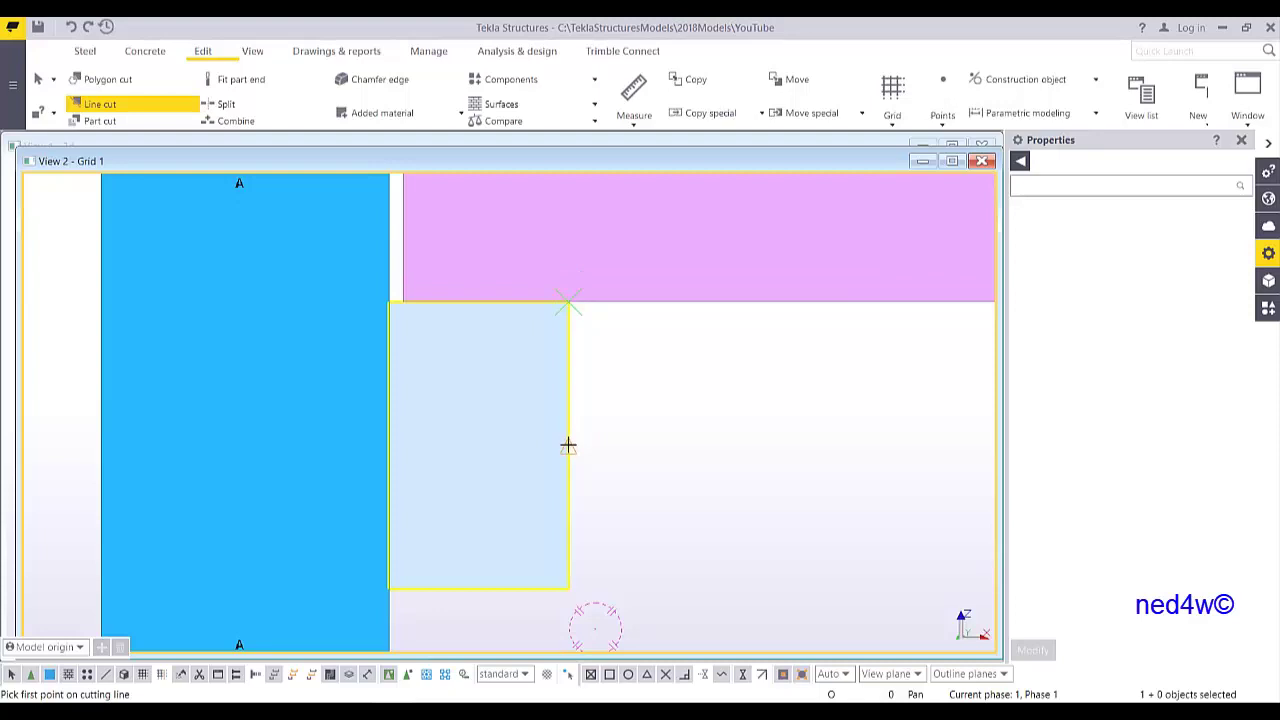
left_click(567, 445)
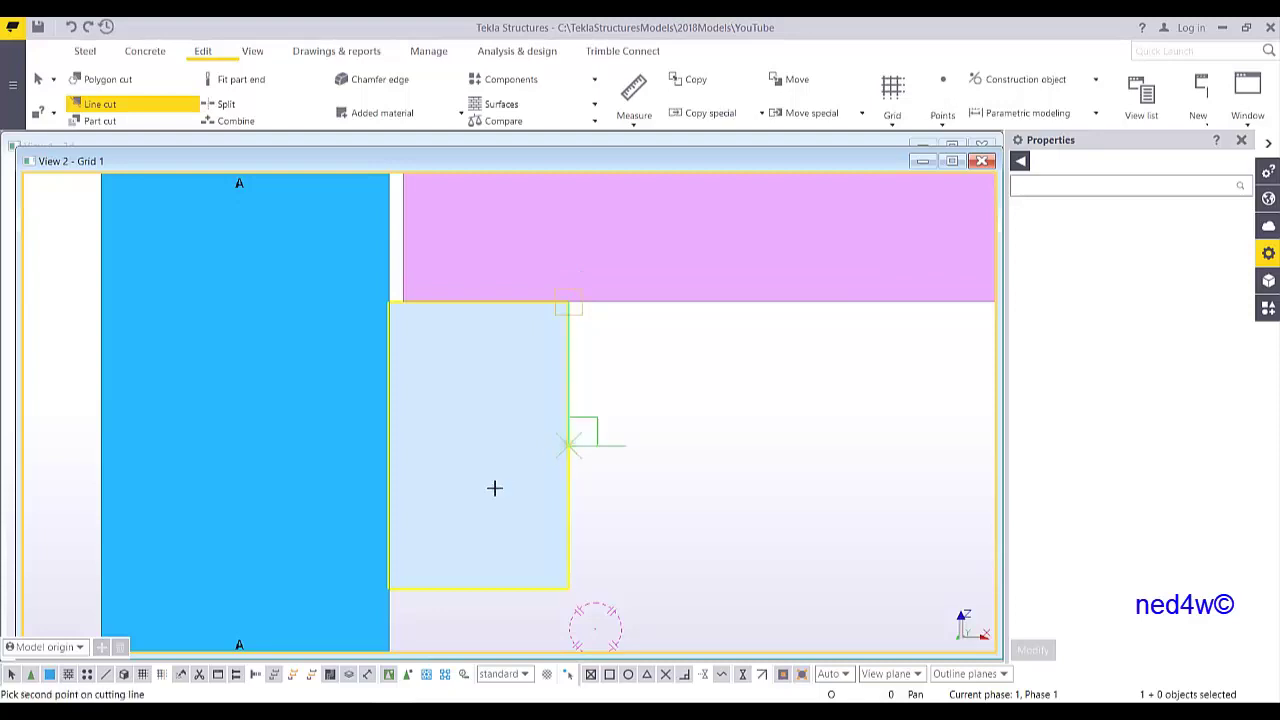
left_click(389, 589)
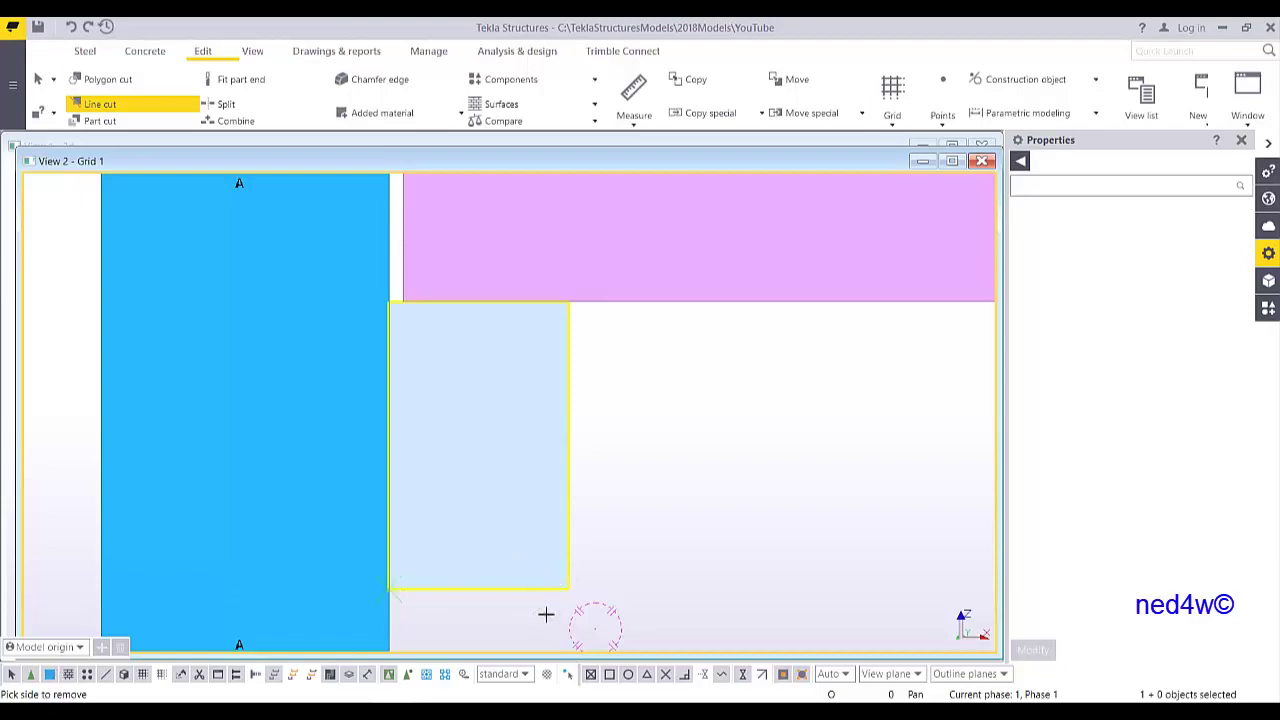
left_click(553, 568)
right_click(611, 349)
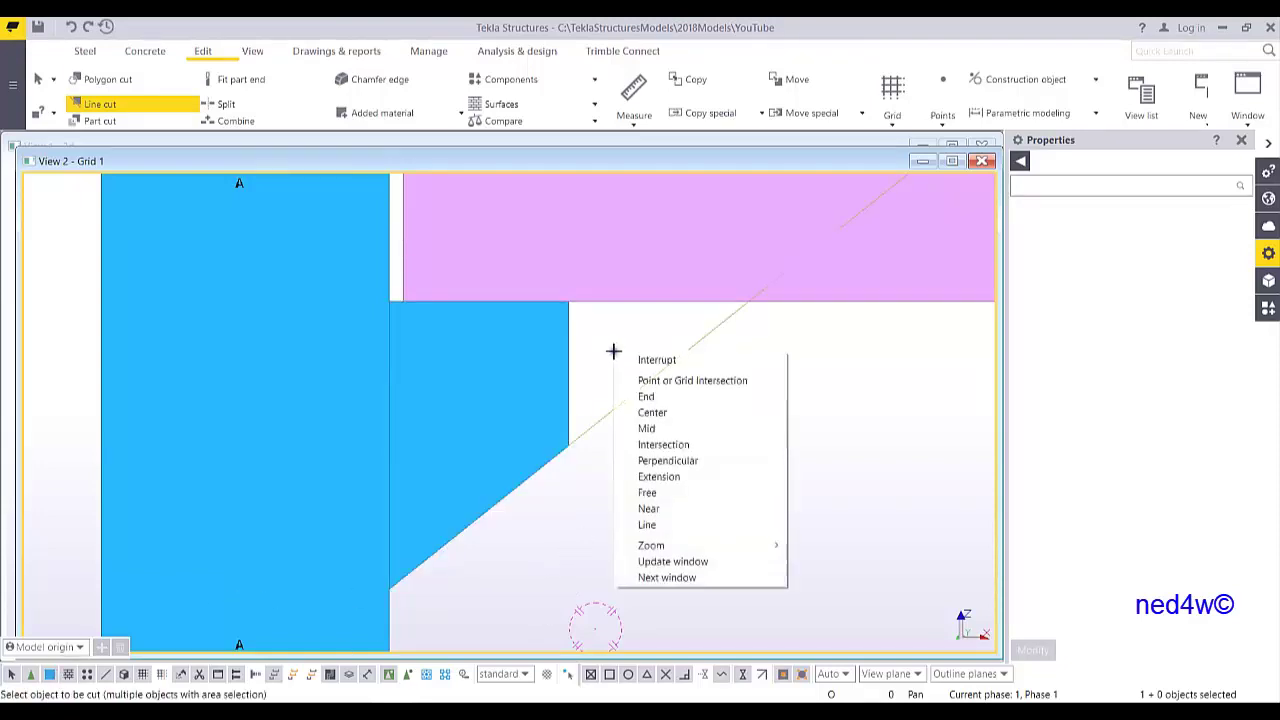
left_click(640, 357)
scroll(617, 404, "down", 2)
middle_click_drag(617, 404, 500, 386, "ctrl")
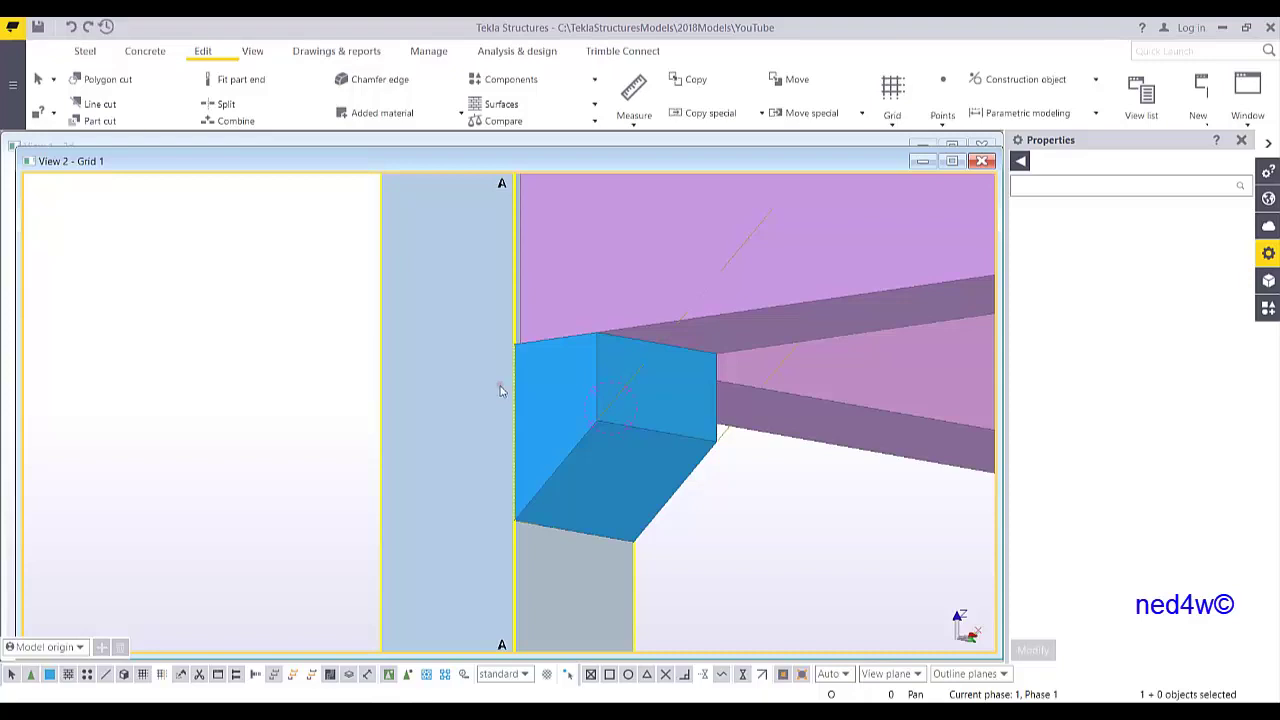
middle_click_drag(524, 364, 452, 442)
scroll(294, 349, "down", 4)
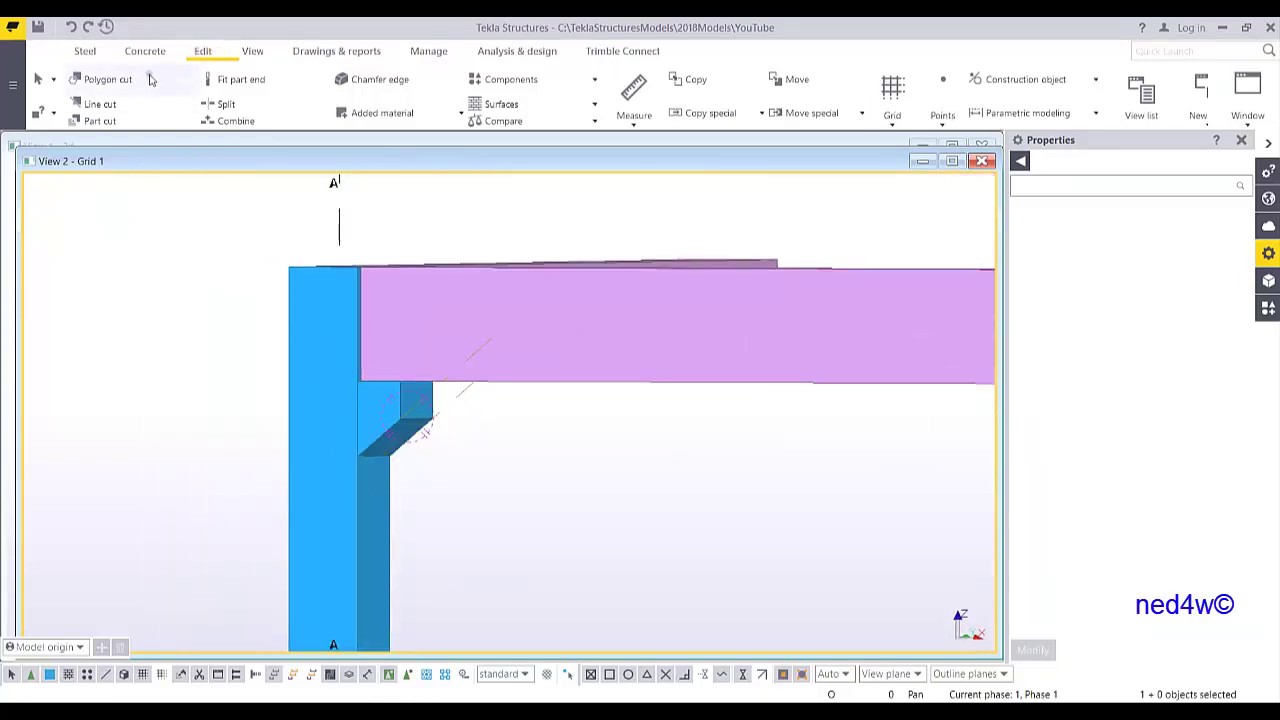
- Delete the corbel beam together with its line cut
key("ctrl+p")
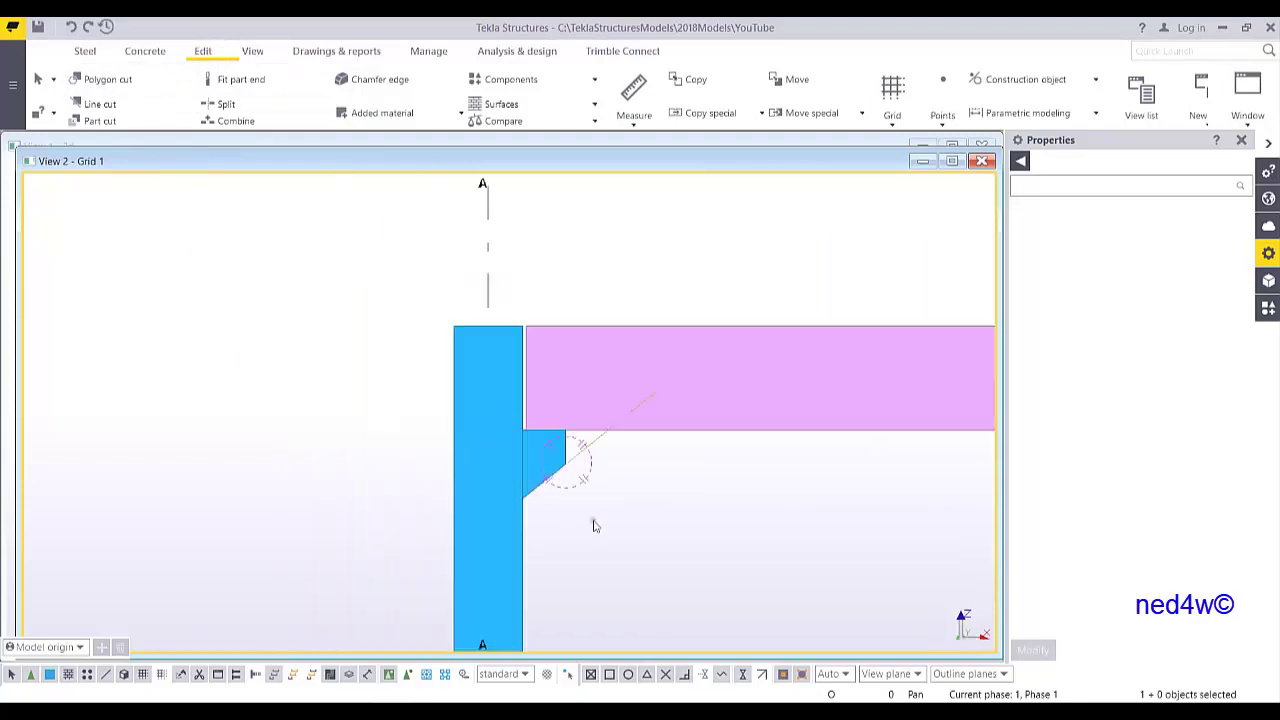
scroll(578, 490, "up", 4)
left_click_drag(606, 506, 510, 414)
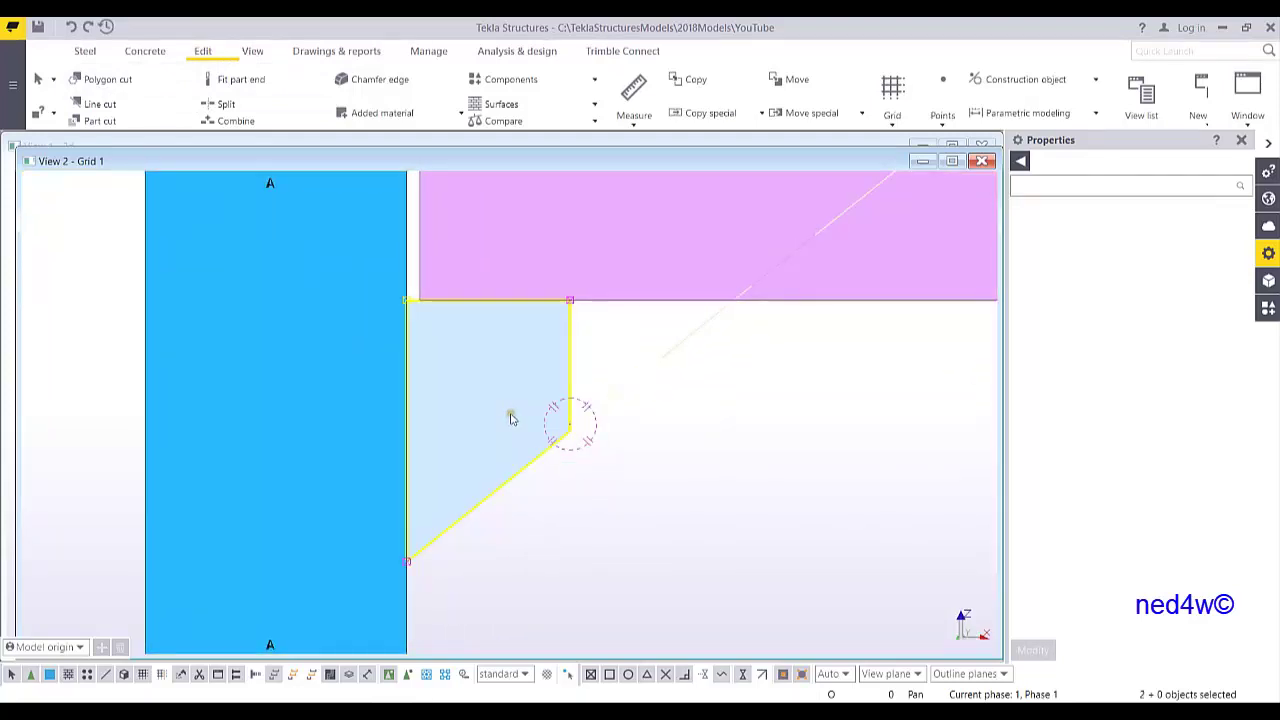
key("Delete")
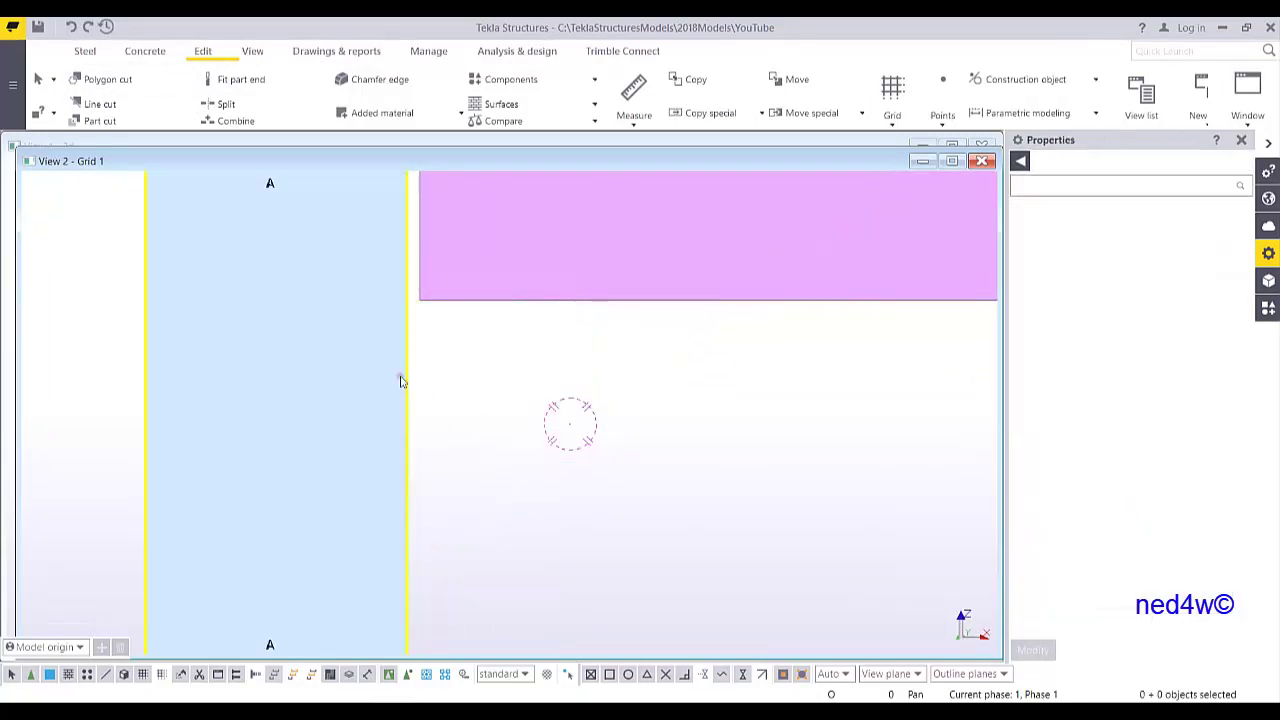
- Start a concrete slab with thickness 400, name corbel and cast unit type Precast
left_click(146, 55)
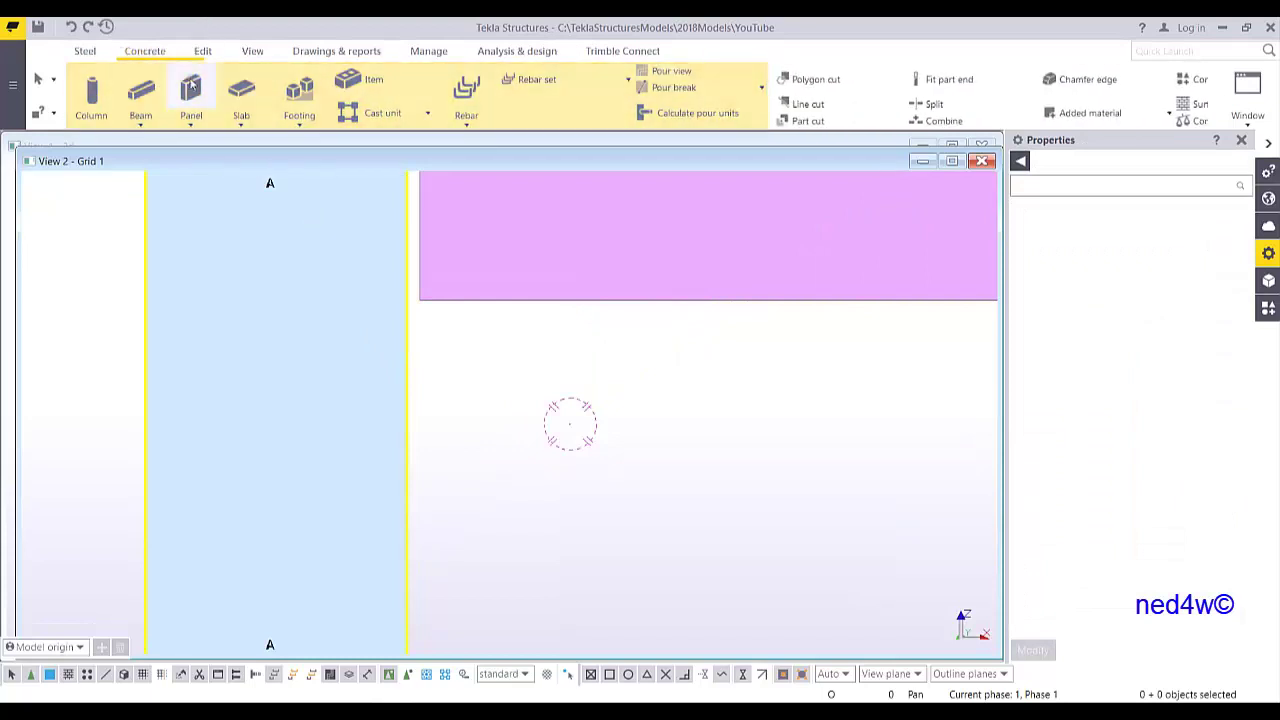
left_click(242, 92)
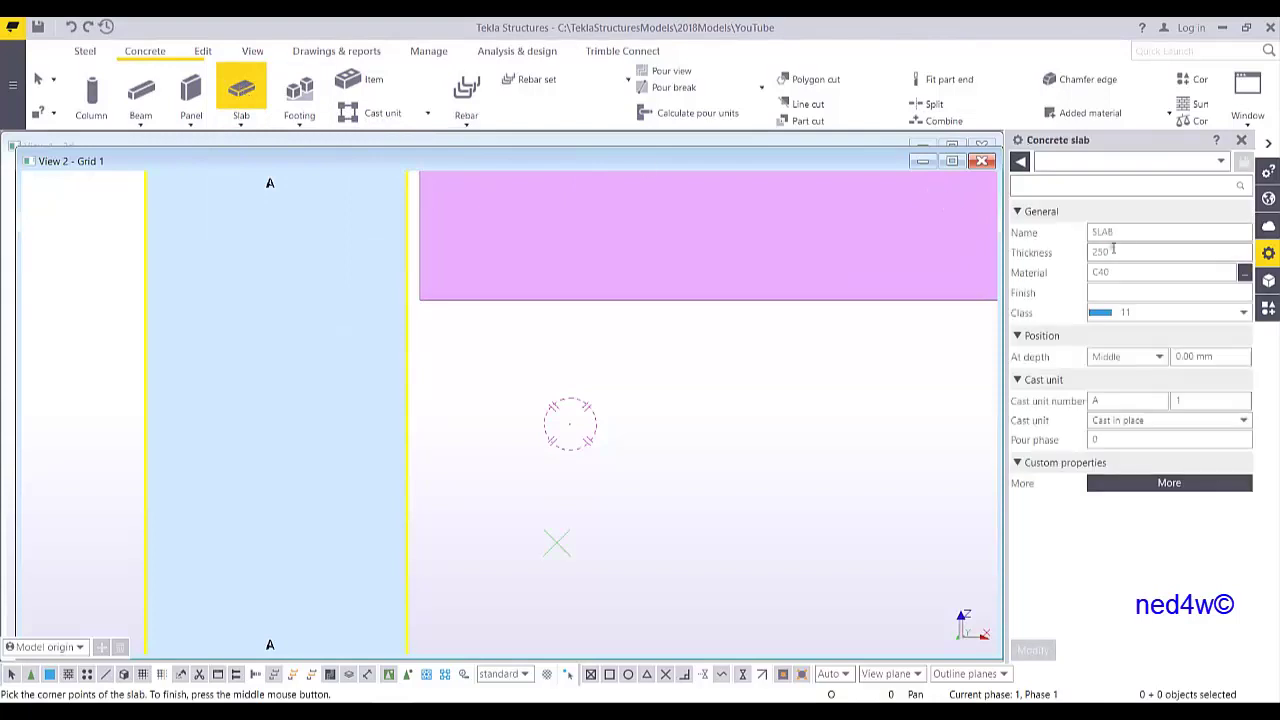
left_click(1134, 251)
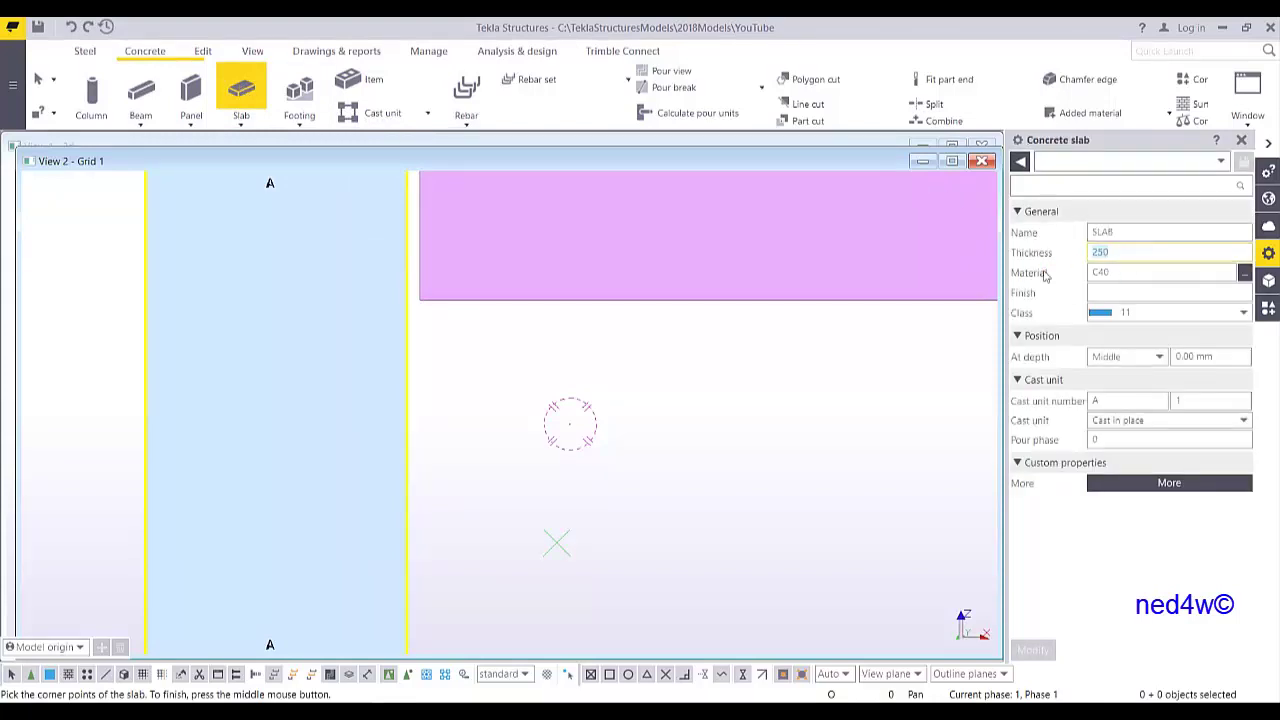
type("400")
left_click(1130, 230)
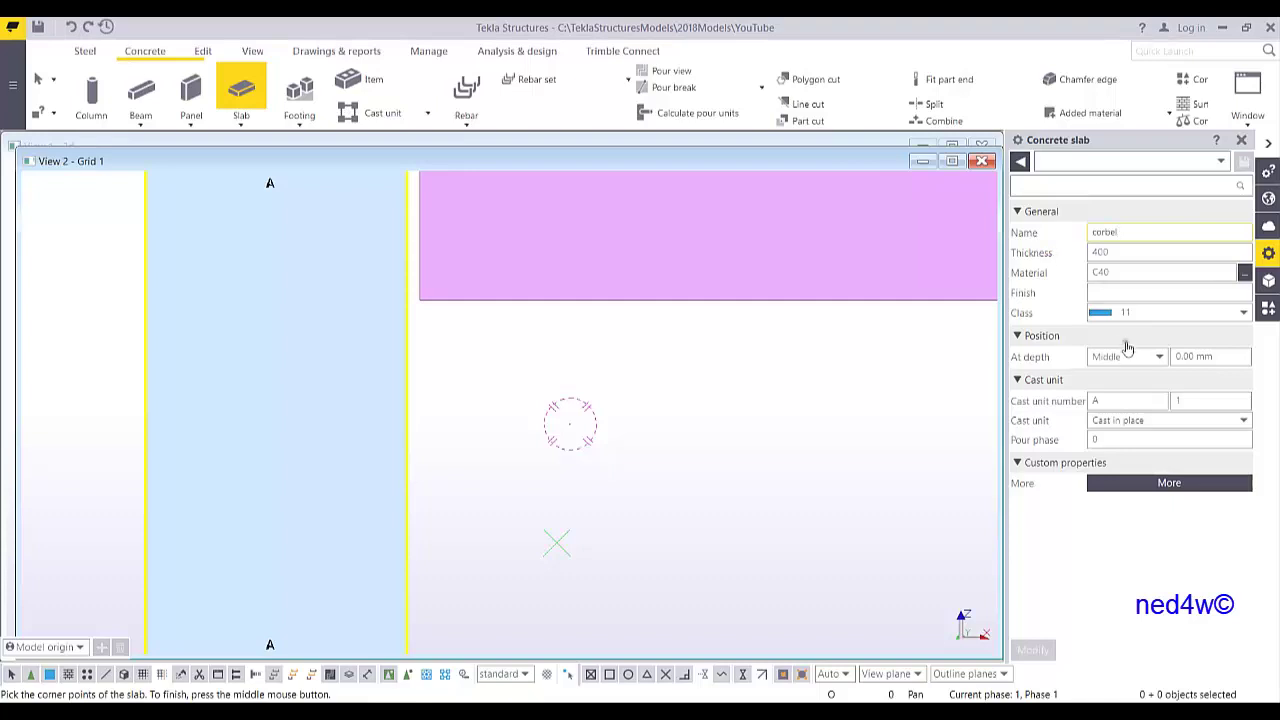
type("corbel")
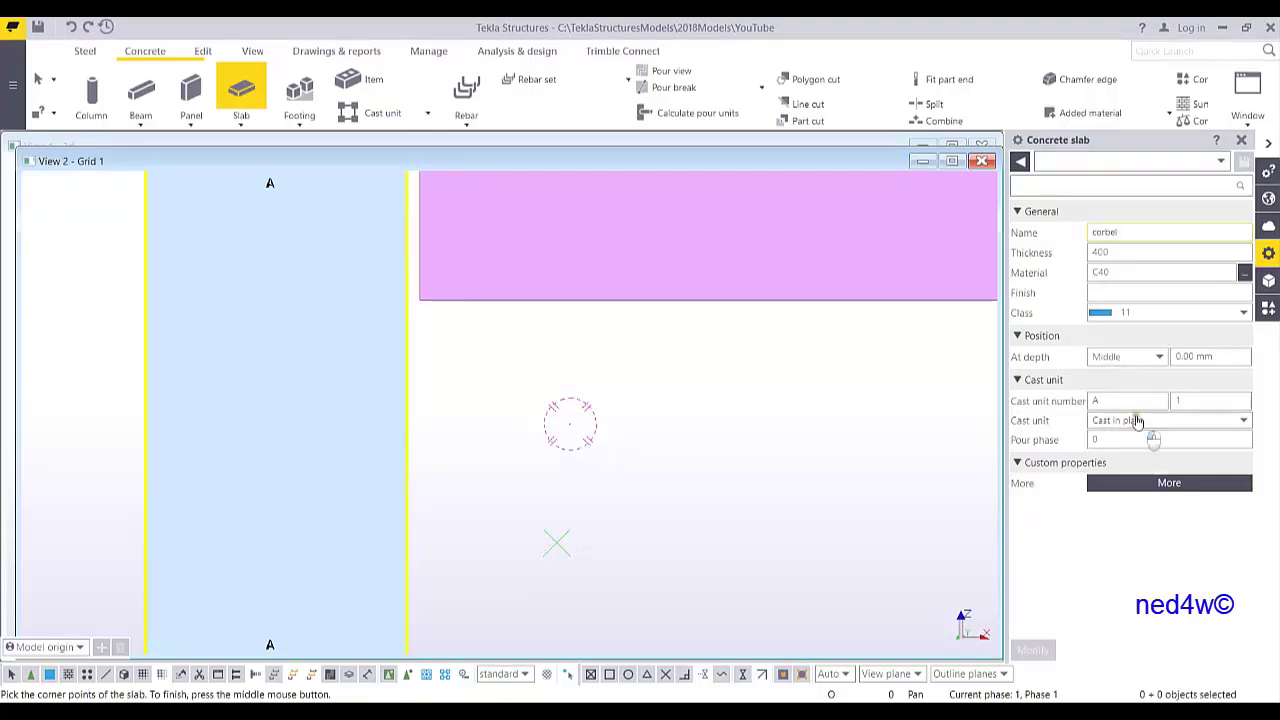
left_click(1145, 424)
left_click(1110, 437)
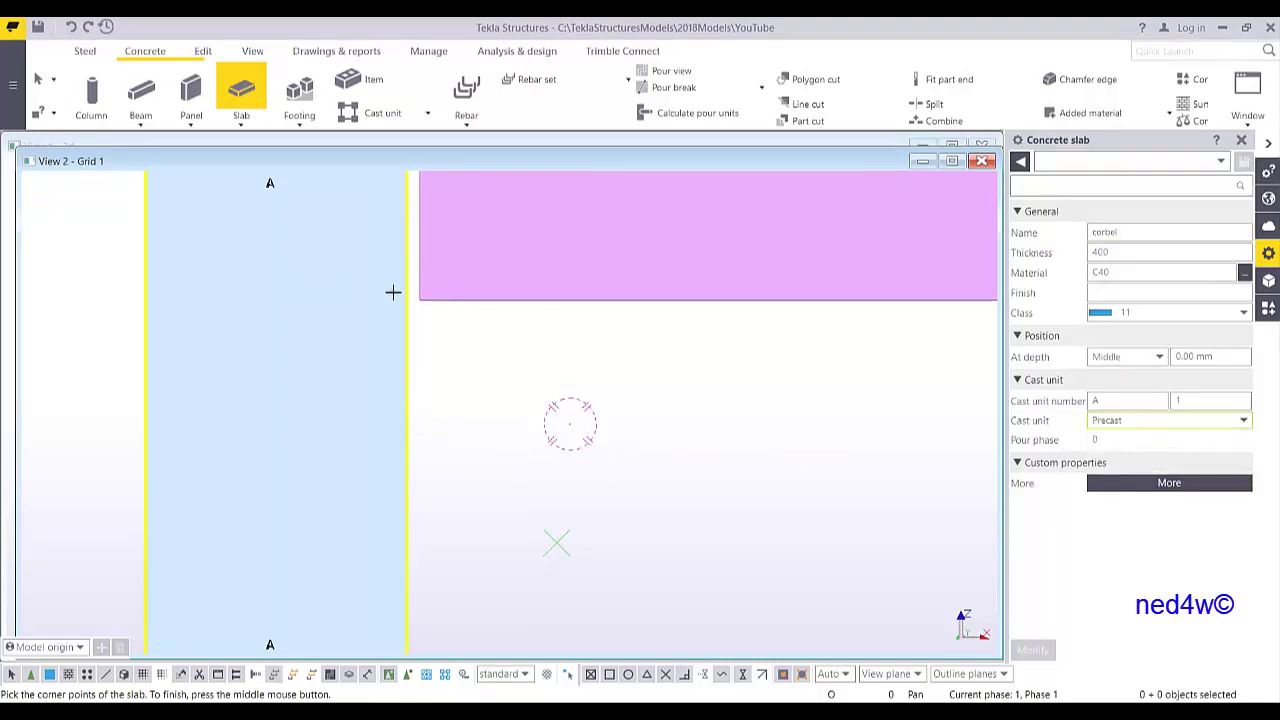
scroll(420, 300, "up", 3)
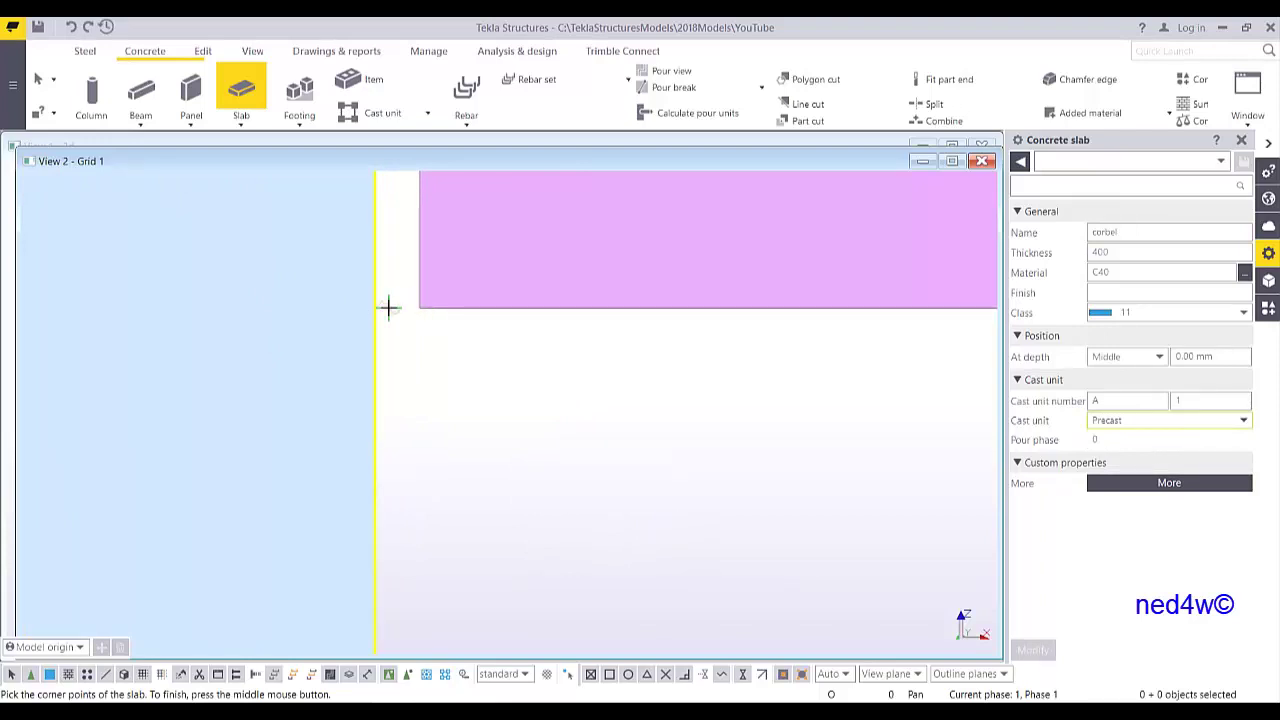
scroll(364, 324, "down", 3)
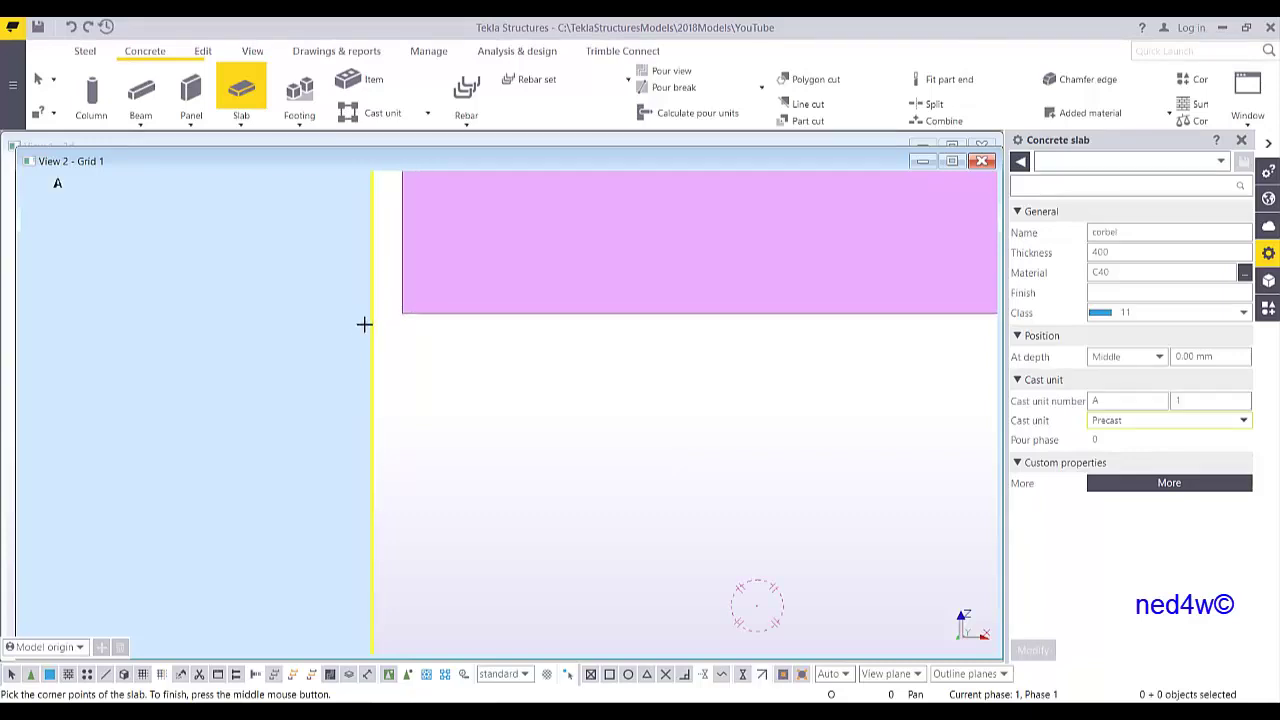
scroll(372, 327, "up", 2)
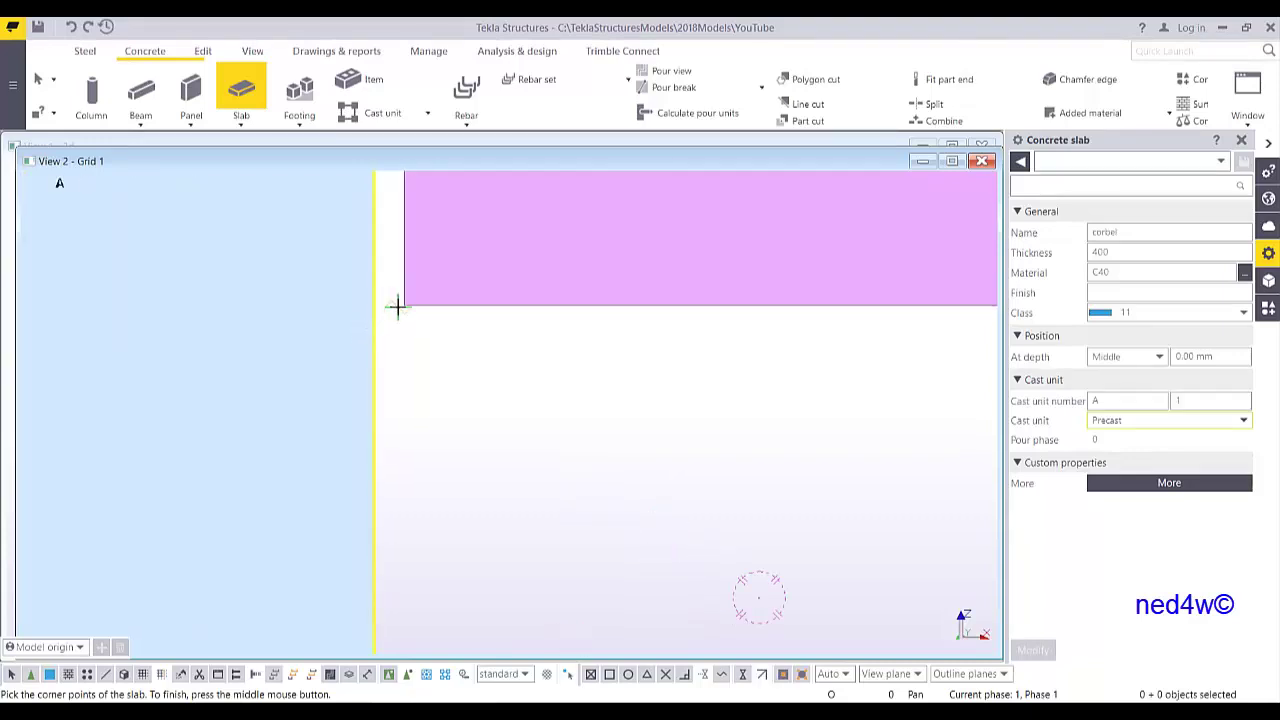
right_click(373, 292)
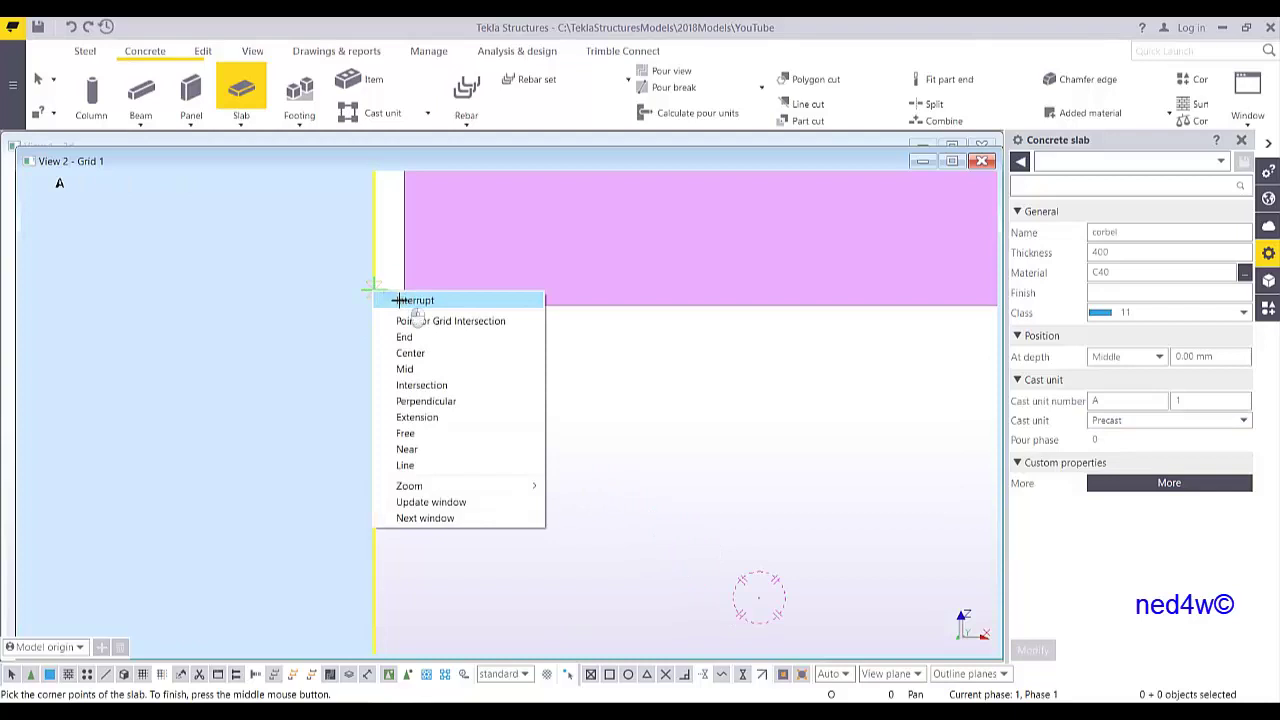
left_click(415, 303)
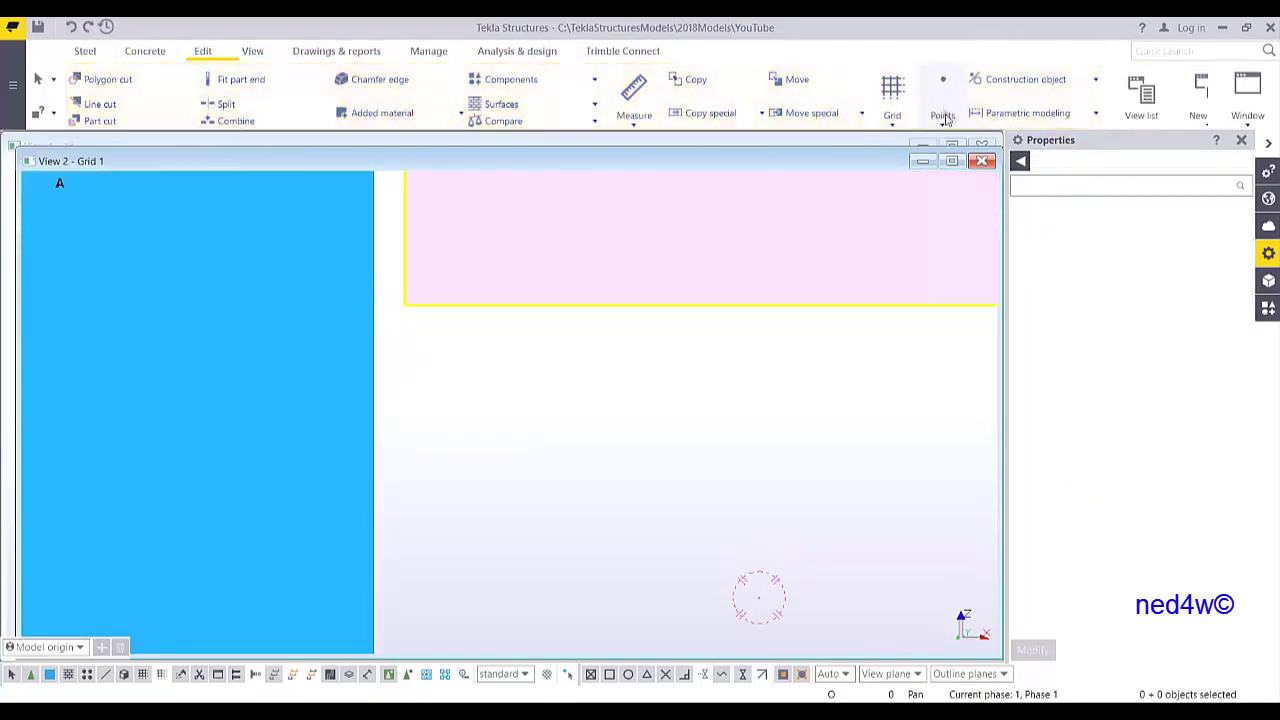
- Create a projected point on the inner face of column A, level with the beam's lower corner
left_click(939, 115)
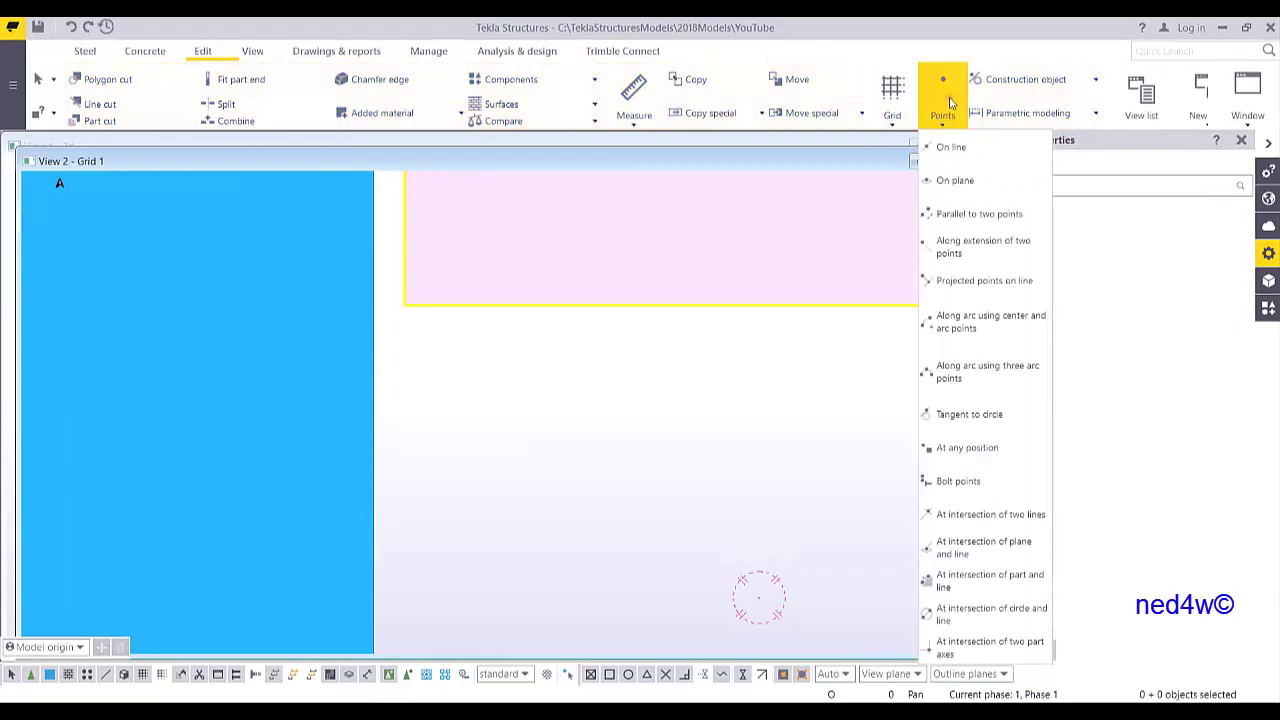
left_click(958, 285)
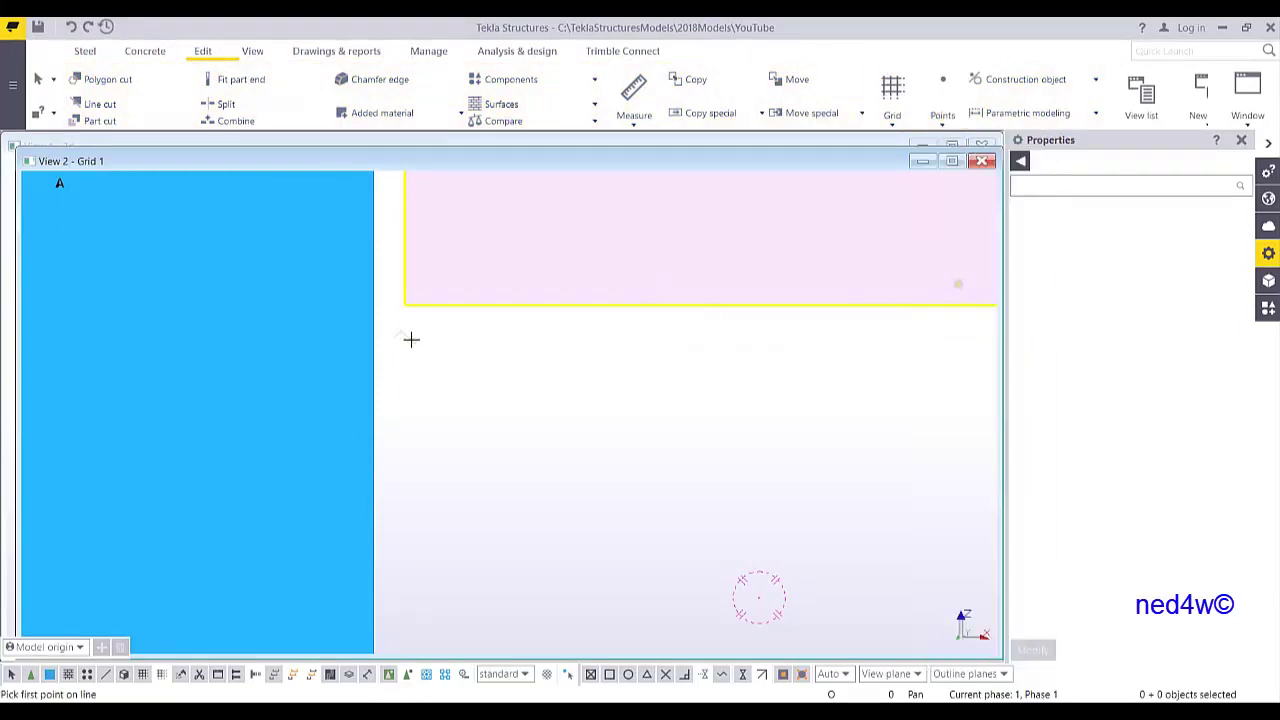
left_click(372, 247)
left_click(375, 409)
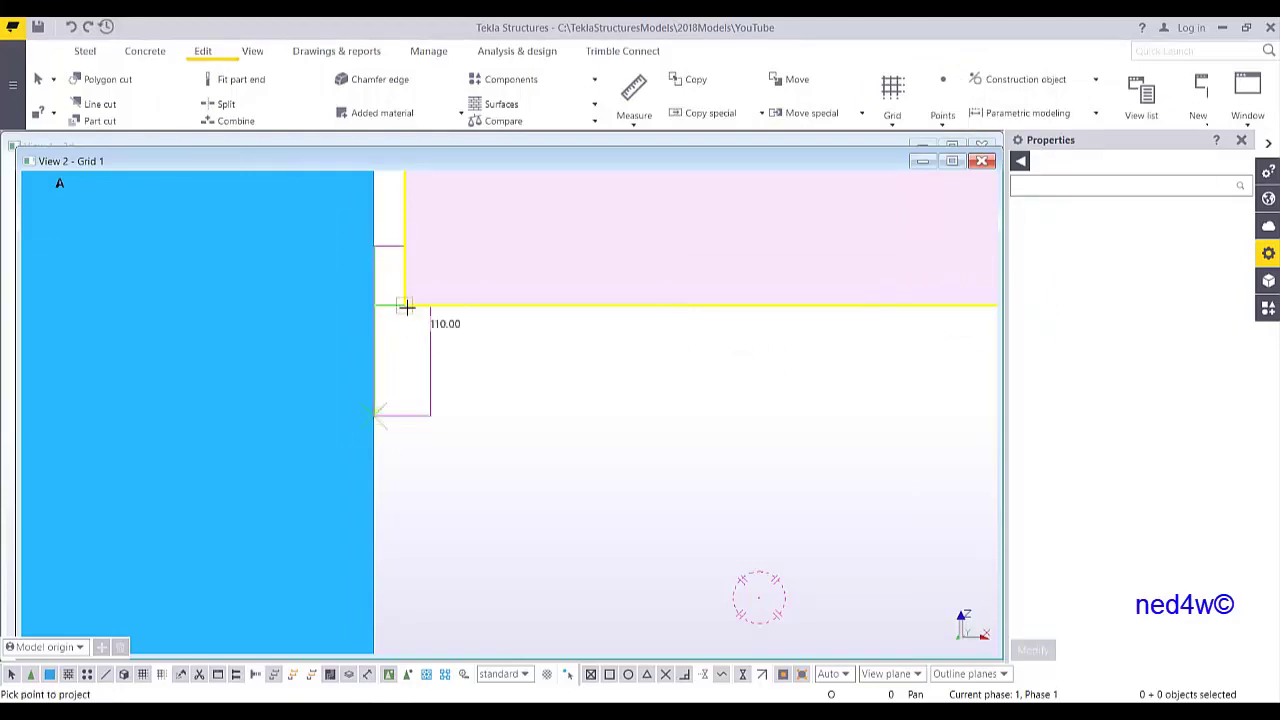
left_click(398, 318)
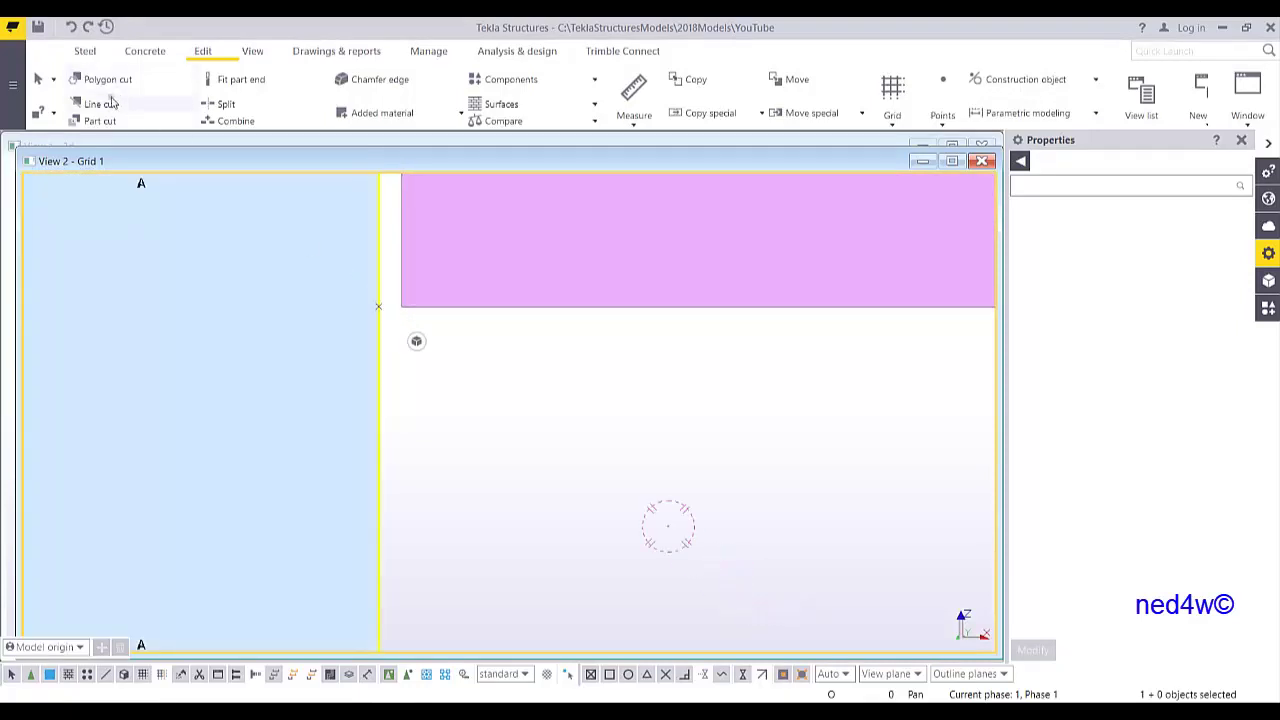
- Start the corbel as a concrete slab at the projected point, with a 250 mm top edge along the beam's underside
left_click(140, 53)
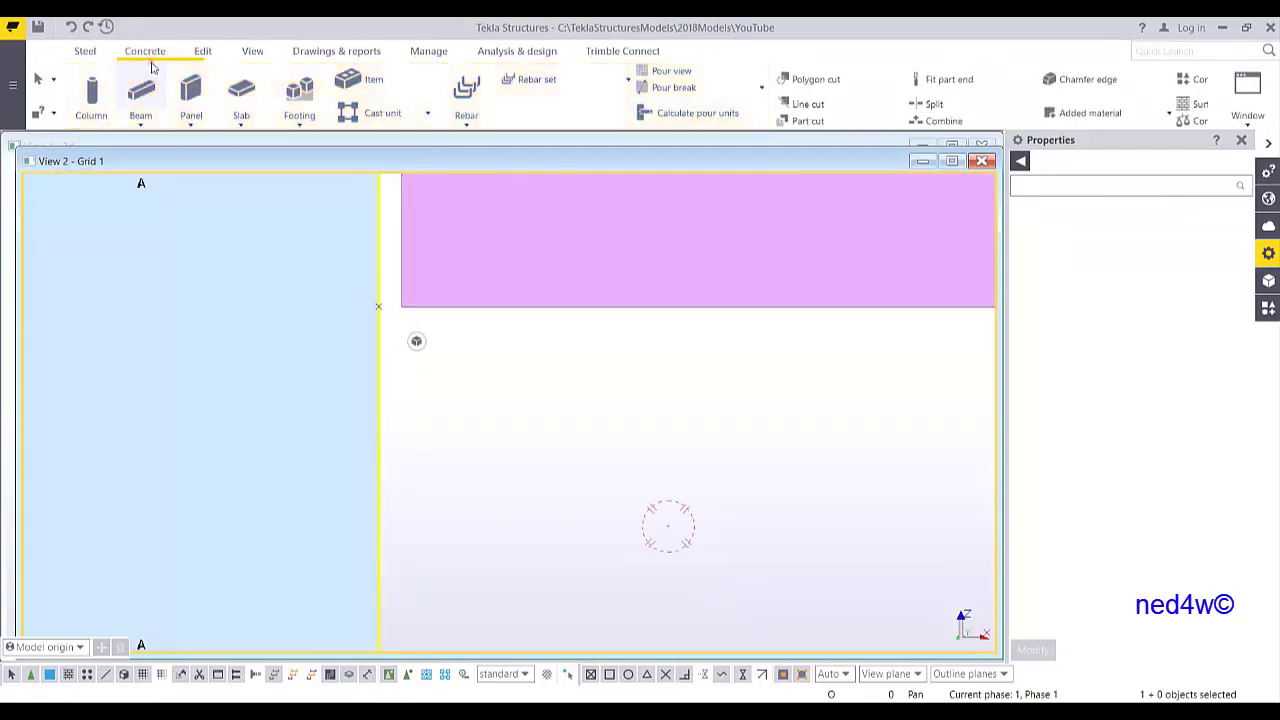
left_click(241, 92)
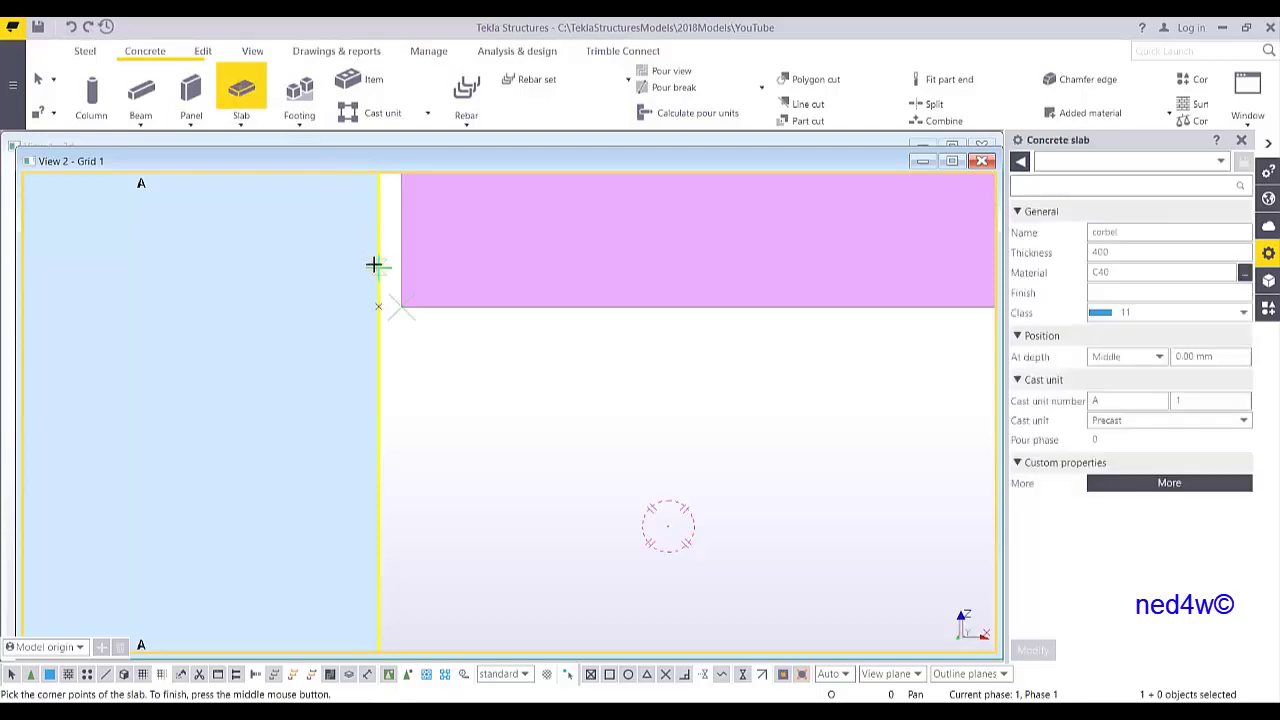
left_click(384, 300)
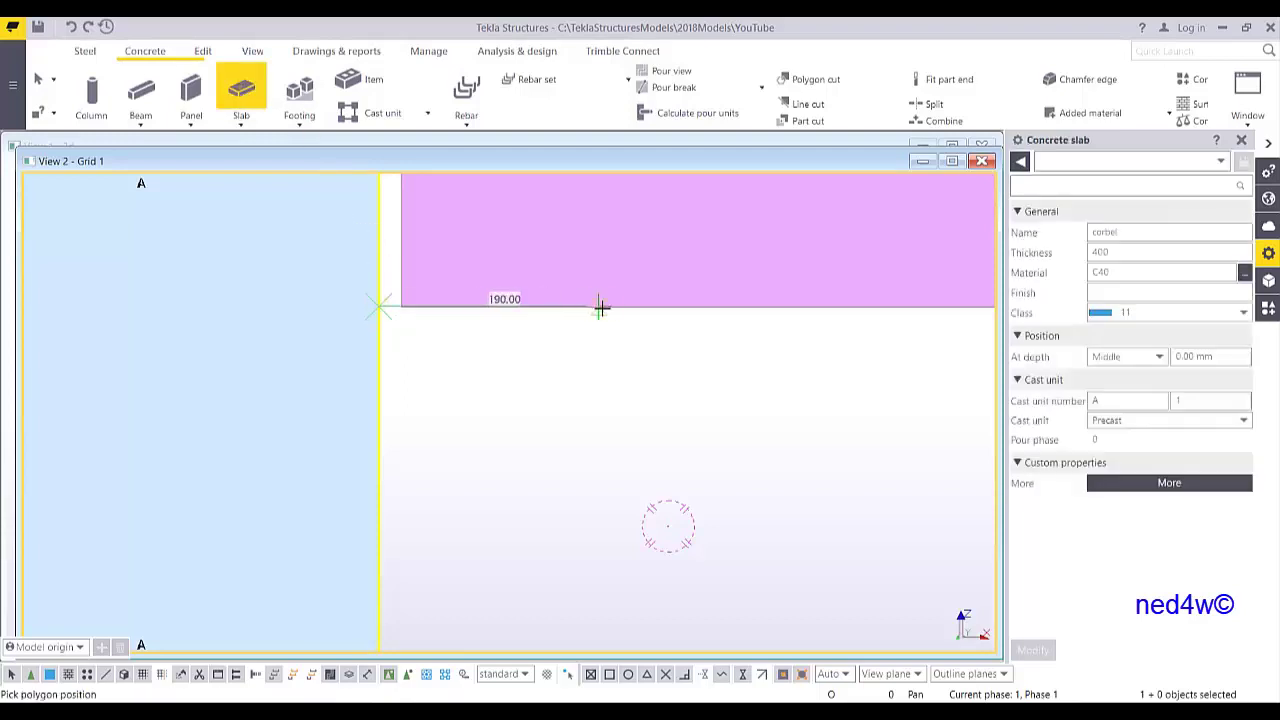
left_click(668, 307)
scroll(623, 363, "down", 2)
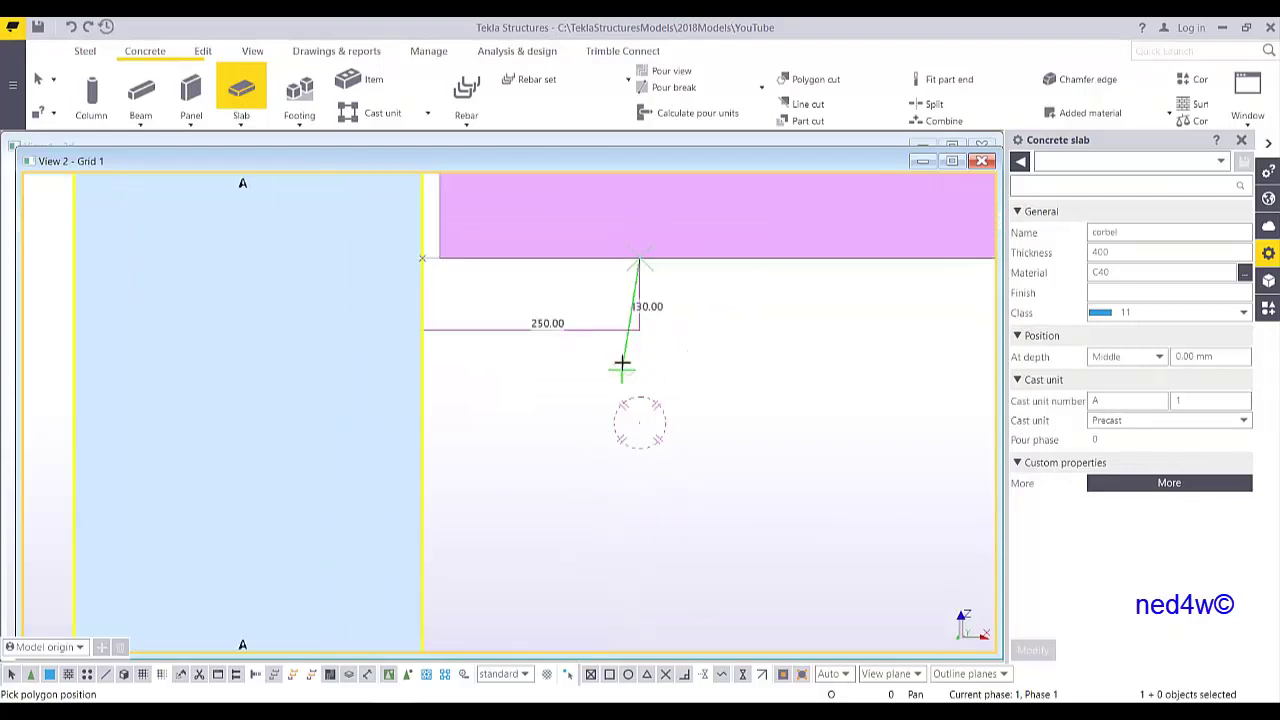
left_click(638, 430)
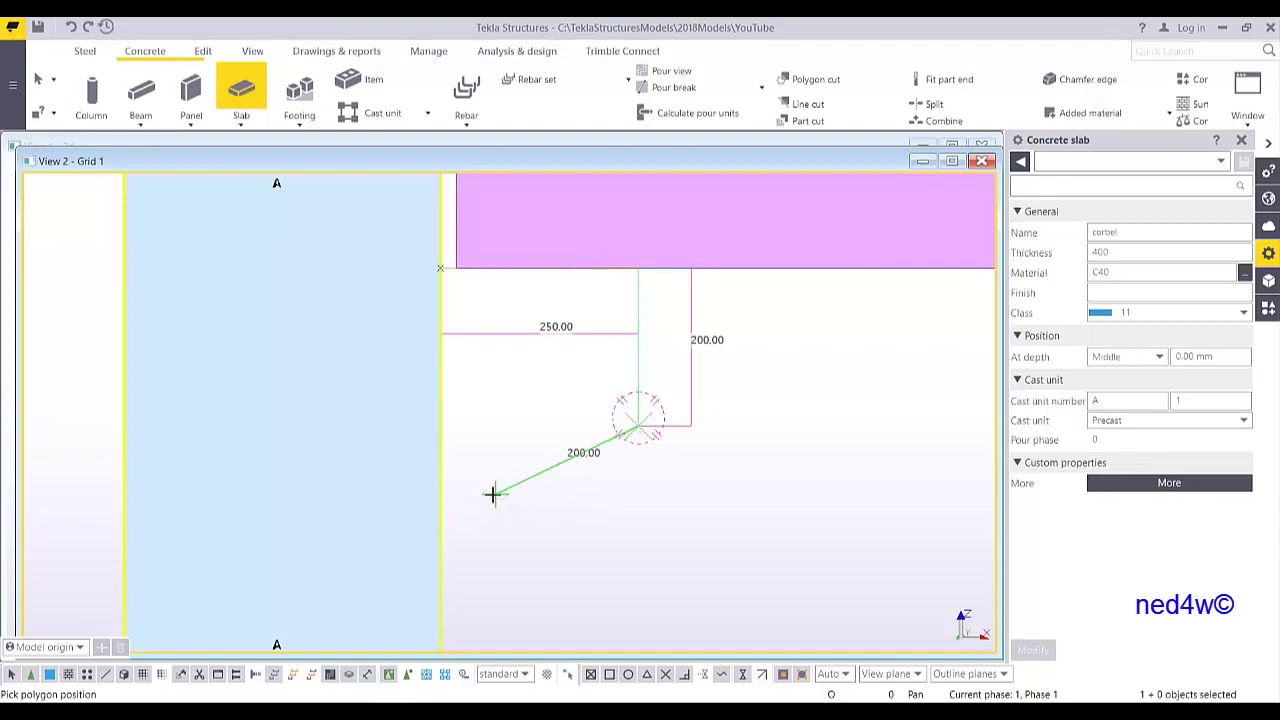
scroll(617, 514, "down", 2)
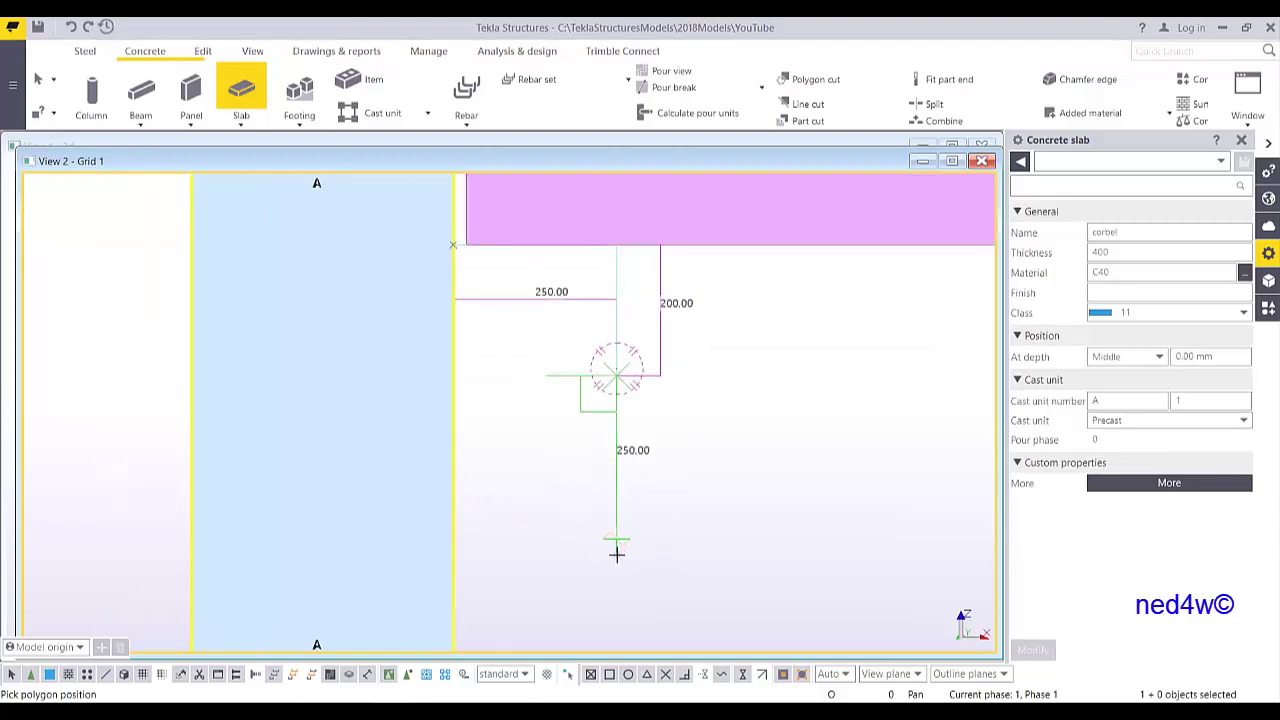
key("BackSpace")
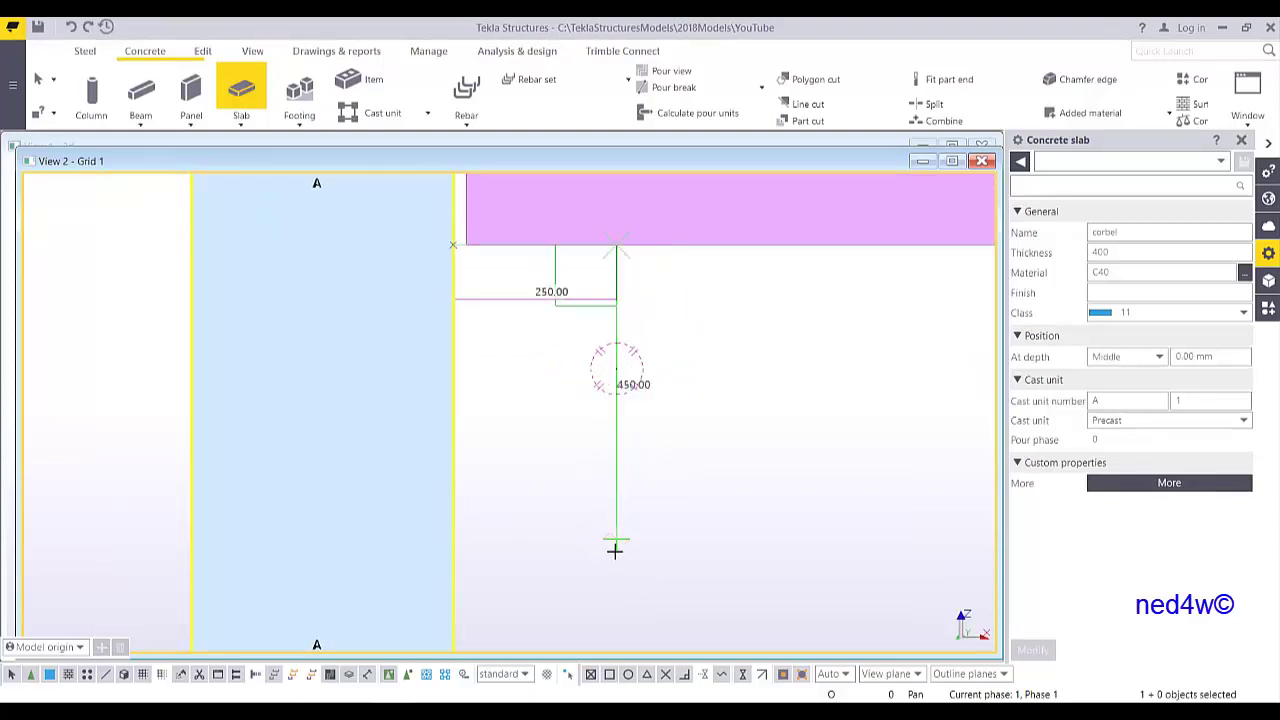
- Finish the corbel outline with a 250 mm vertical outer edge and a slope meeting the column face another 250 mm lower
left_click(617, 405)
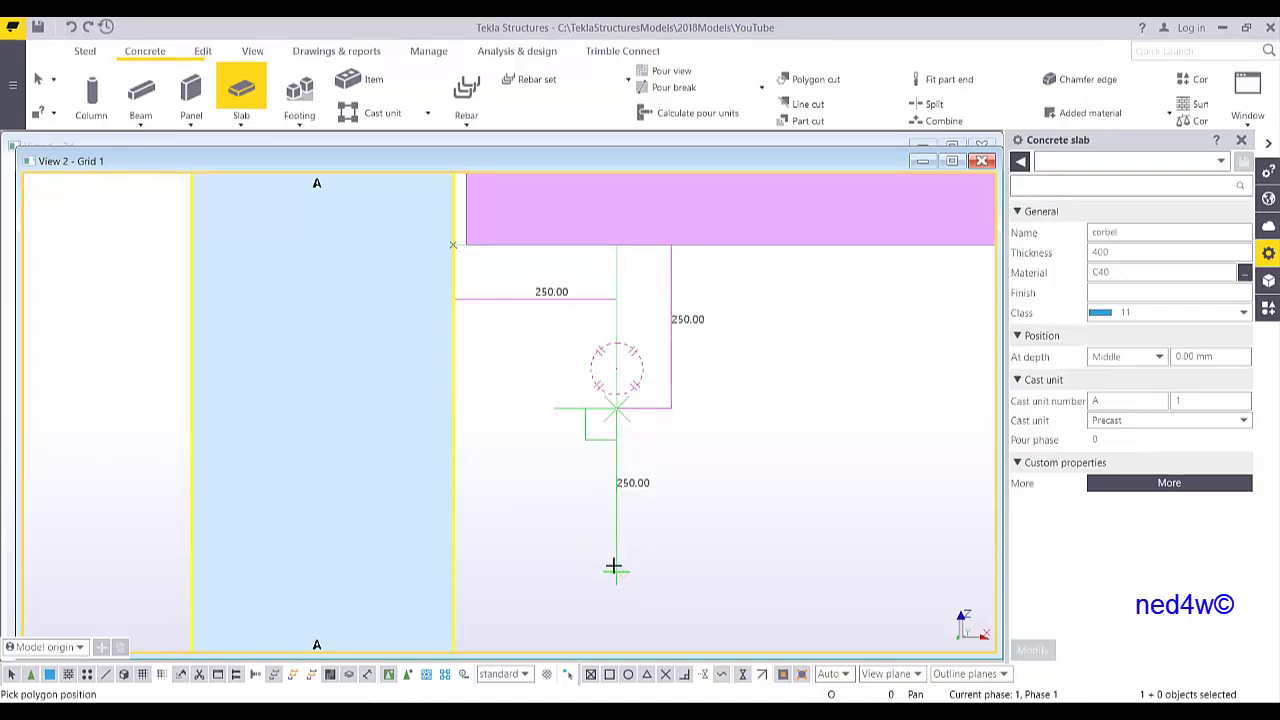
left_click(614, 567)
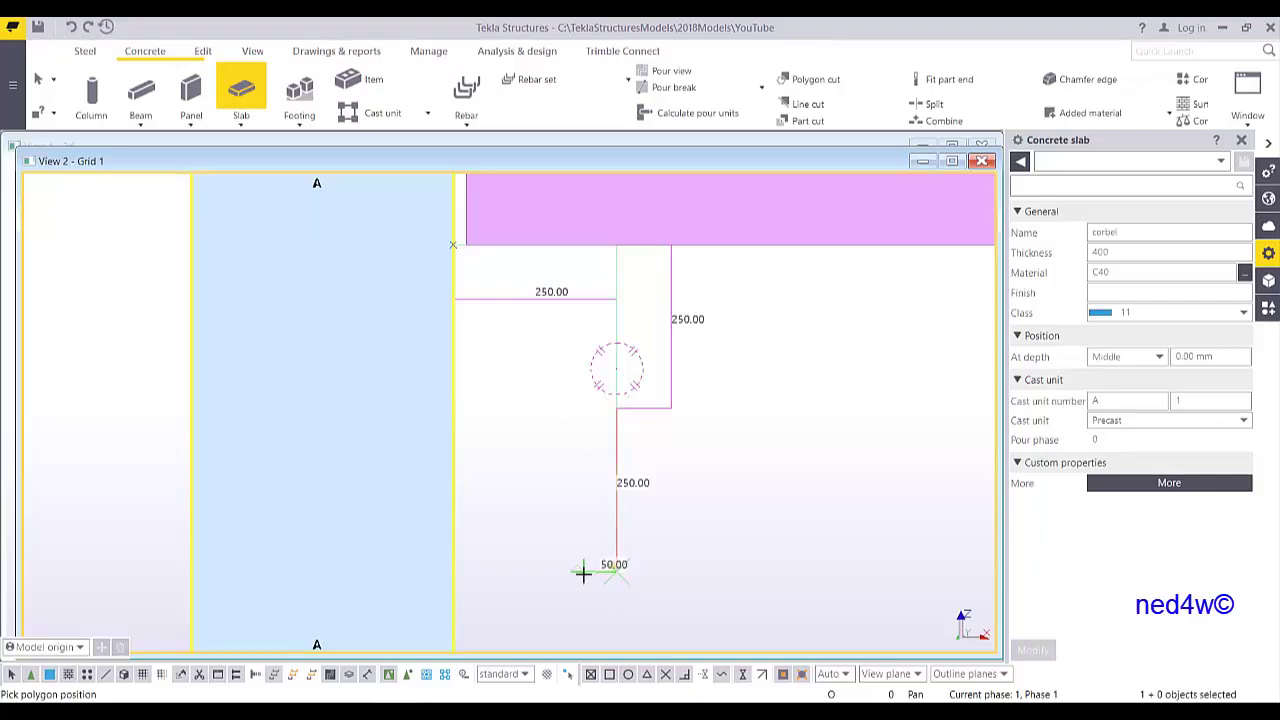
left_click(452, 571)
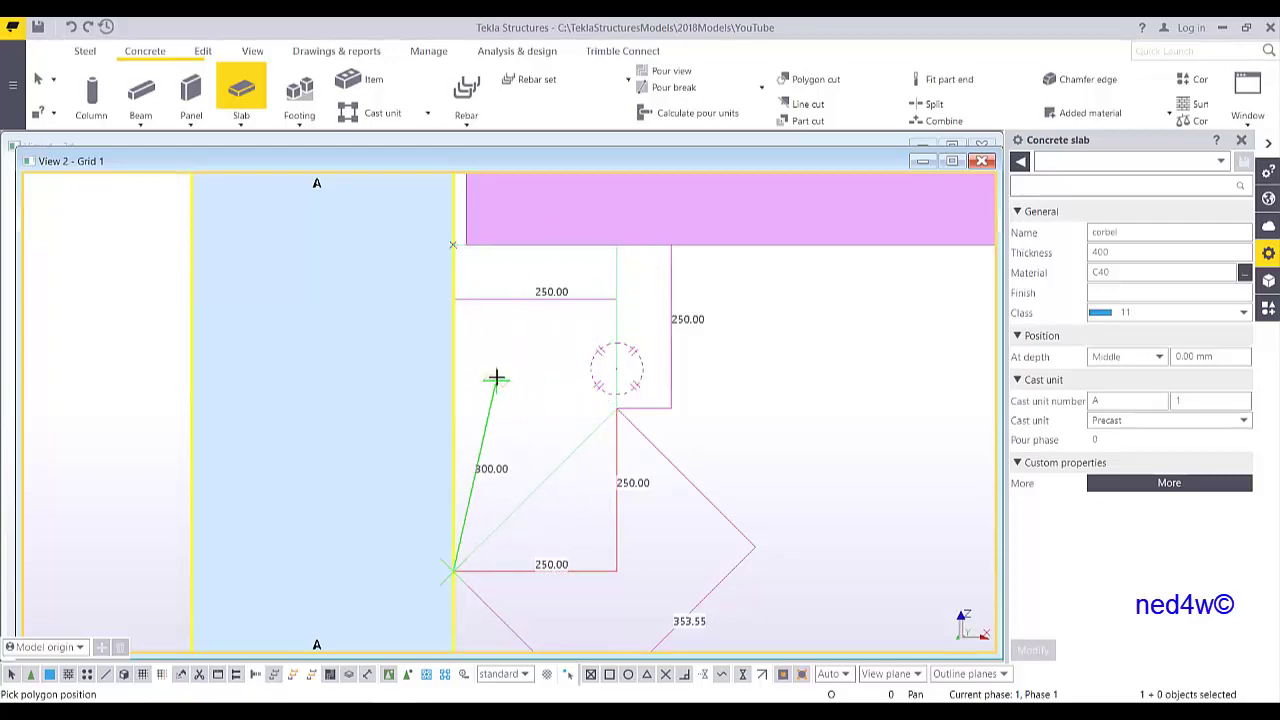
middle_click(496, 378)
right_click(666, 306)
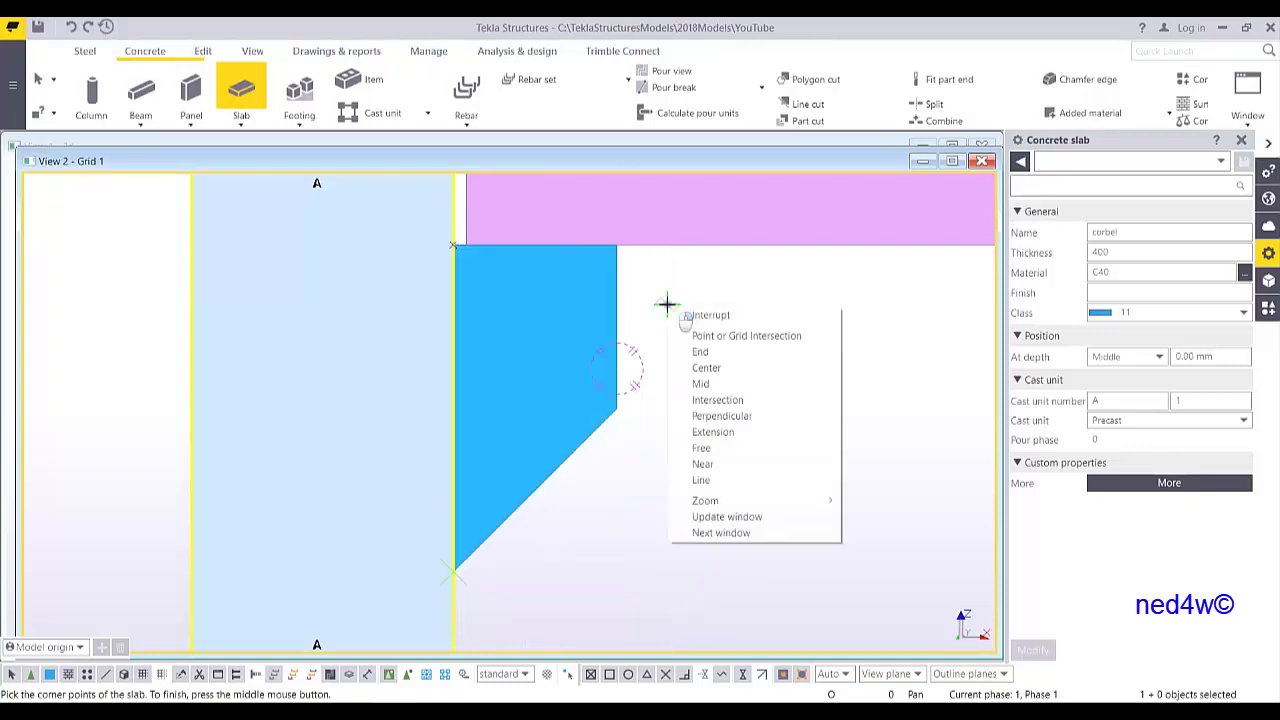
left_click(682, 314)
- Add the corbel slab to the cast unit of column A
scroll(641, 396, "down", 2)
mouse_move(641, 396)
middle_mouse_down("ctrl")
mouse_move(537, 397)
mouse_move(491, 343)
mouse_move(591, 400)
mouse_move(628, 391)
mouse_move(577, 406)
mouse_move(630, 405)
middle_mouse_up("ctrl")
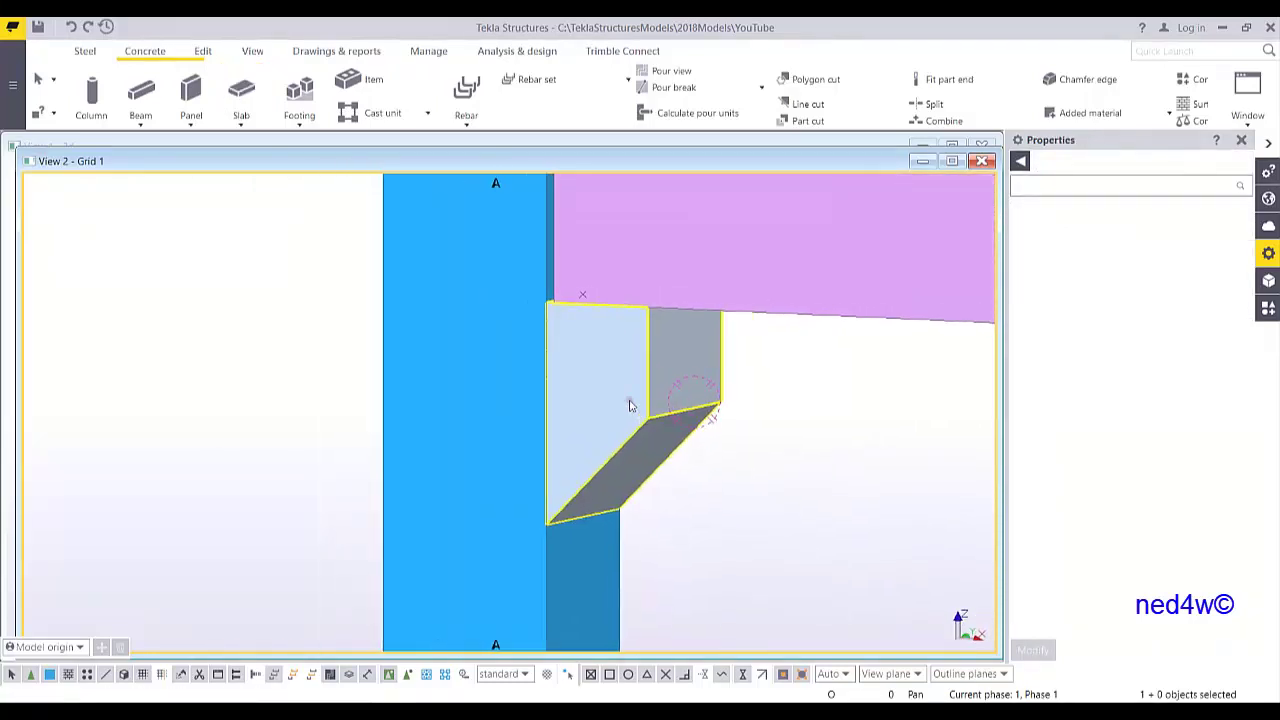
middle_click_drag(580, 340, 551, 392, "ctrl")
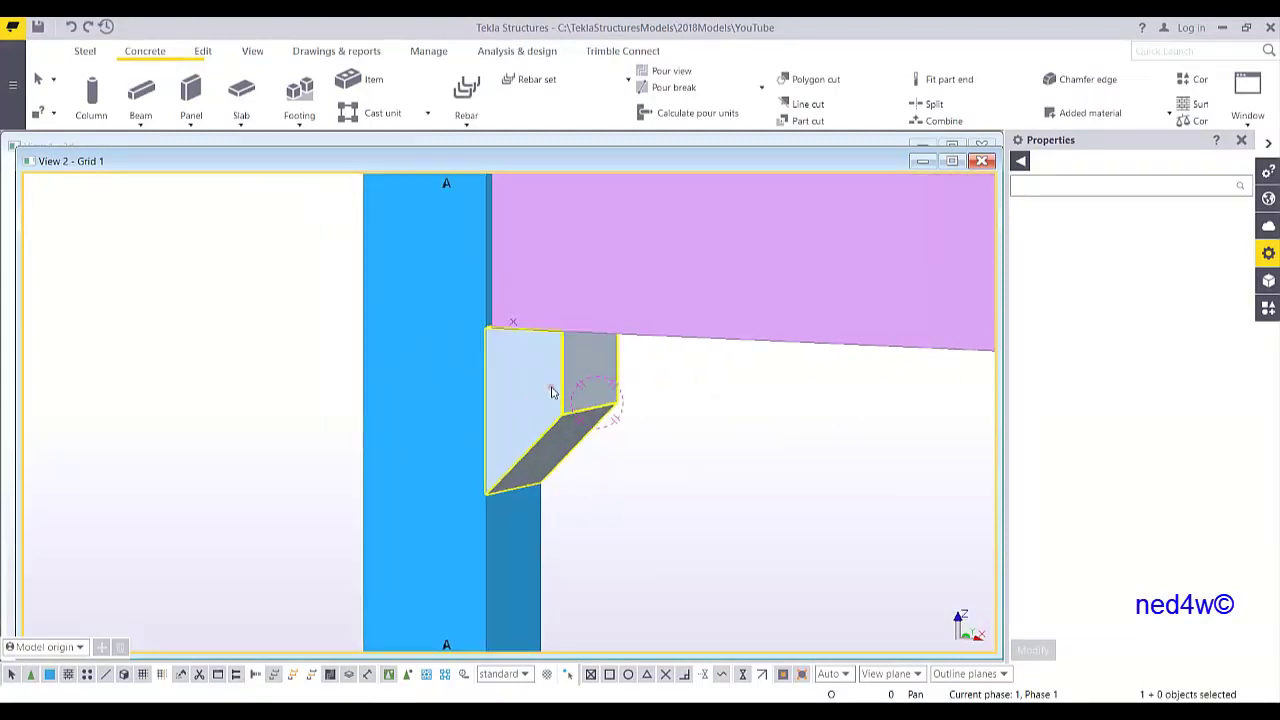
right_click(543, 382)
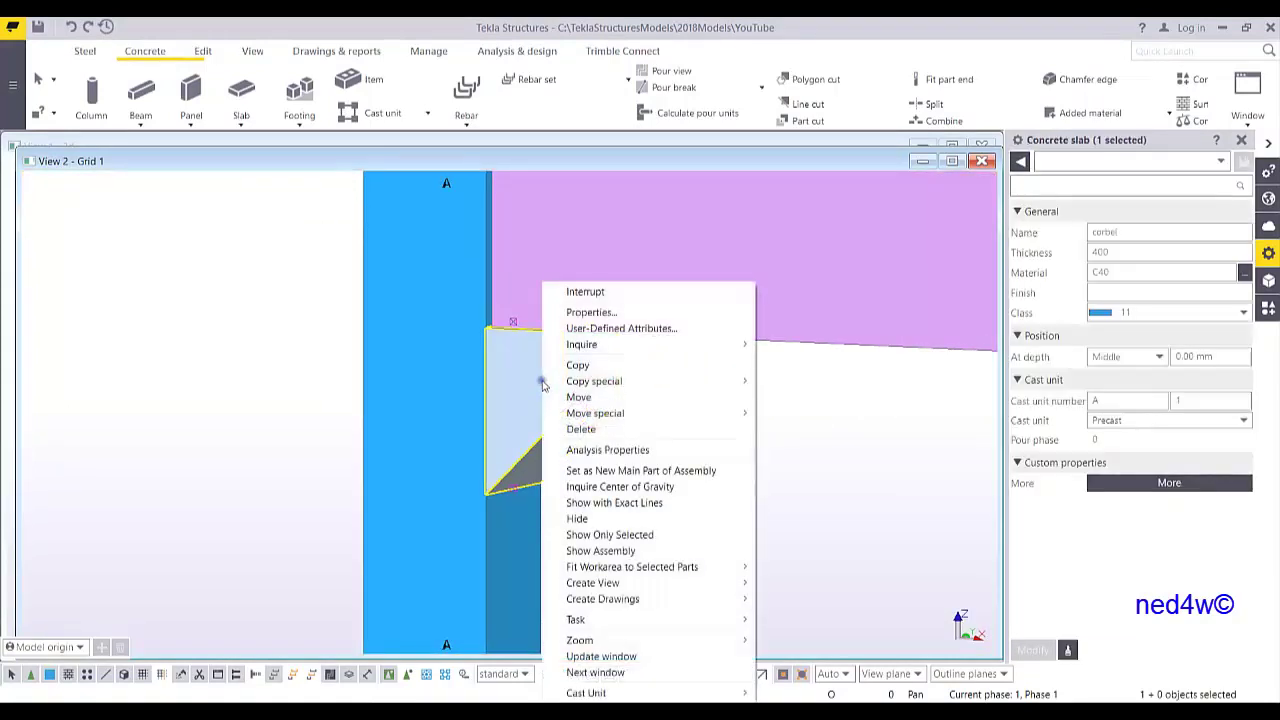
mouse_move(598, 696)
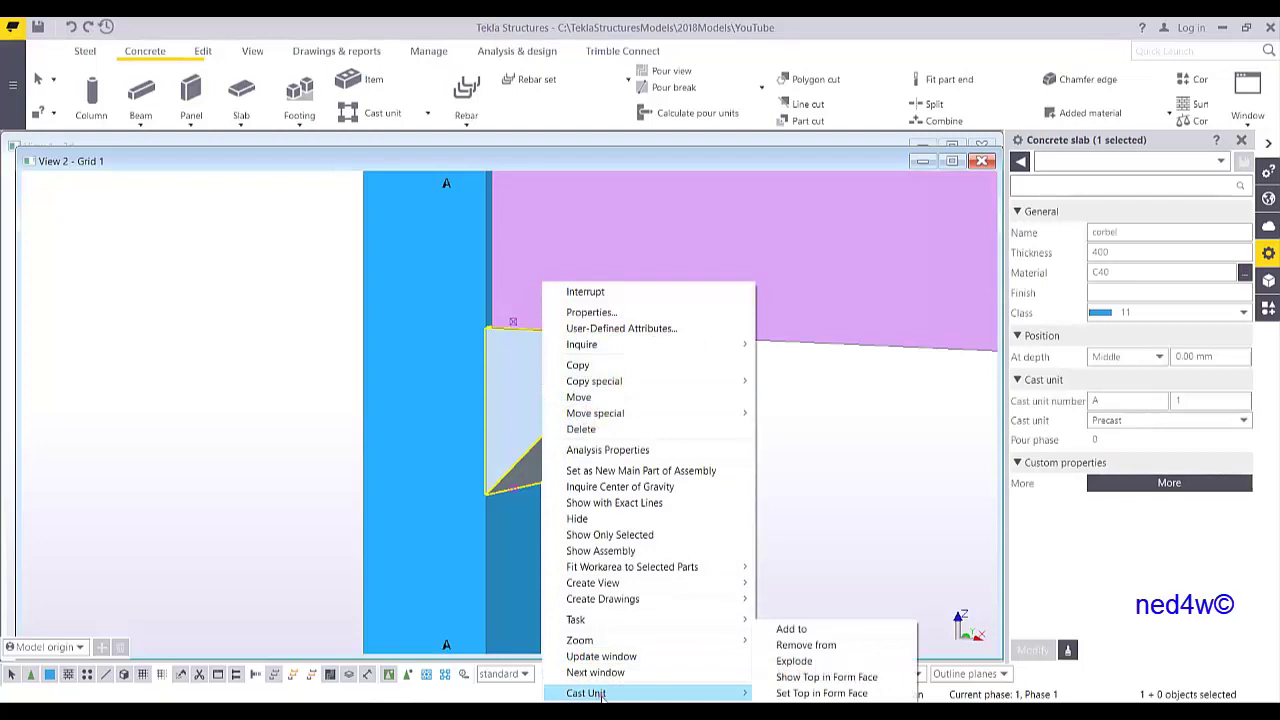
left_click(791, 629)
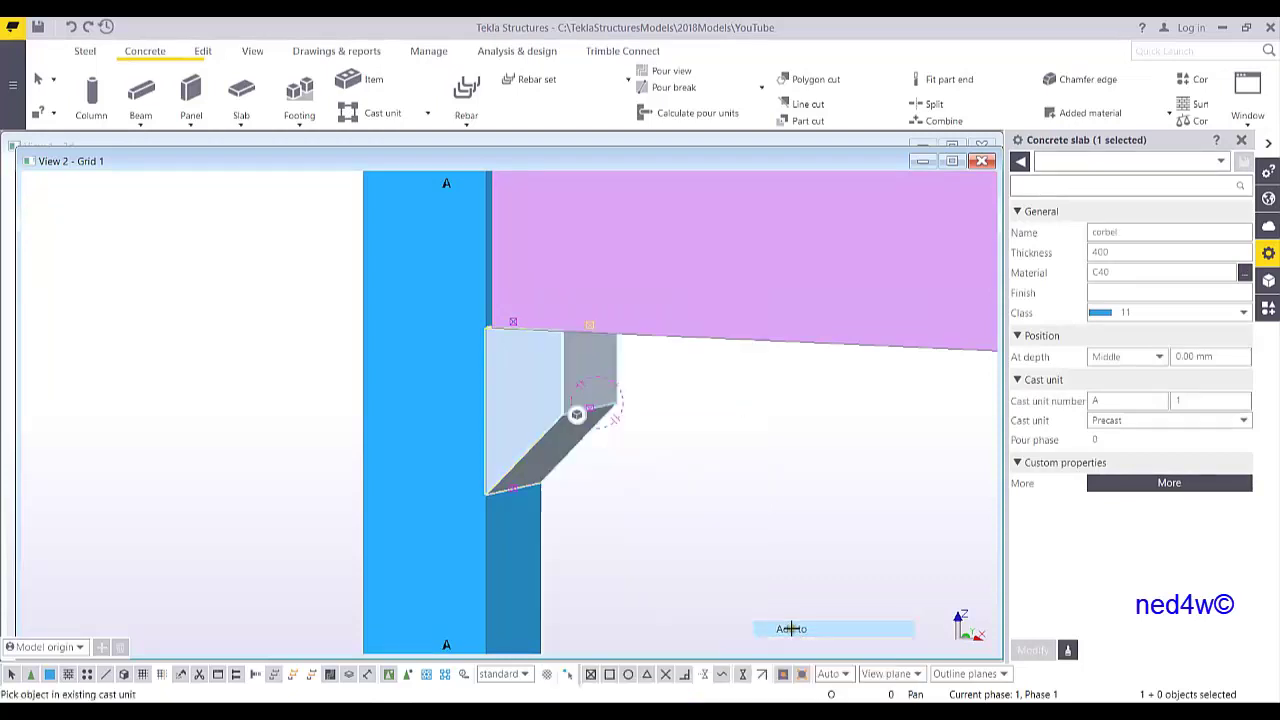
left_click(445, 472)
middle_click_drag(264, 373, 471, 376, "ctrl")
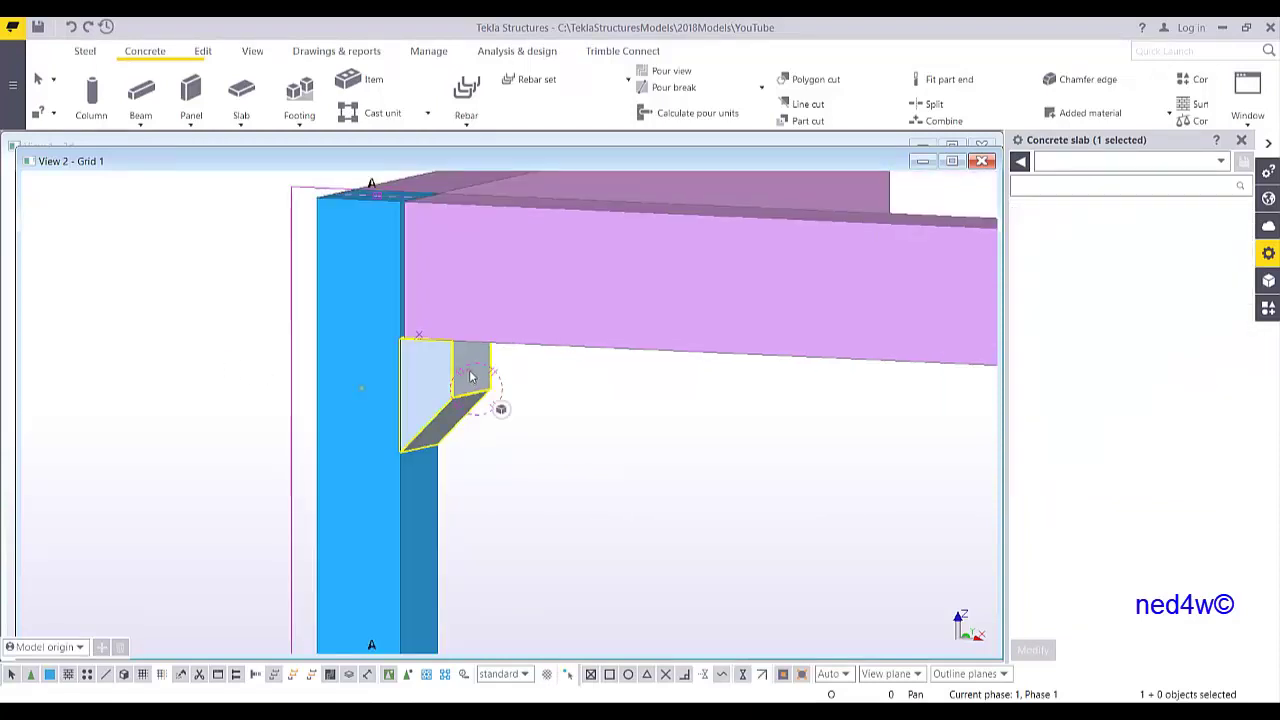
right_click(248, 309)
left_click(290, 291)
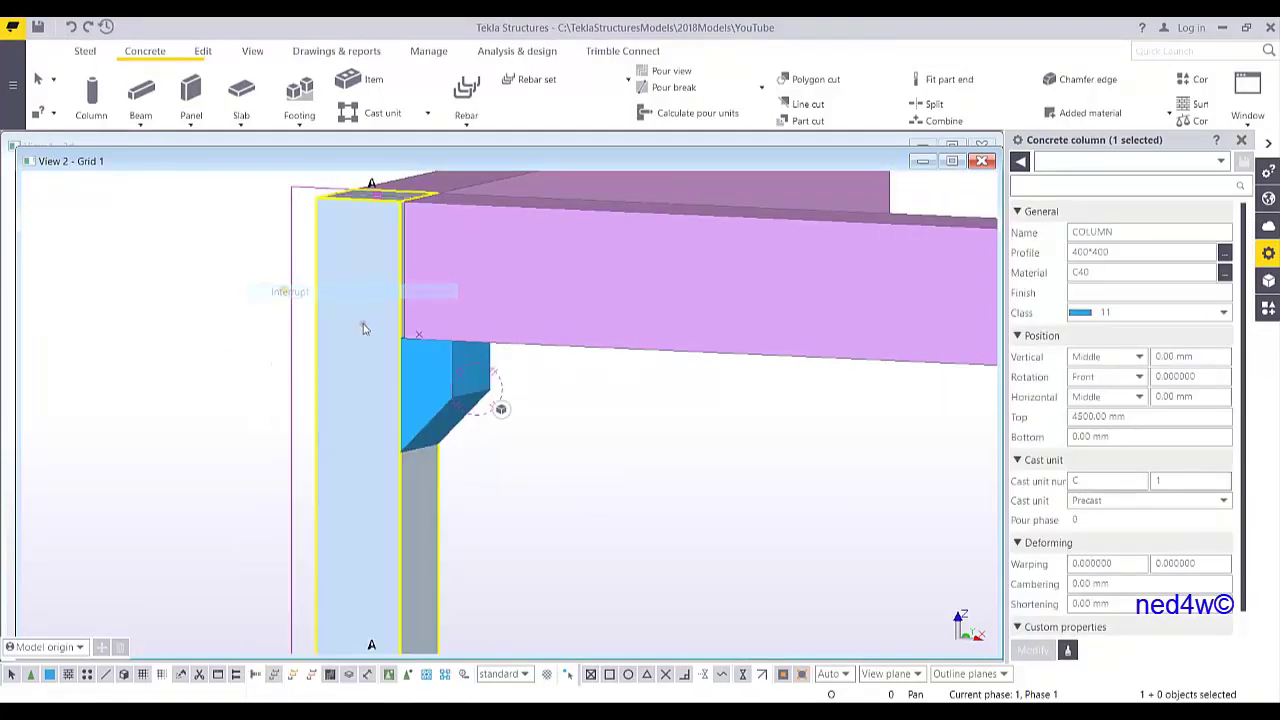
- Inquire the cast unit of column A and check that its parts list includes the corbel
right_click(366, 332)
mouse_move(420, 344)
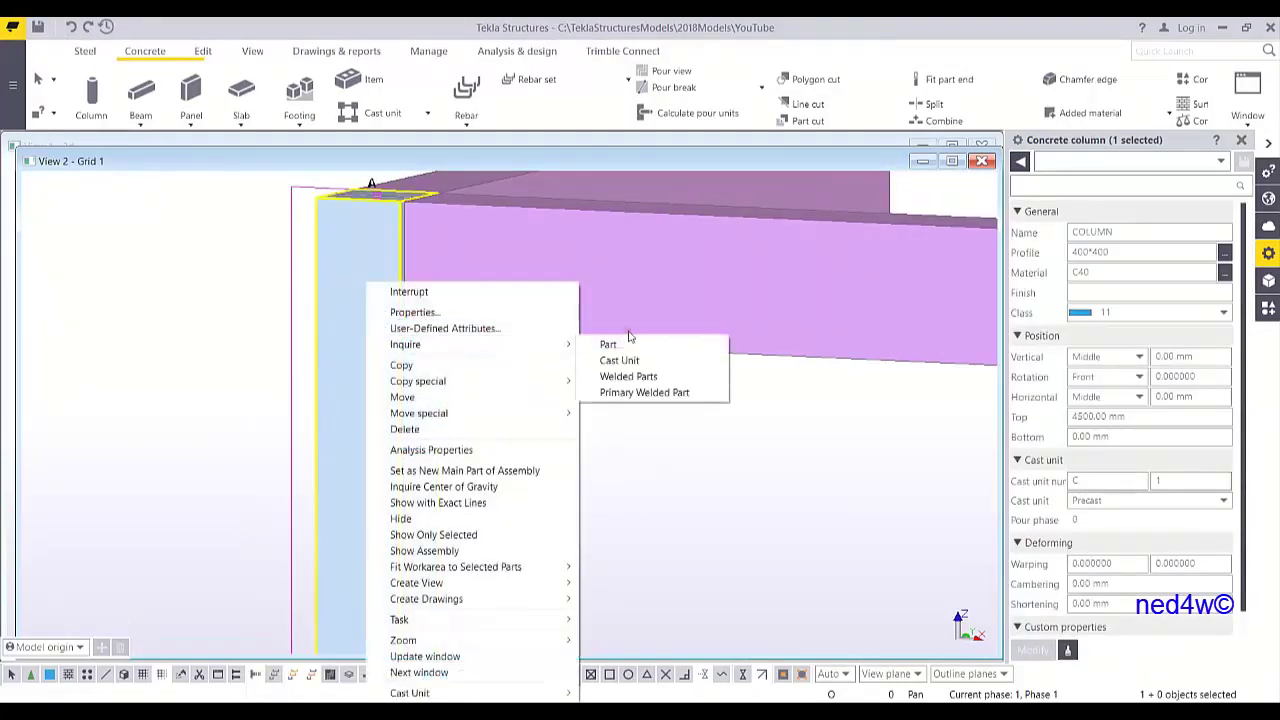
left_click(632, 362)
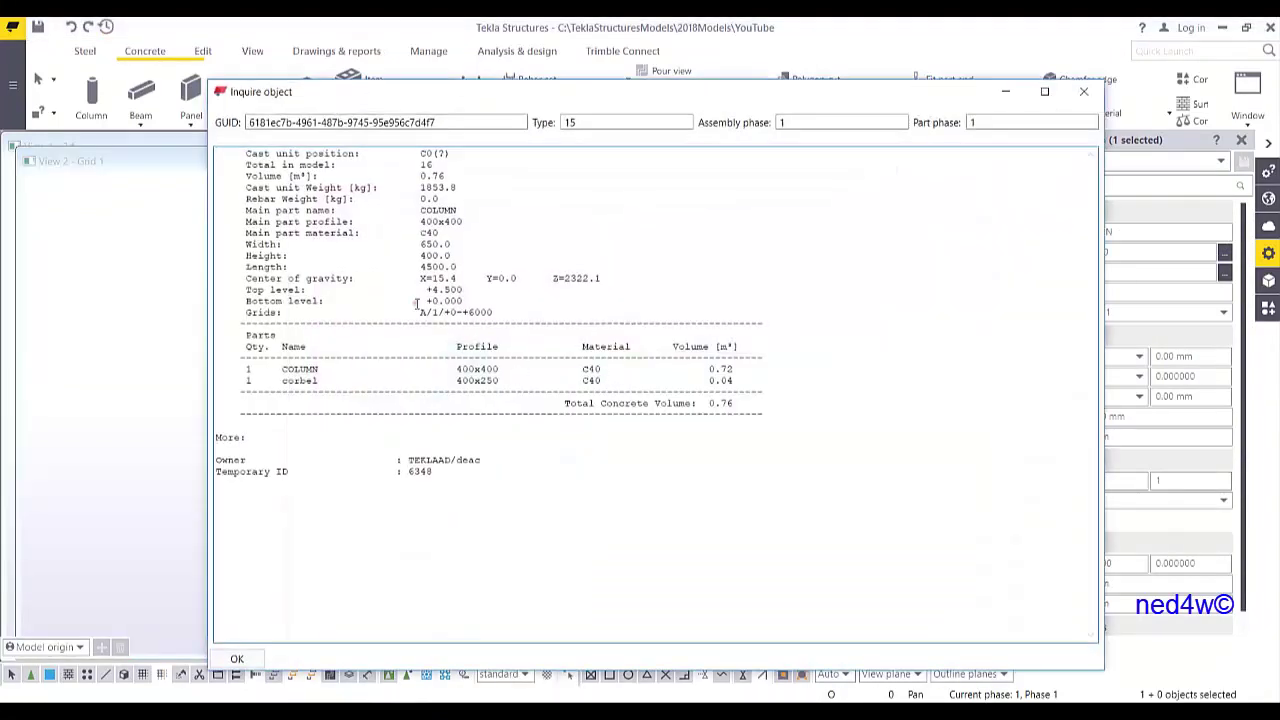
left_click_drag(285, 368, 326, 380)
left_click(295, 381)
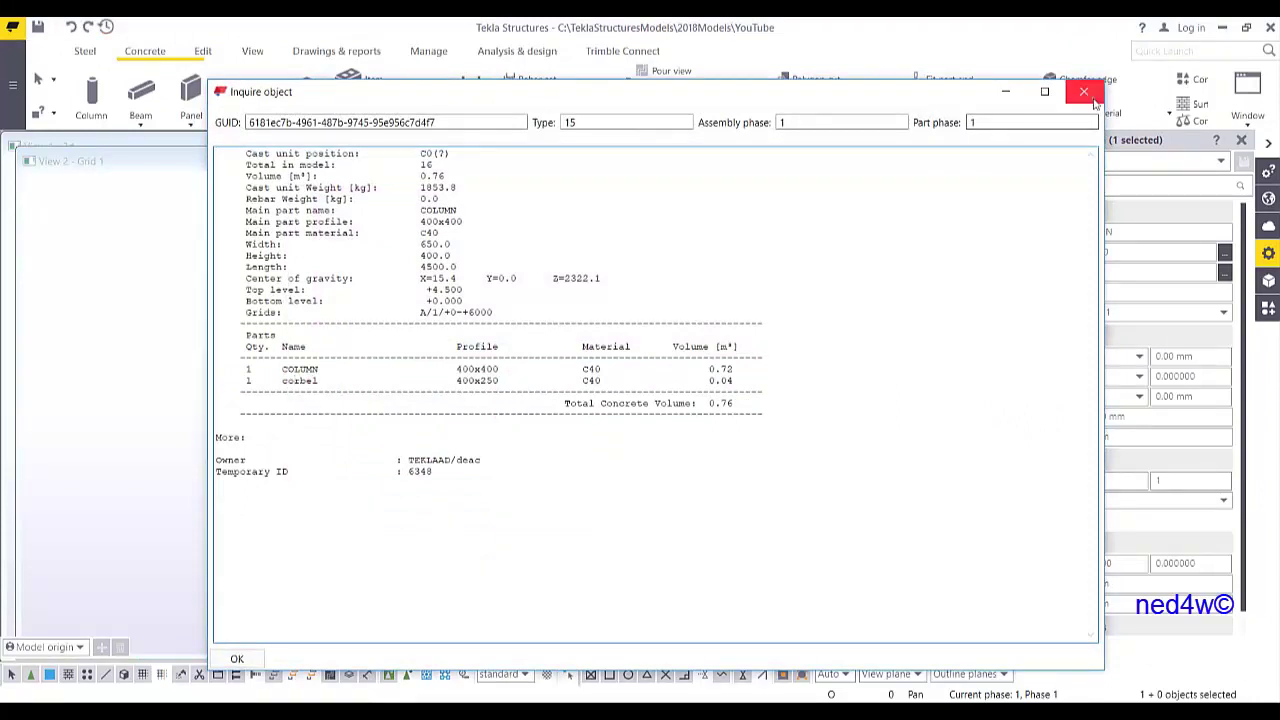
left_click(1083, 91)
scroll(618, 471, "up", 1)
left_click(619, 470)
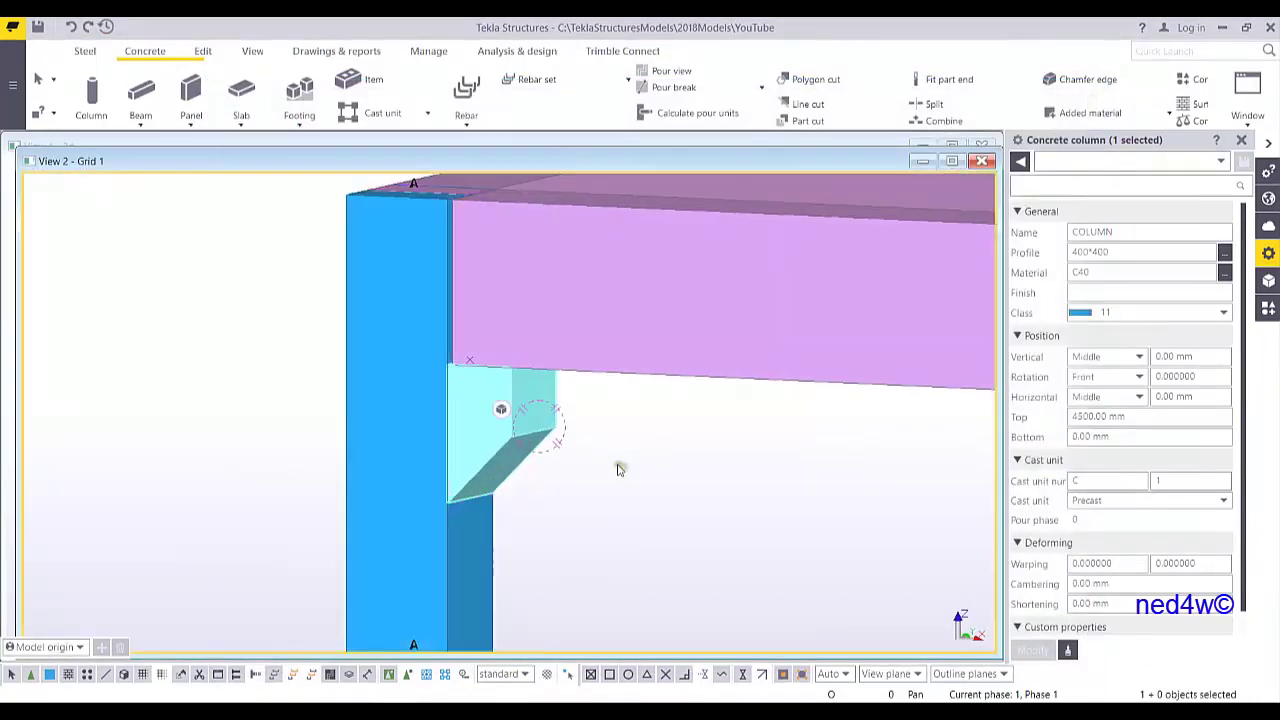
- Switch the Grid 1 view back to the plane view and display the parts as transparent shaded wireframe
scroll(614, 468, "up", 2)
middle_click_drag(580, 449, 502, 437, "ctrl")
key("ctrl+p")
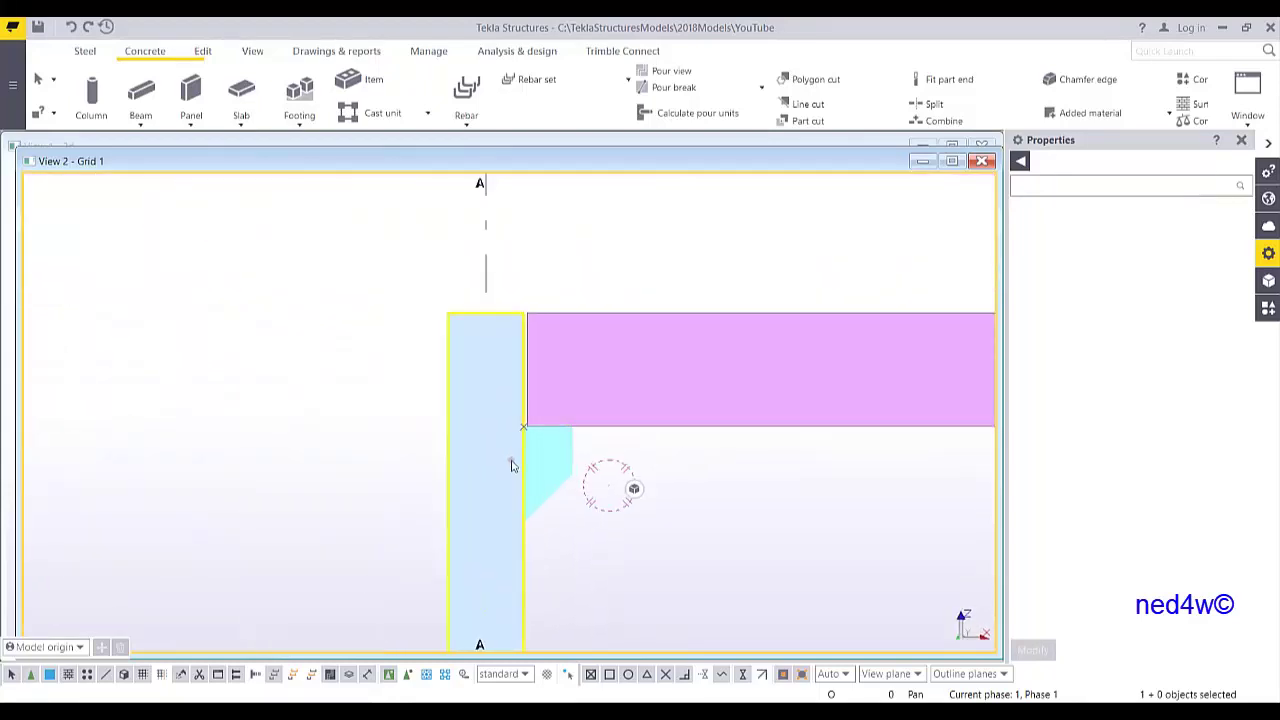
scroll(546, 467, "up", 2)
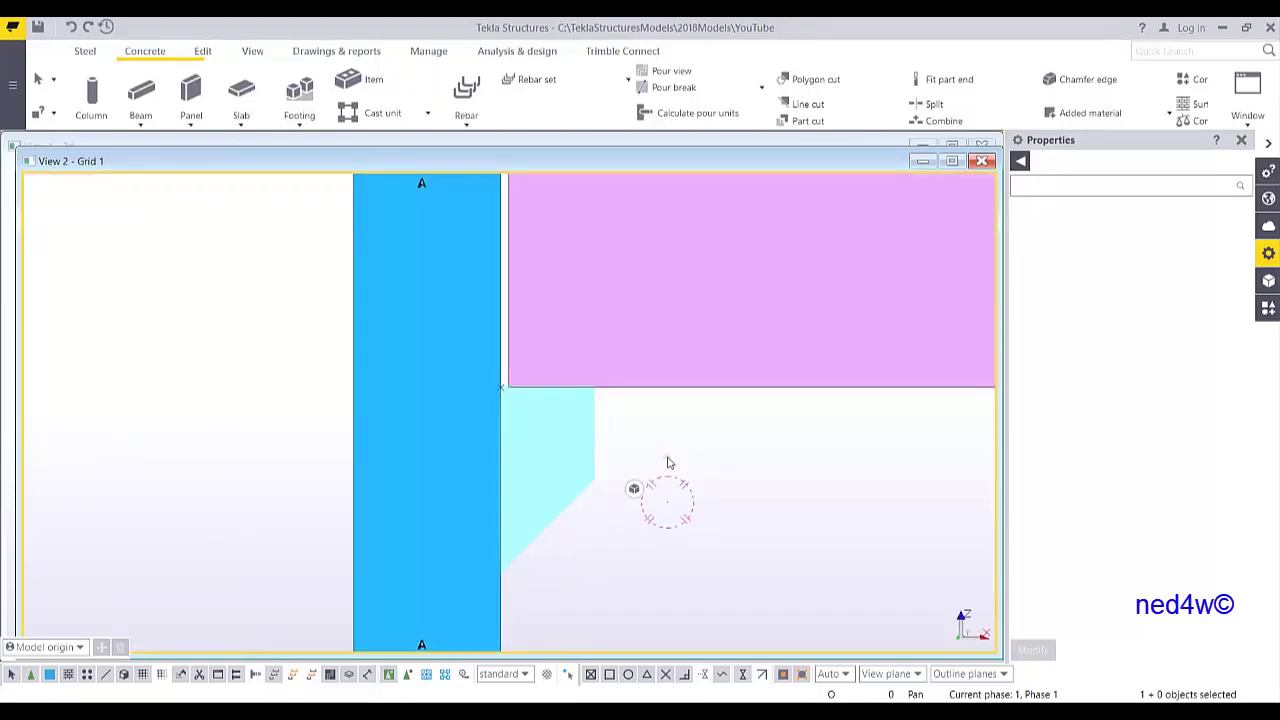
key("ctrl+2")
middle_click_drag(572, 506, 531, 485)
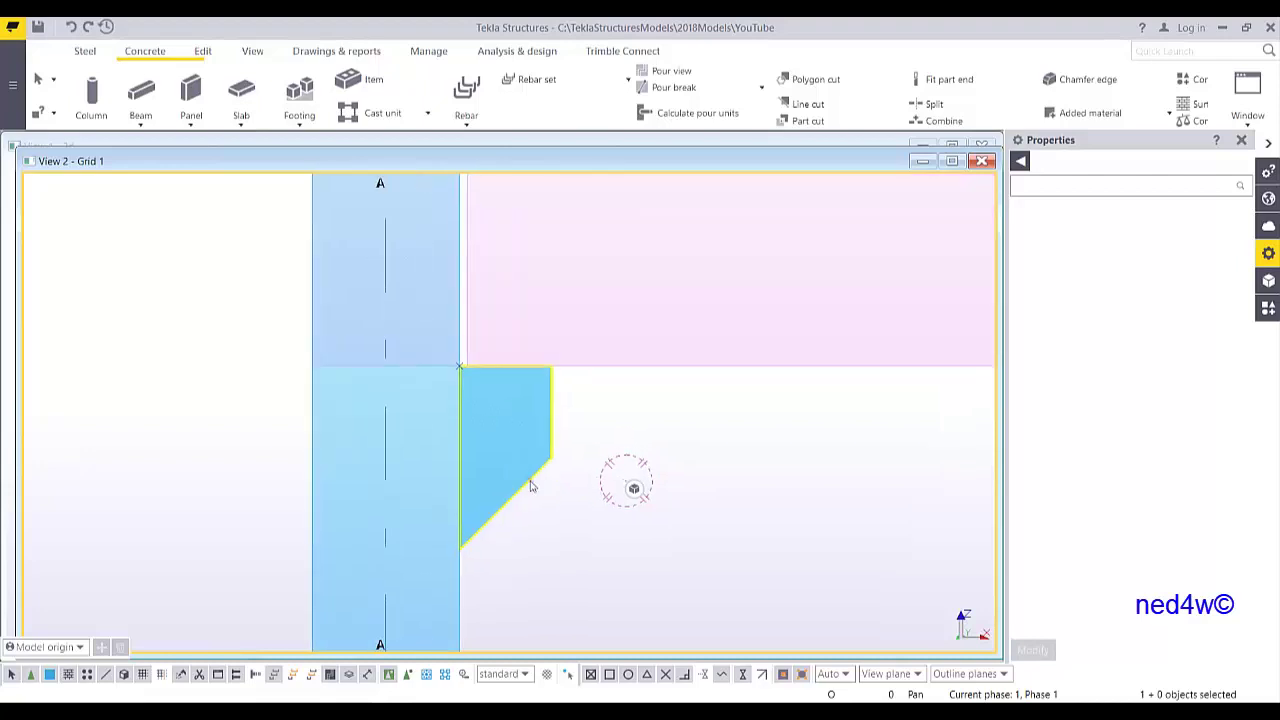
scroll(535, 483, "down", 1)
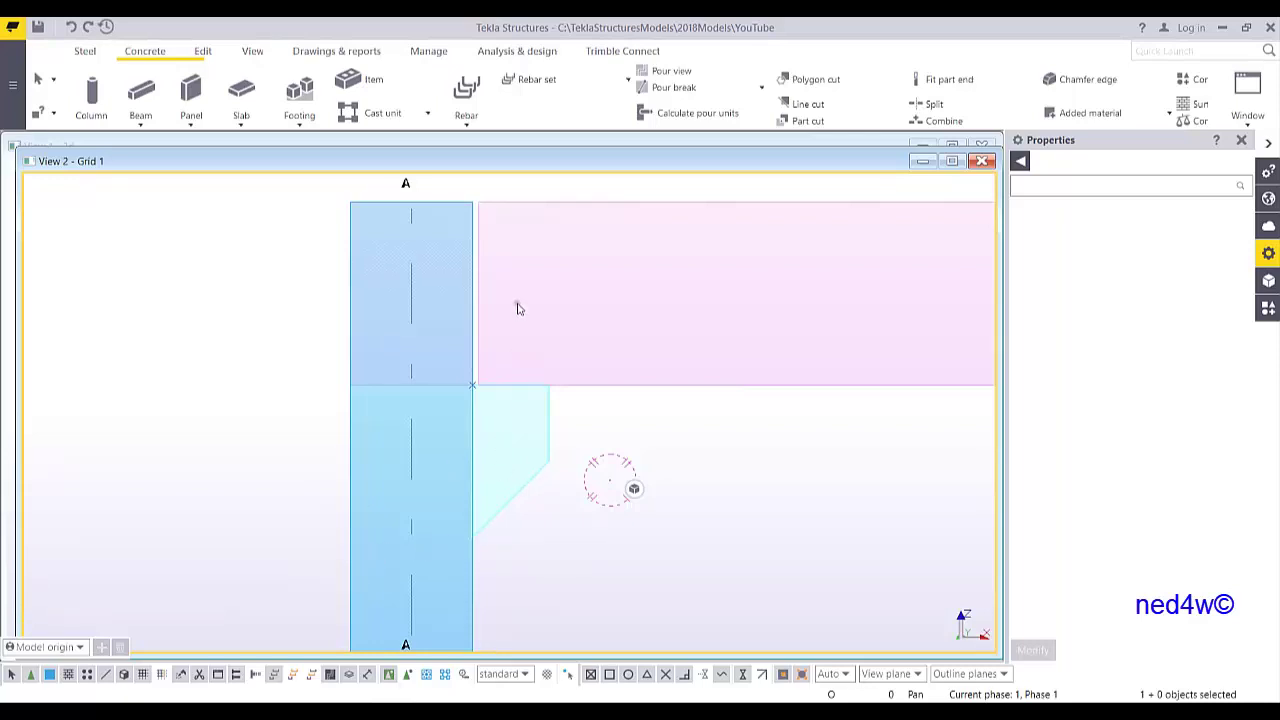
- Start a single reinforcing bar and name it DOWEL BAR, with size 20 and class 2
left_click(466, 116)
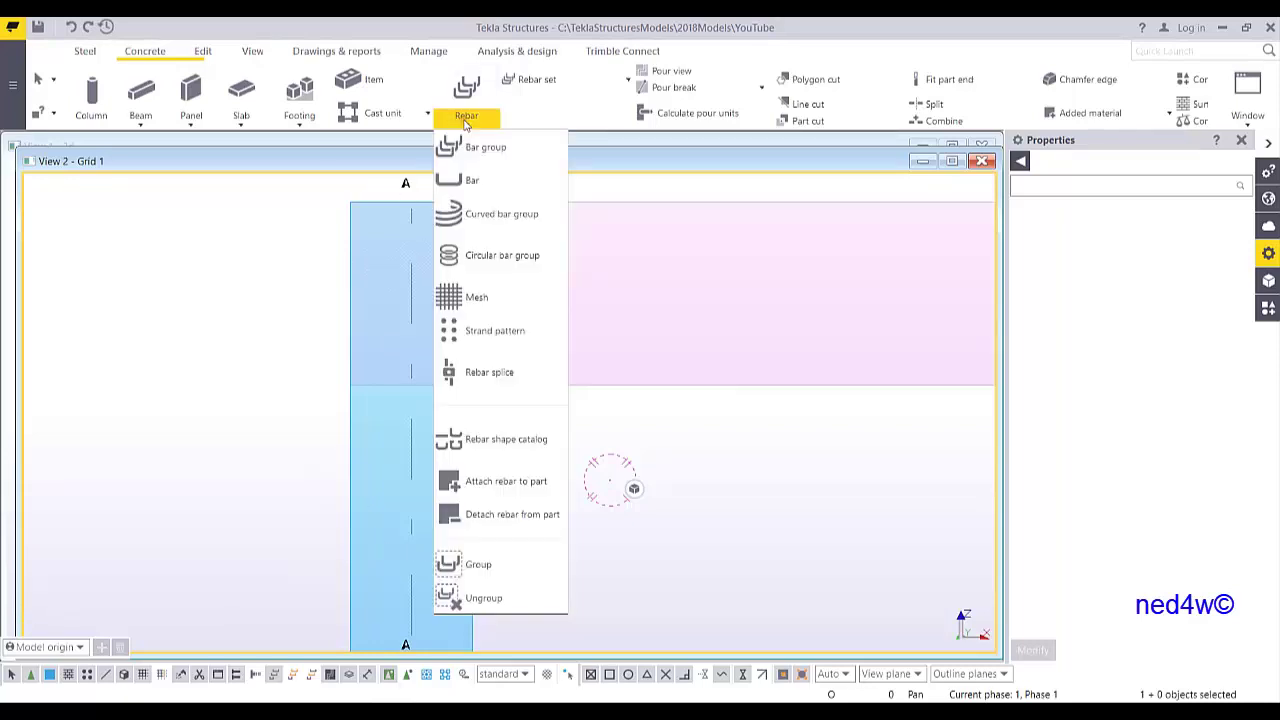
left_click(472, 182)
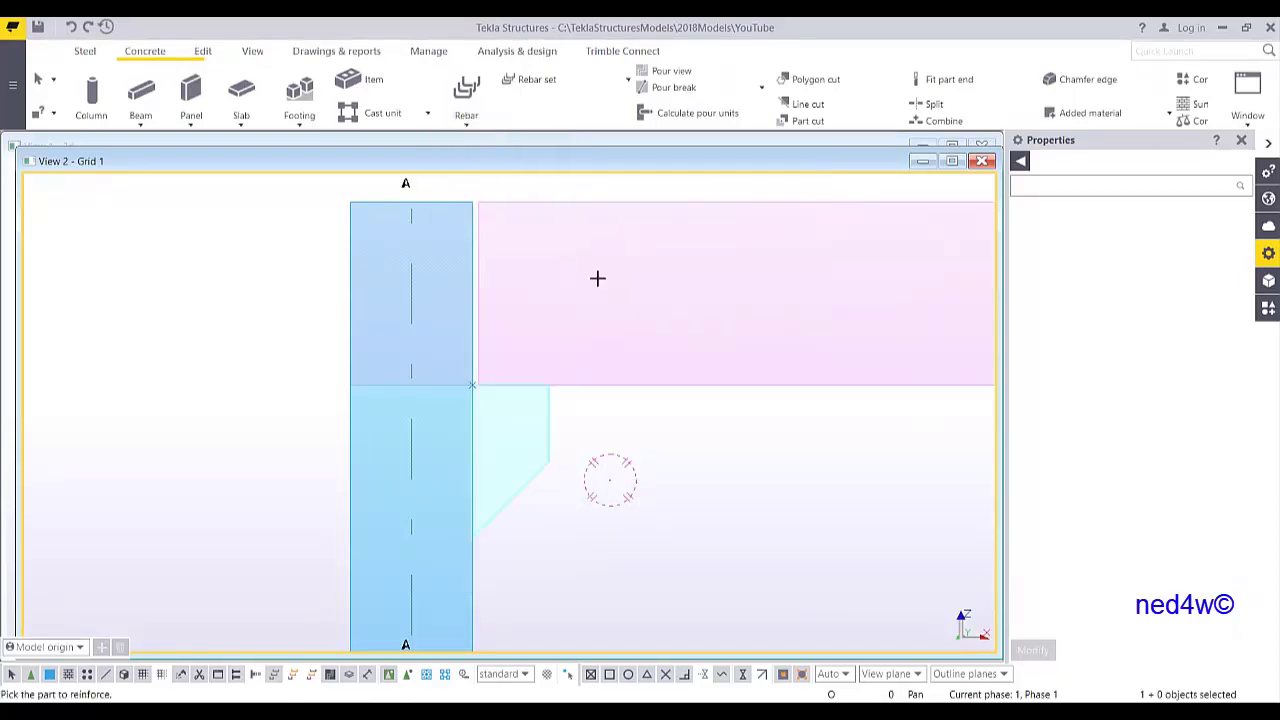
left_click_drag(1133, 236, 1020, 258)
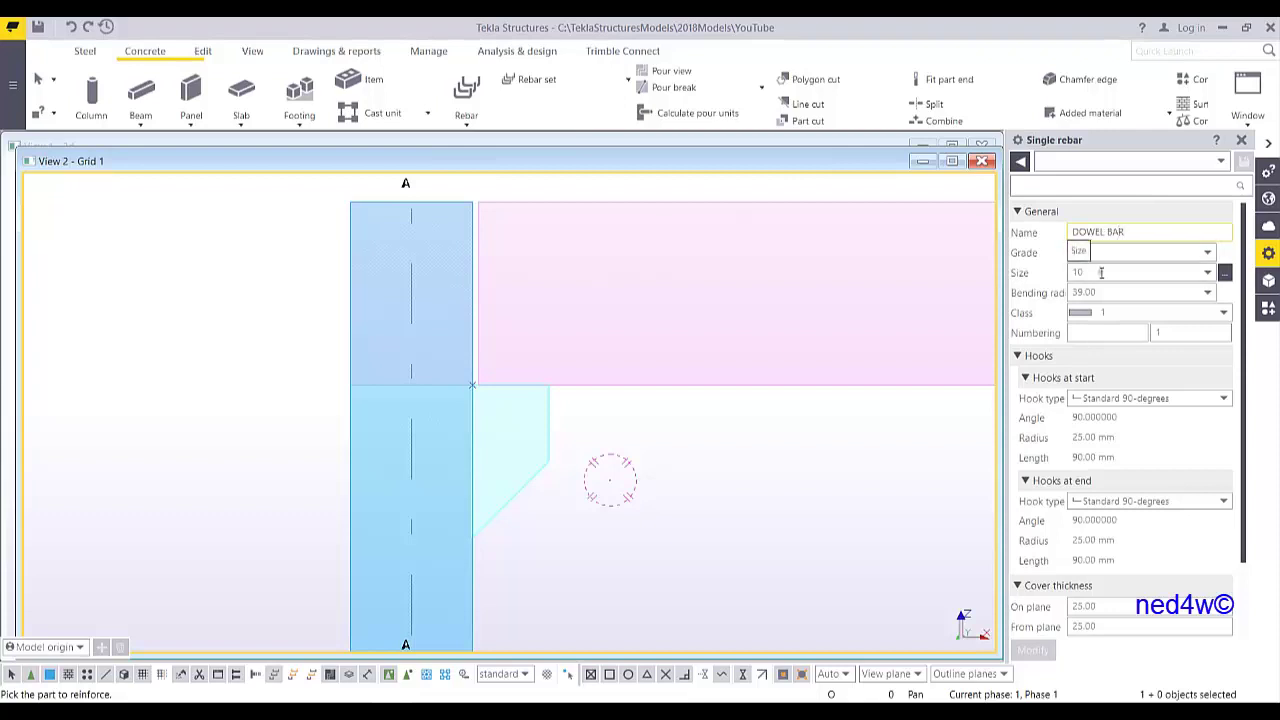
left_click(1206, 272)
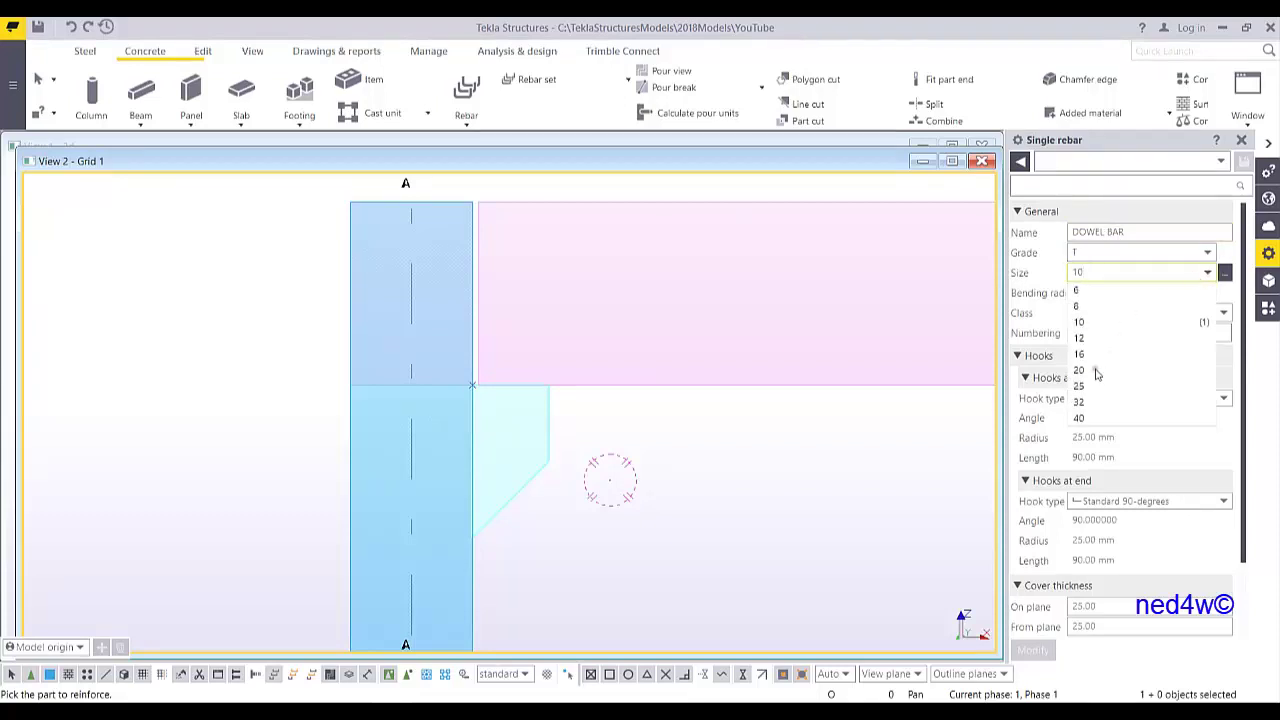
left_click(1079, 371)
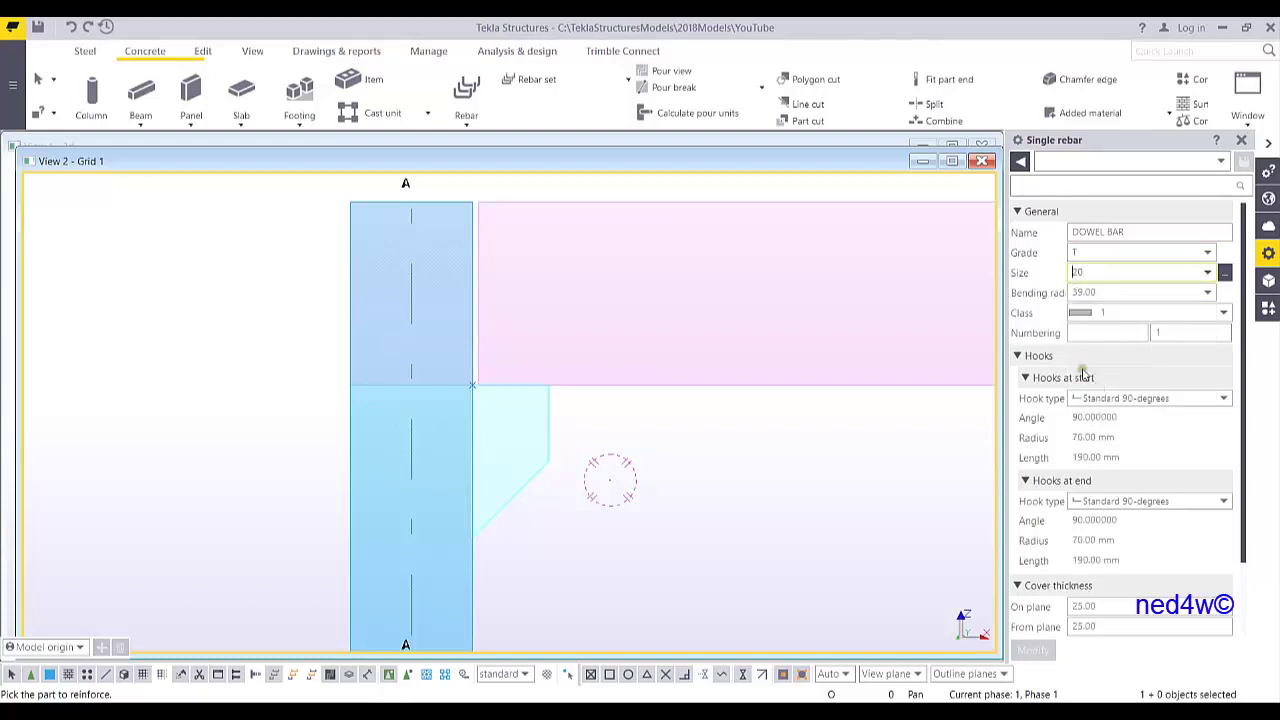
left_click(1100, 314)
left_click(1099, 361)
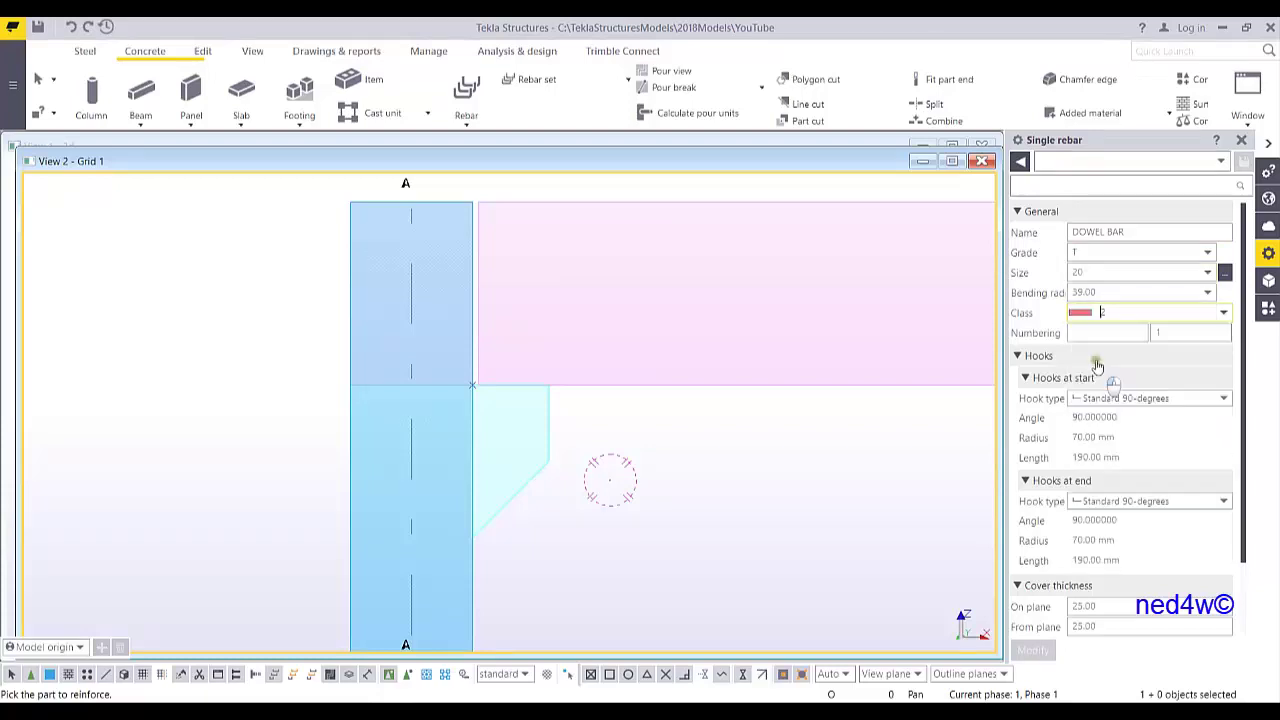
- Set no hook at either end of the bar and set all its cover thicknesses to 0
left_click(1111, 399)
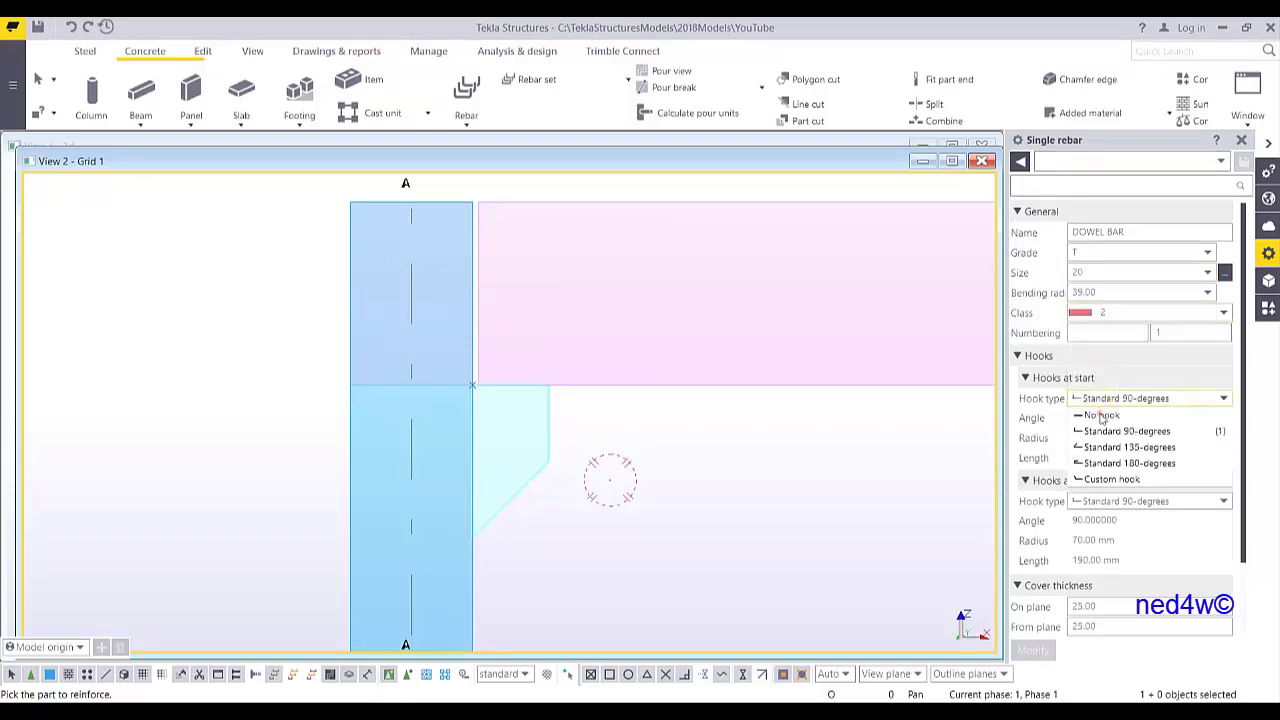
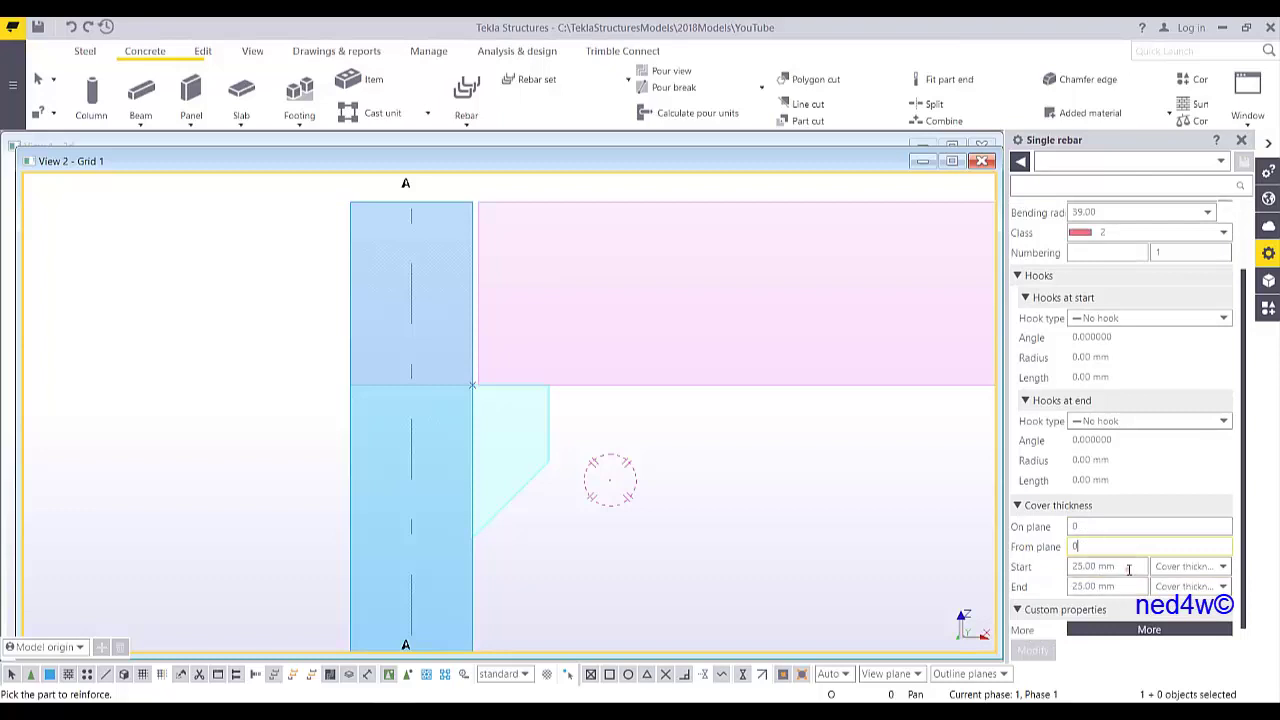
type("0")
key("Tab")
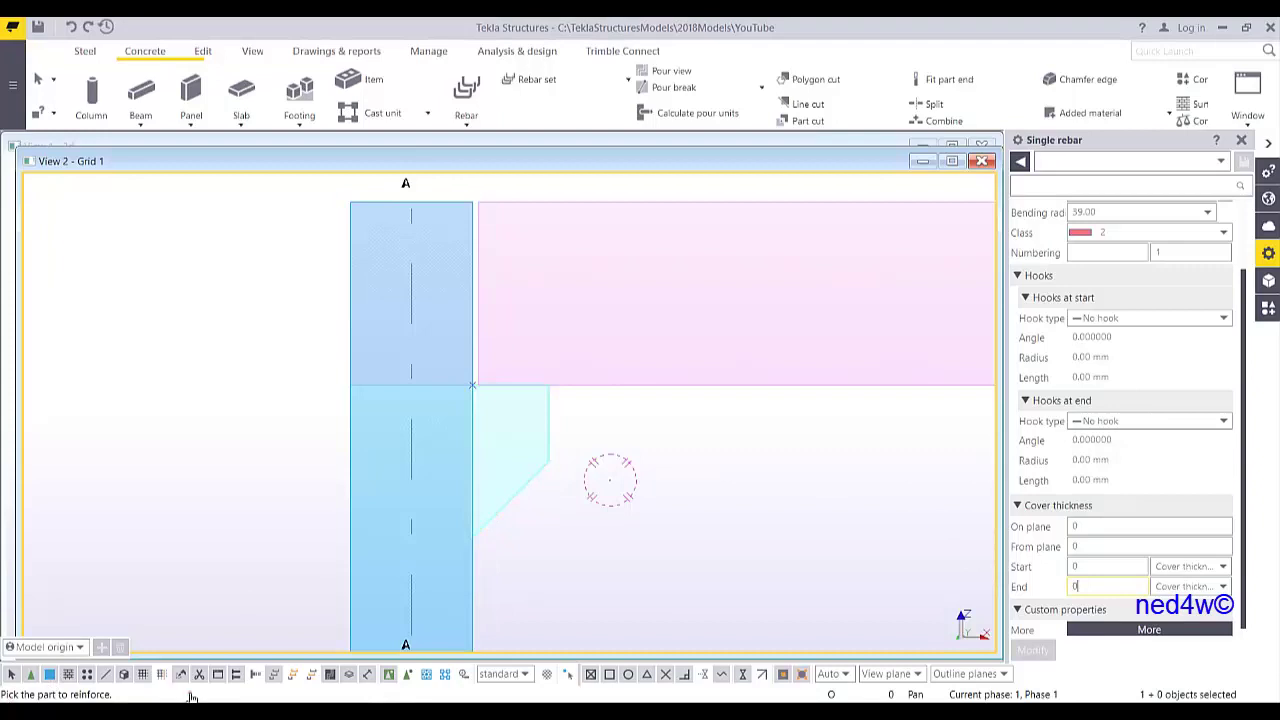
- Reinforce the corbel with the bar, running from the column face up the corbel's slope, then vertically 850 mm to the beam's top edge
left_click(508, 501)
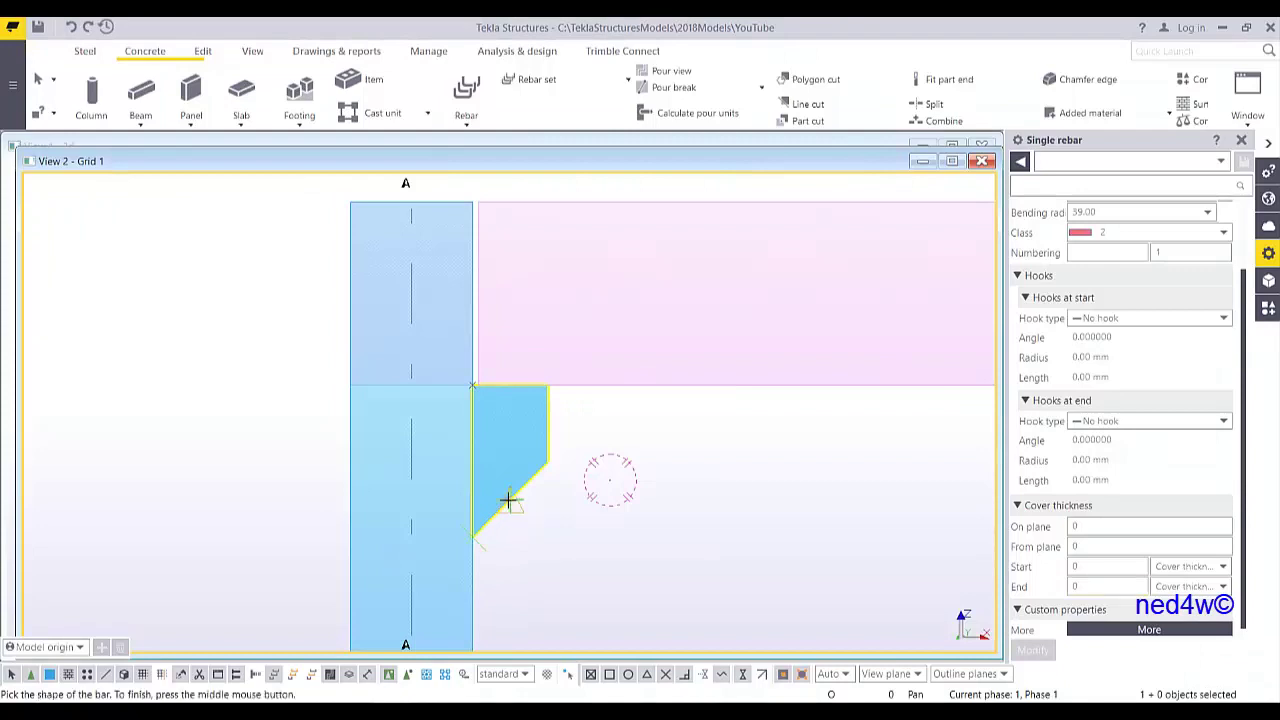
left_click(472, 537)
left_click(548, 462)
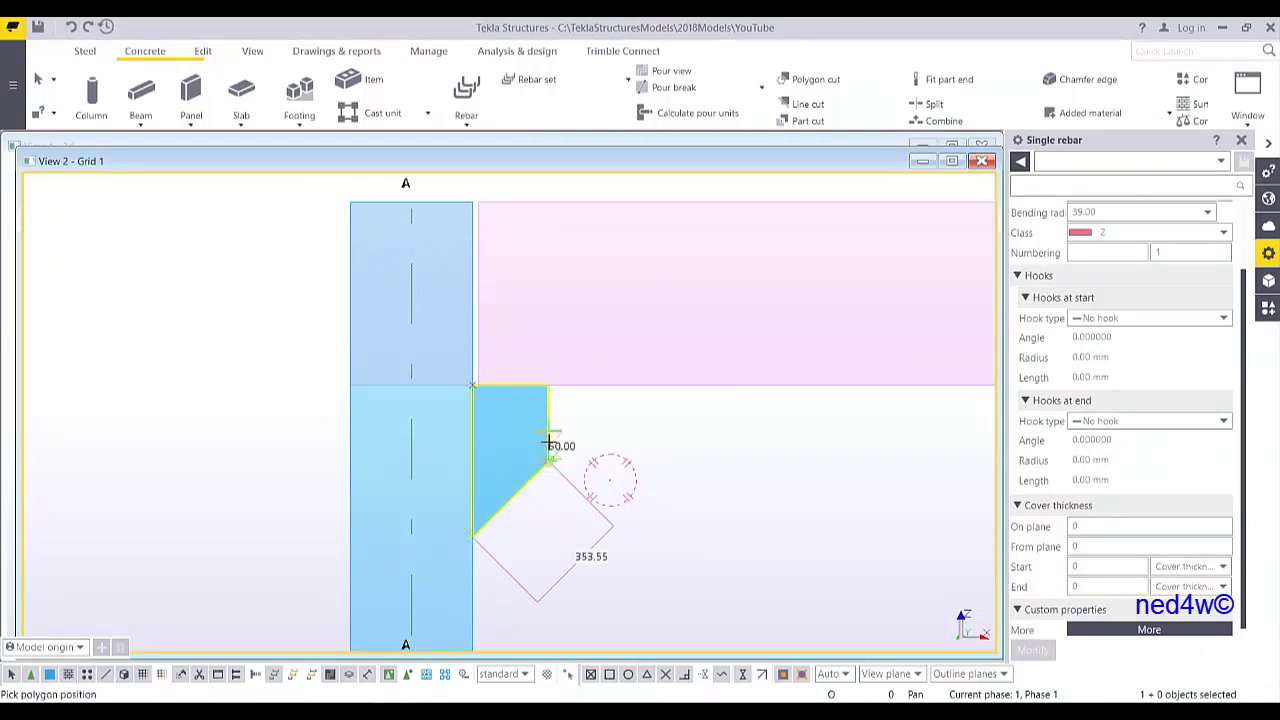
left_click(547, 200)
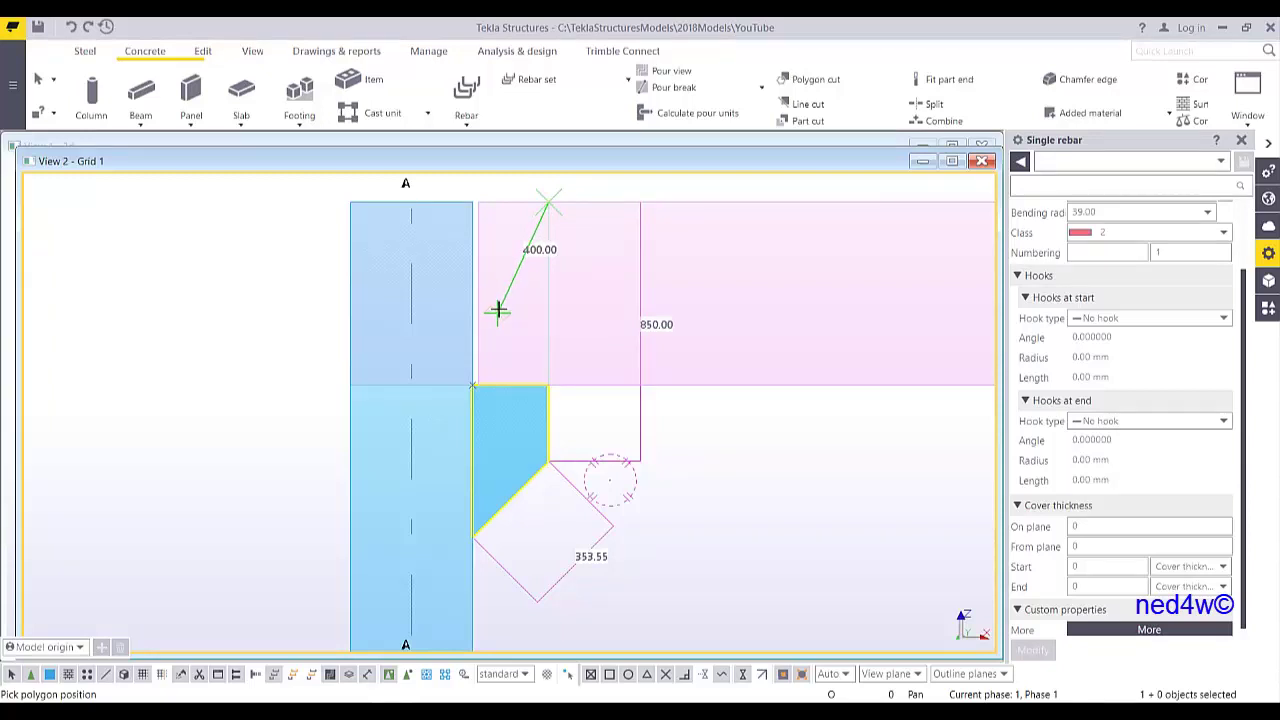
middle_click(498, 309)
right_click(566, 282)
left_click(596, 292)
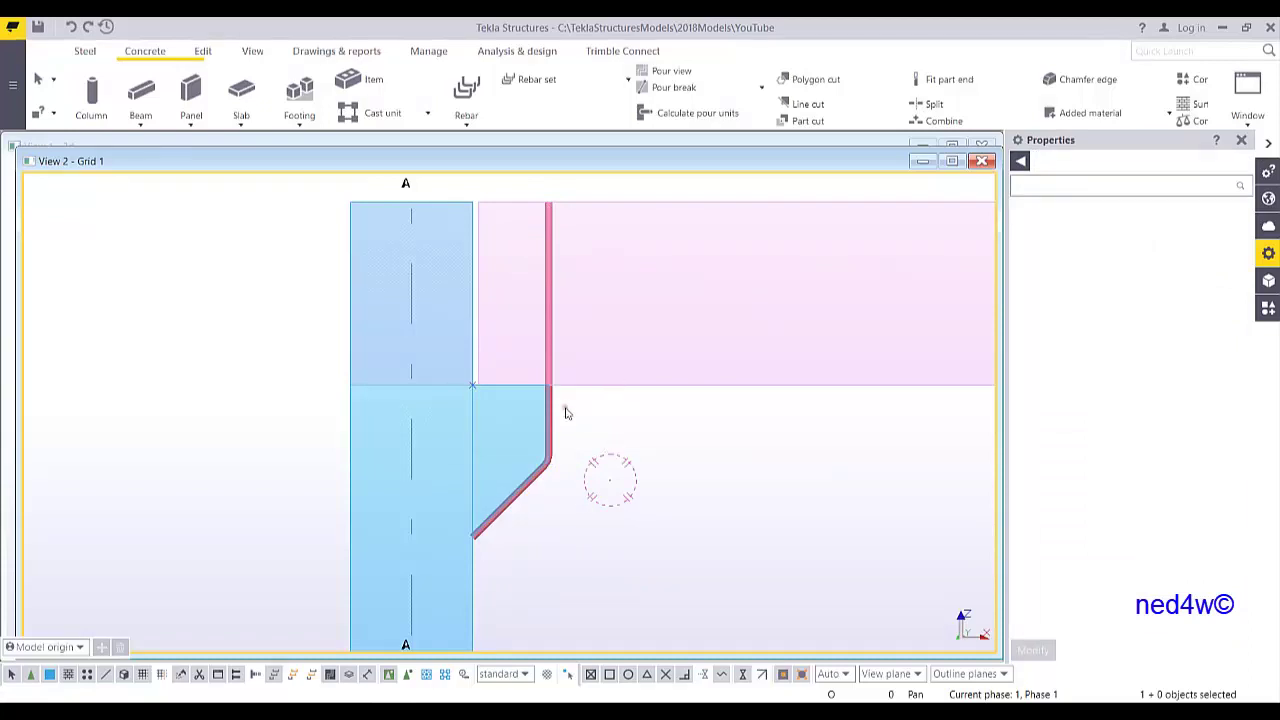
left_click(549, 340)
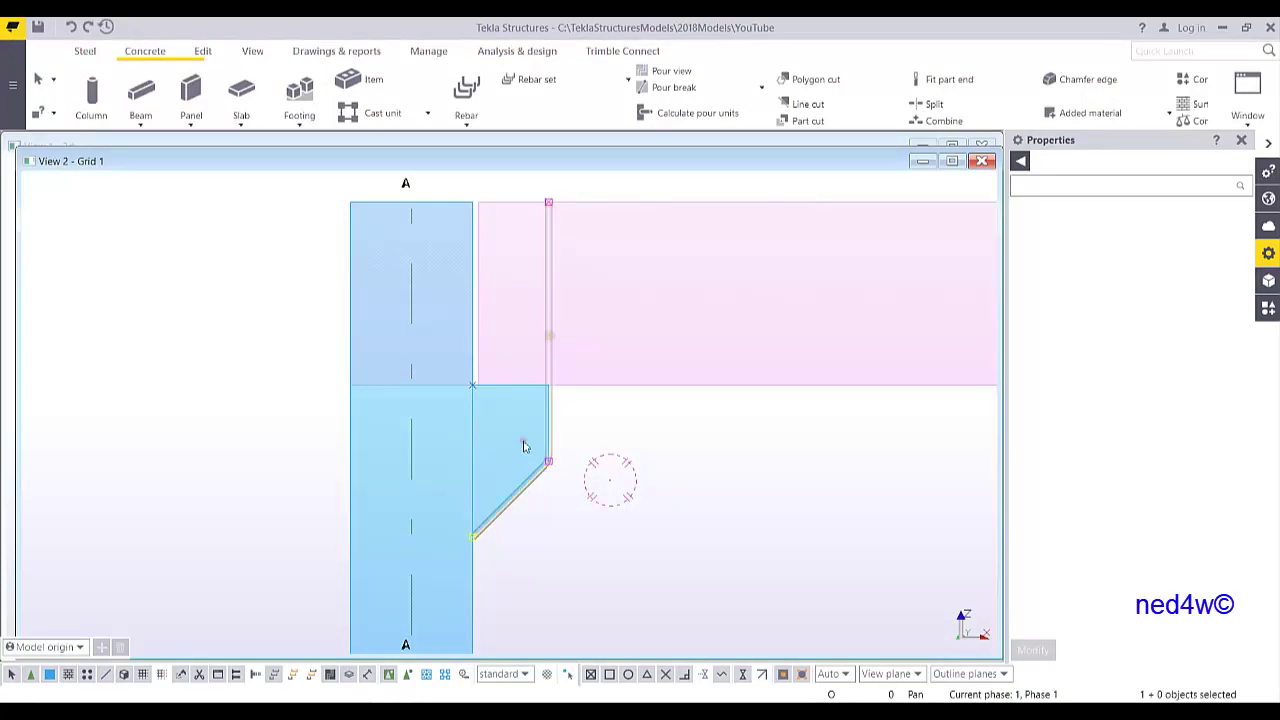
left_click(474, 545)
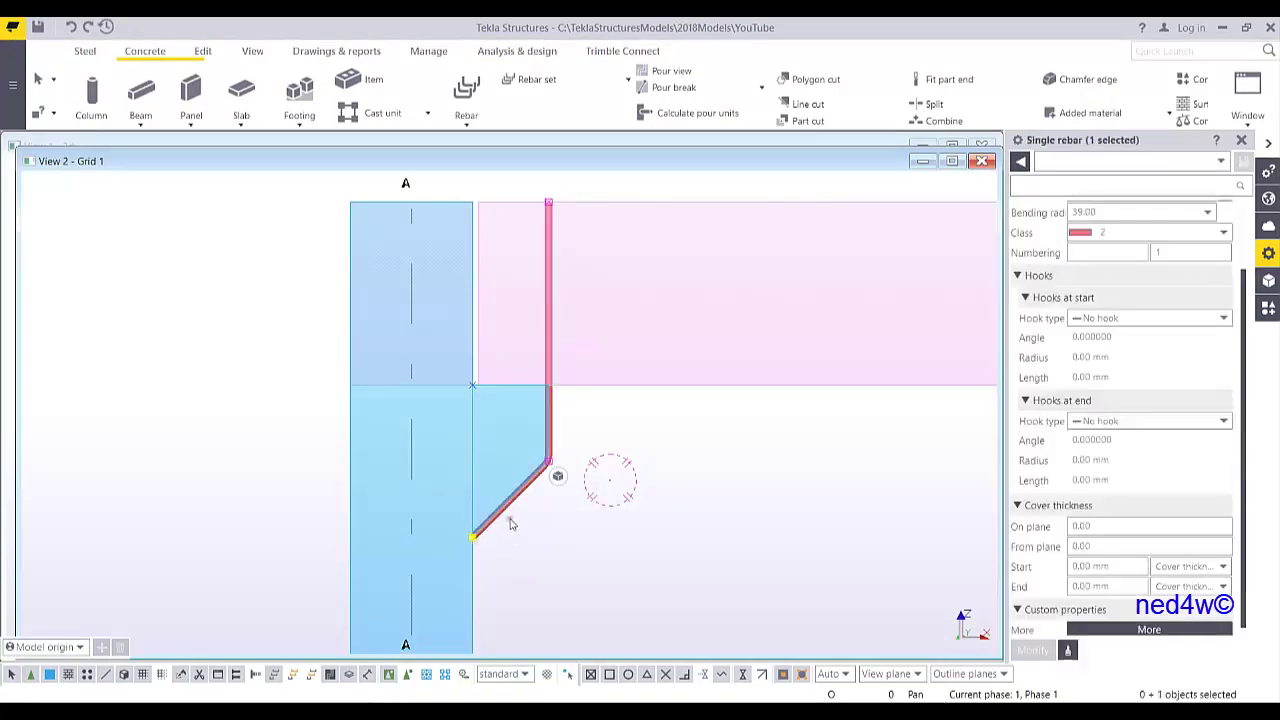
right_click(509, 525)
left_click(483, 548)
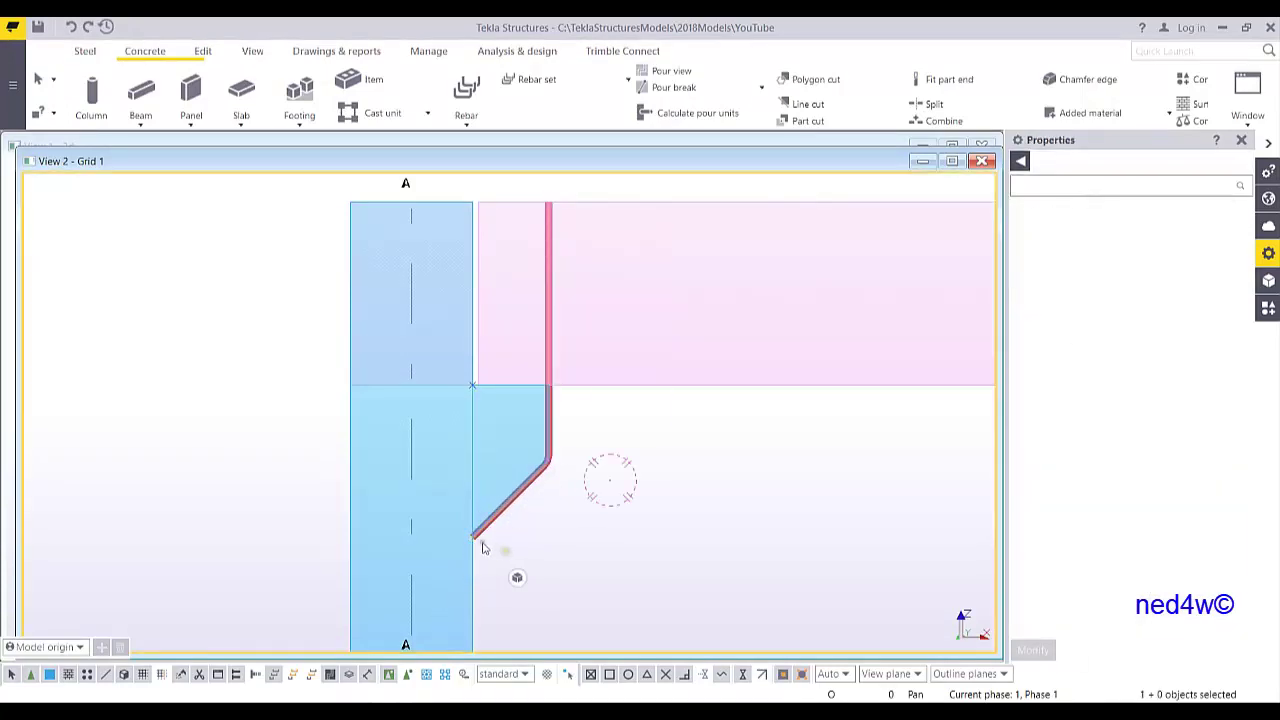
- Move the dowel bar's lower end point into the column along the slope, by the length of the bar's sloped leg
scroll(483, 540, "up", 5)
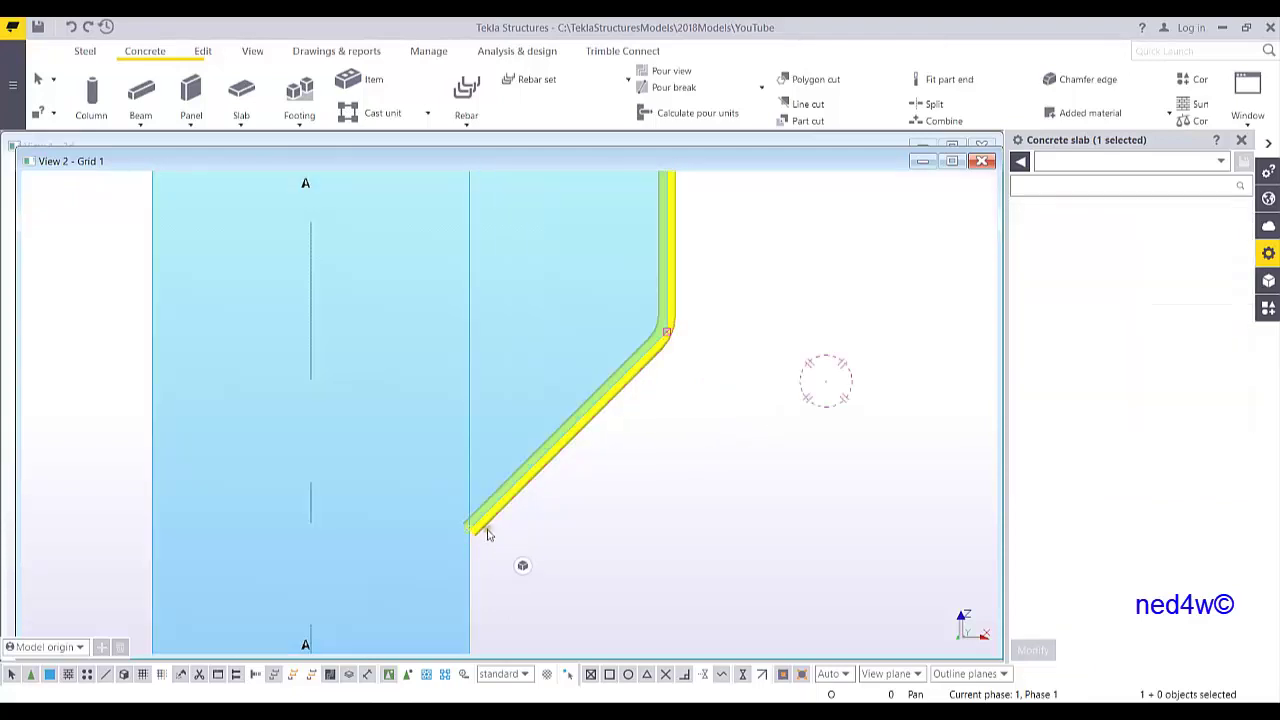
left_click(476, 532)
right_click(473, 535)
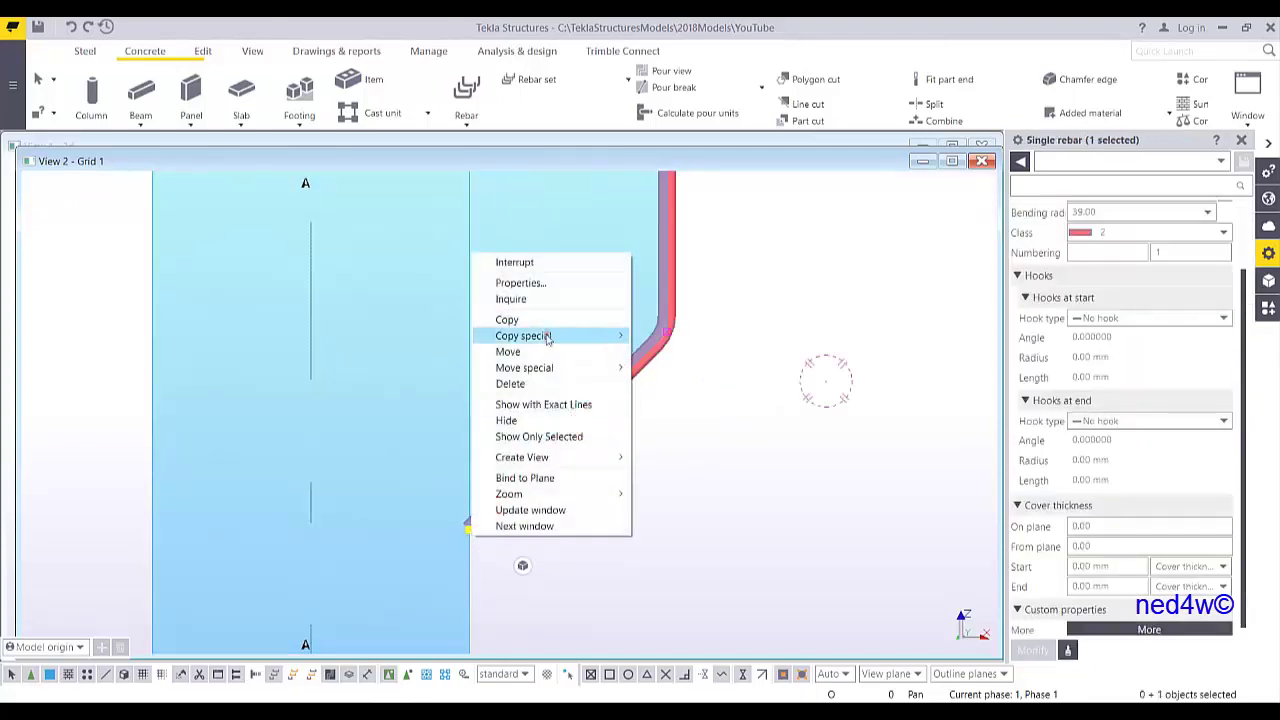
left_click(508, 352)
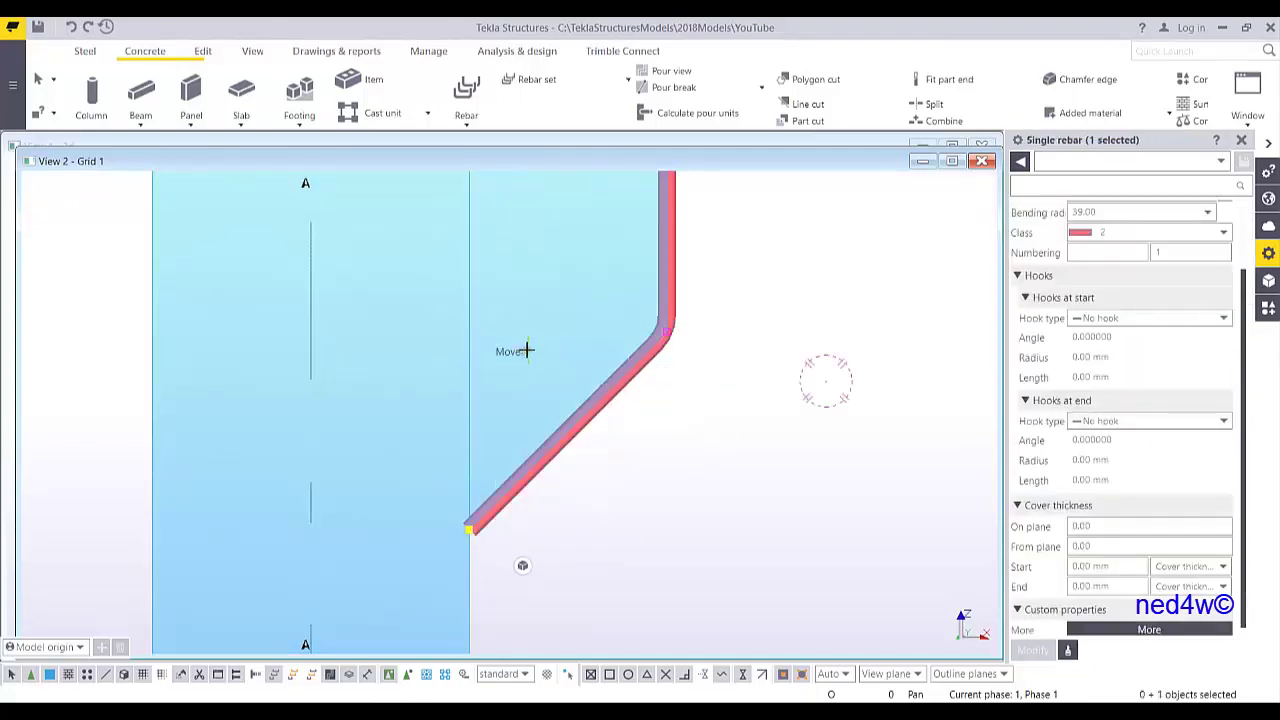
left_click(661, 330)
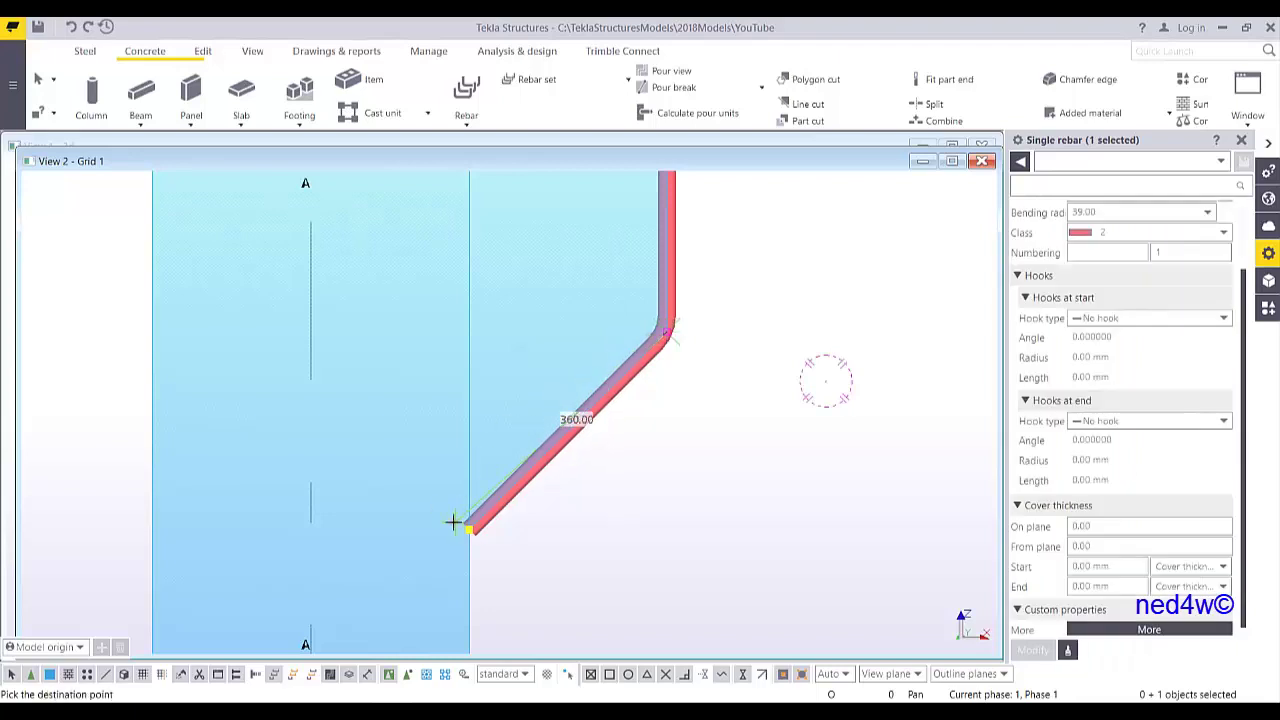
left_click(471, 527)
middle_click_drag(523, 420, 519, 406)
scroll(519, 406, "down", 1)
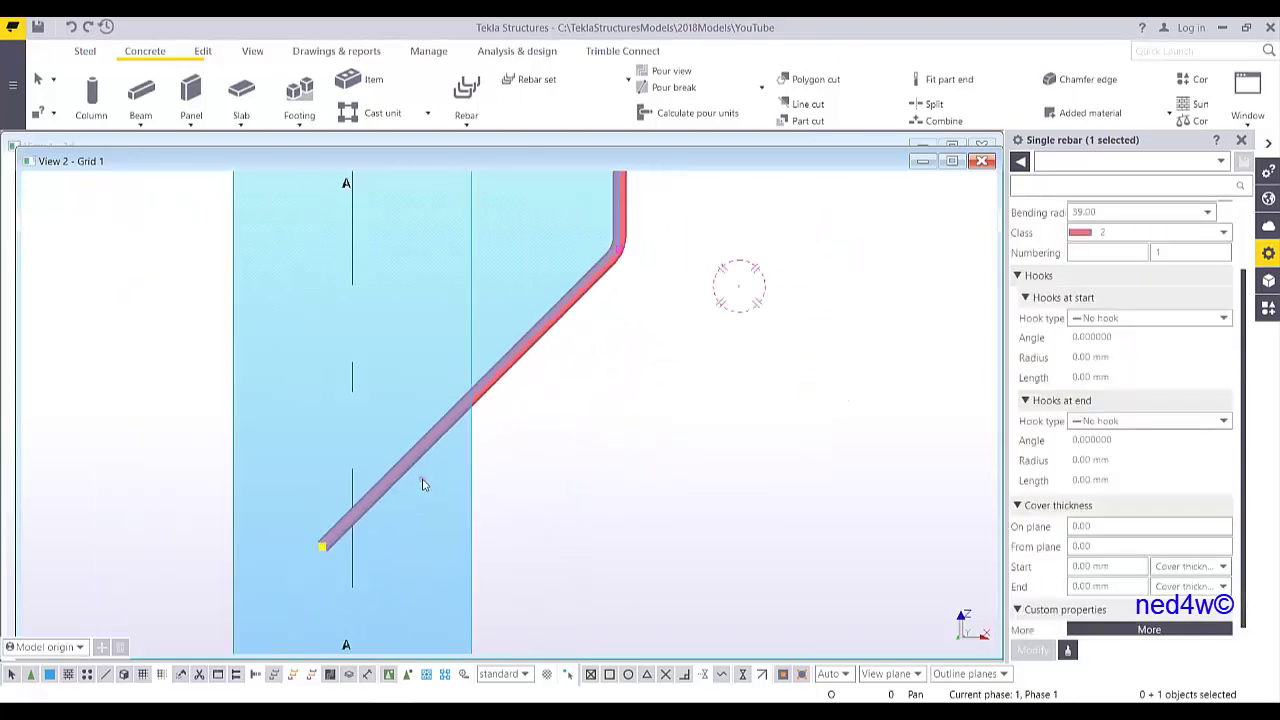
- Set the dowel bar's on-plane cover thickness to 50 mm
scroll(436, 457, "down", 2)
middle_click_drag(536, 508, 556, 572)
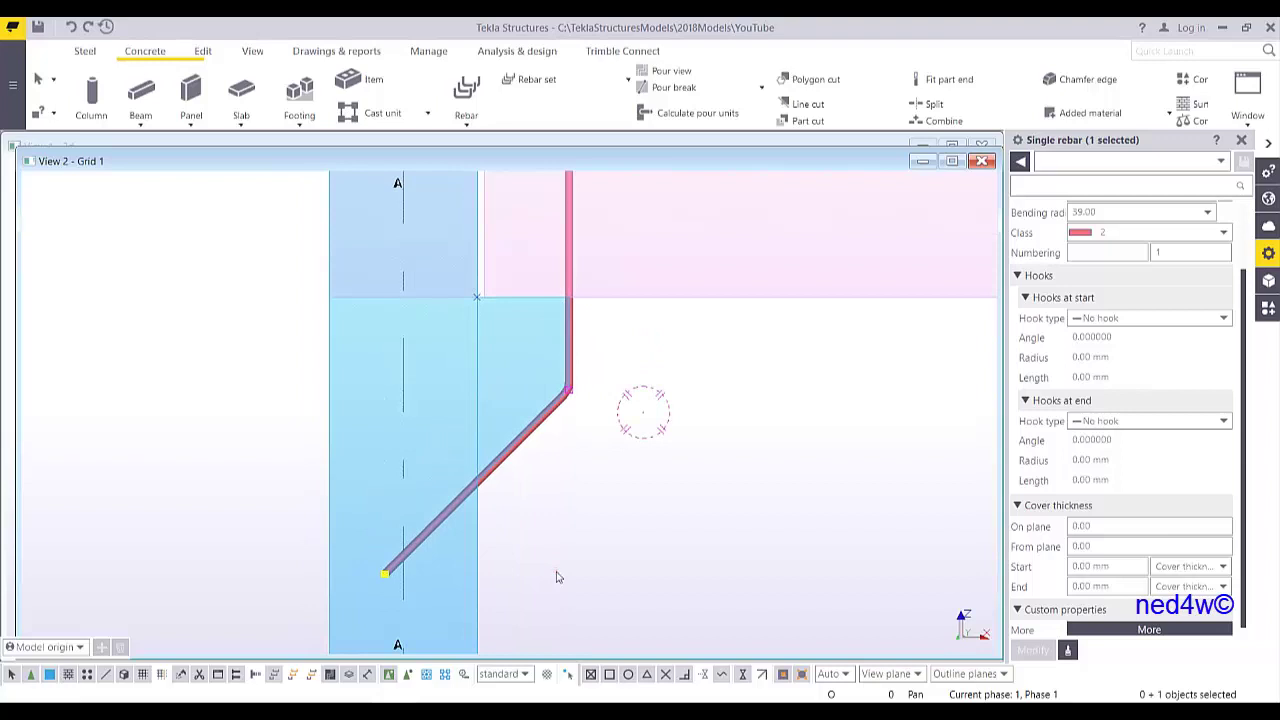
middle_click_drag(600, 425, 626, 522)
scroll(598, 511, "up", 2)
scroll(602, 512, "down", 3)
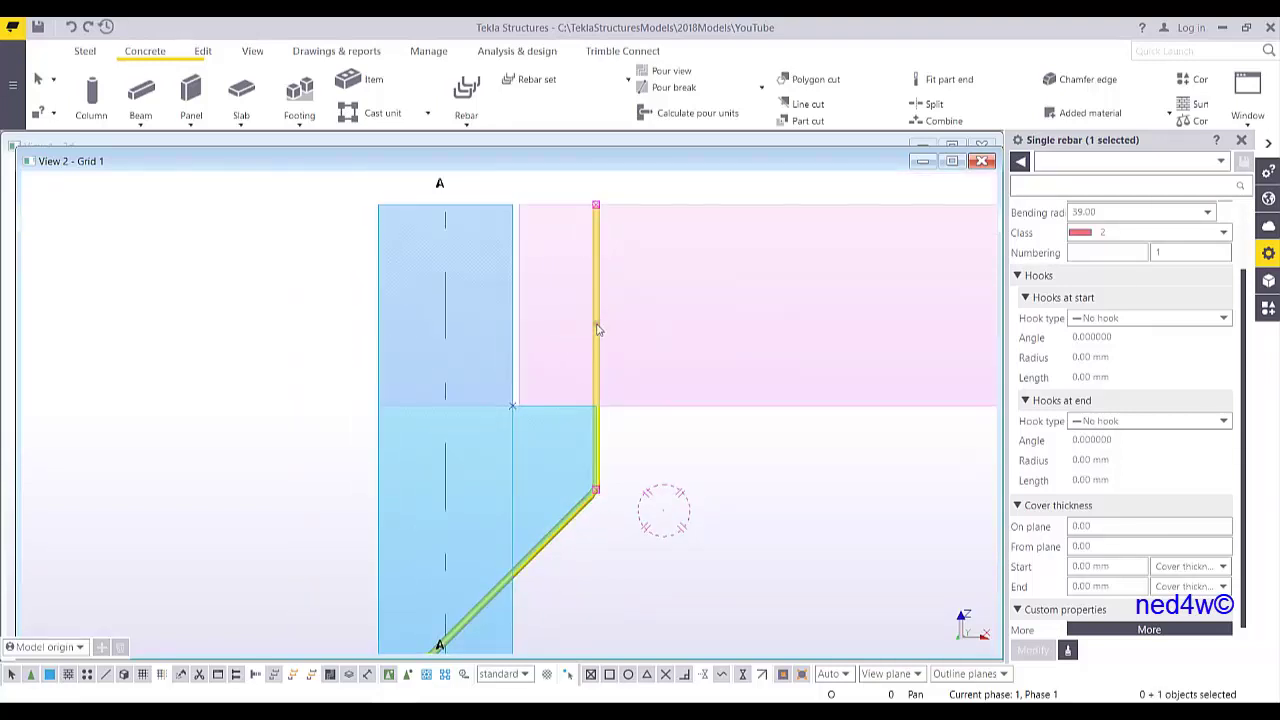
left_click(1116, 528)
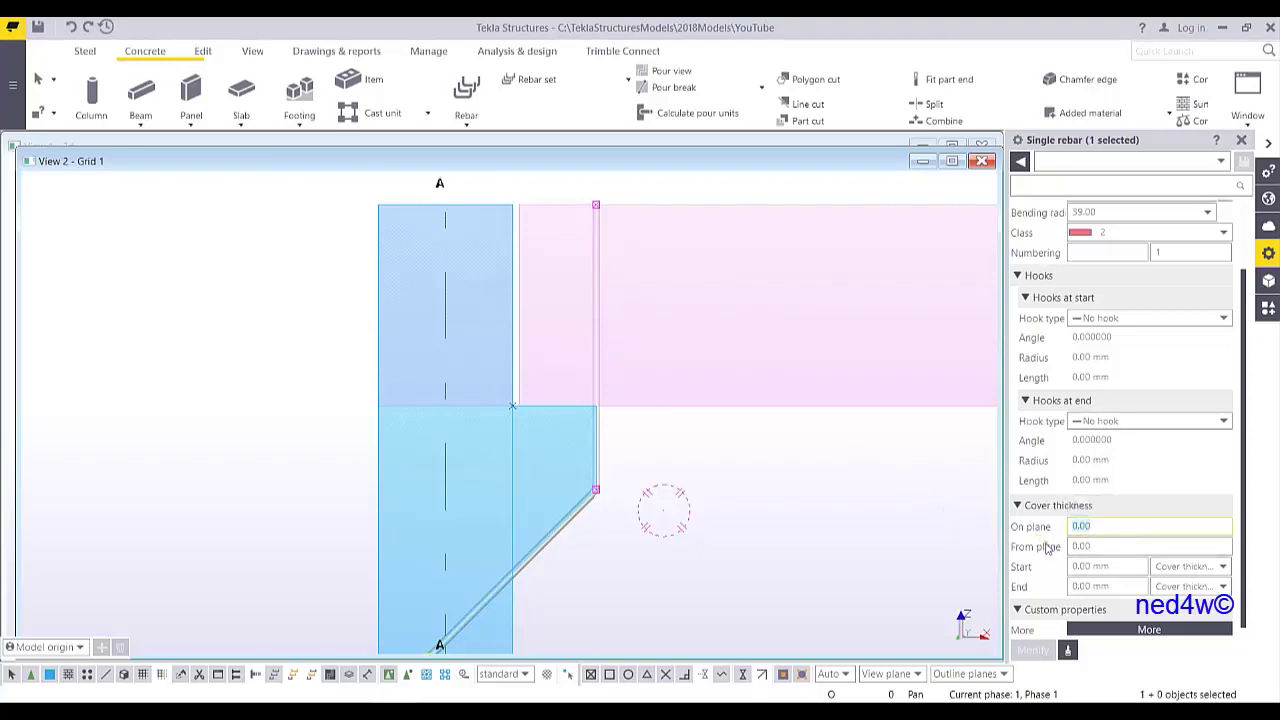
type("50")
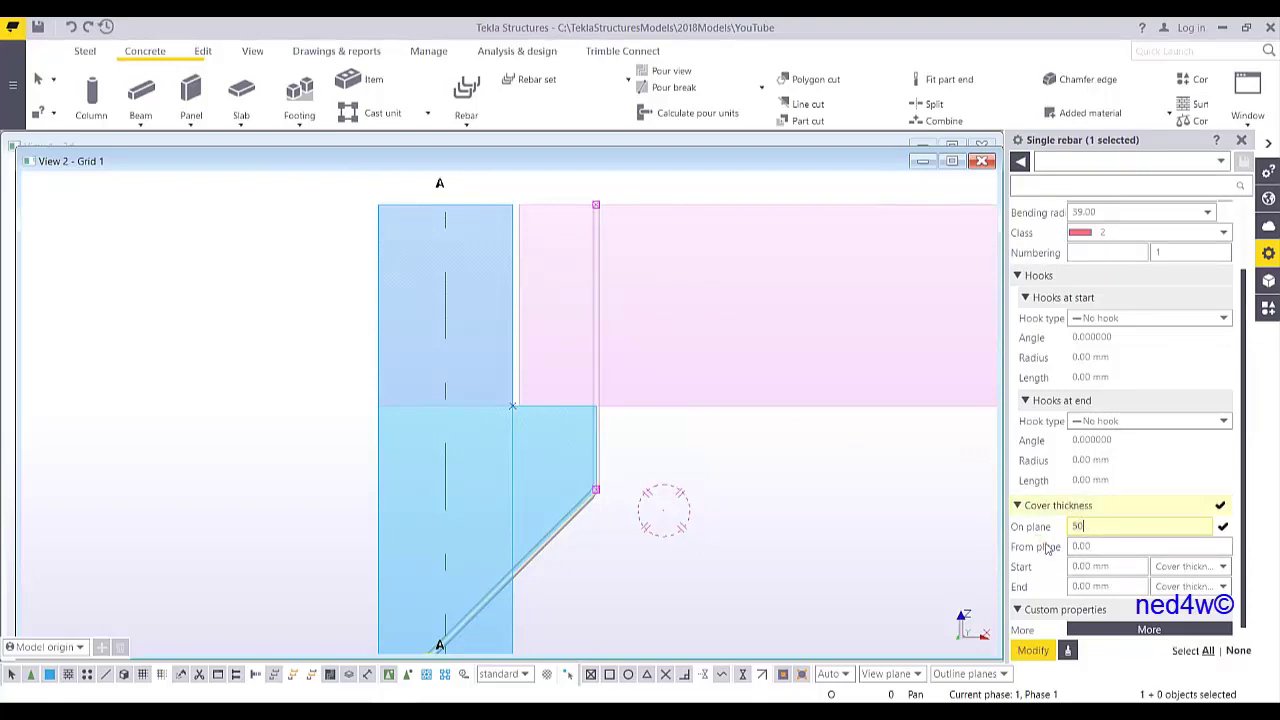
key("Return")
- Change the on-plane cover thickness of the dowel bar to 100 mm
left_click(1115, 528)
type("10")
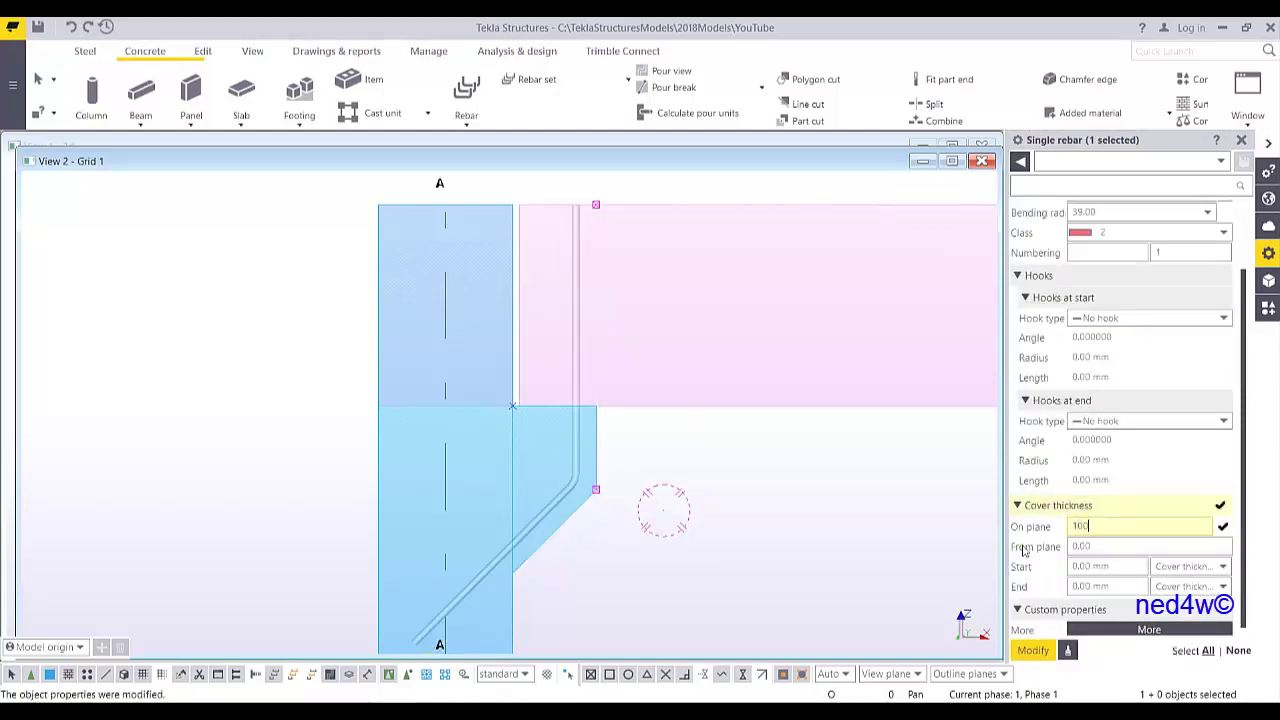
type("0")
left_click(1033, 650)
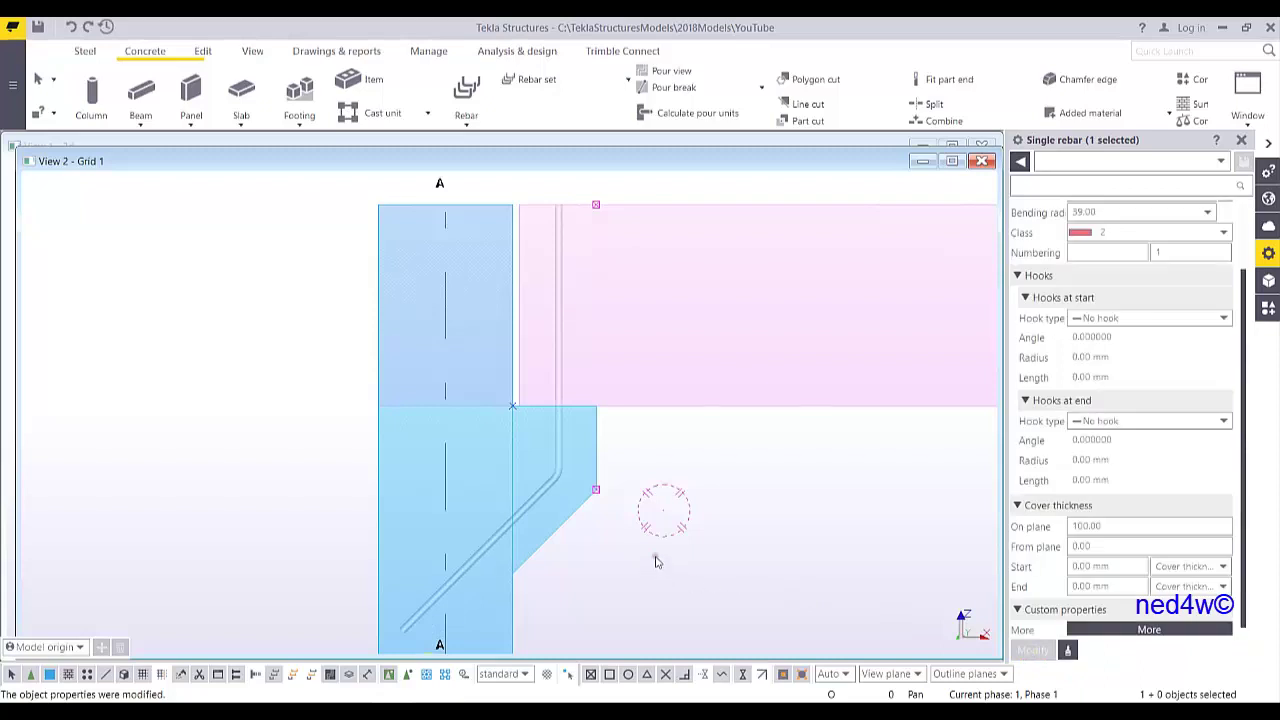
- Inquire column A's cast unit in a 3D view, check its parts and reinforcing bars lists, and close the report
middle_click_drag(654, 557, 660, 522)
scroll(570, 400, "up", 3)
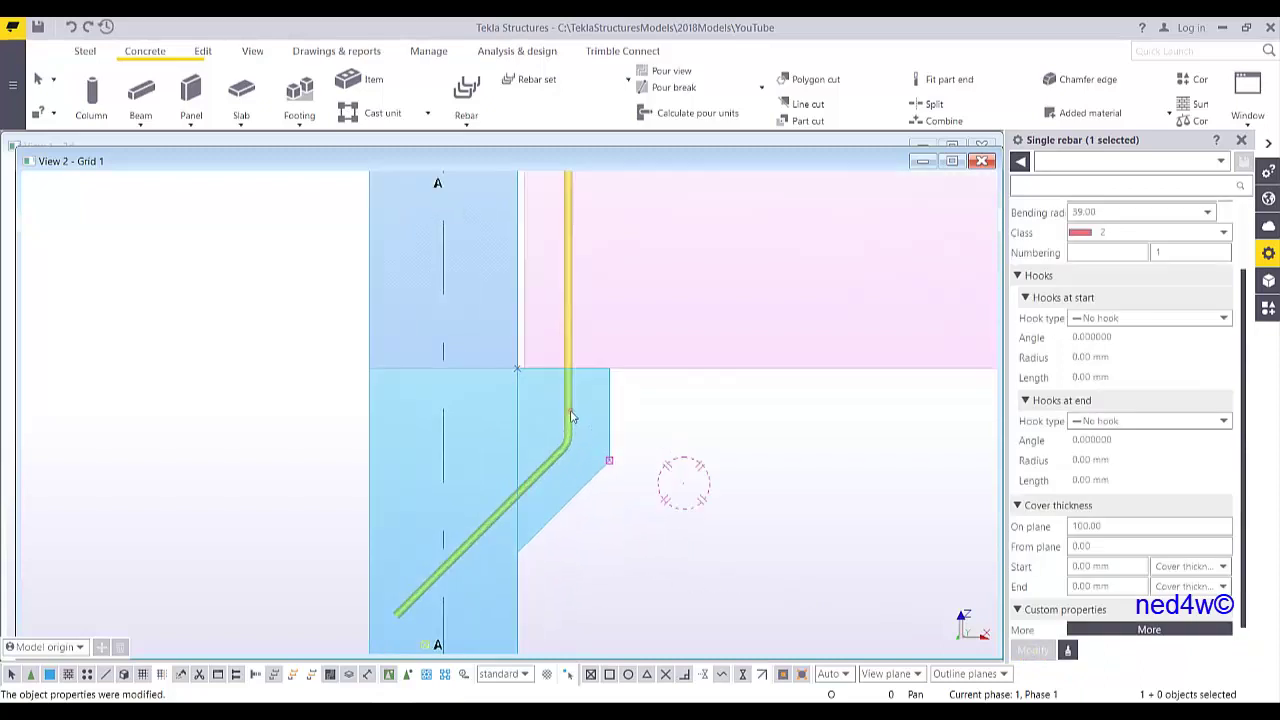
middle_click_drag(575, 393, 569, 323, "ctrl")
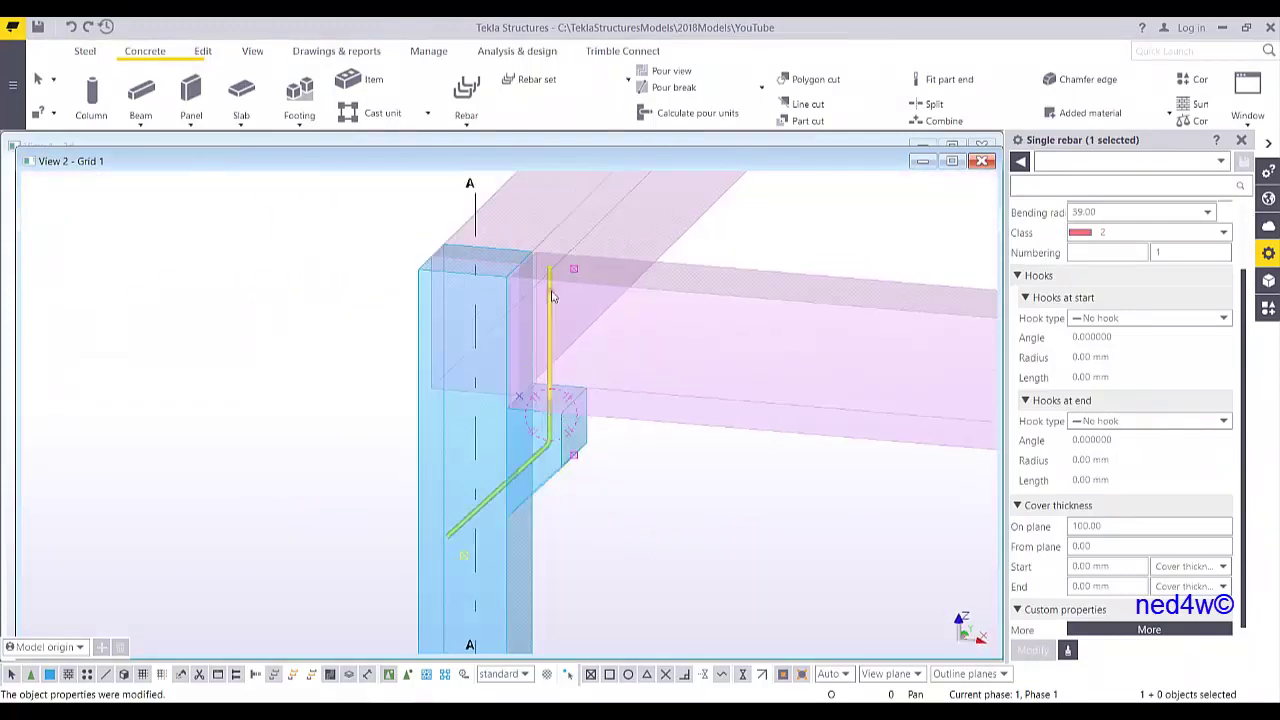
middle_click_drag(537, 378, 486, 466, "ctrl")
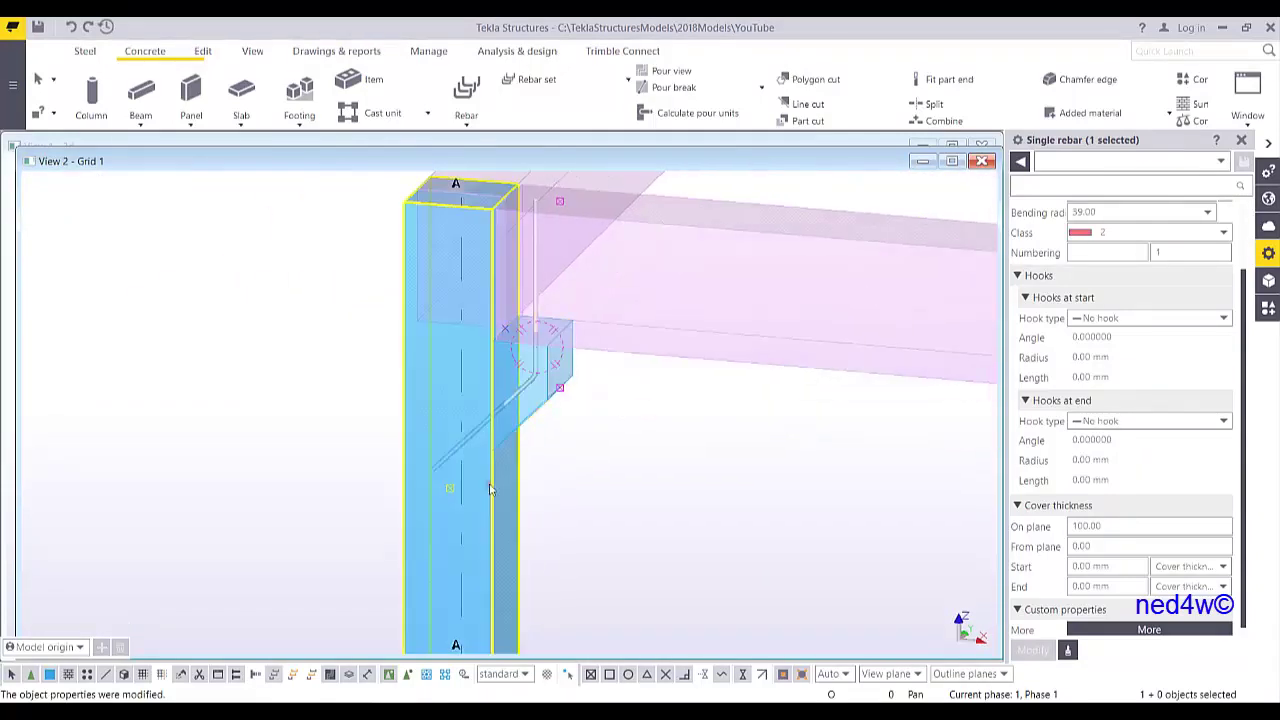
right_click(493, 490)
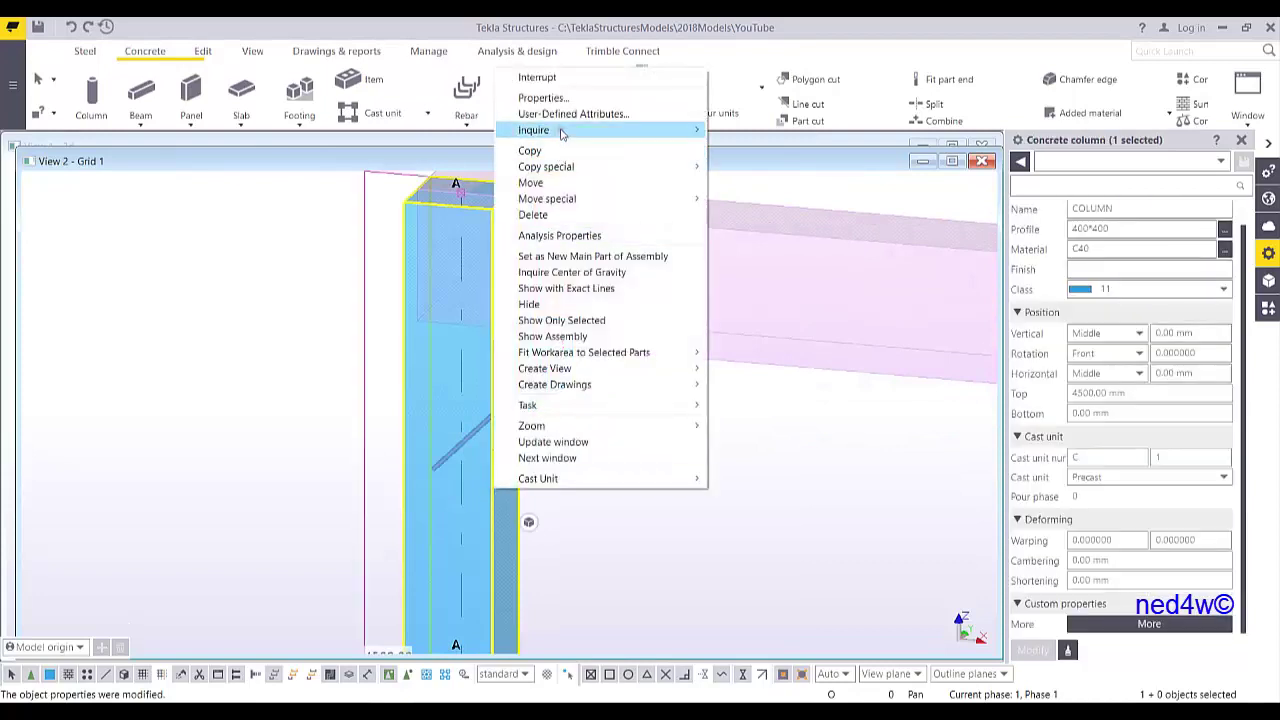
left_click(745, 147)
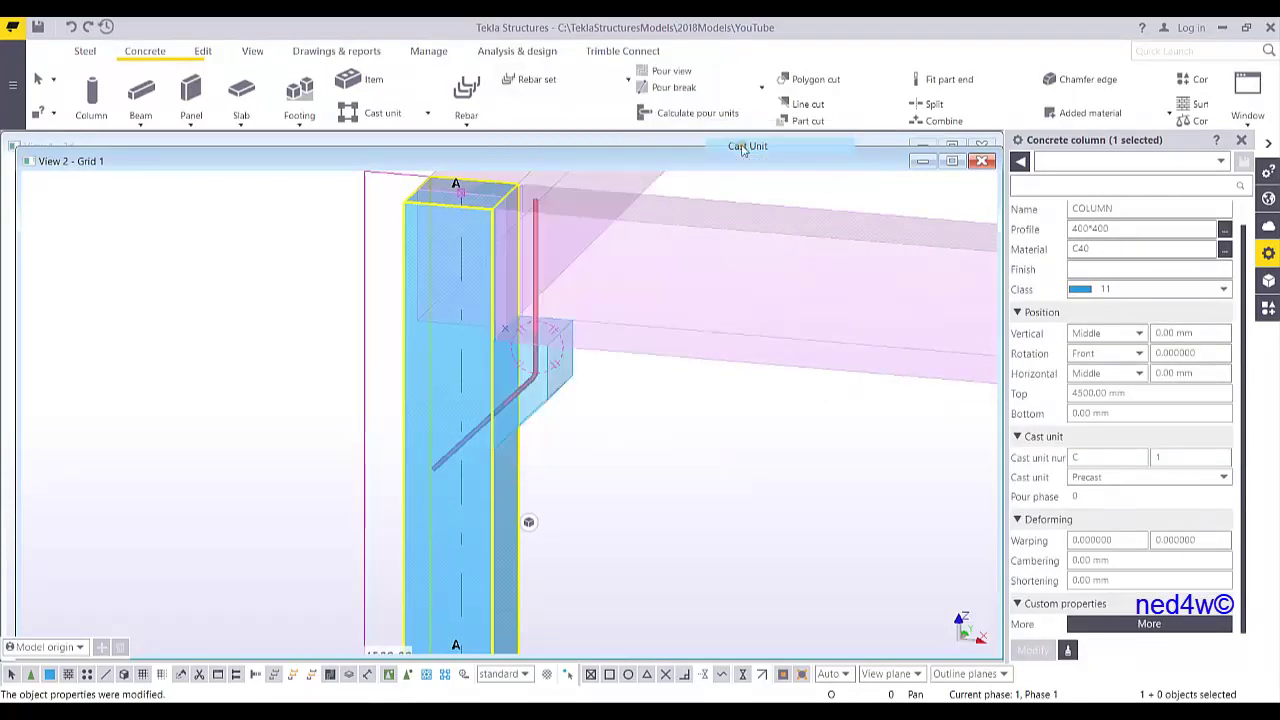
left_click_drag(289, 369, 316, 369)
left_click(287, 381)
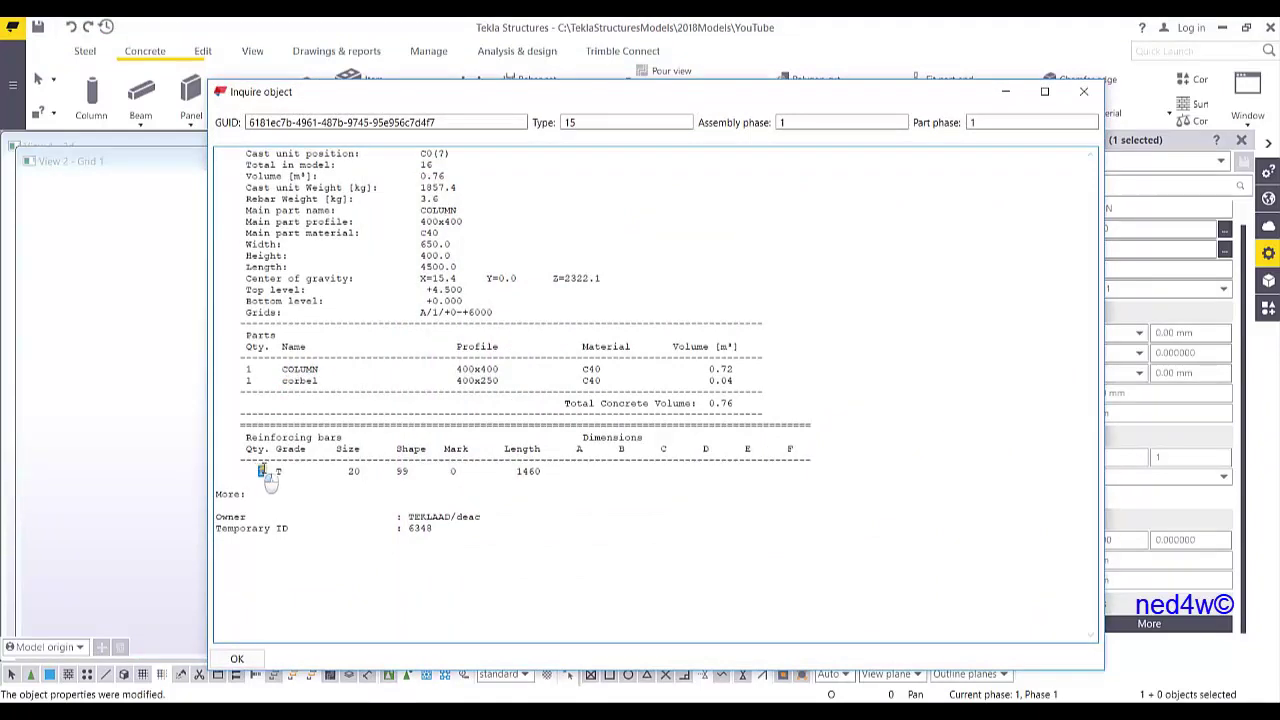
left_click_drag(260, 471, 377, 471)
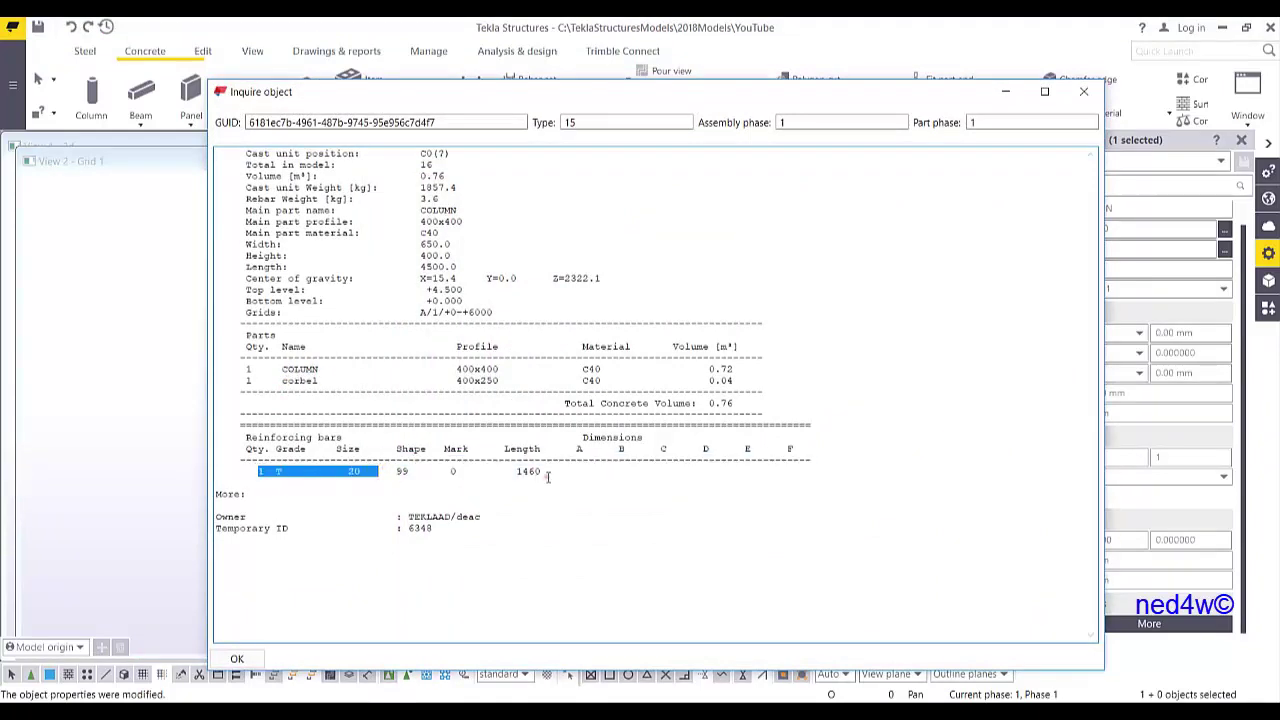
left_click(1083, 91)
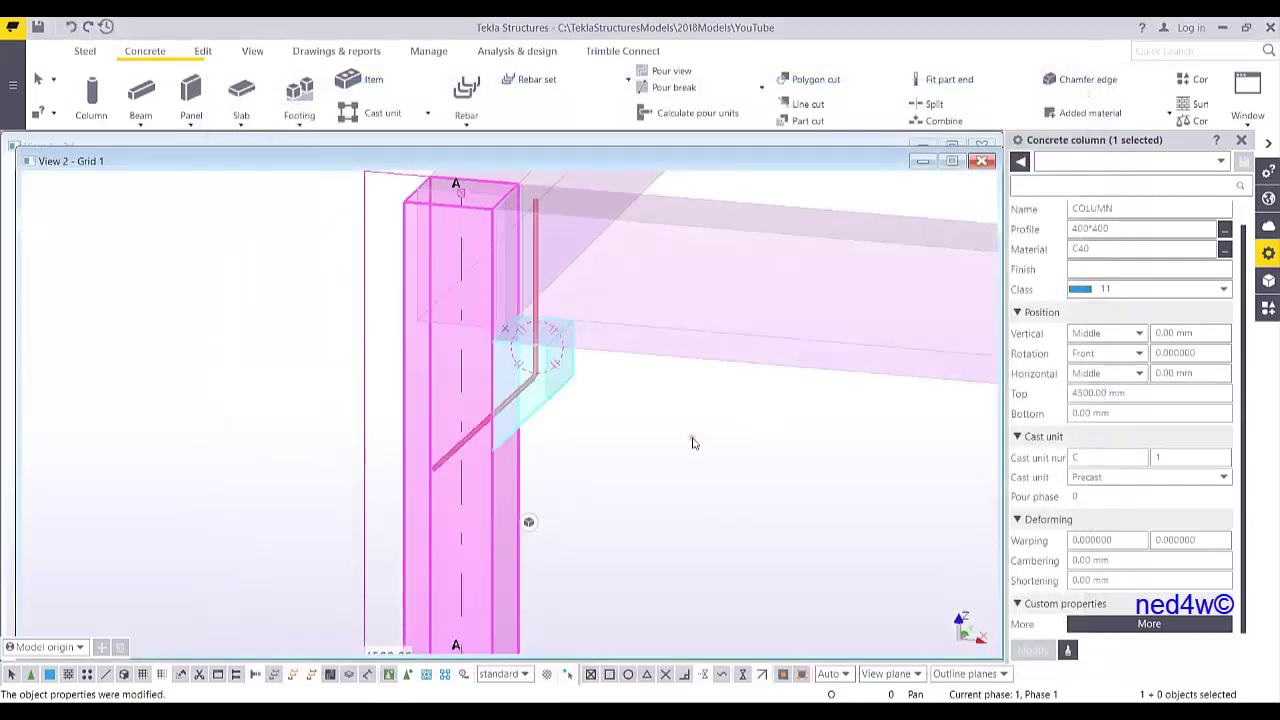
- Start a rebar group for the corbel with bar size 10
left_click(697, 439)
scroll(697, 439, "up", 6)
mouse_move(533, 360)
middle_mouse_down("ctrl")
mouse_move(577, 440)
mouse_move(586, 389)
mouse_move(517, 385)
mouse_move(646, 397)
mouse_move(637, 366)
mouse_move(620, 380)
mouse_move(594, 372)
mouse_move(590, 400)
mouse_move(585, 360)
mouse_move(560, 334)
mouse_move(585, 322)
middle_mouse_up("ctrl")
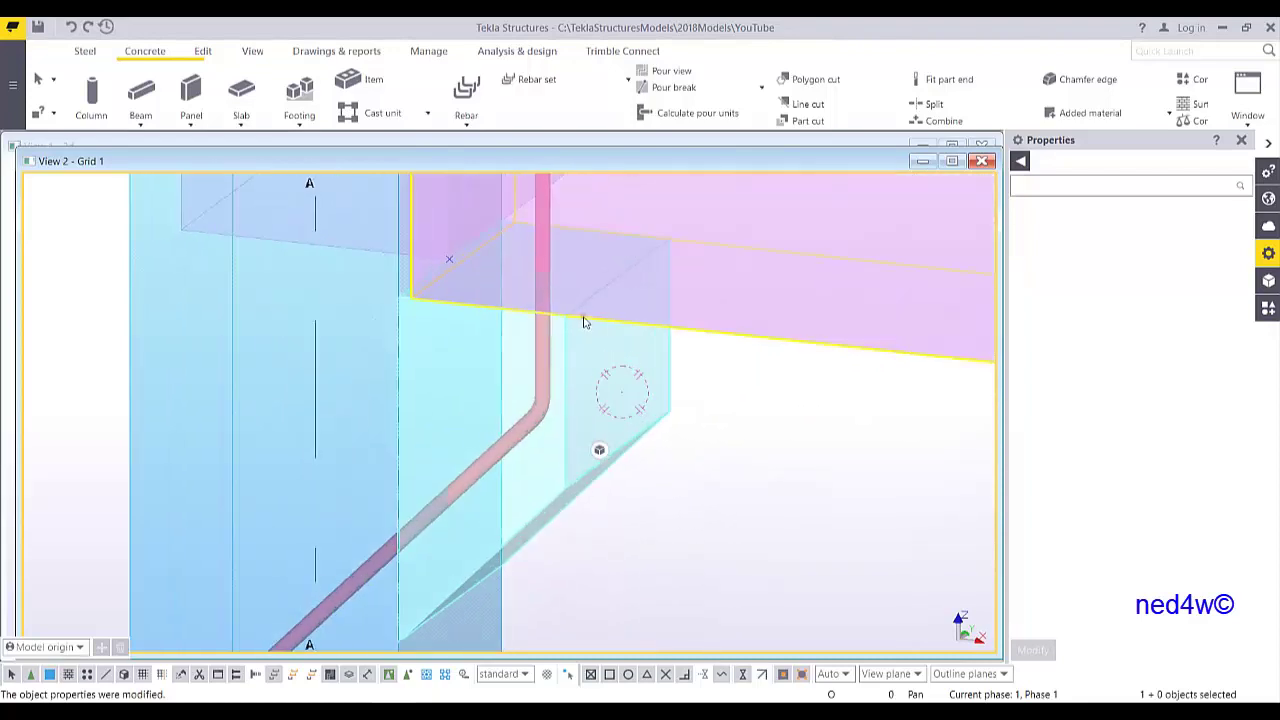
left_click(466, 114)
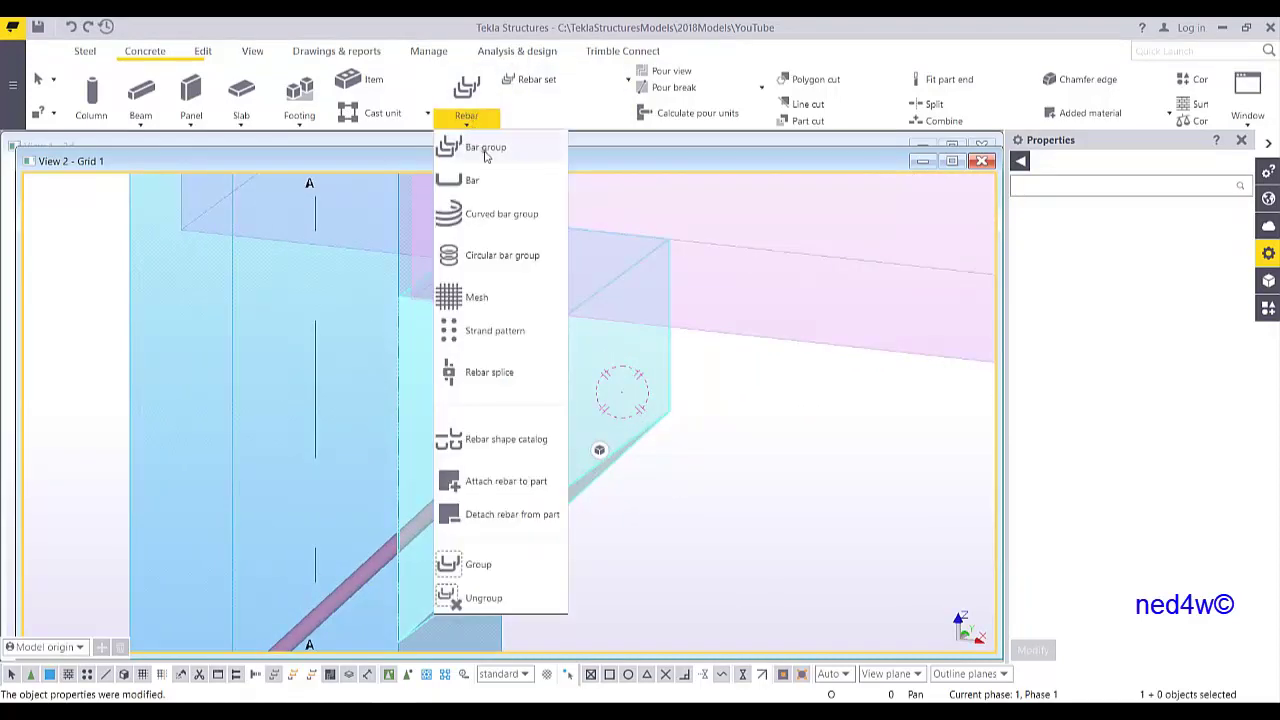
left_click(485, 150)
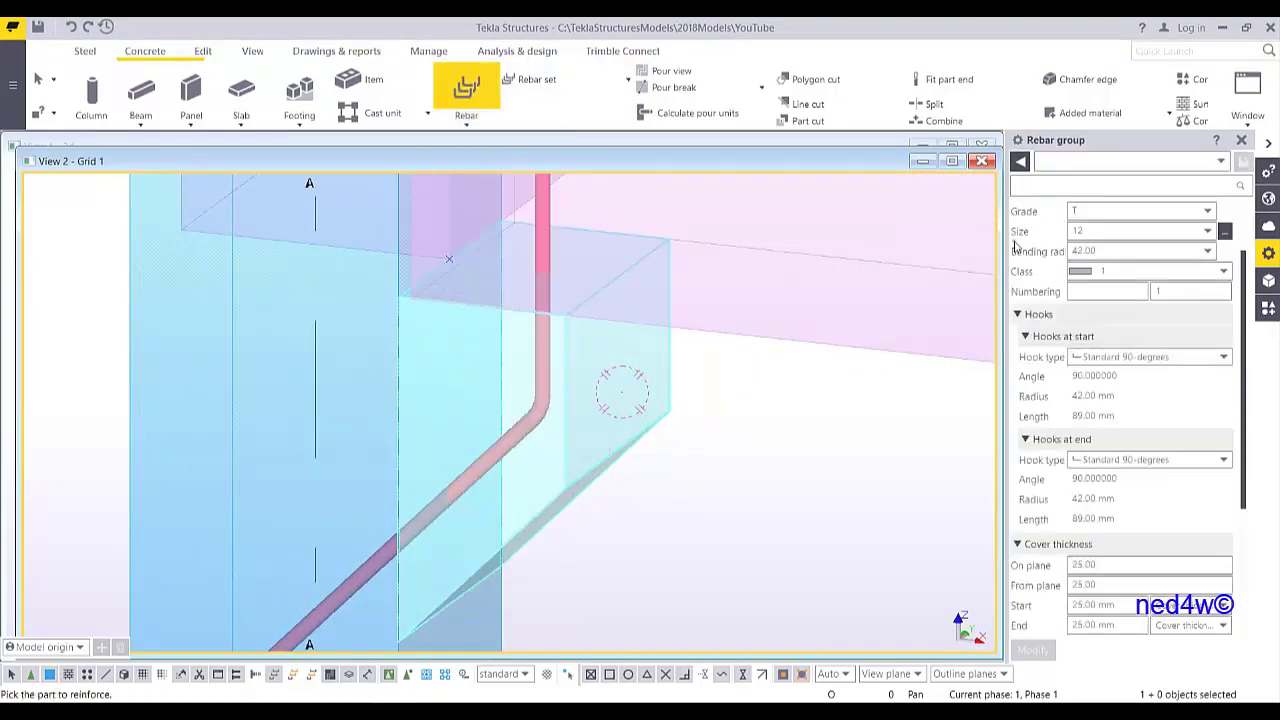
left_click(1101, 233)
left_click(1094, 283)
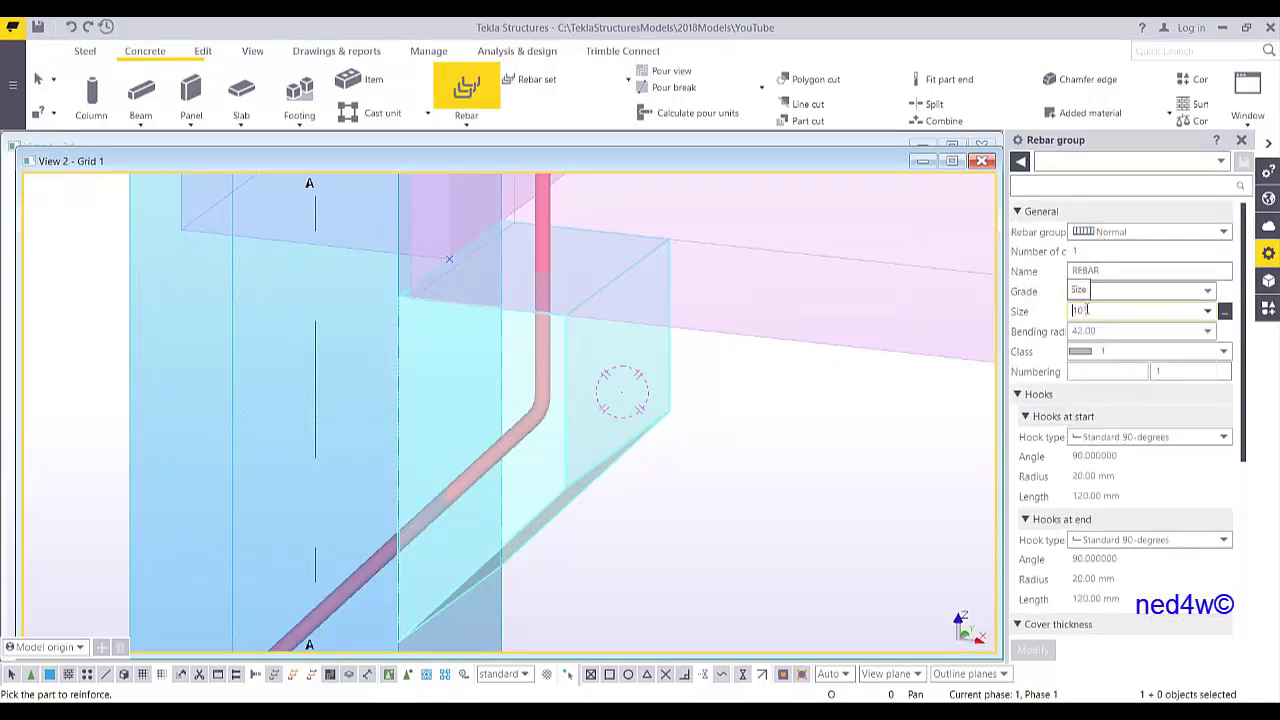
left_click(1088, 310)
left_click(1097, 293)
left_click(1091, 293)
- Set the rebar group's bending radius to 20 mm and its class to 6
left_click(1103, 330)
left_click_drag(1104, 330, 1014, 349)
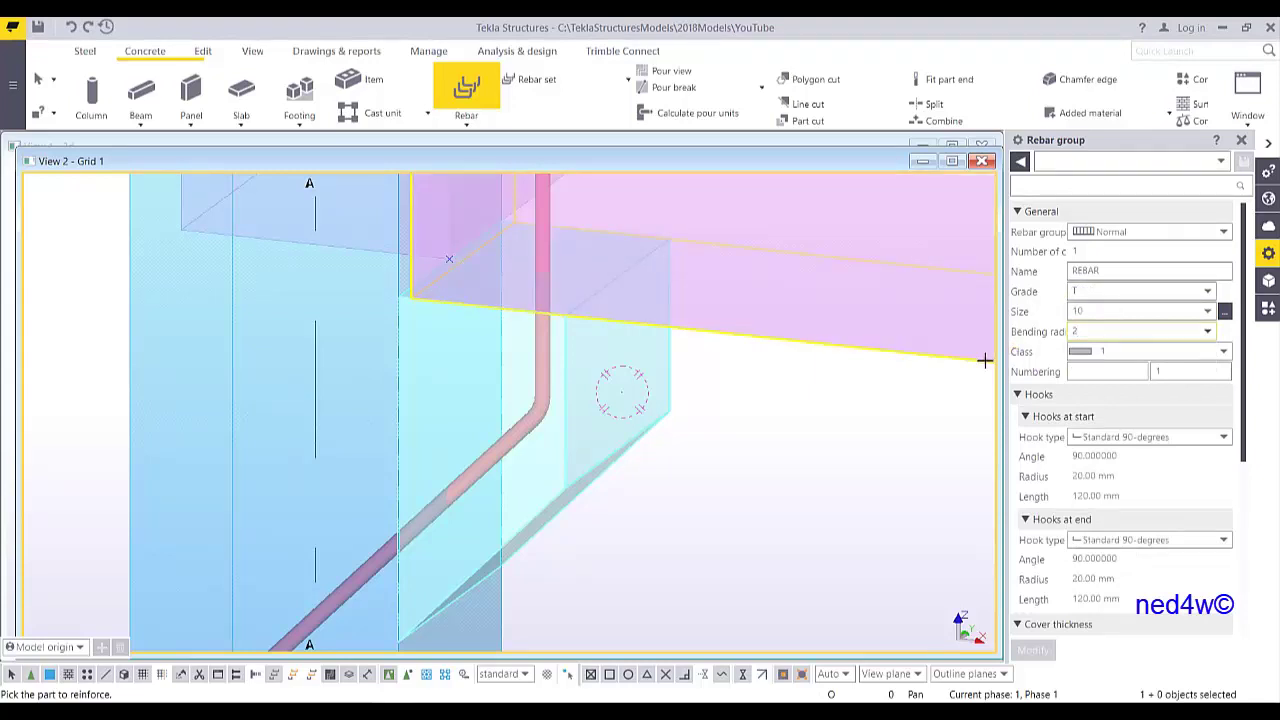
type("20")
left_click(1109, 351)
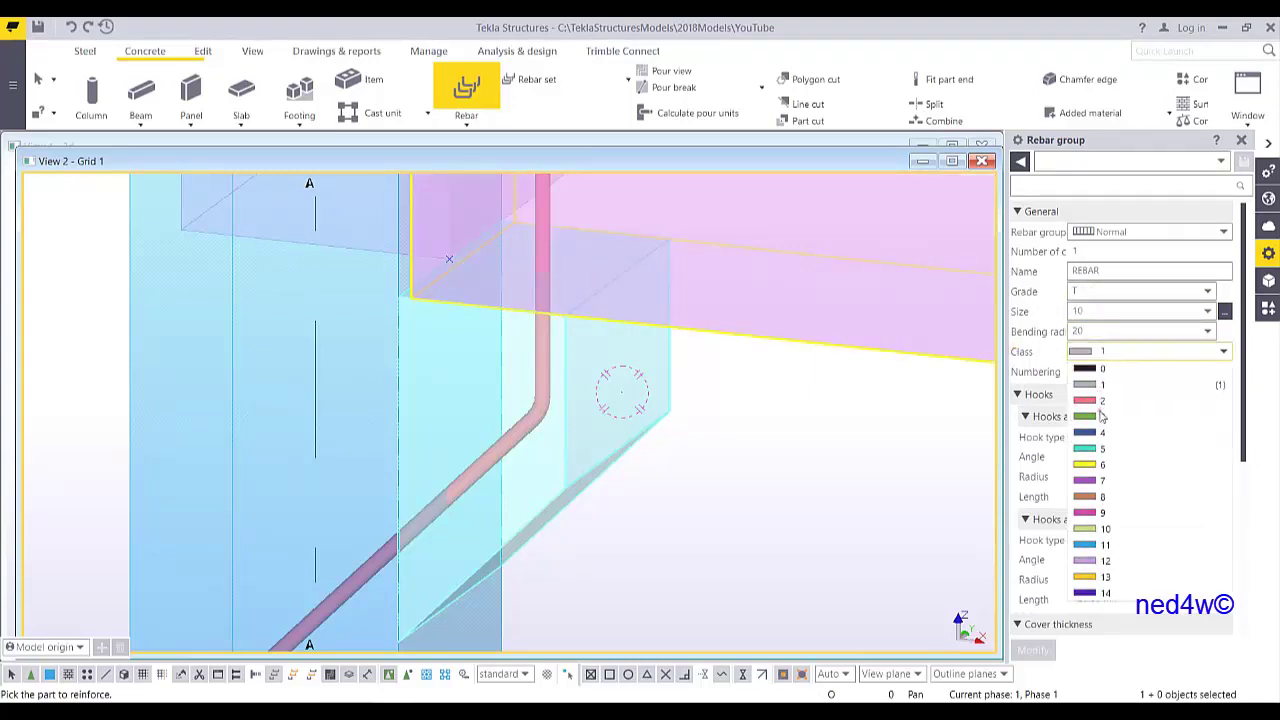
left_click(1095, 465)
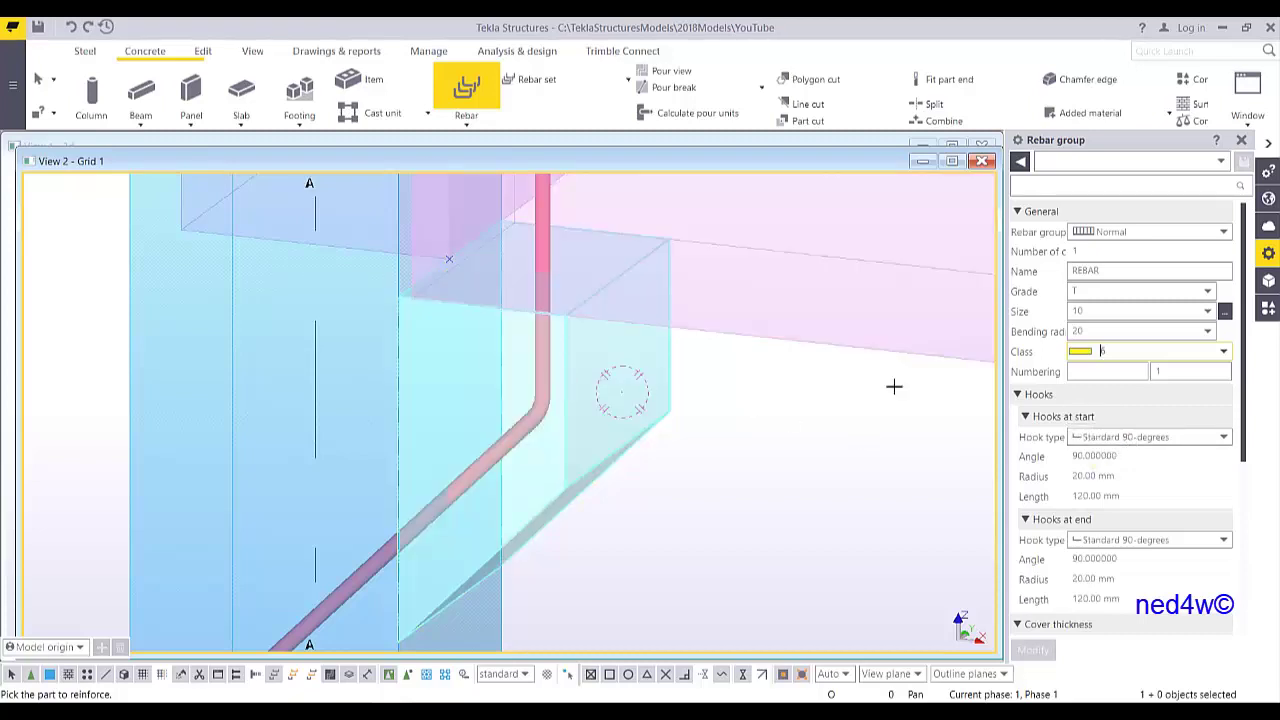
left_click(1120, 442)
left_click(1118, 443)
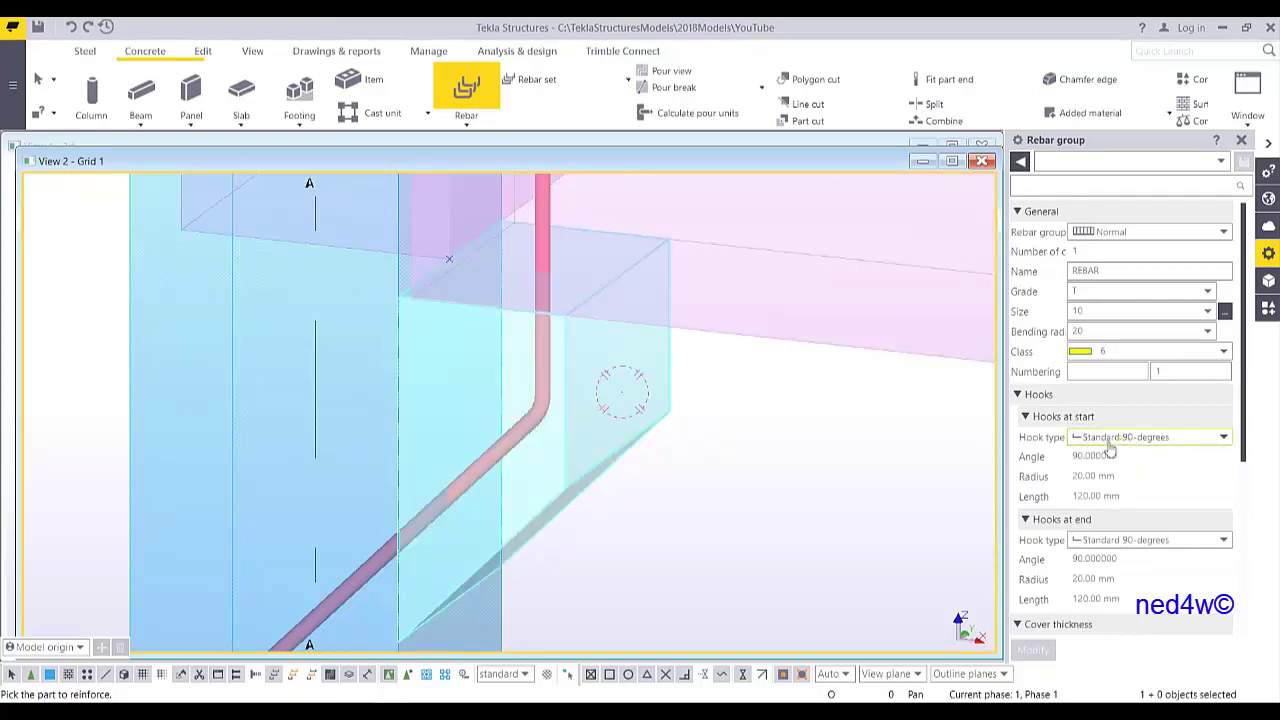
scroll(1107, 497, "down", 3)
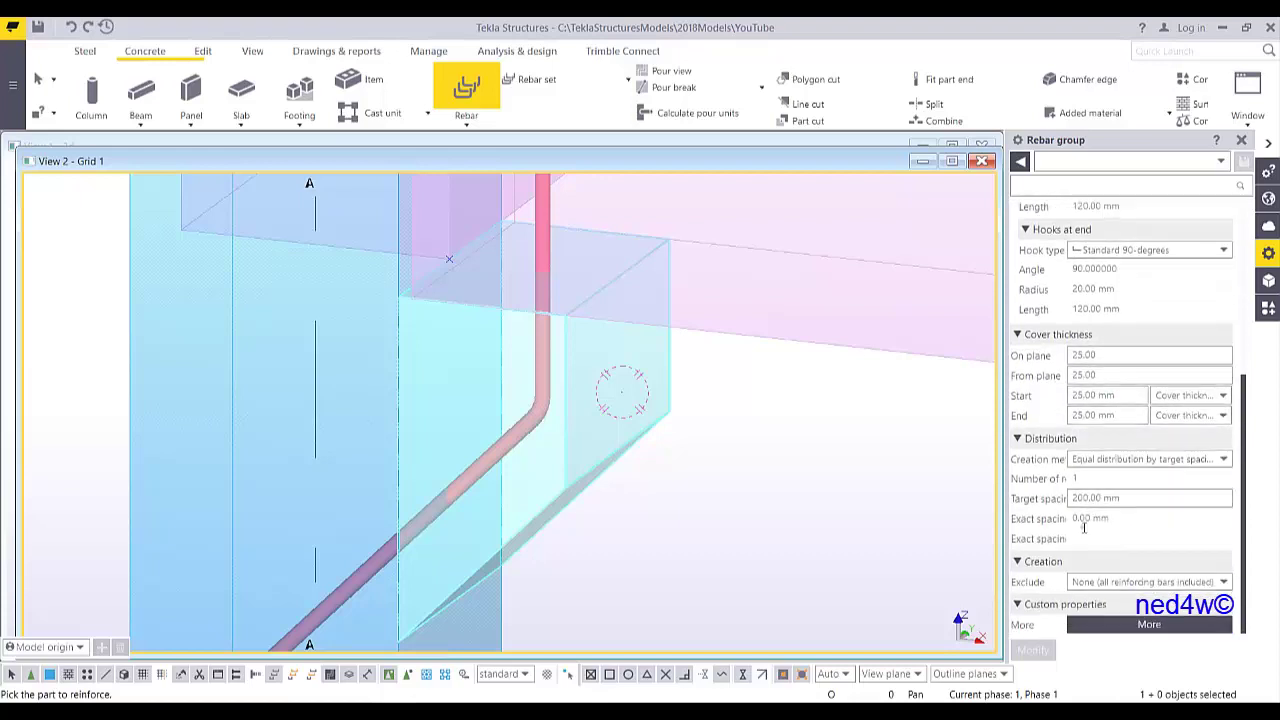
- Pick the corbel as the part to reinforce and outline a closed 650 by 400 mm horizontal stirrup around column and corbel at the corbel's top
middle_click_drag(448, 439, 650, 382)
scroll(714, 383, "down", 2)
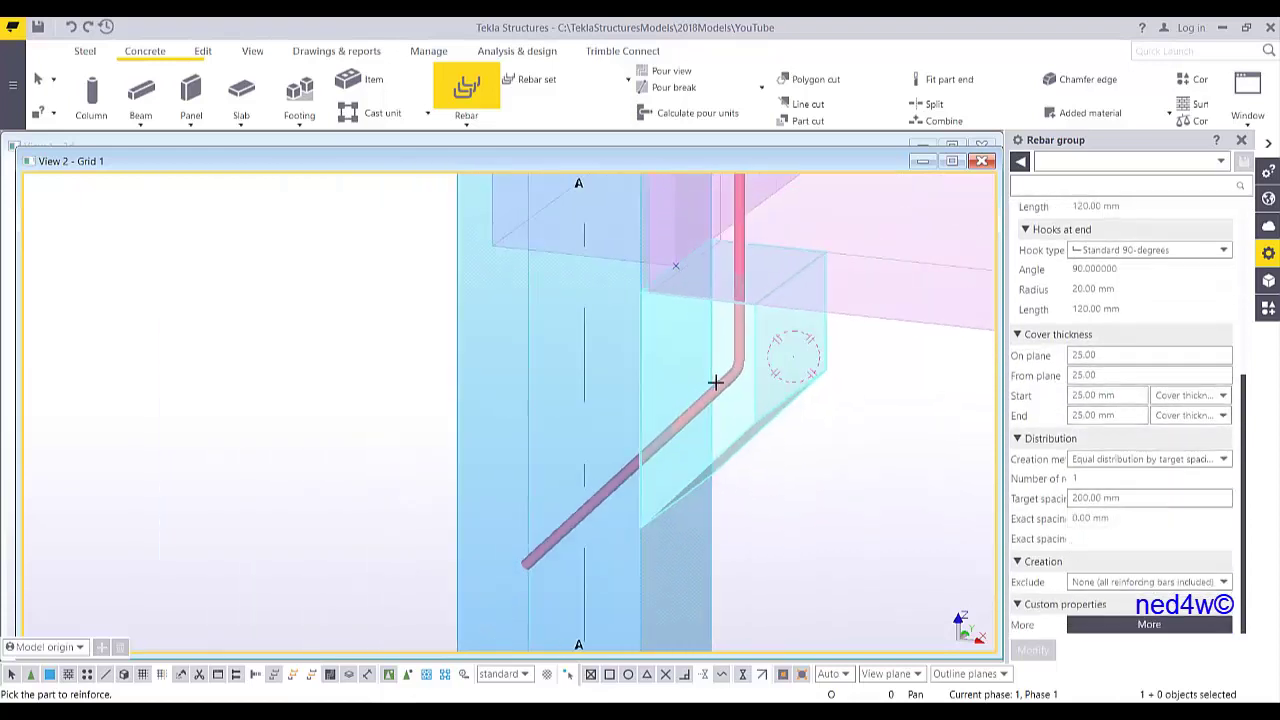
left_click(760, 420)
middle_click_drag(760, 363, 783, 440, "ctrl")
scroll(764, 374, "up", 2)
scroll(763, 374, "down", 2)
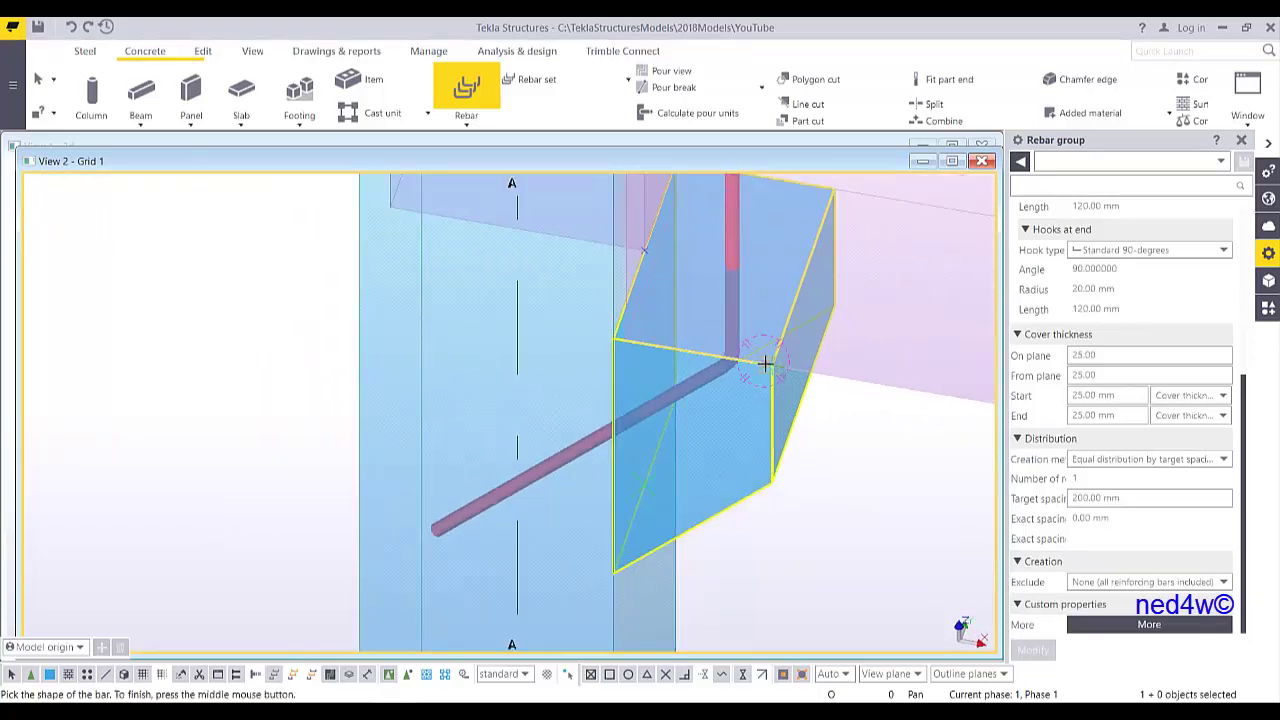
middle_click_drag(714, 357, 718, 438, "ctrl")
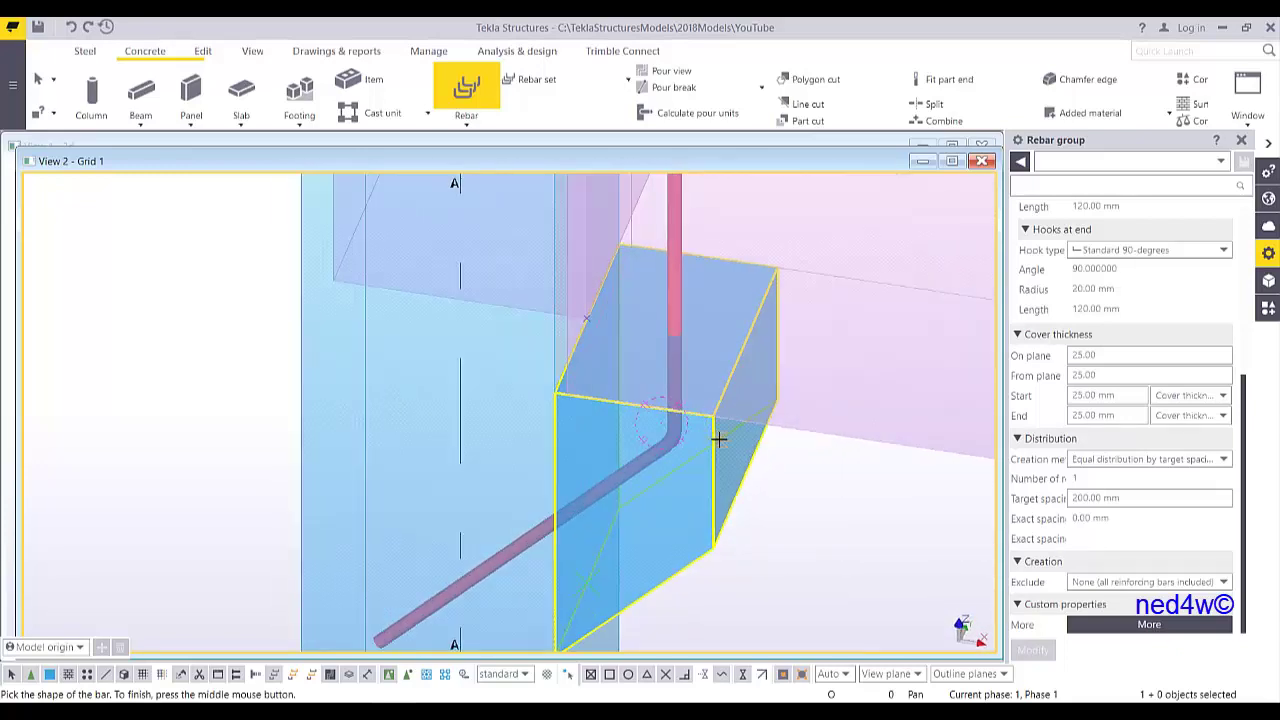
left_click(302, 353)
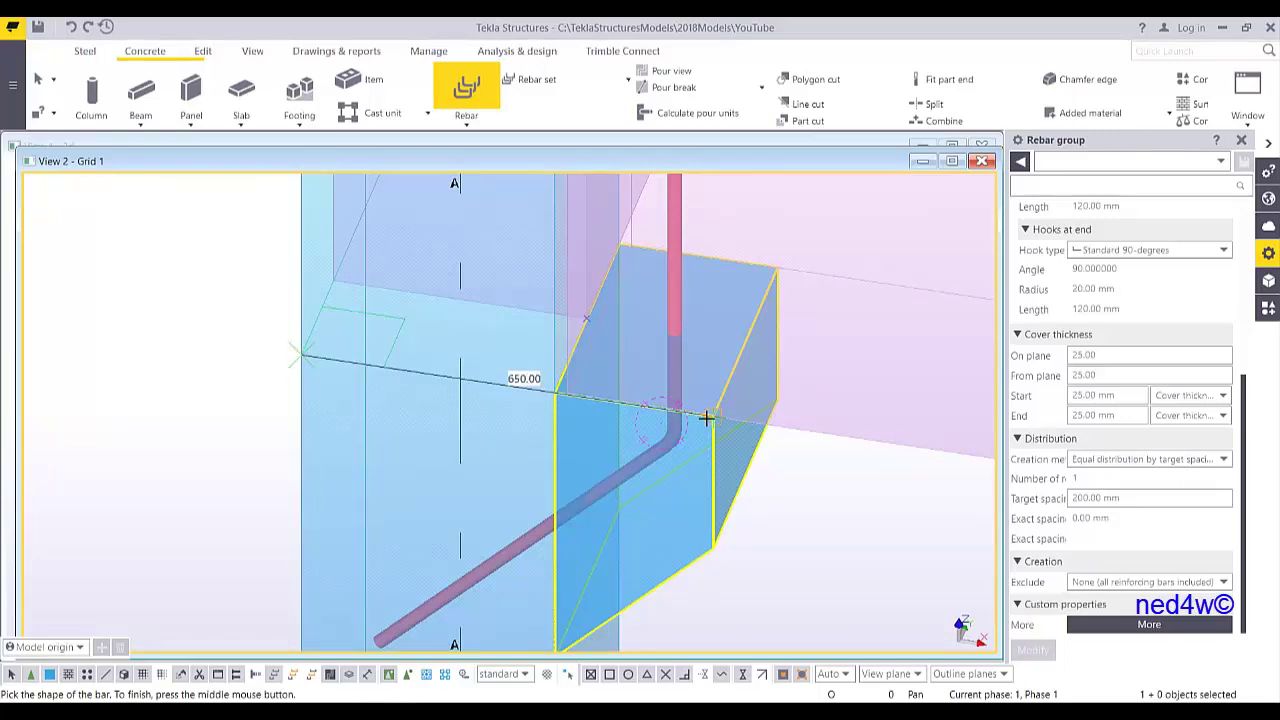
middle_click_drag(357, 294, 470, 260, "ctrl")
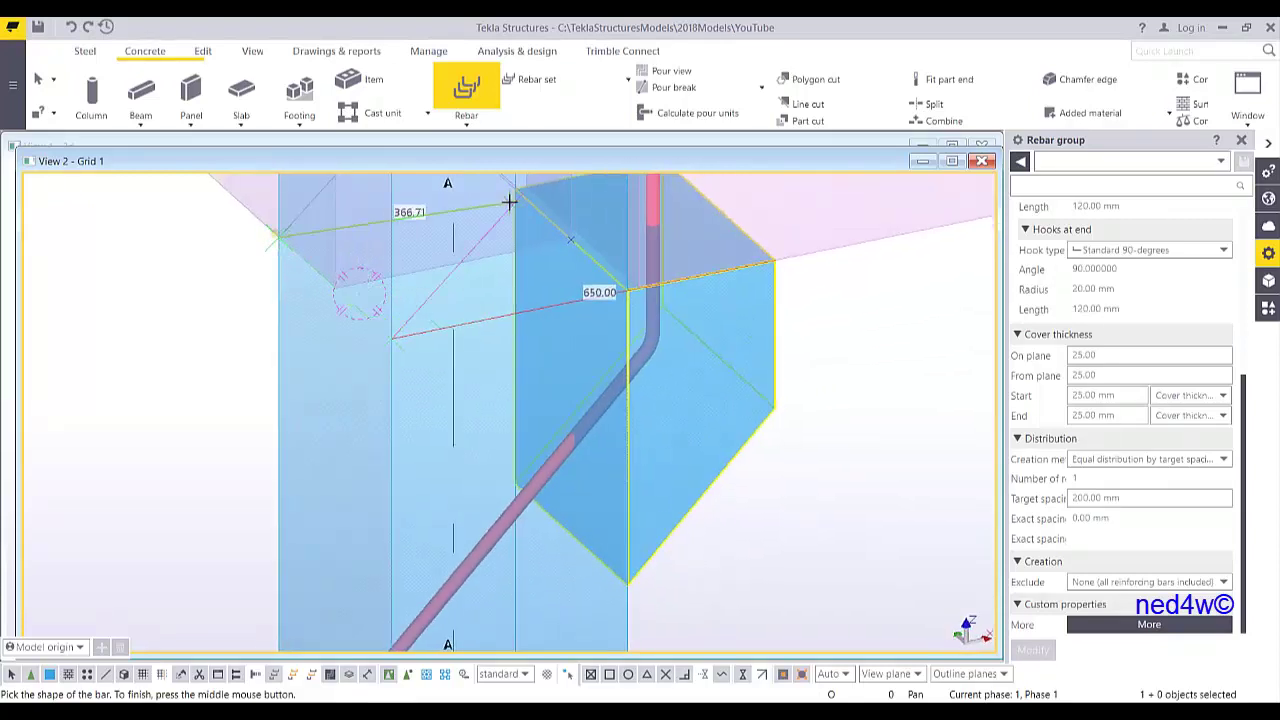
middle_click_drag(471, 206, 457, 337, "ctrl")
middle_click_drag(569, 317, 531, 314, "ctrl")
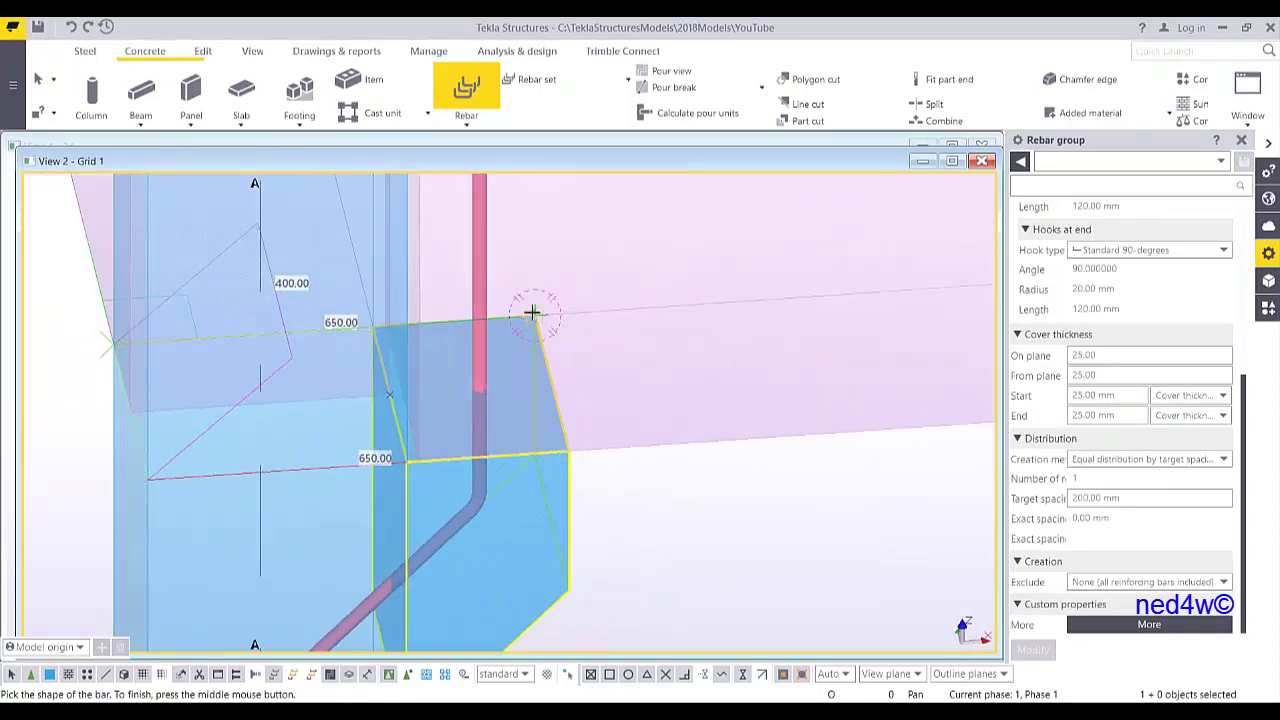
left_click(568, 451)
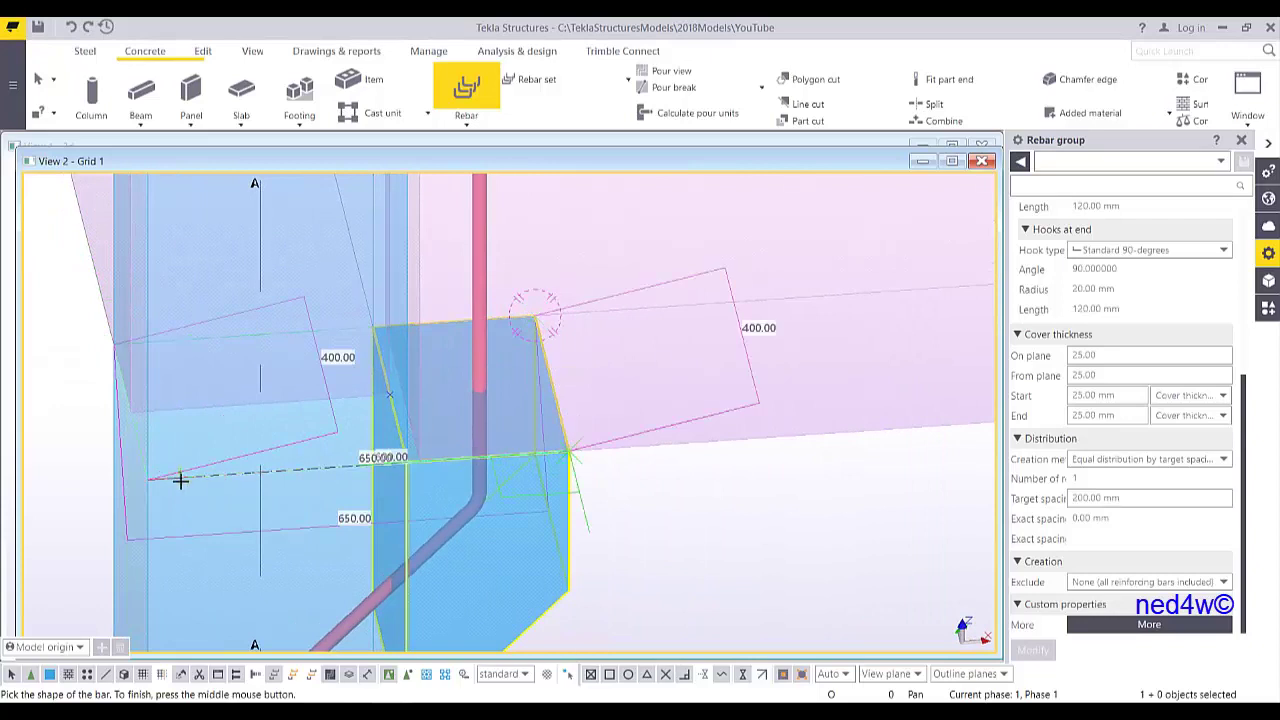
left_click(147, 478)
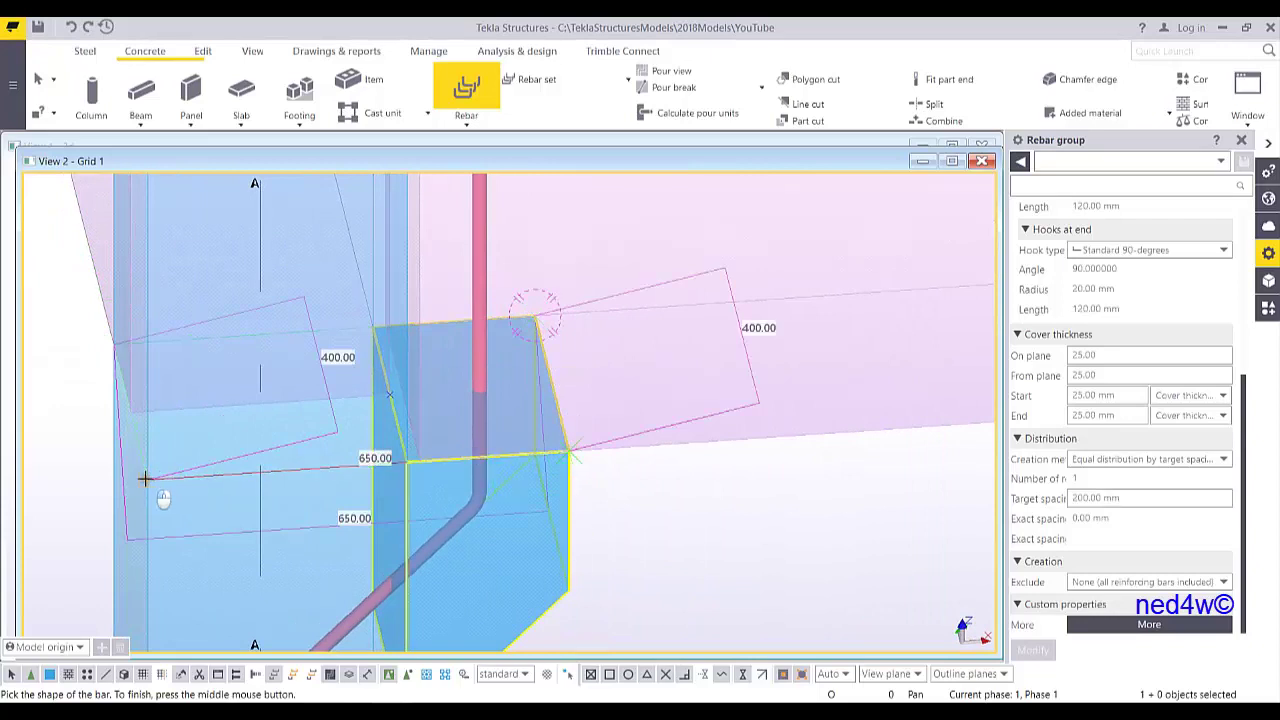
middle_click(238, 378)
- Distribute the horizontal stirrups from the corbel's top outer corner down to the lower corner of its outer face
scroll(571, 448, "up", 4)
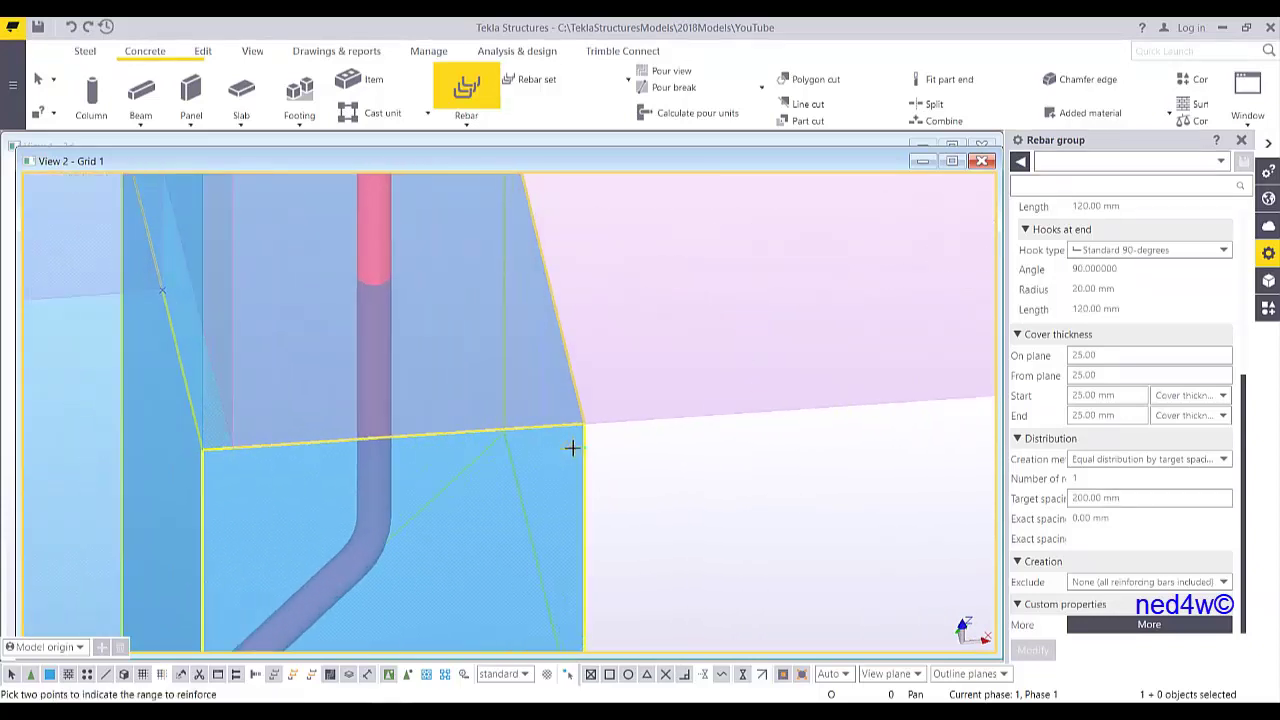
left_click(586, 424)
middle_click_drag(612, 580, 574, 377)
scroll(574, 377, "down", 4)
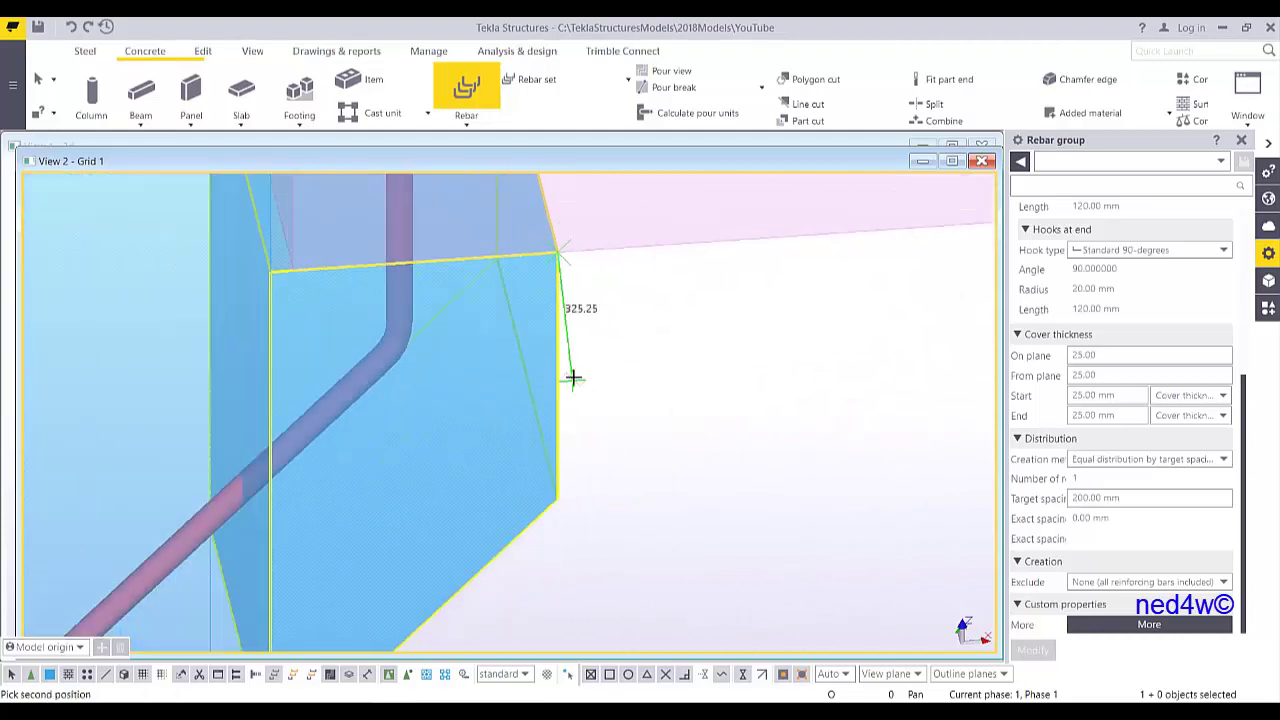
left_click(560, 488)
middle_click_drag(560, 486, 594, 420, "ctrl")
- Set the target spacing of the horizontal stirrup group to 100 mm
left_click(652, 333)
middle_click_drag(620, 362, 526, 462, "ctrl")
left_click(525, 461)
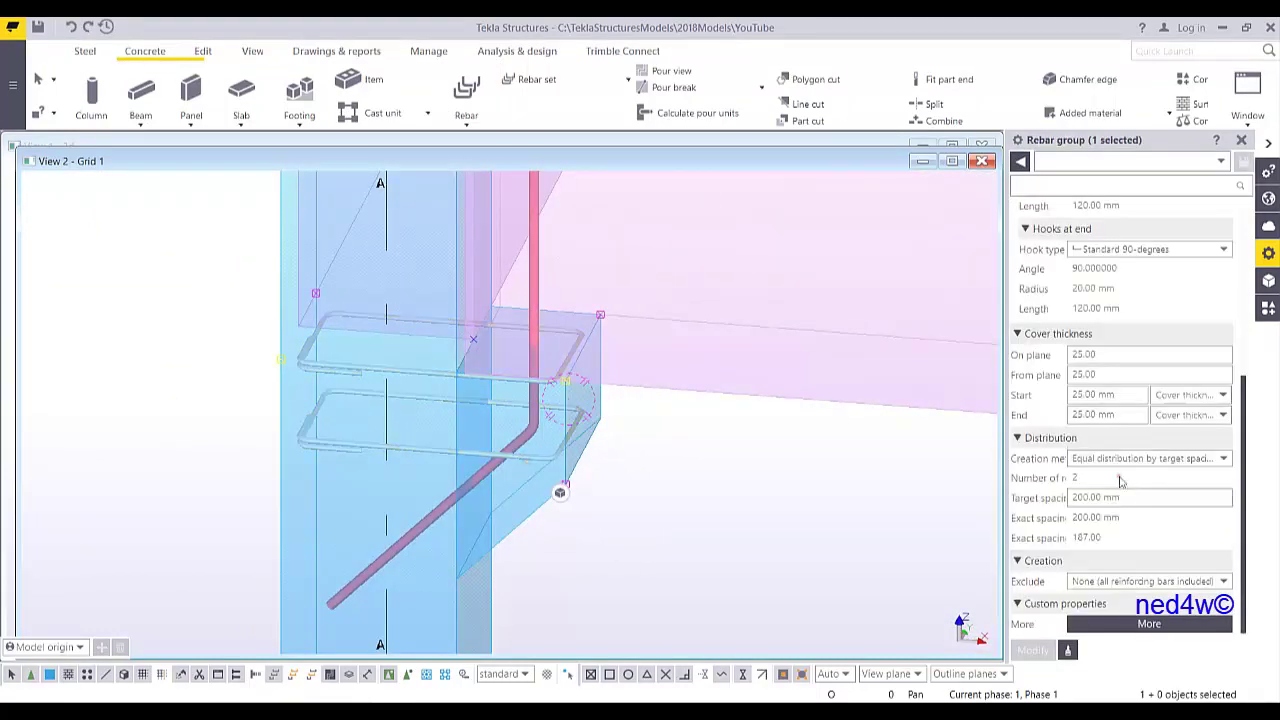
left_click(1127, 500)
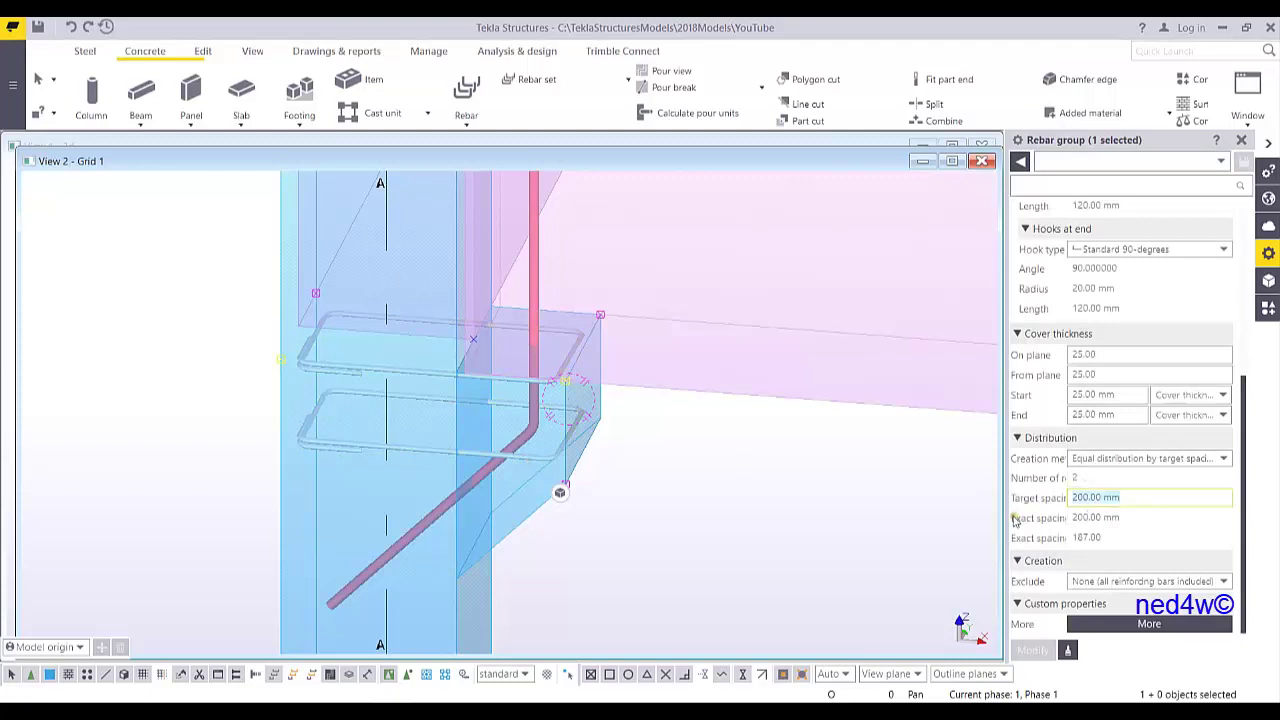
type("100")
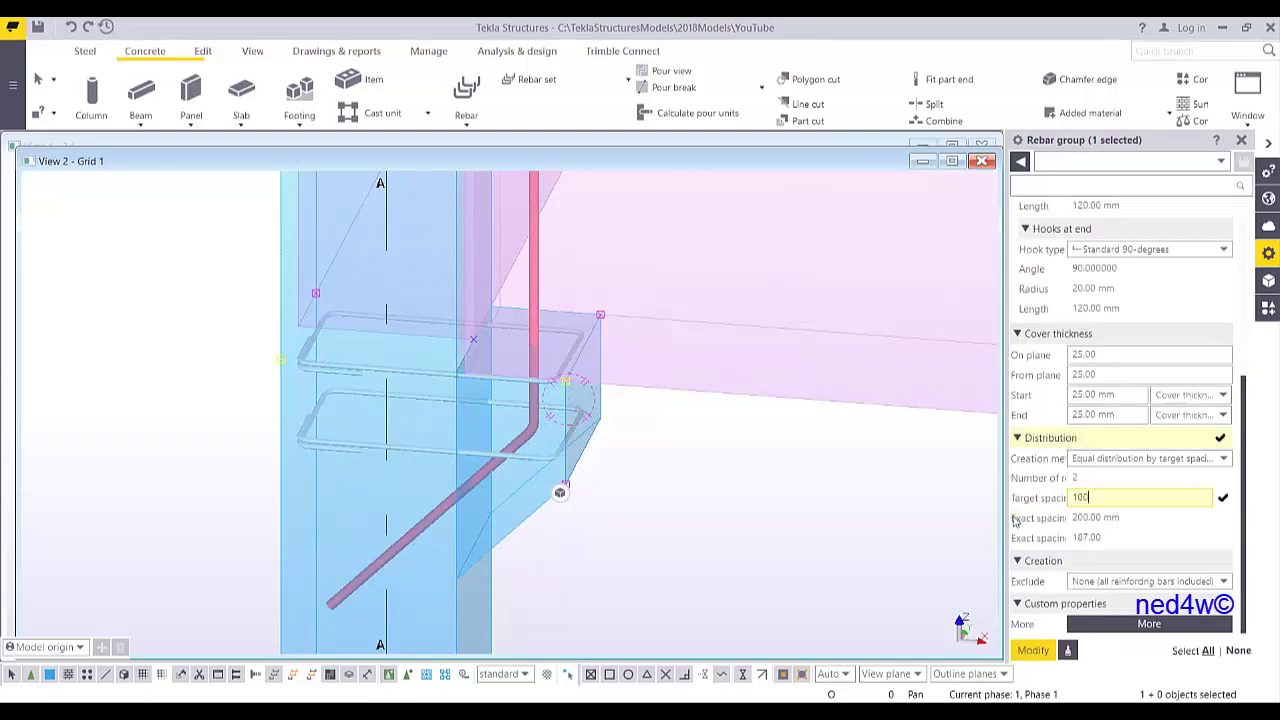
key("Return")
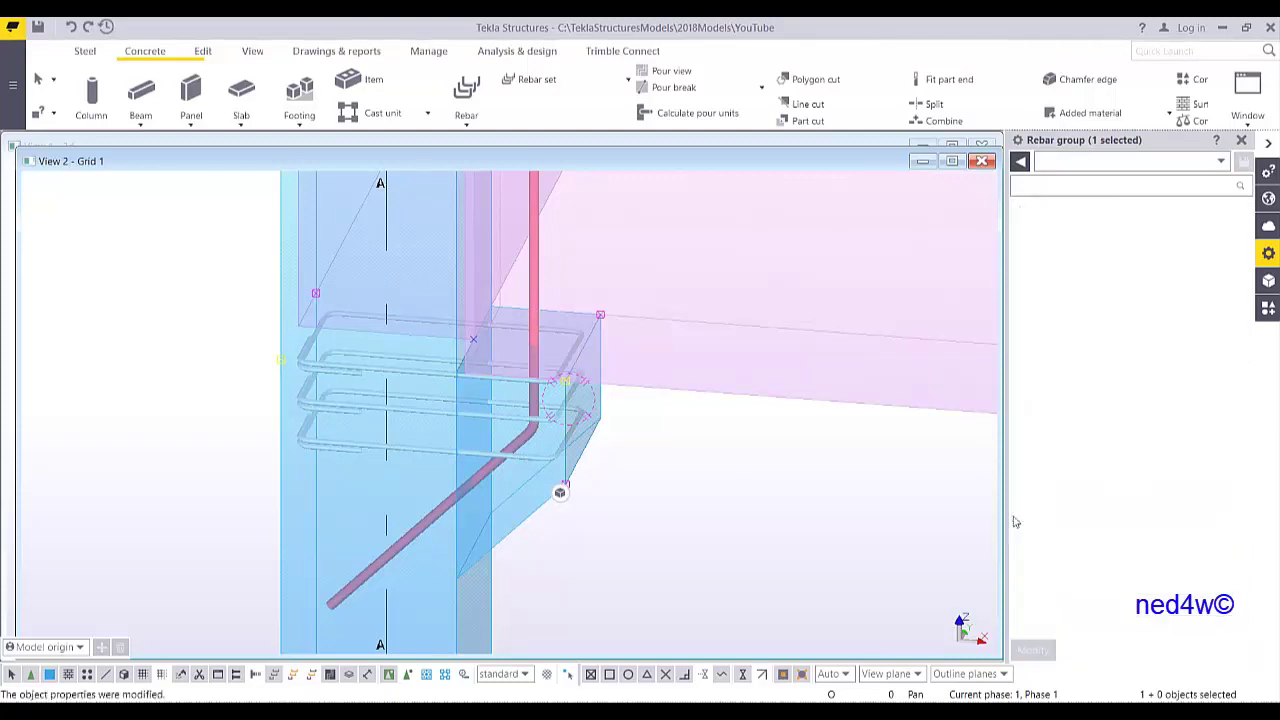
- Start another rebar group in the corbel and outline a vertical stirrup through the four corners of its outer face
middle_click_drag(508, 451, 515, 313, "ctrl")
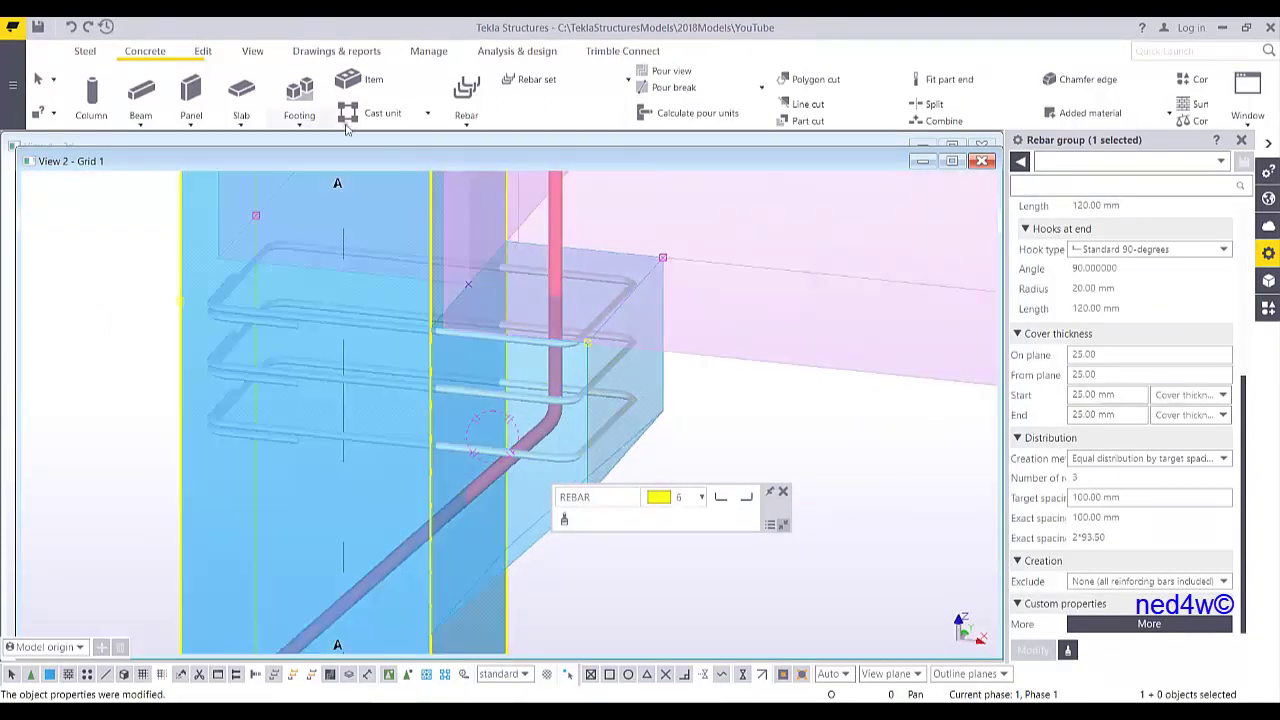
left_click(466, 90)
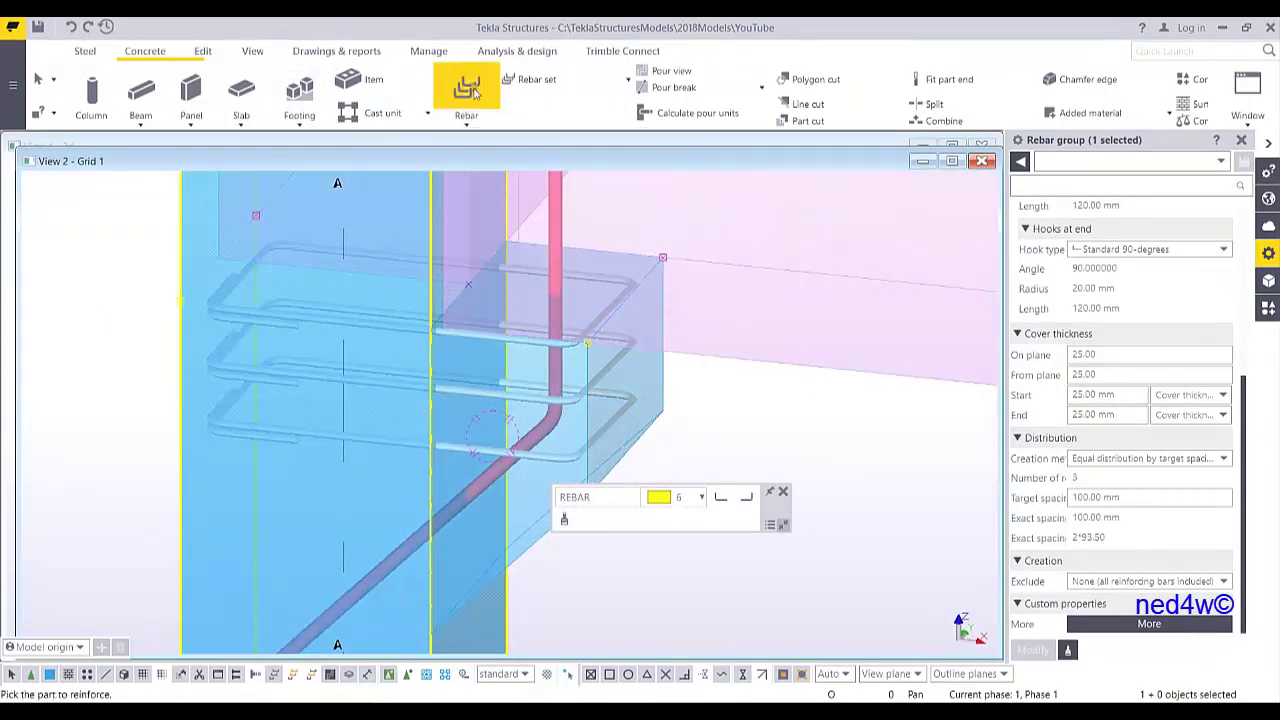
scroll(522, 374, "up", 2)
left_click(508, 420)
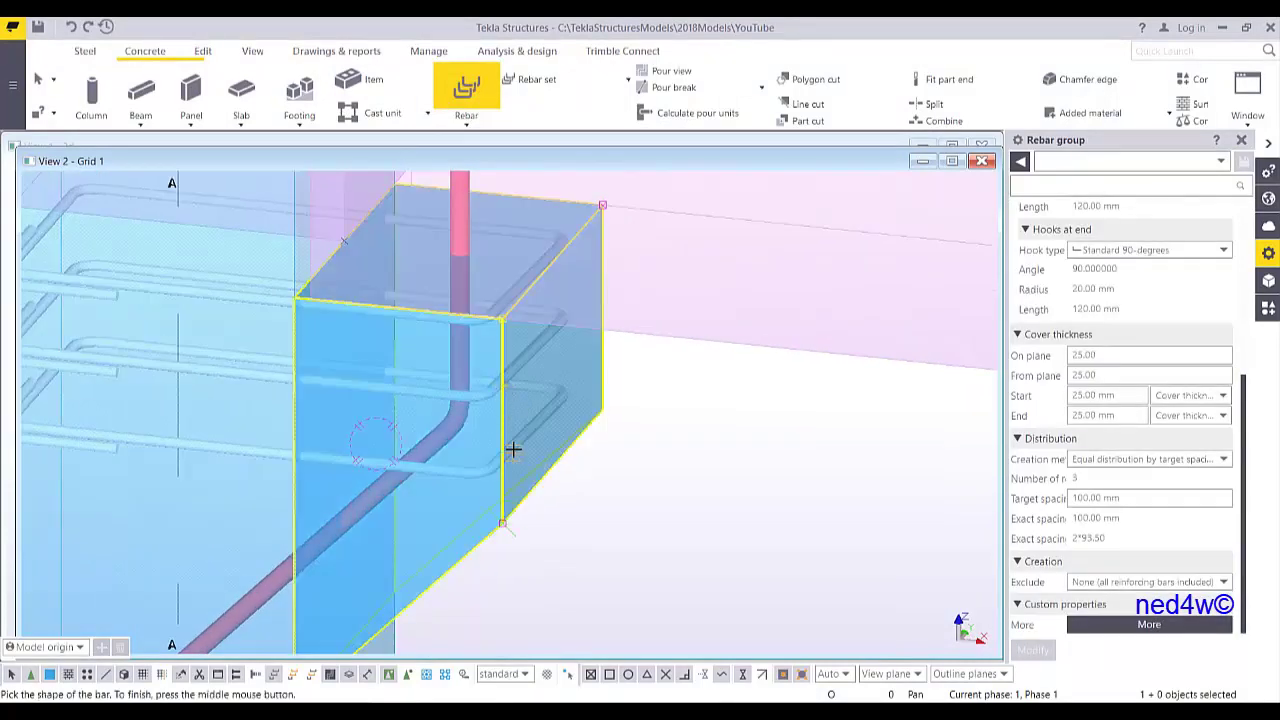
scroll(499, 540, "up", 1)
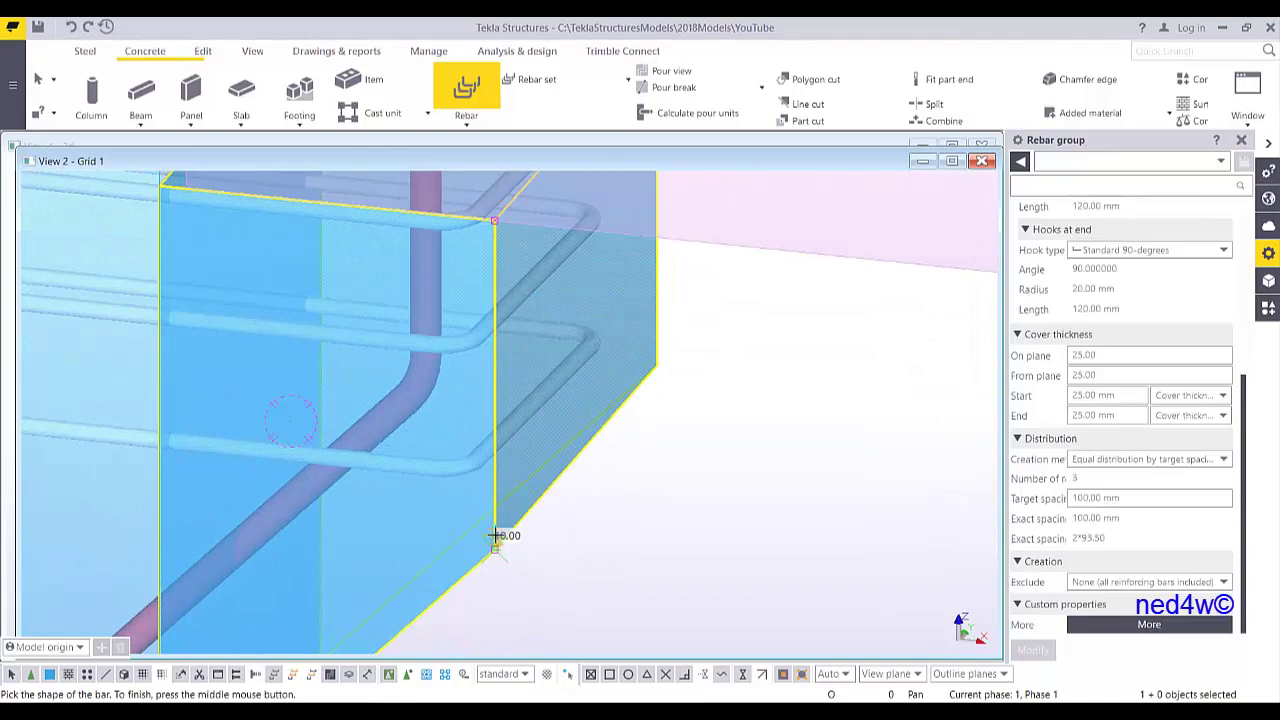
left_click(496, 222)
middle_click_drag(506, 220, 440, 377)
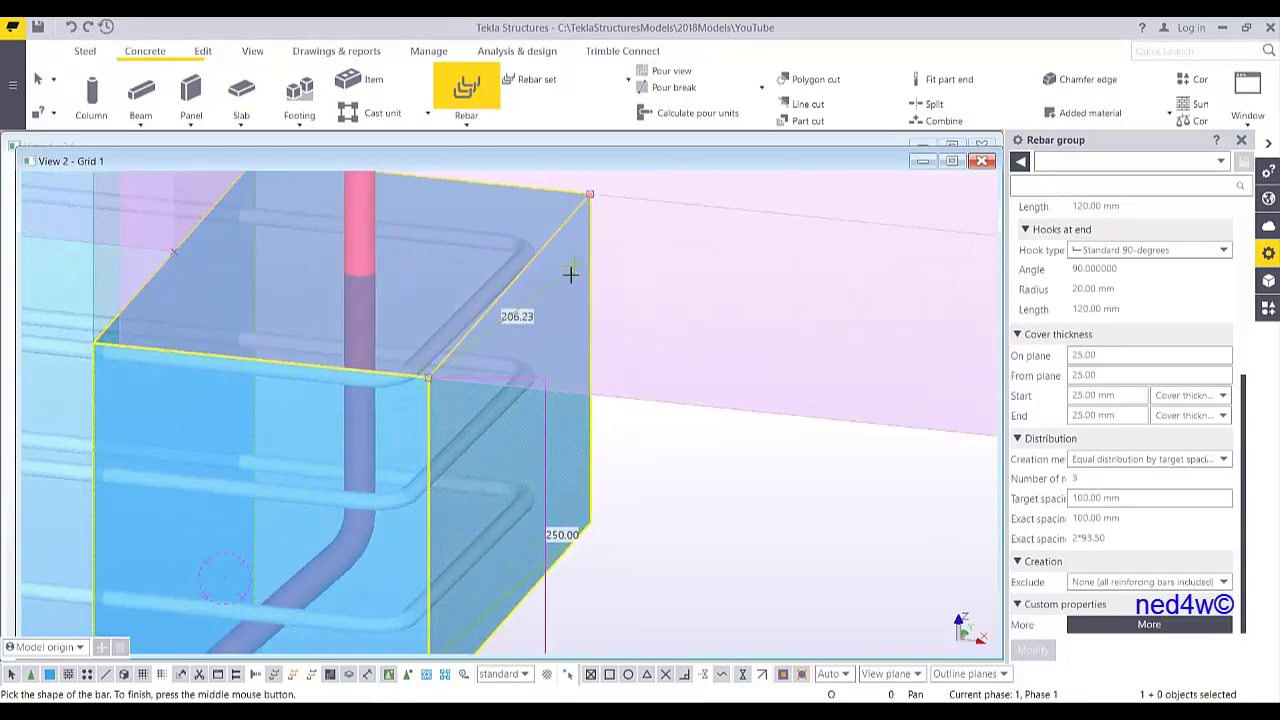
left_click(590, 194)
left_click(590, 520)
middle_click_drag(505, 531, 680, 492)
scroll(680, 492, "down", 1)
middle_click(666, 386)
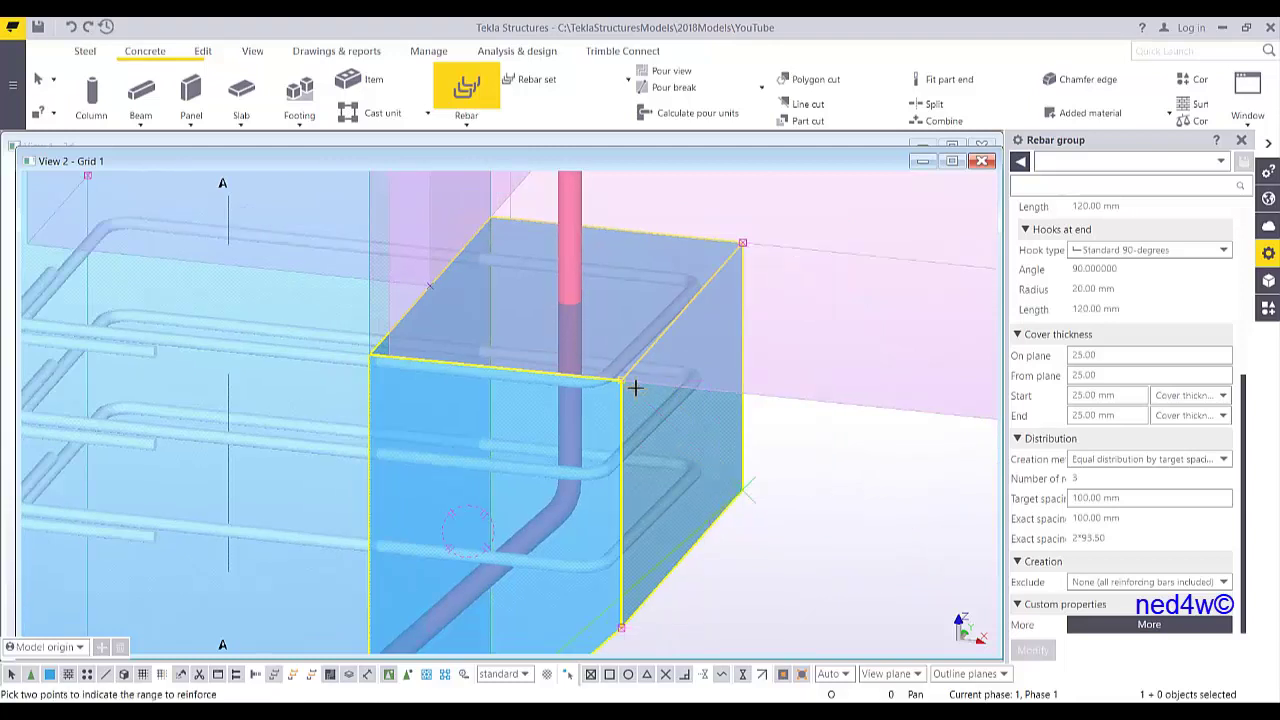
- Distribute the vertical stirrups from the corbel's outer face back to the far face of column A
left_click(622, 383)
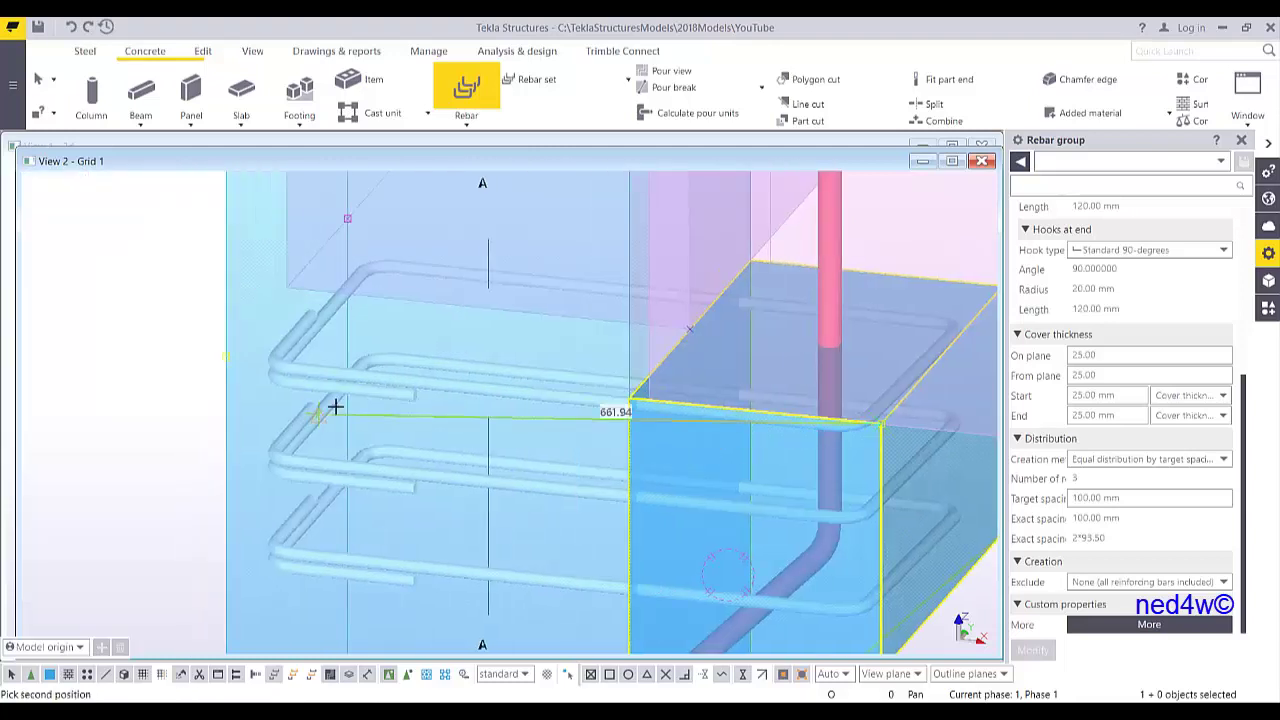
left_click(227, 358)
left_click(515, 336)
middle_click_drag(523, 337, 440, 278)
scroll(440, 278, "down", 2)
middle_click_drag(705, 467, 605, 383, "ctrl")
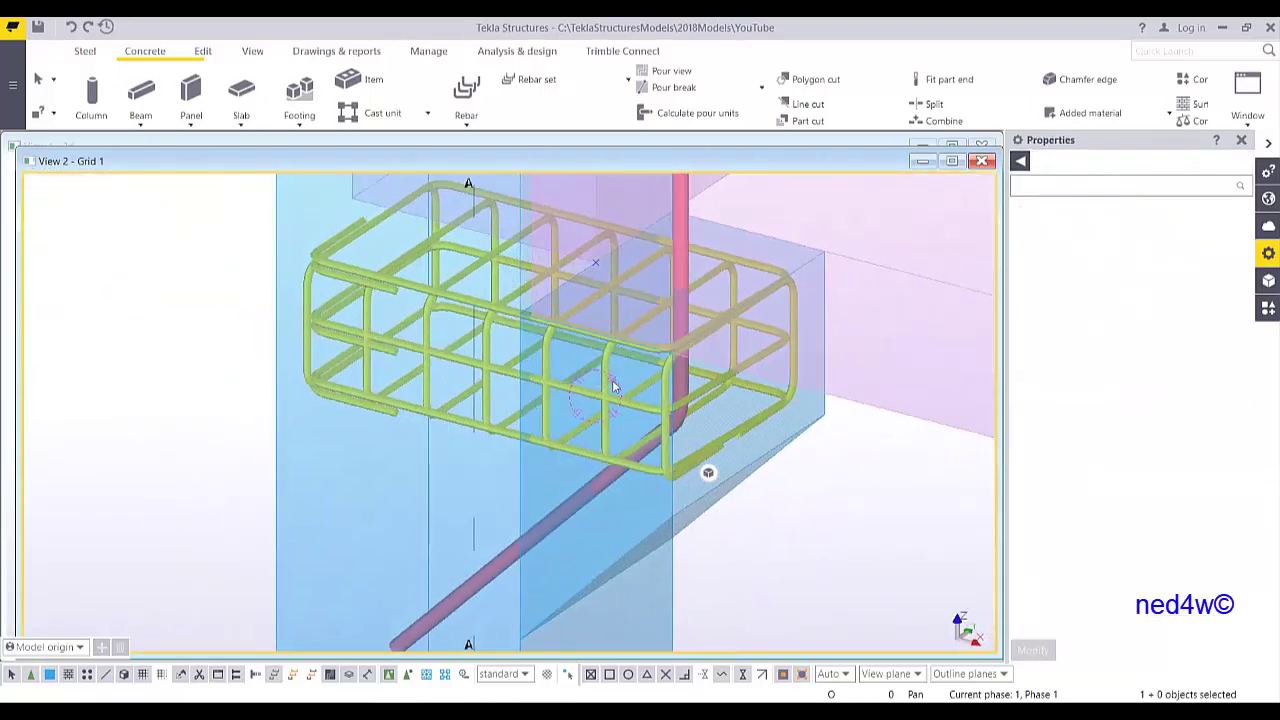
- Set the from-plane cover thickness of the corbel's vertical stirrup group to 15 mm
scroll(606, 377, "up", 2)
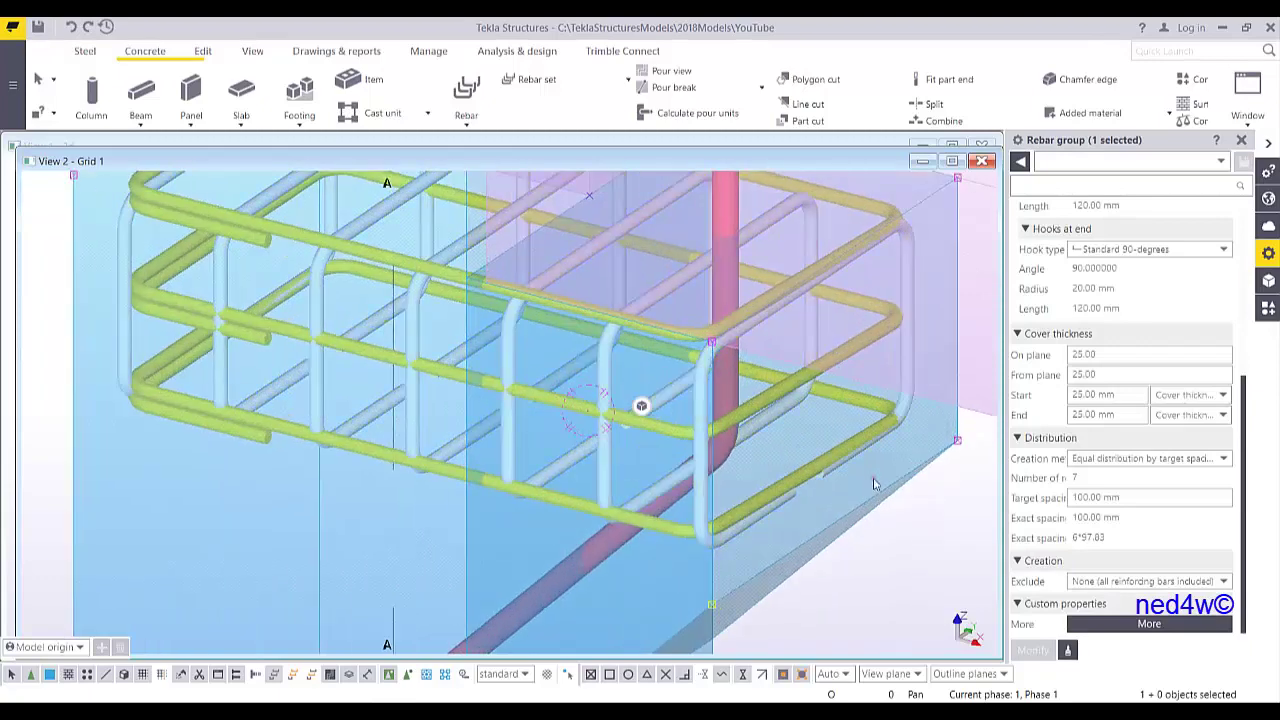
left_click(610, 376)
middle_click_drag(790, 411, 626, 369)
scroll(645, 398, "down", 1)
scroll(1124, 482, "up", 1)
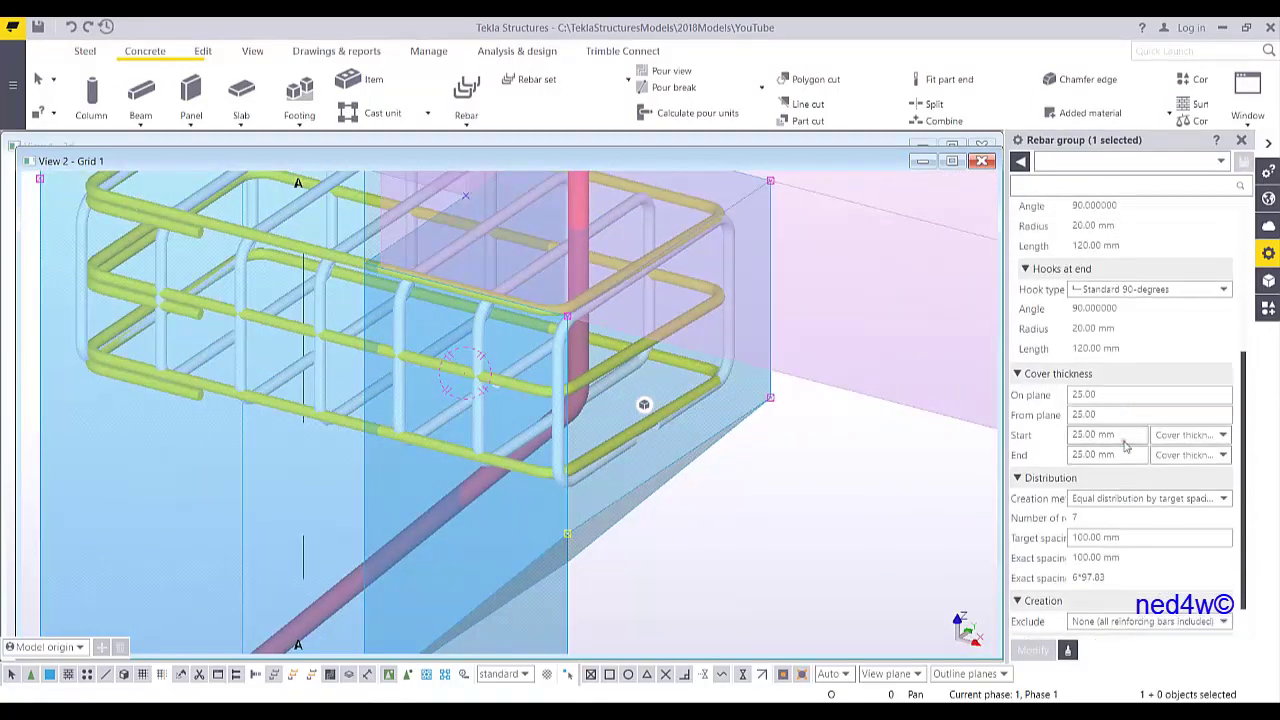
left_click(1120, 414)
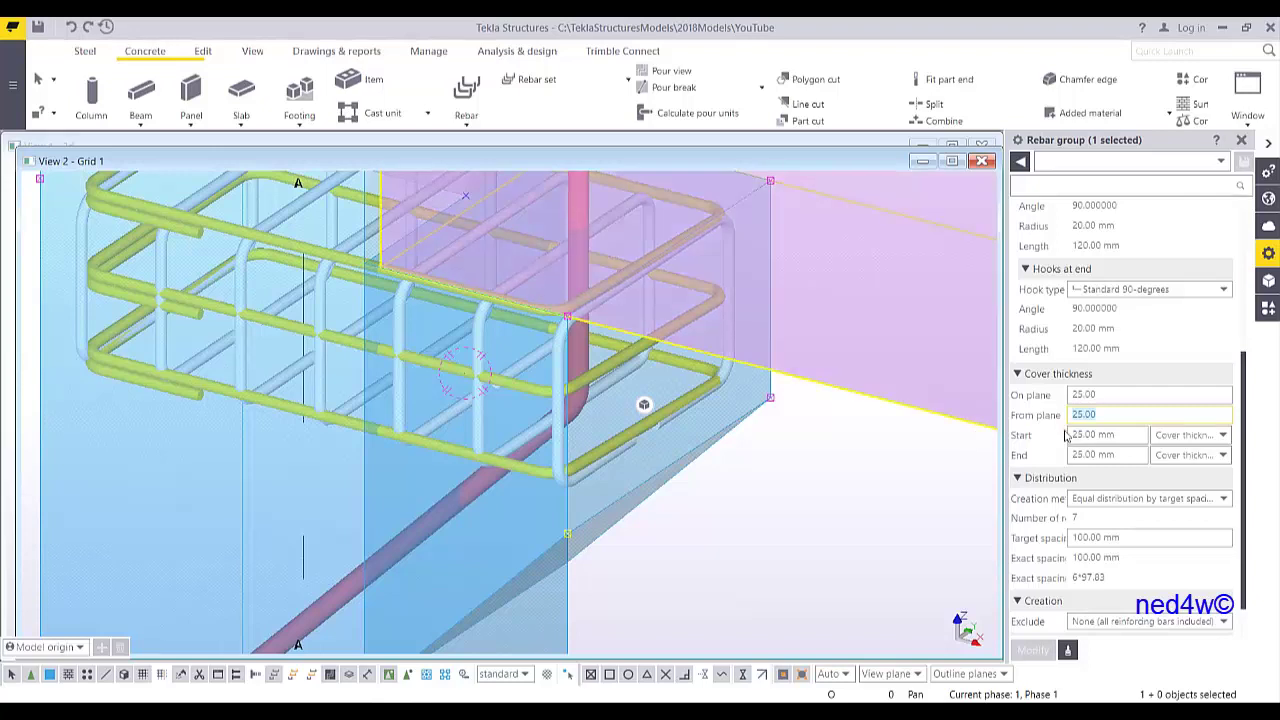
type("15")
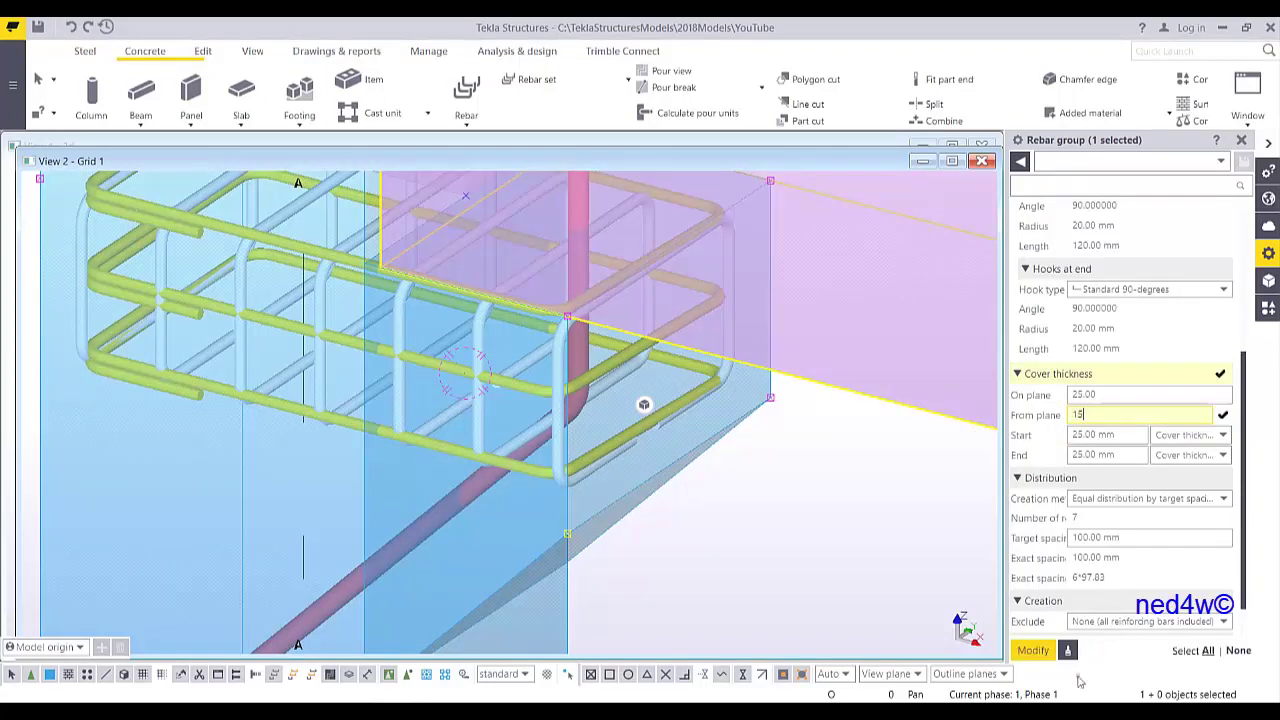
left_click(1033, 650)
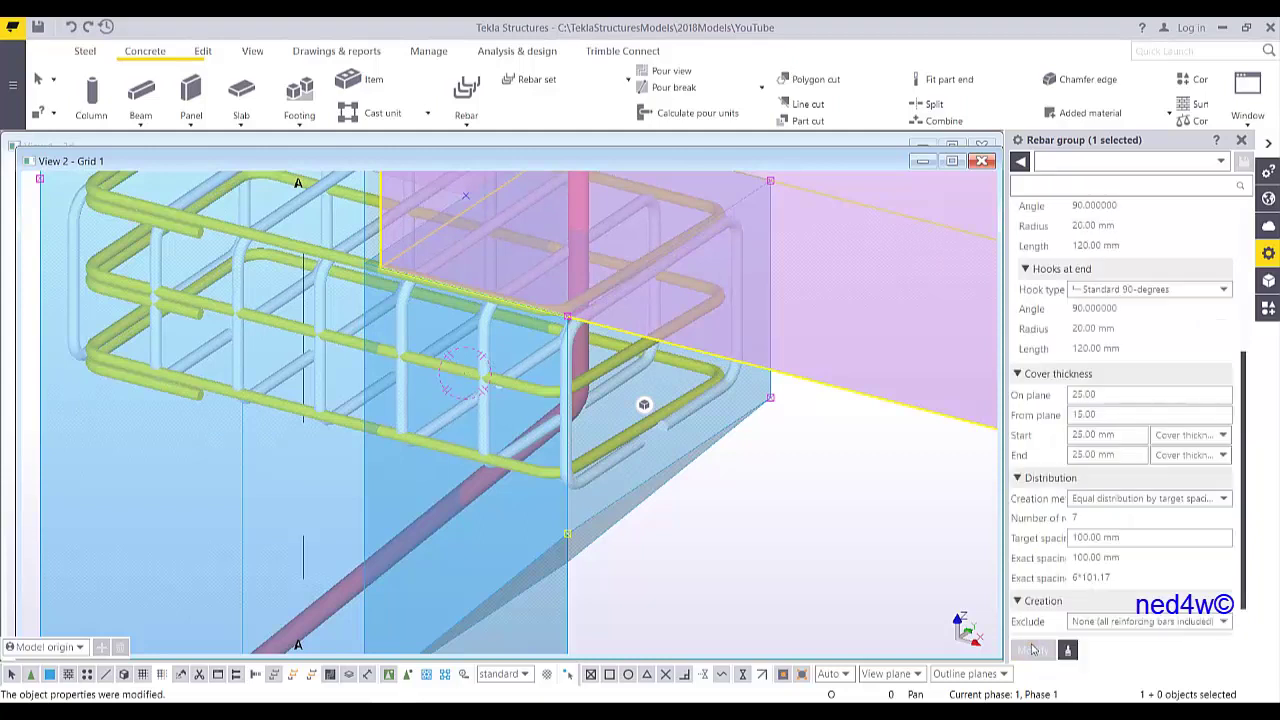
- Set the vertical stirrup group's from-plane cover thickness to 100 mm and change its on-plane cover
left_click(1110, 413)
left_click_drag(1110, 413, 1032, 450)
type("100")
left_click_drag(1103, 395, 1041, 418)
type("1")
key("Return")
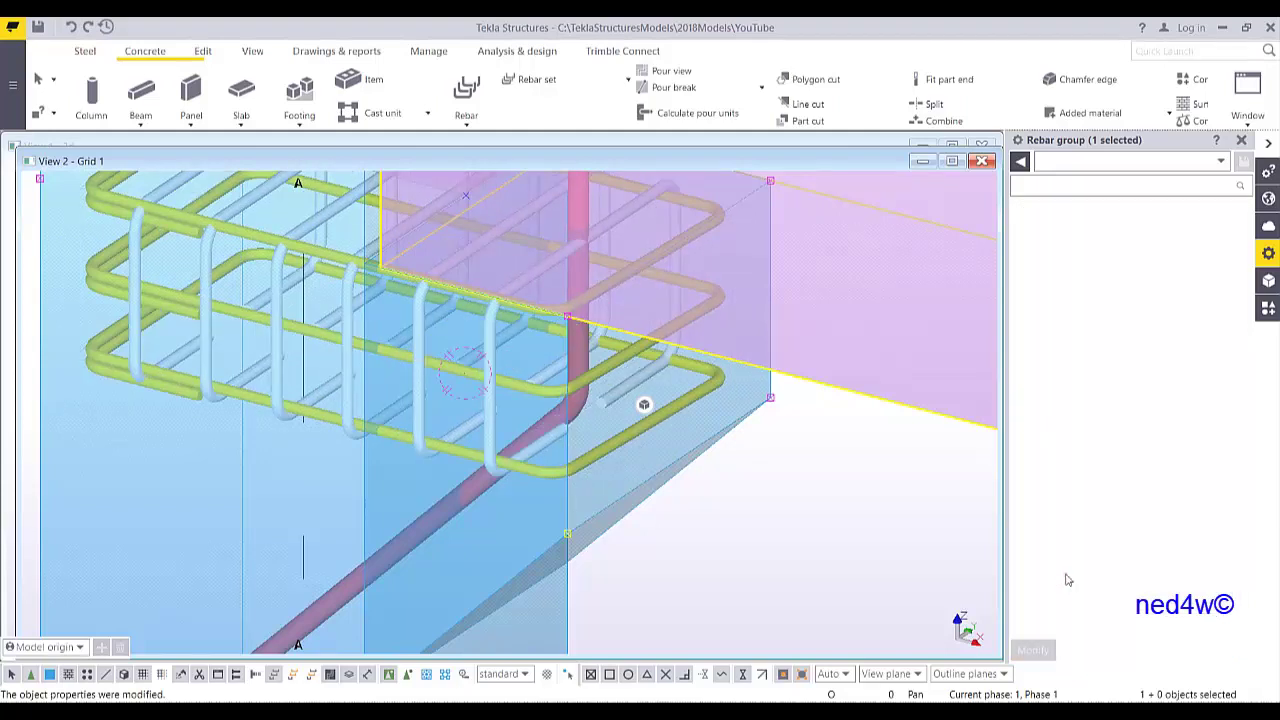
- Select the corbel's horizontal stirrup group and set its from-plane cover thickness to 50 mm
middle_click_drag(472, 448, 551, 284, "ctrl")
left_click(584, 276)
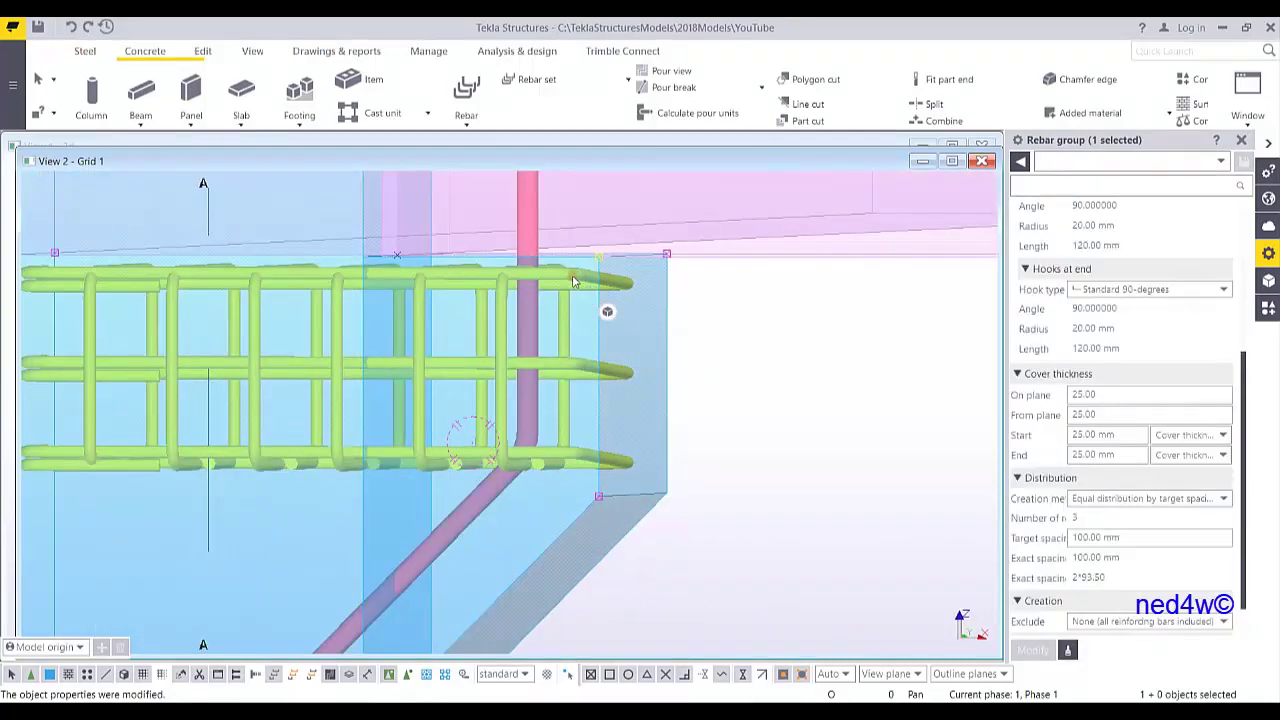
left_click(1104, 414)
type("50")
middle_click(931, 477)
middle_click_drag(931, 477, 621, 468, "ctrl")
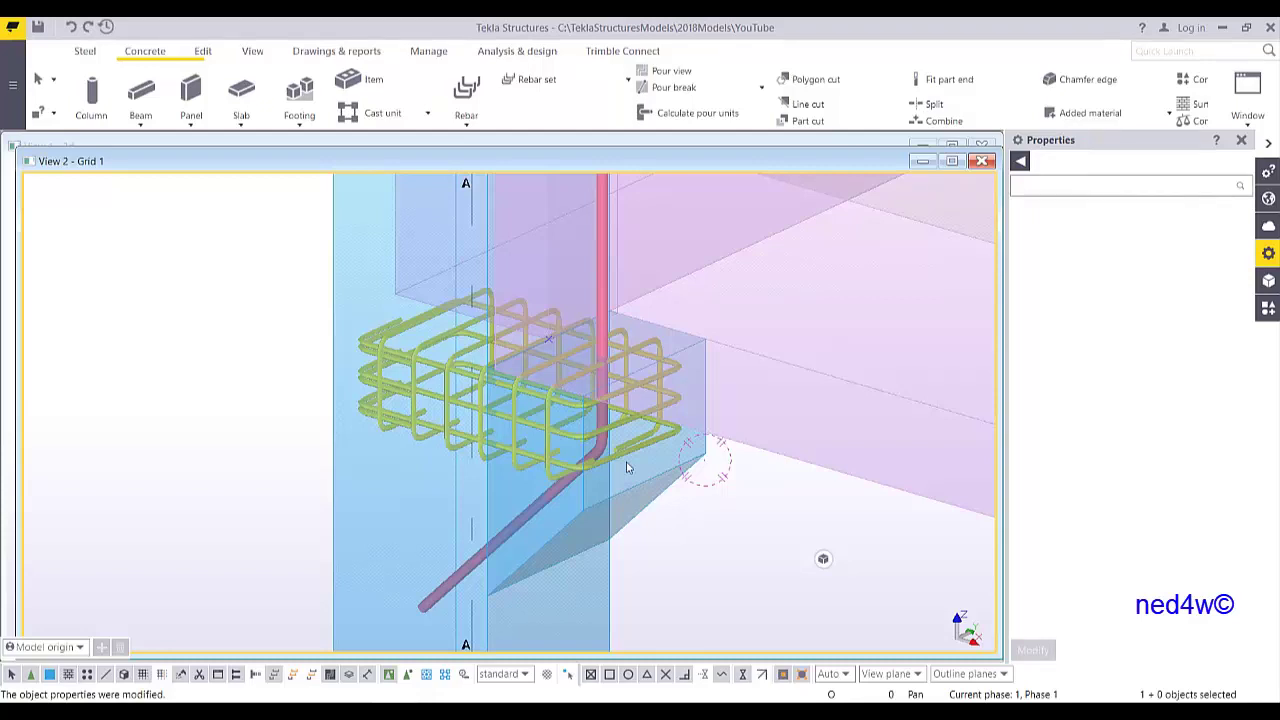
- Close the Grid 1 view and return to the corbel at column A in the 3D view
scroll(637, 475, "down", 3)
middle_click_drag(637, 475, 581, 436, "ctrl")
scroll(494, 430, "down", 5)
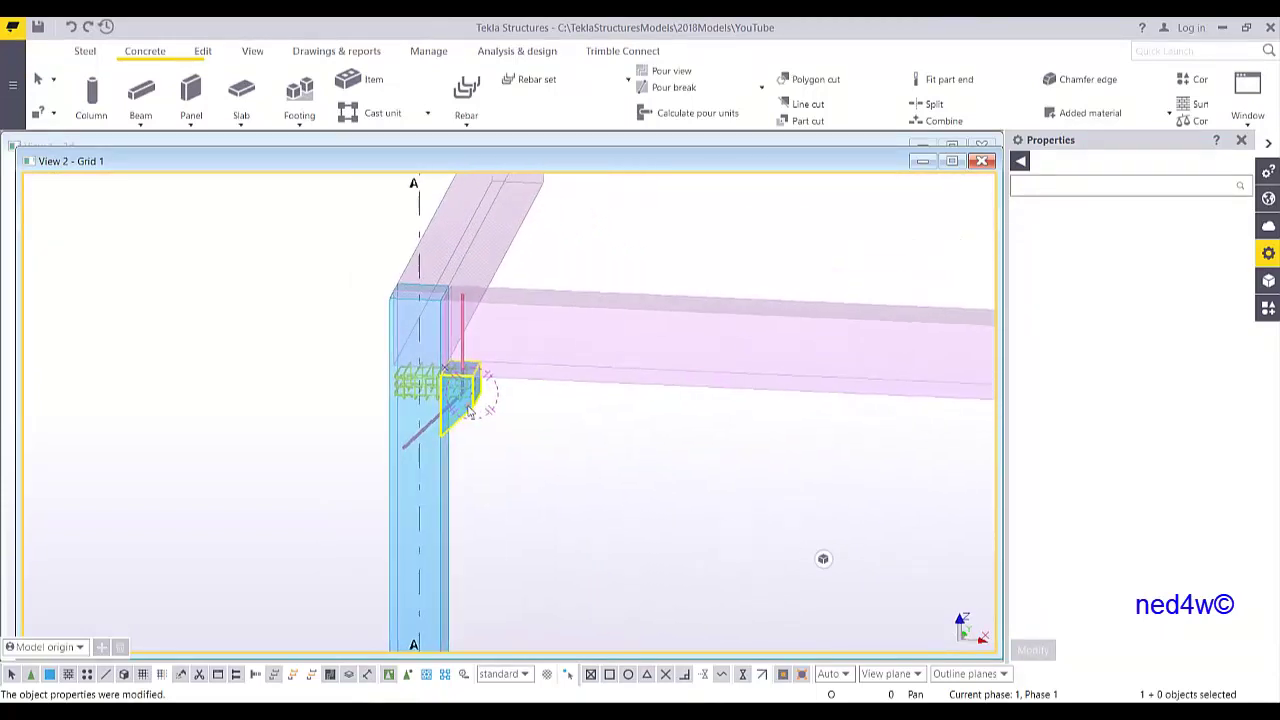
left_click(985, 163)
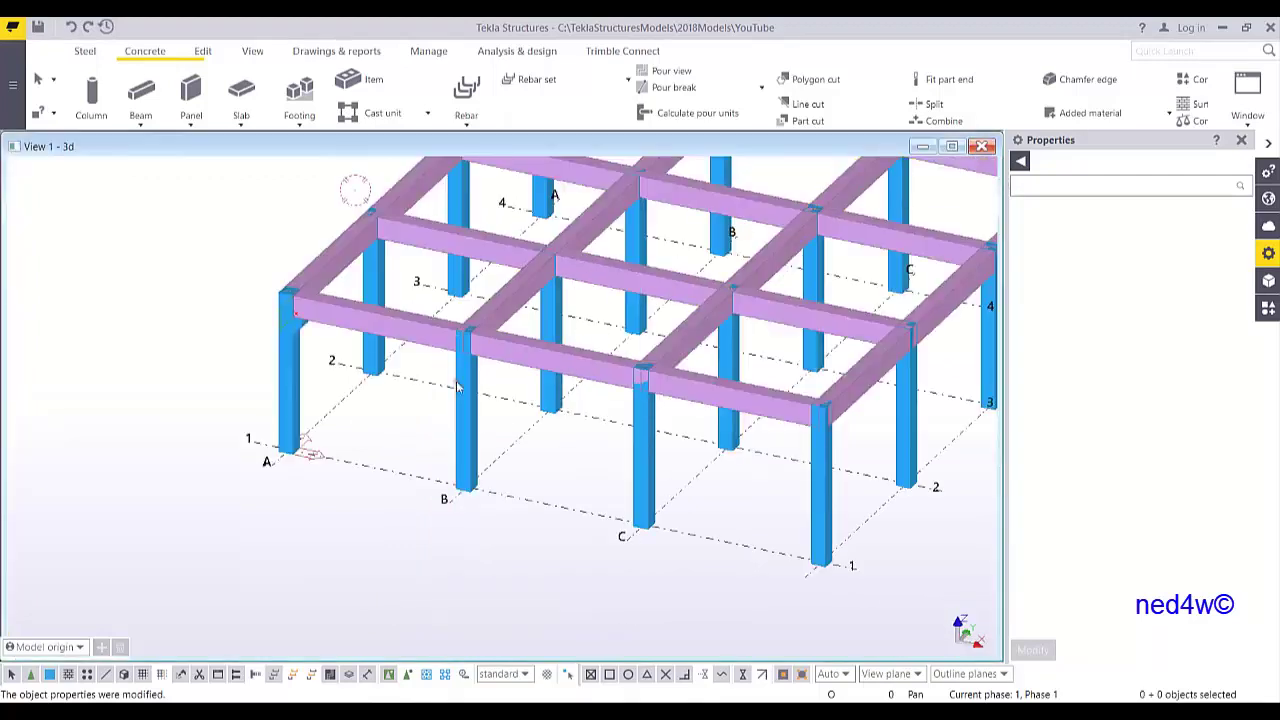
scroll(284, 258, "up", 5)
middle_click_drag(284, 258, 457, 522)
scroll(550, 580, "up", 2)
middle_click_drag(549, 550, 546, 457)
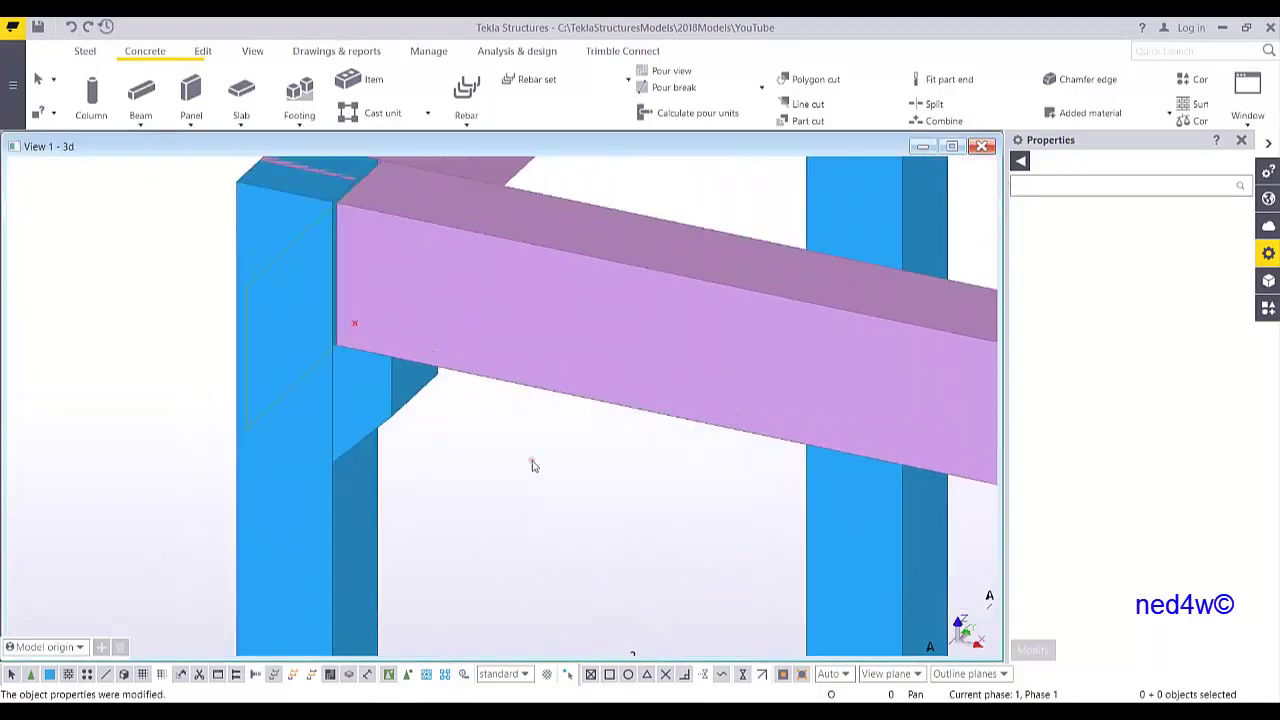
scroll(526, 482, "down", 2)
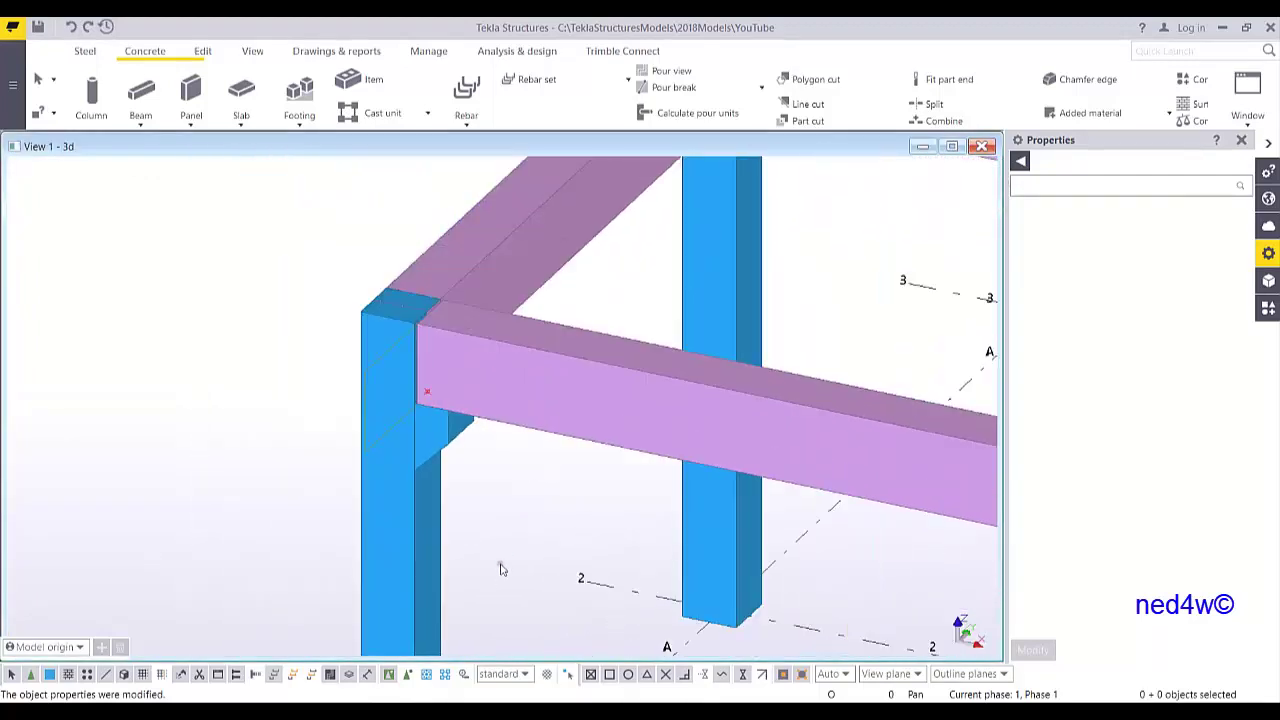
- Enable assembly selection and copy all content of column A's cast unit to columns B and C on grid line 1
left_click(425, 676)
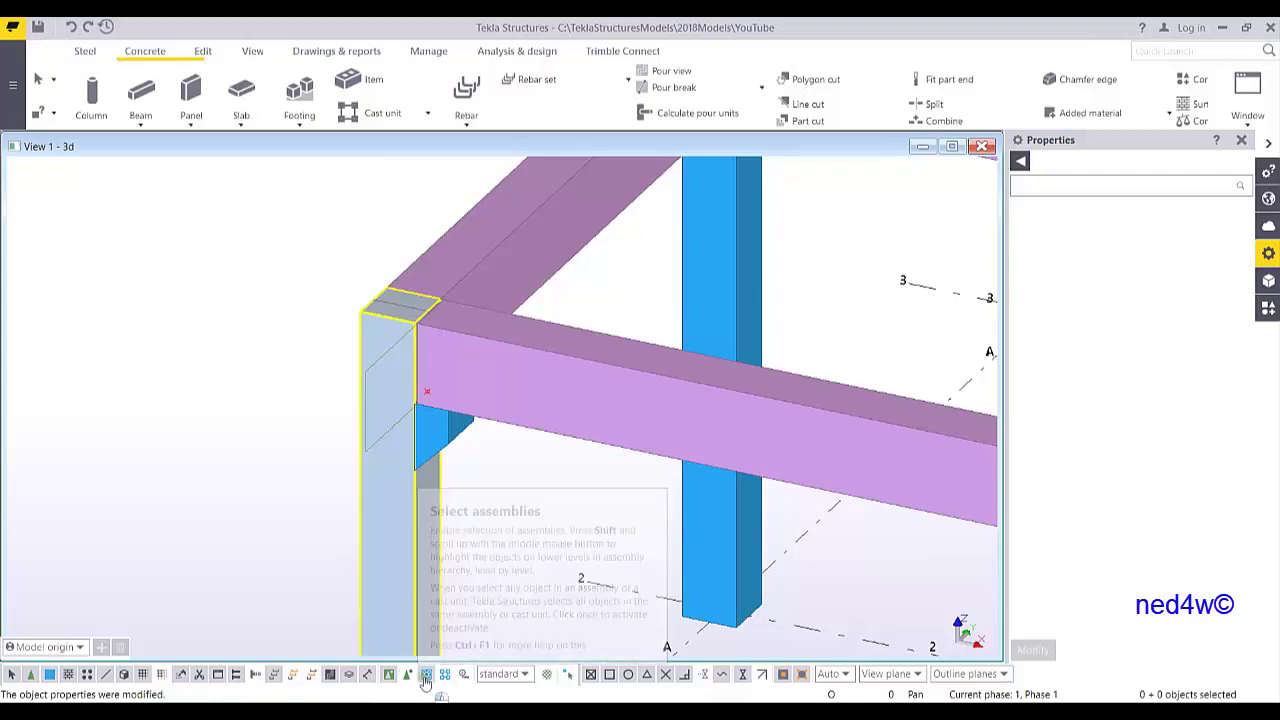
left_click(410, 565)
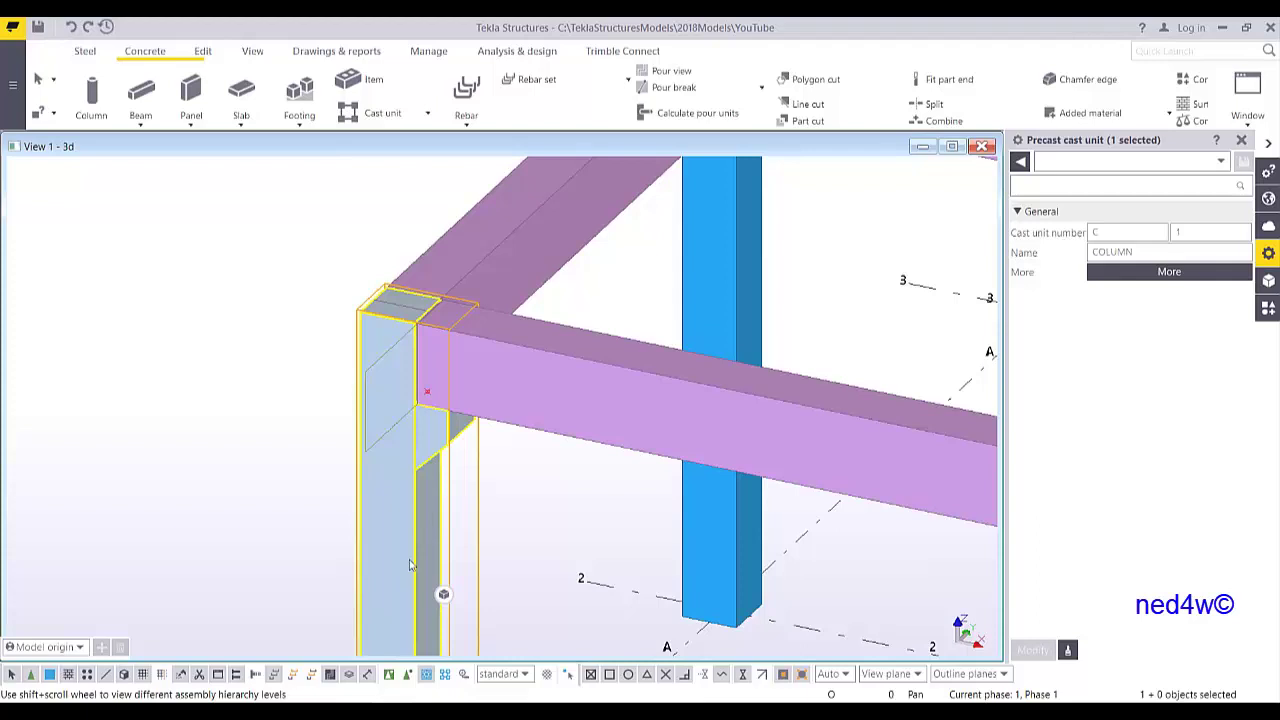
scroll(340, 425, "down", 3)
scroll(337, 421, "up", 2)
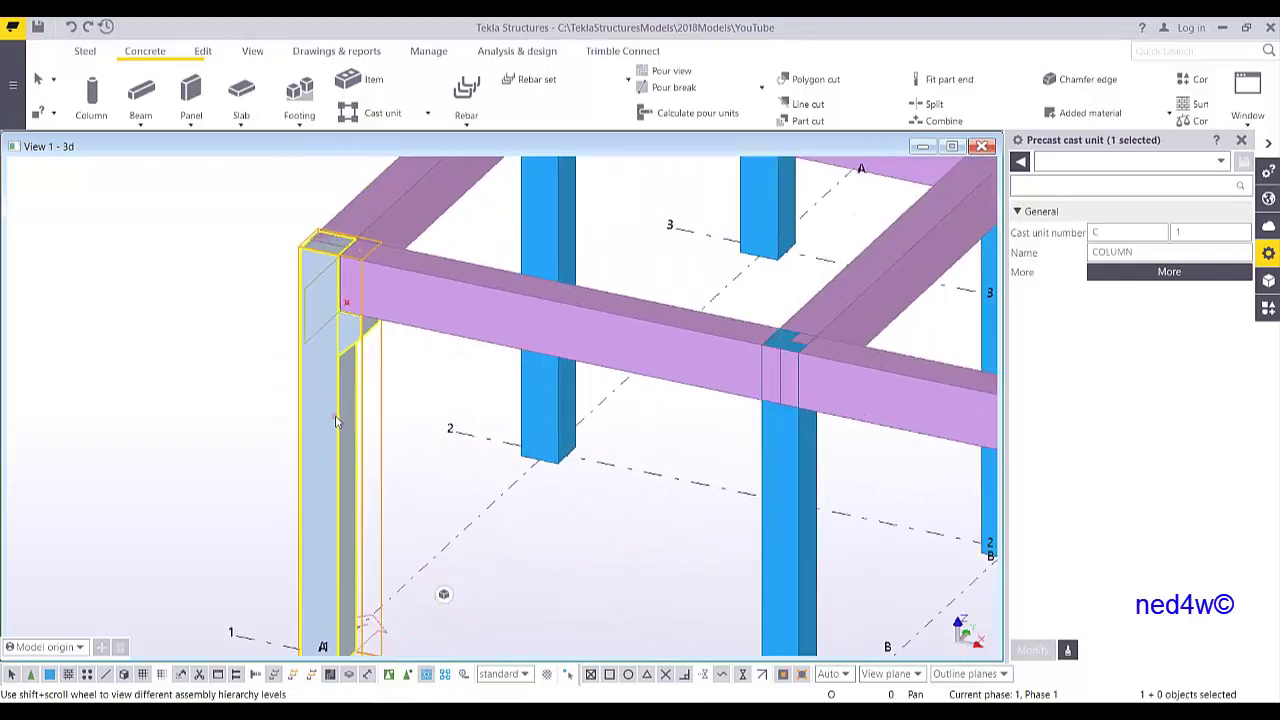
right_click(335, 414)
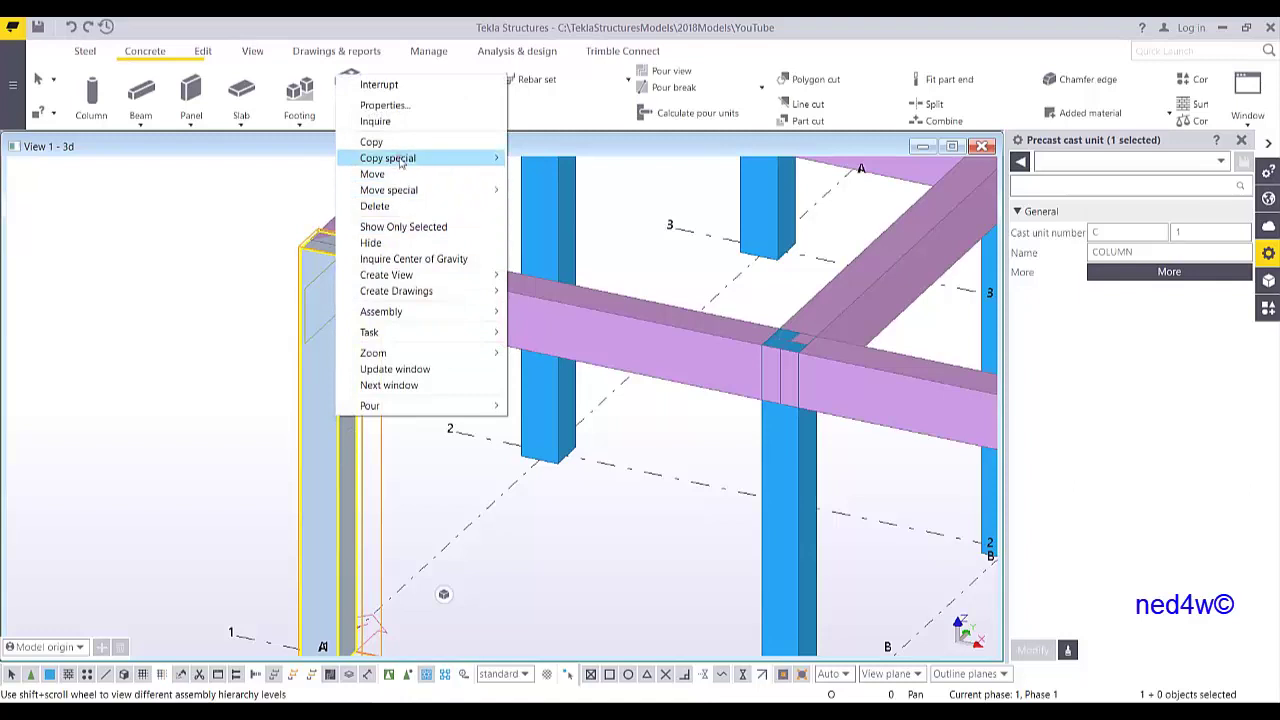
mouse_move(403, 162)
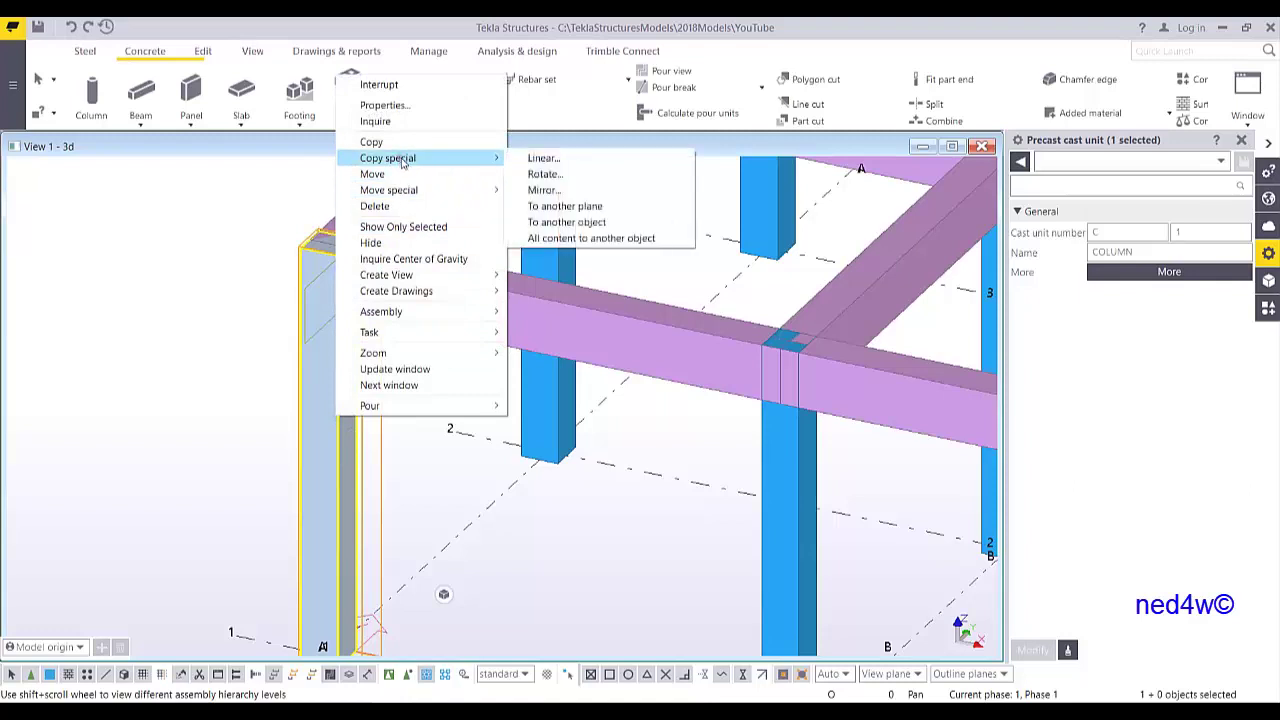
left_click(609, 241)
middle_click_drag(922, 501, 610, 439)
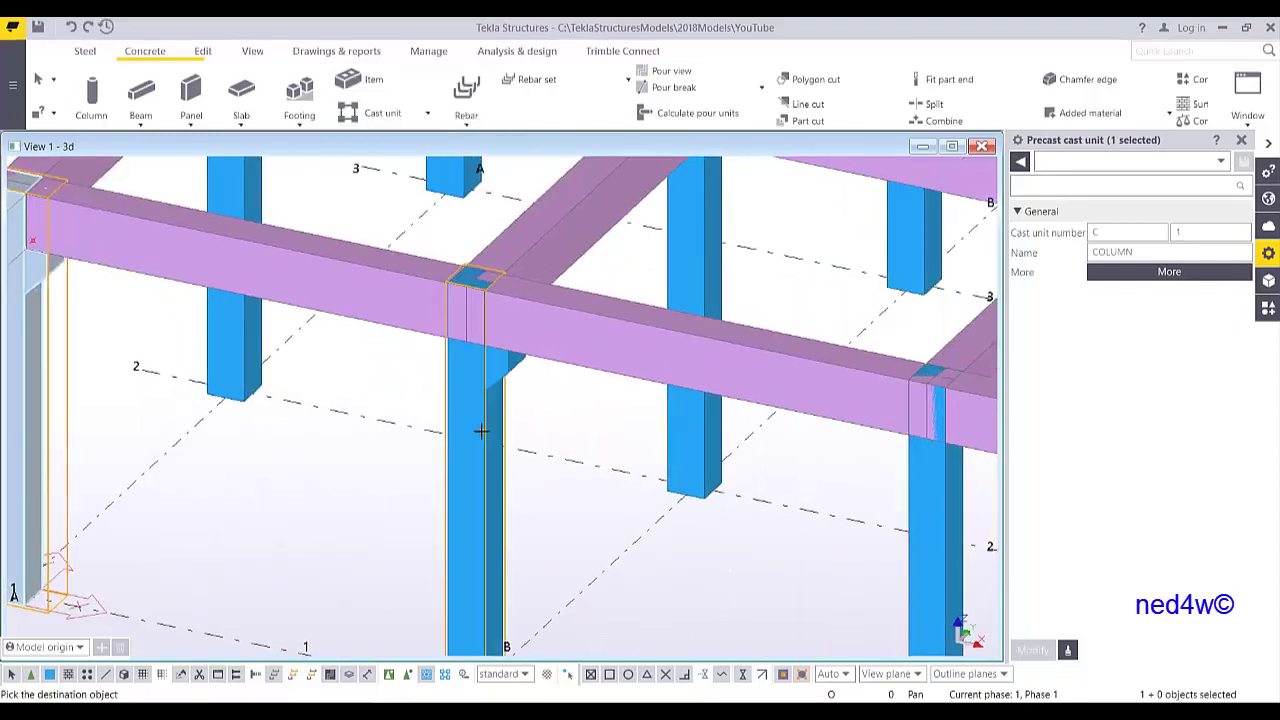
scroll(481, 430, "up", 8)
scroll(500, 350, "down", 10)
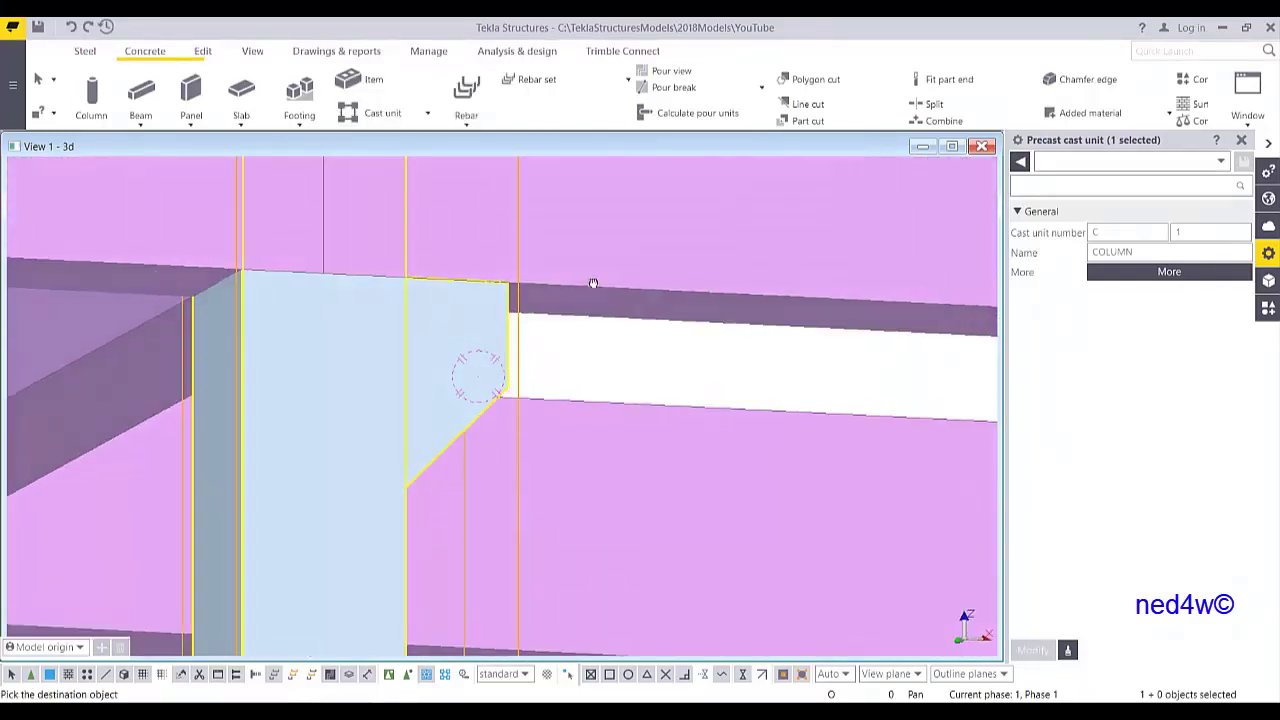
middle_click_drag(692, 425, 553, 340)
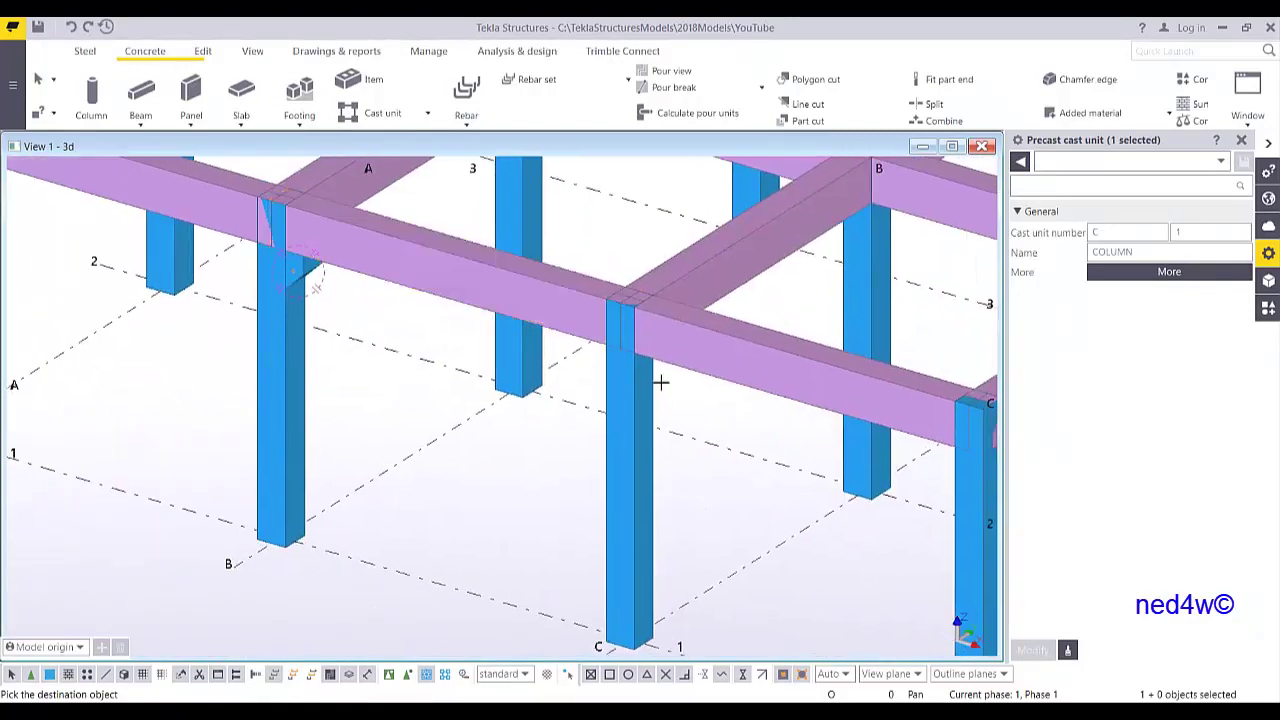
left_click(656, 423)
- Render the parts transparent and examine the corbel and reinforcement copied to the other columns
middle_click_drag(736, 430, 809, 509, "ctrl")
key("ctrl+2")
scroll(525, 392, "up", 5)
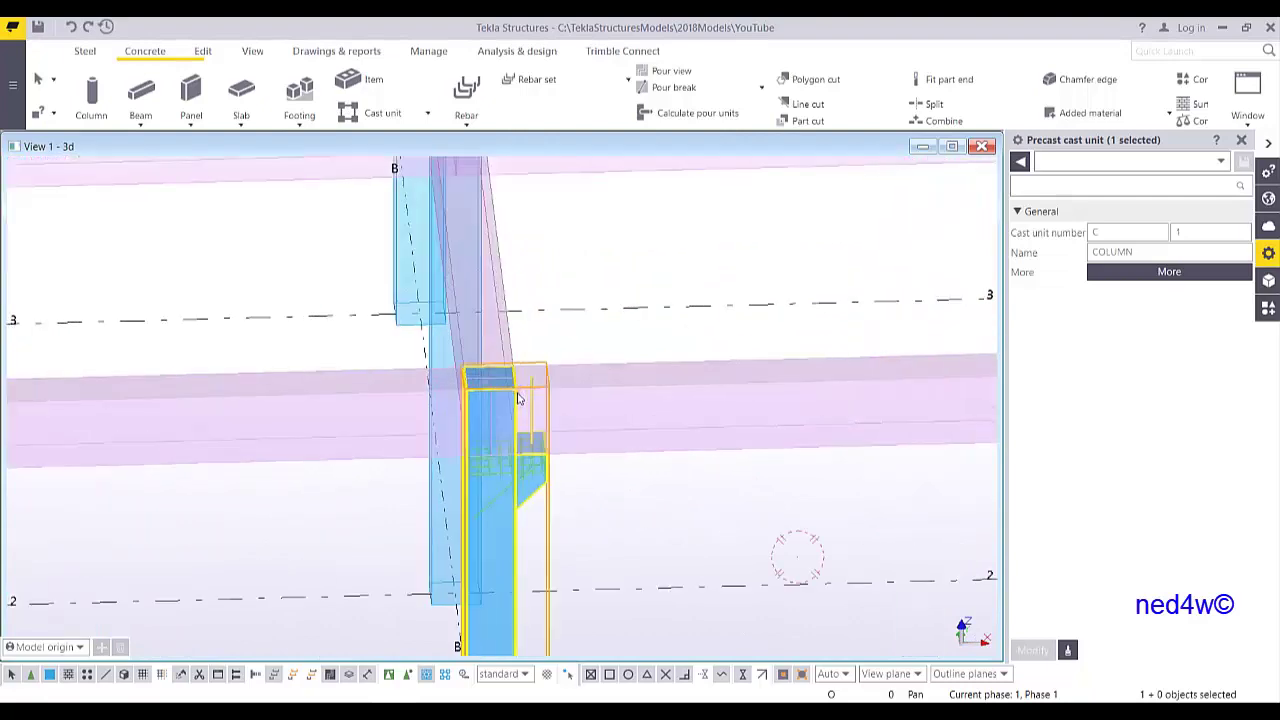
middle_click_drag(571, 509, 581, 656, "ctrl")
scroll(634, 571, "down", 3)
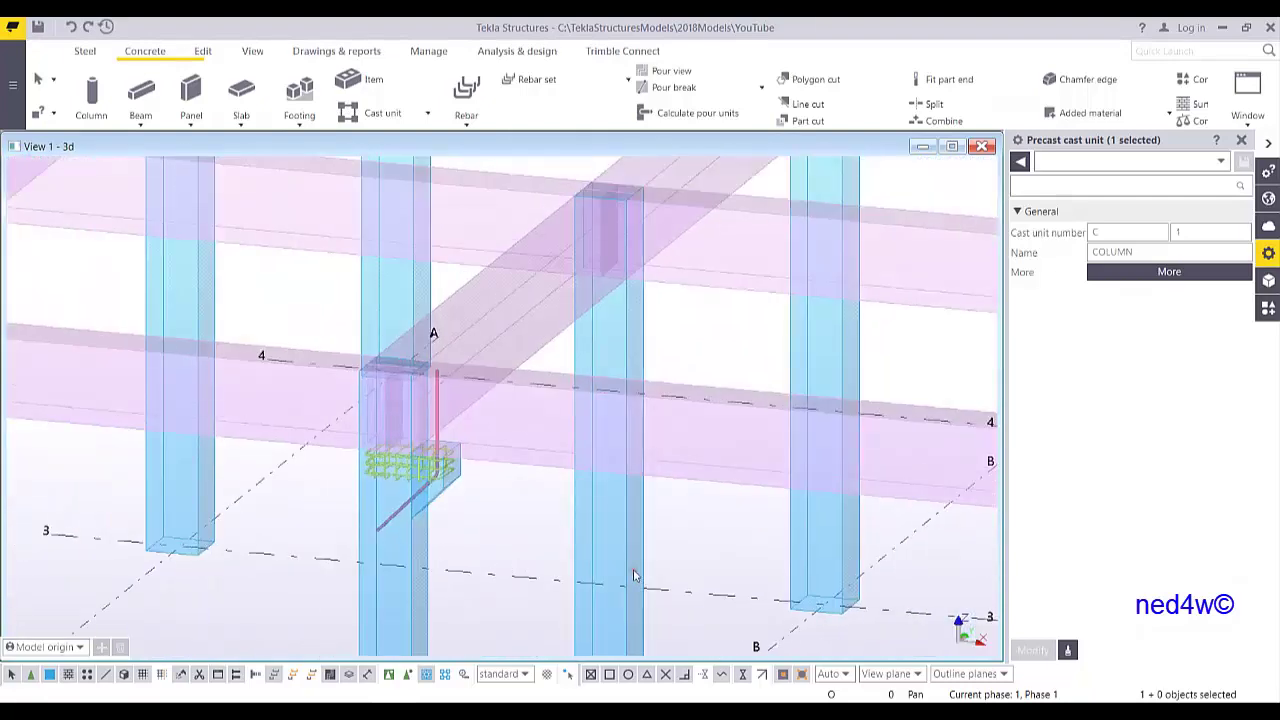
- Copy the cut at column A's end of the first grid line 1 beam to the next beams on that line
middle_click_drag(511, 528, 677, 494)
scroll(654, 478, "down", 2)
middle_click_drag(160, 388, 298, 418)
scroll(300, 418, "up", 2)
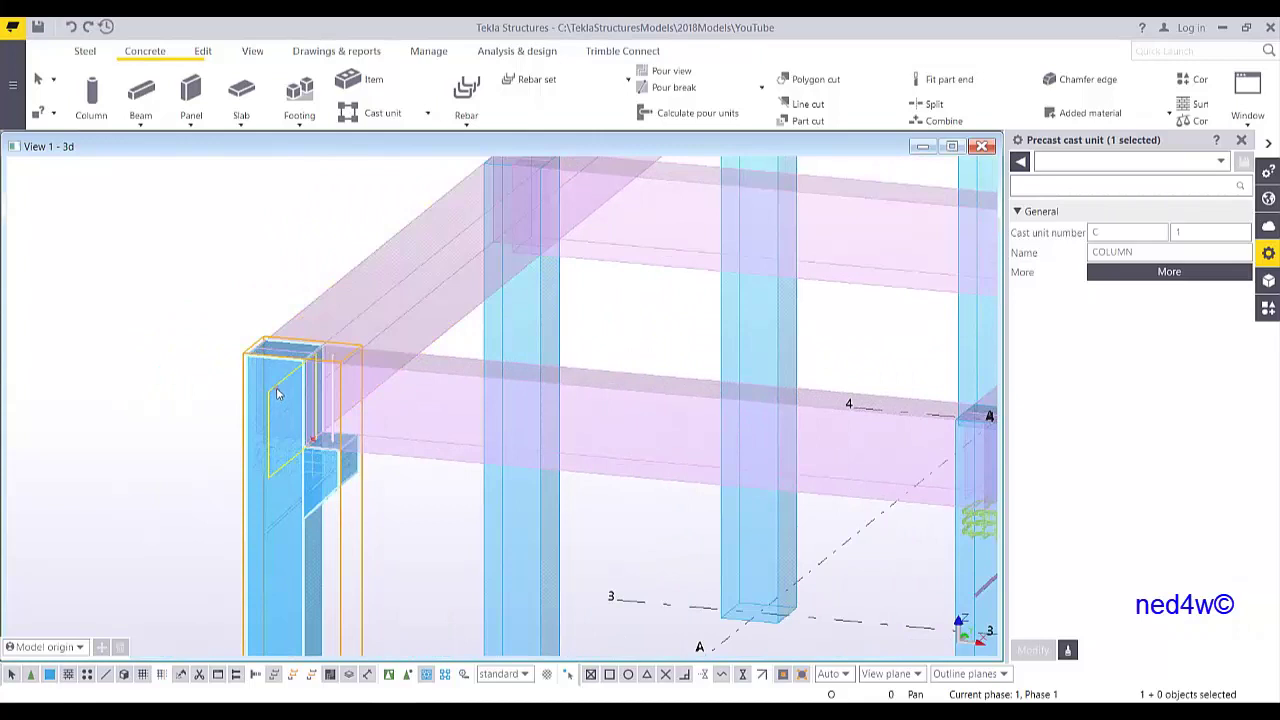
right_click(274, 383)
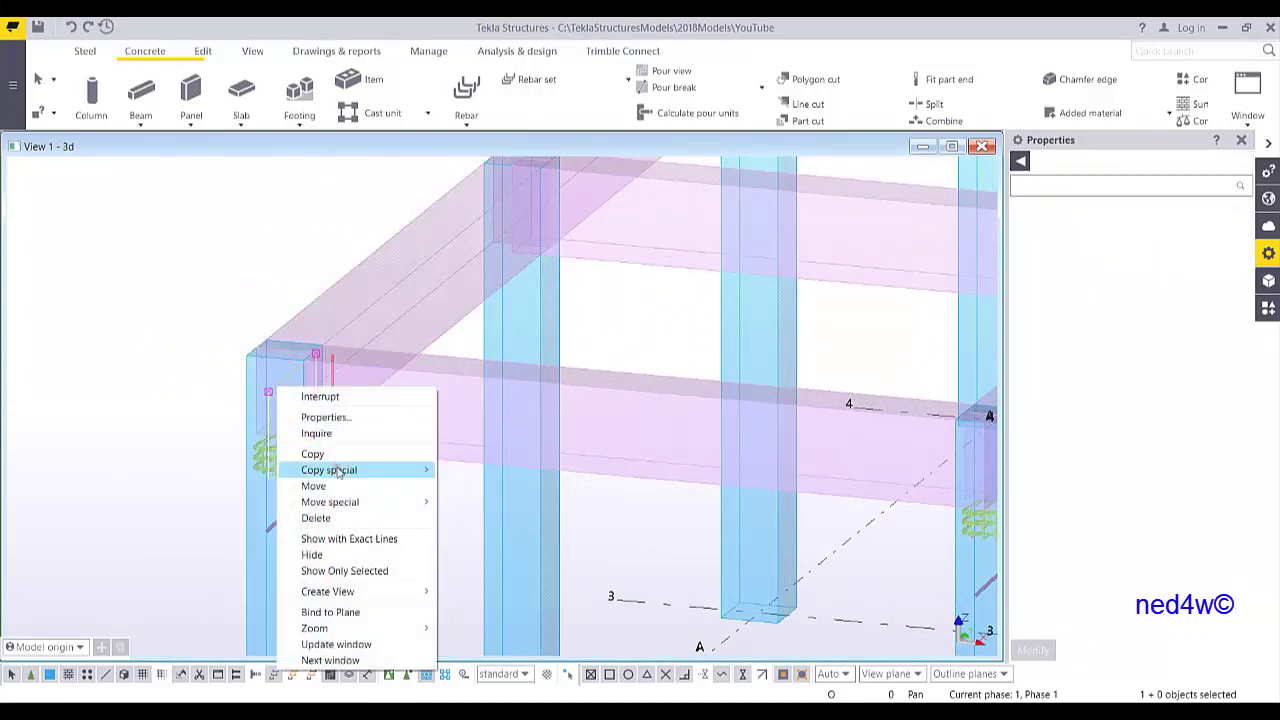
mouse_move(335, 470)
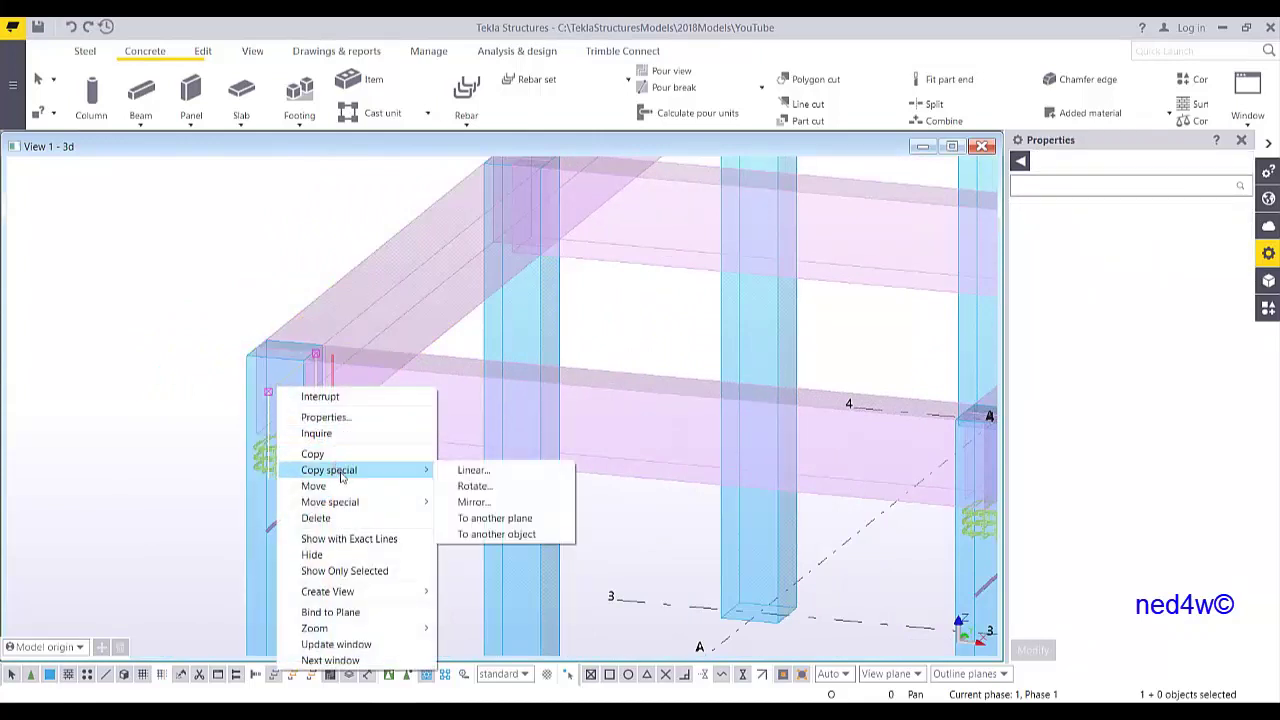
left_click(503, 535)
left_click(455, 380)
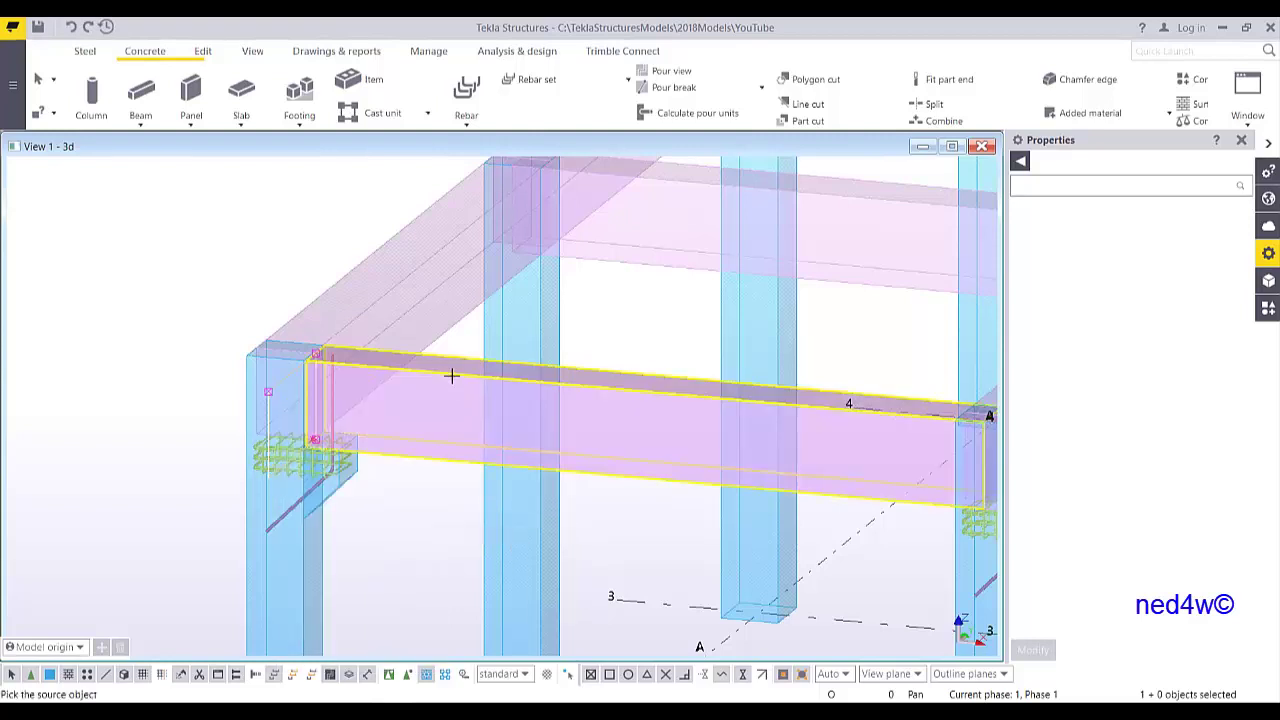
scroll(117, 407, "up", 3)
scroll(117, 407, "down", 2)
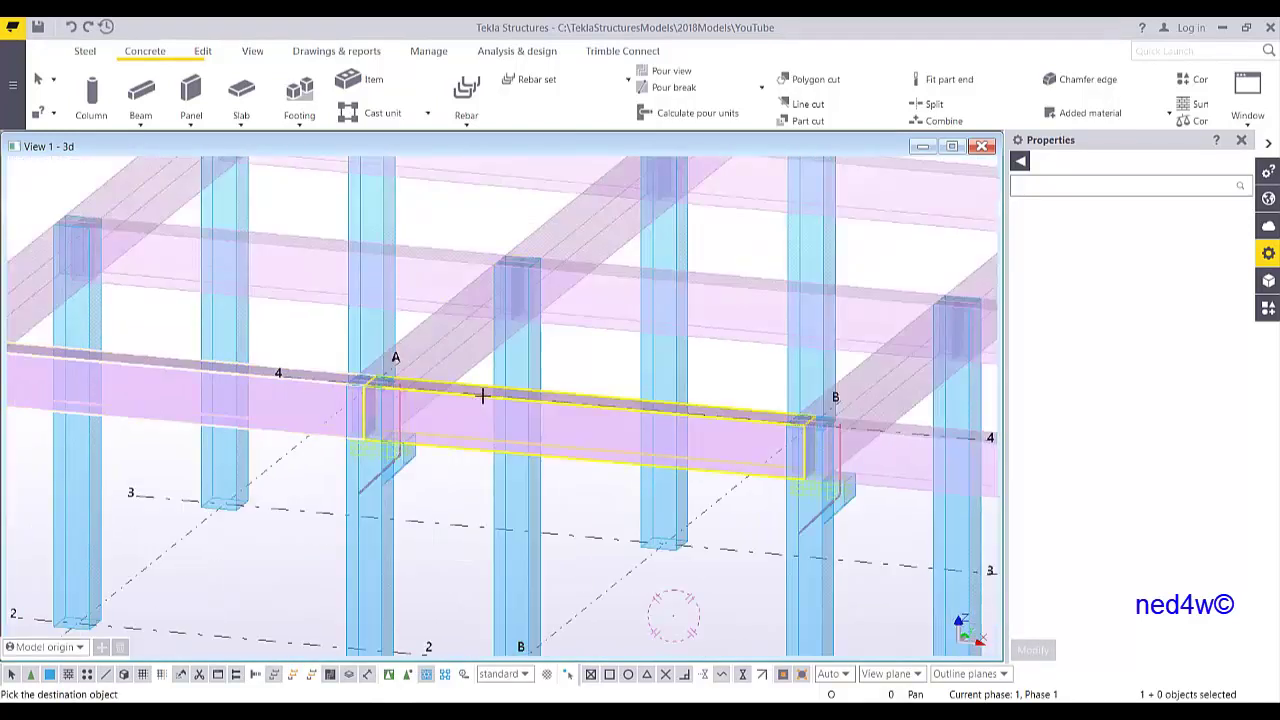
middle_click_drag(842, 444, 605, 413)
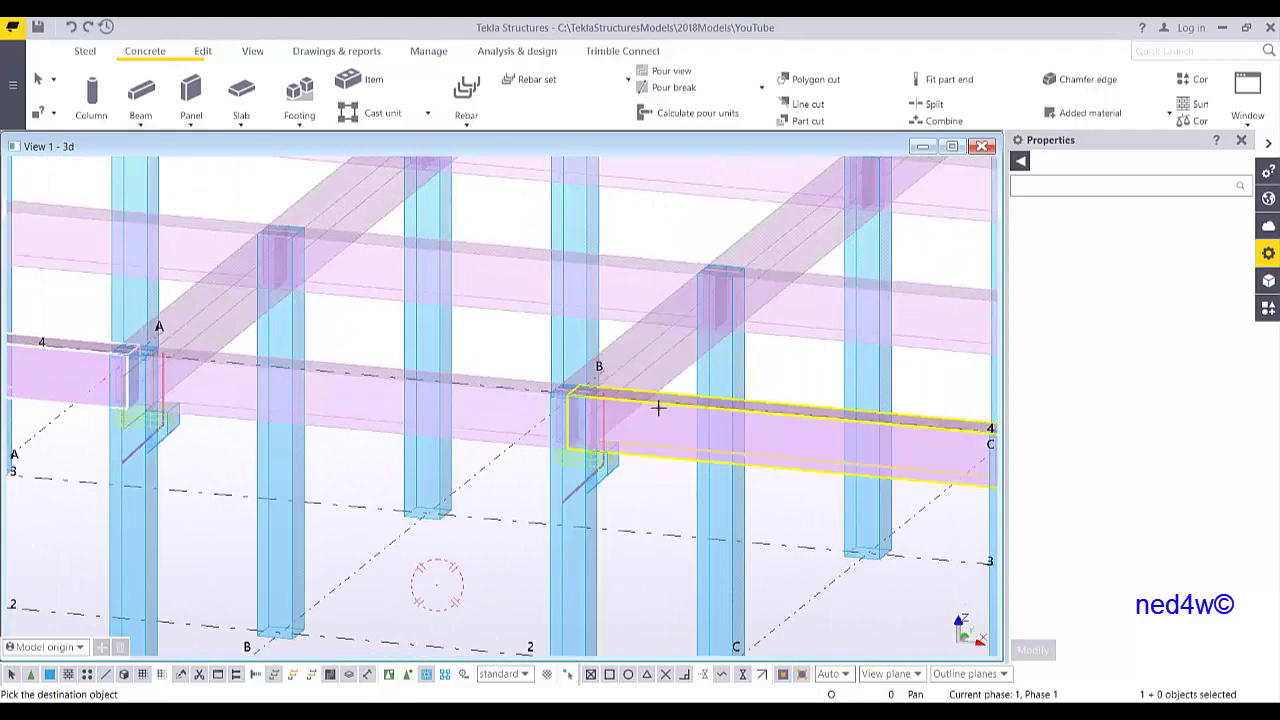
- Check the beam end at column B, restore solid rendering of the parts and end the copy command
scroll(670, 410, "up", 5)
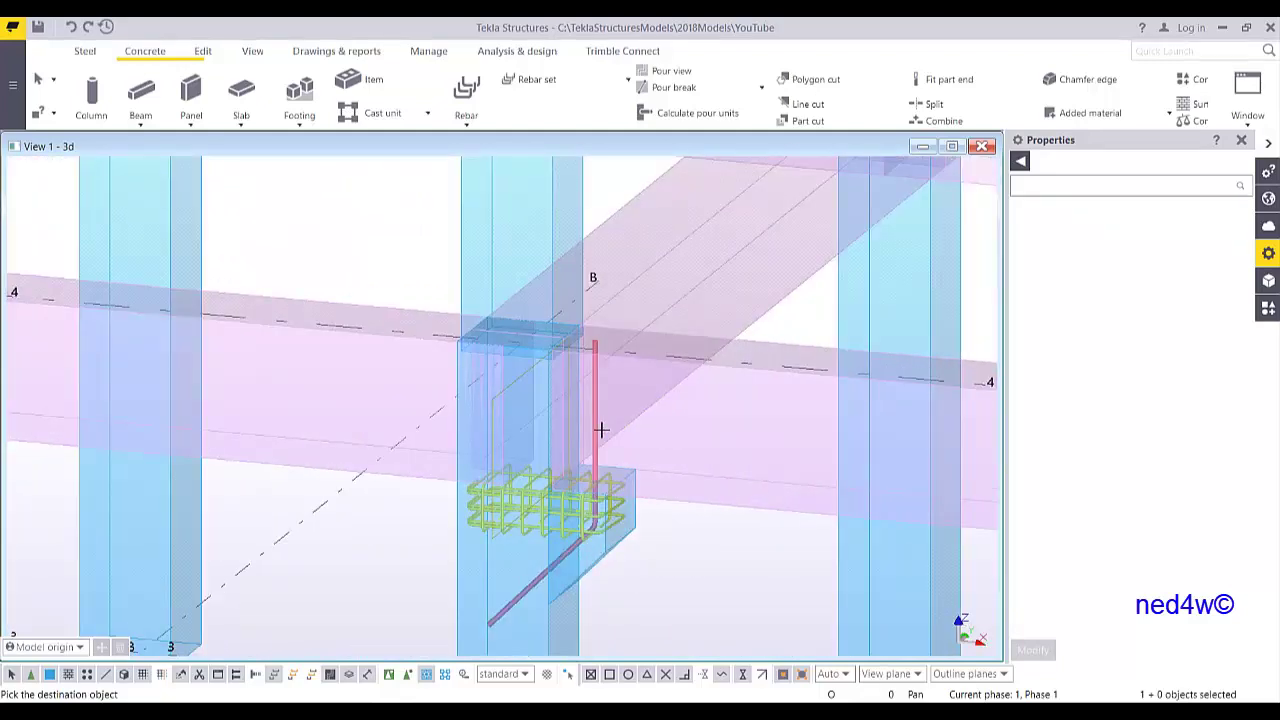
key("ctrl+4")
mouse_move(571, 426)
middle_mouse_down("ctrl")
mouse_move(666, 374)
mouse_move(697, 440)
mouse_move(626, 452)
middle_mouse_up("ctrl")
scroll(626, 452, "down", 10)
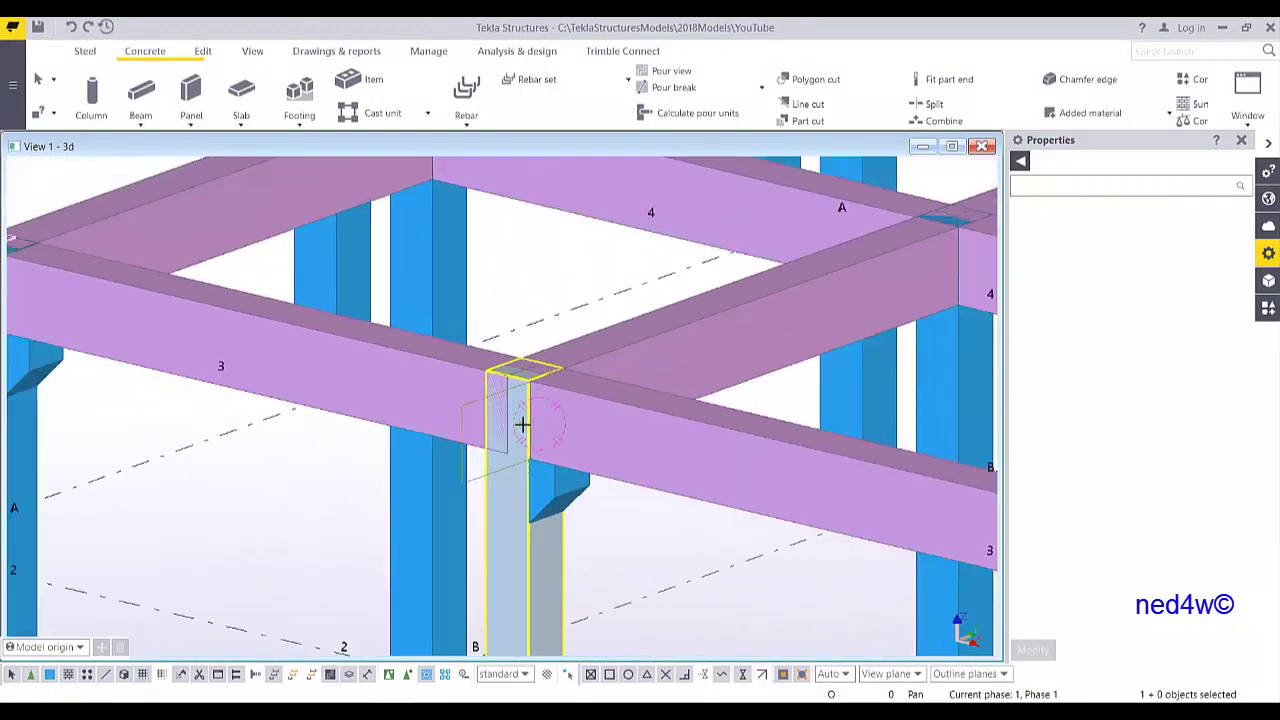
right_click(527, 323)
left_click(540, 334)
left_click(382, 386)
middle_click_drag(382, 386, 516, 415)
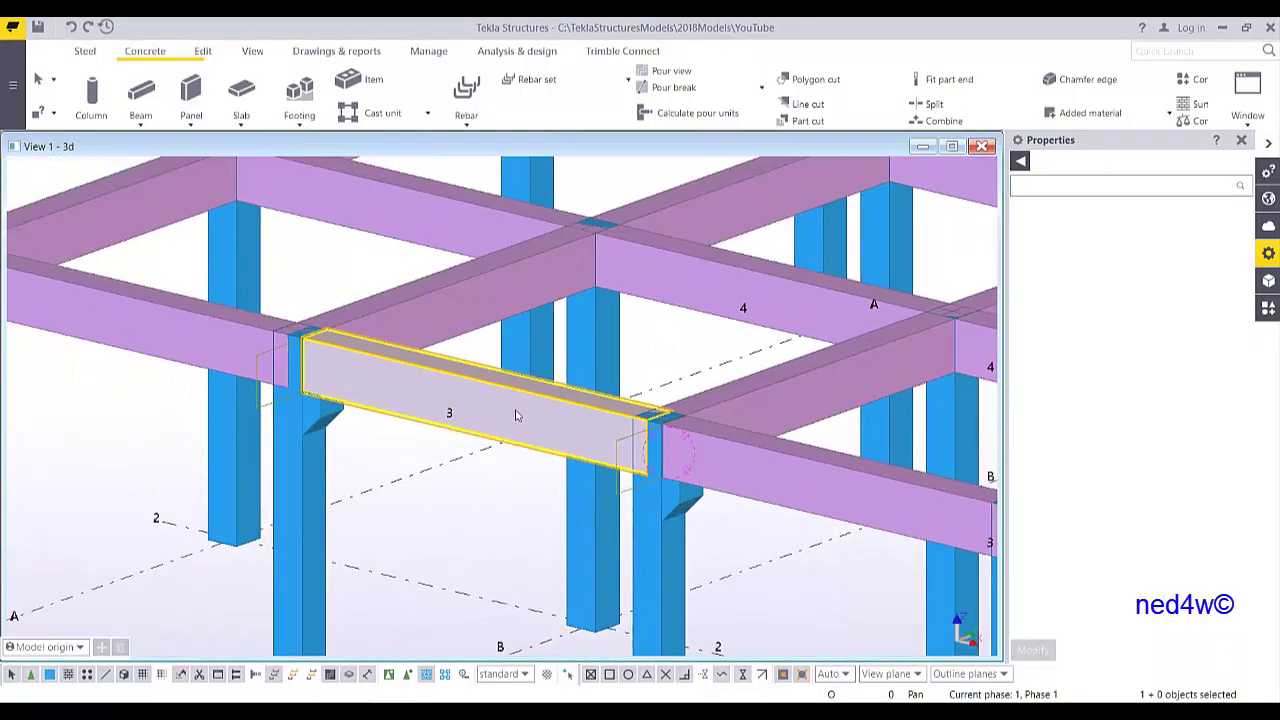
- At the corner column without a corbel, enable component selection and open the Applications & components catalog
scroll(497, 427, "down", 6)
middle_click_drag(497, 427, 445, 460, "ctrl")
scroll(696, 446, "up", 3)
scroll(450, 480, "down", 2)
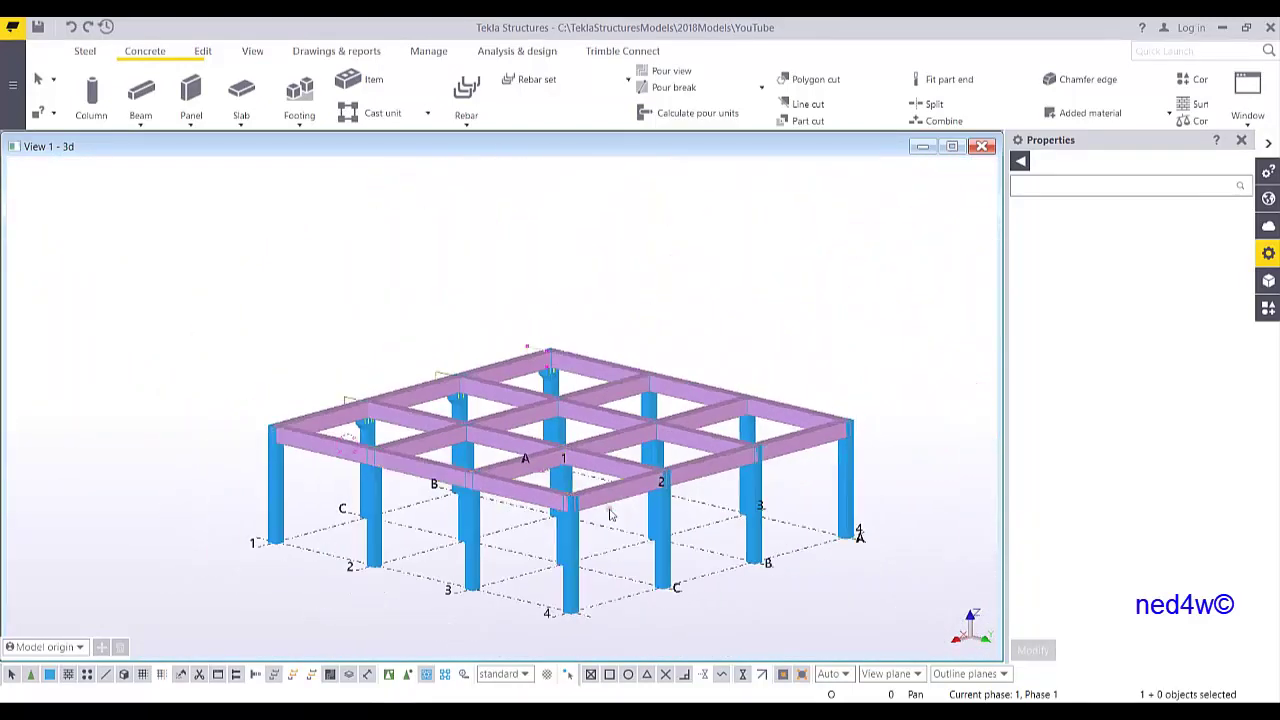
scroll(603, 515, "up", 5)
middle_click_drag(593, 515, 886, 366, "ctrl")
scroll(385, 365, "up", 4)
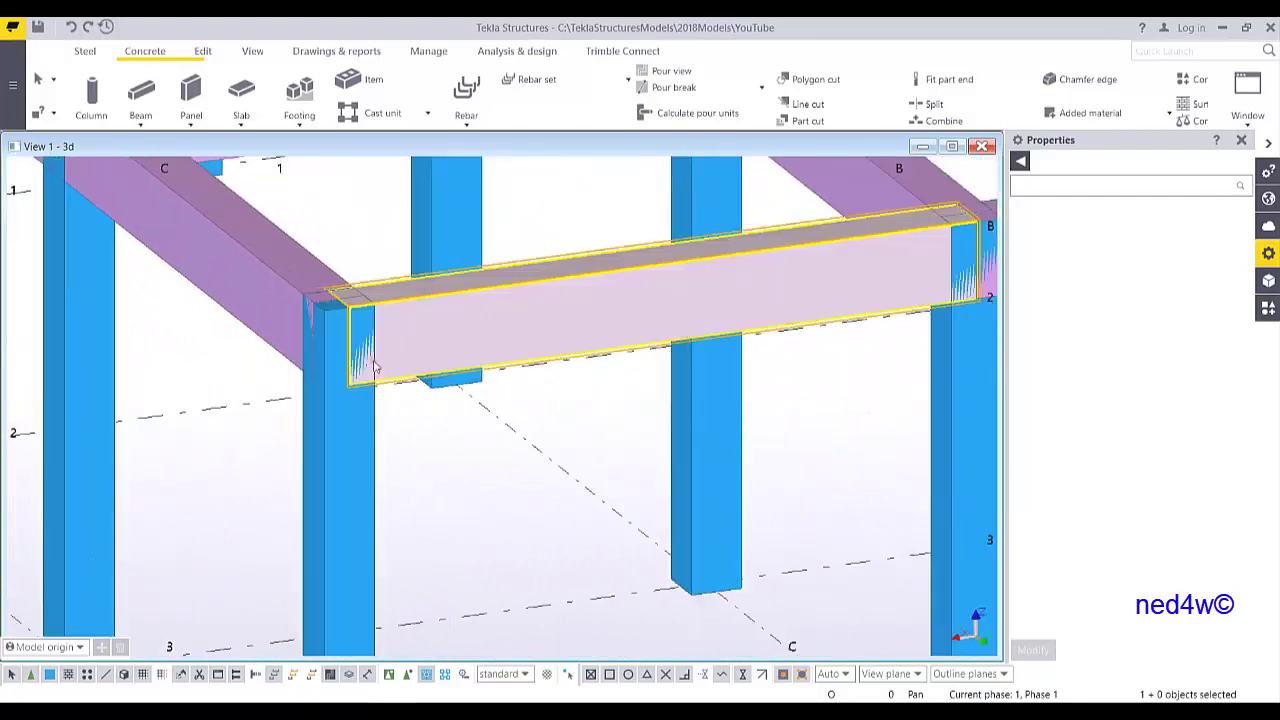
middle_click_drag(380, 358, 263, 542, "ctrl")
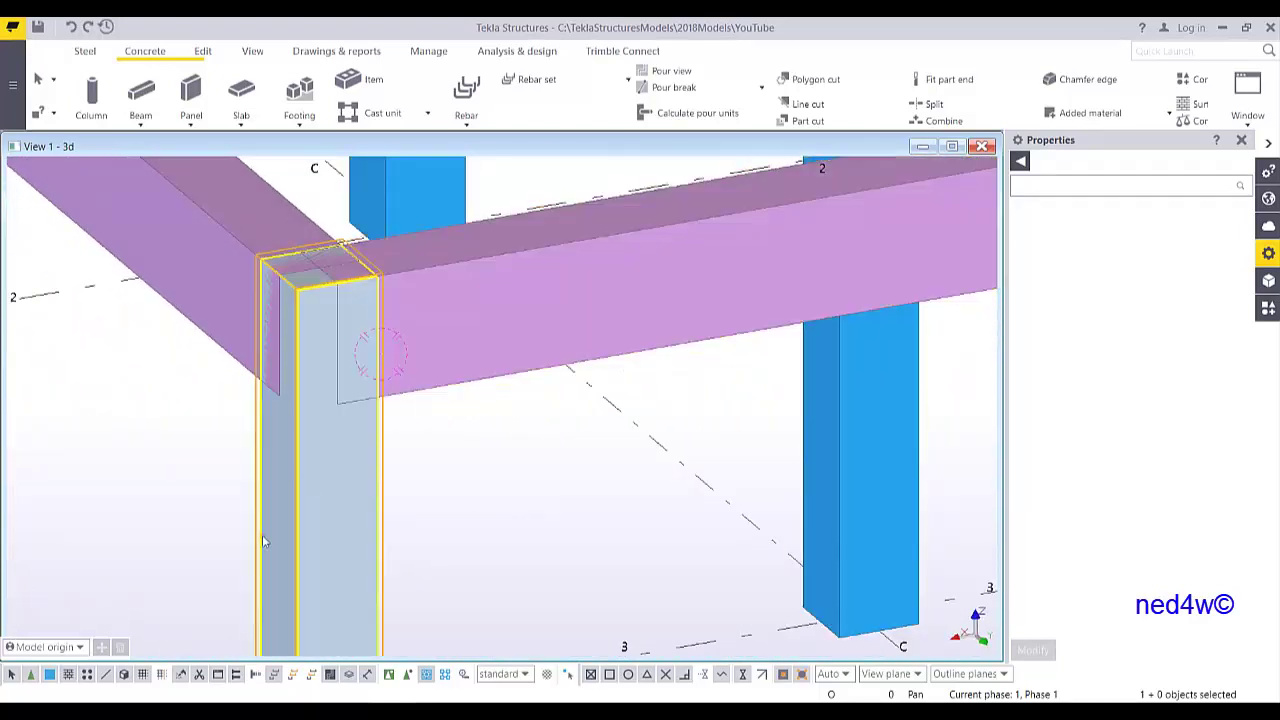
left_click(393, 677)
left_click(1268, 308)
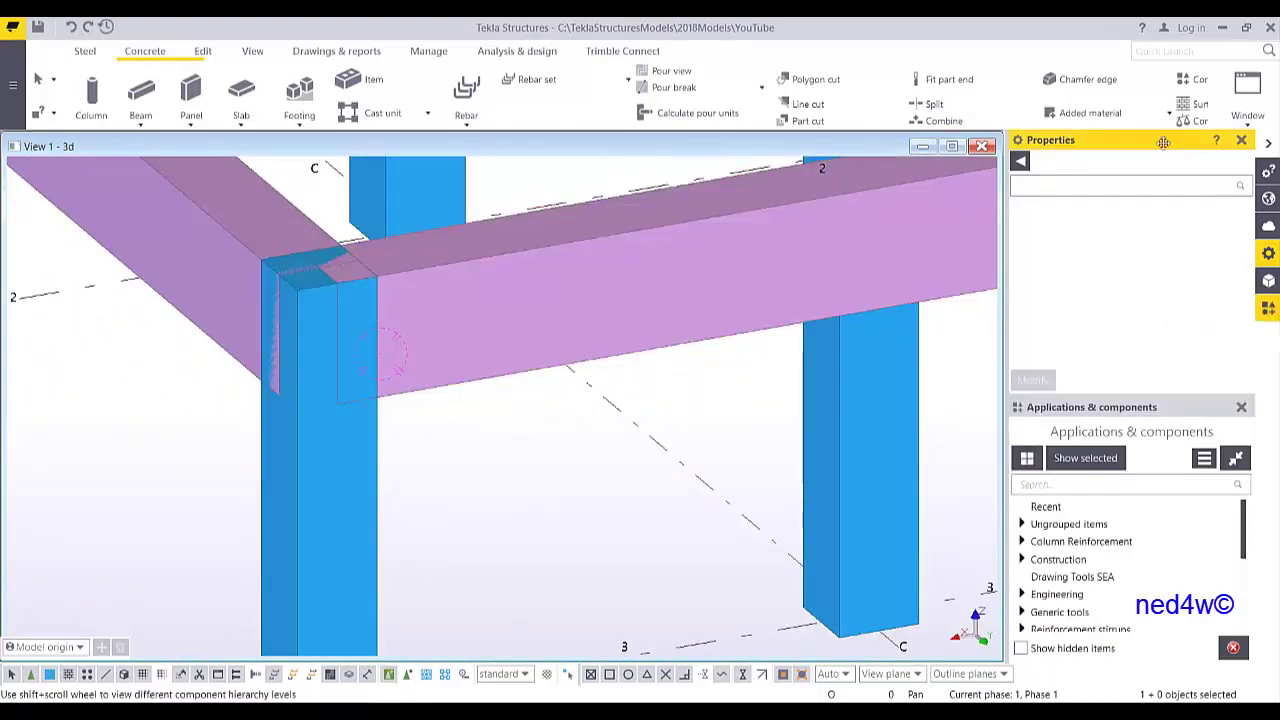
- Search the component catalog for "CORBEL" and open the Corbel connection (14) settings
left_click(1241, 140)
left_click(1075, 218)
type("C")
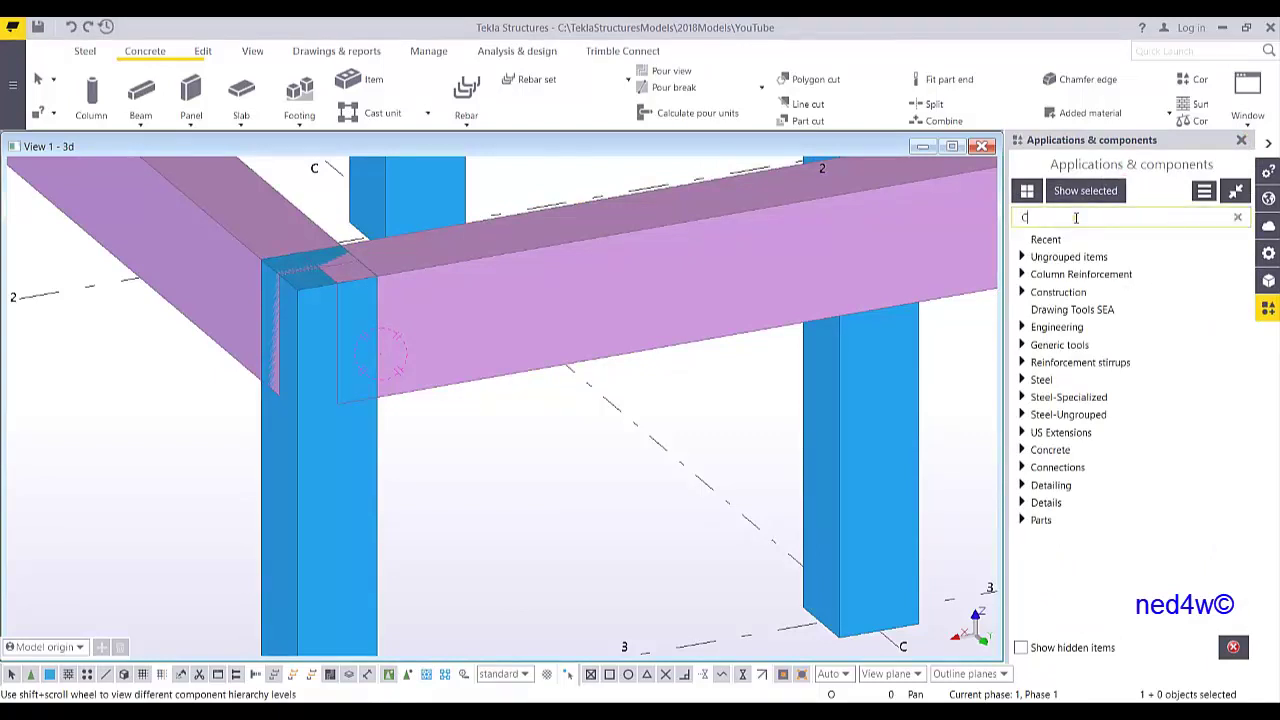
type("ORBEL")
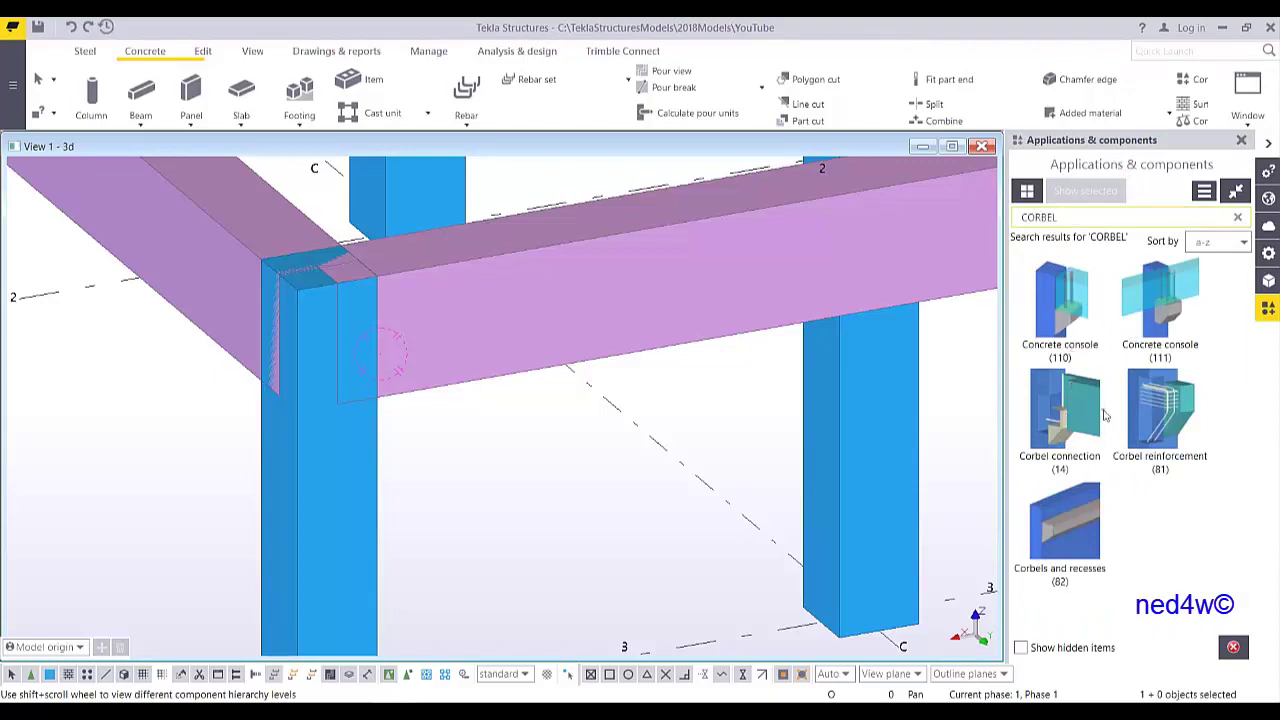
left_click(1065, 410)
double_click(1070, 420)
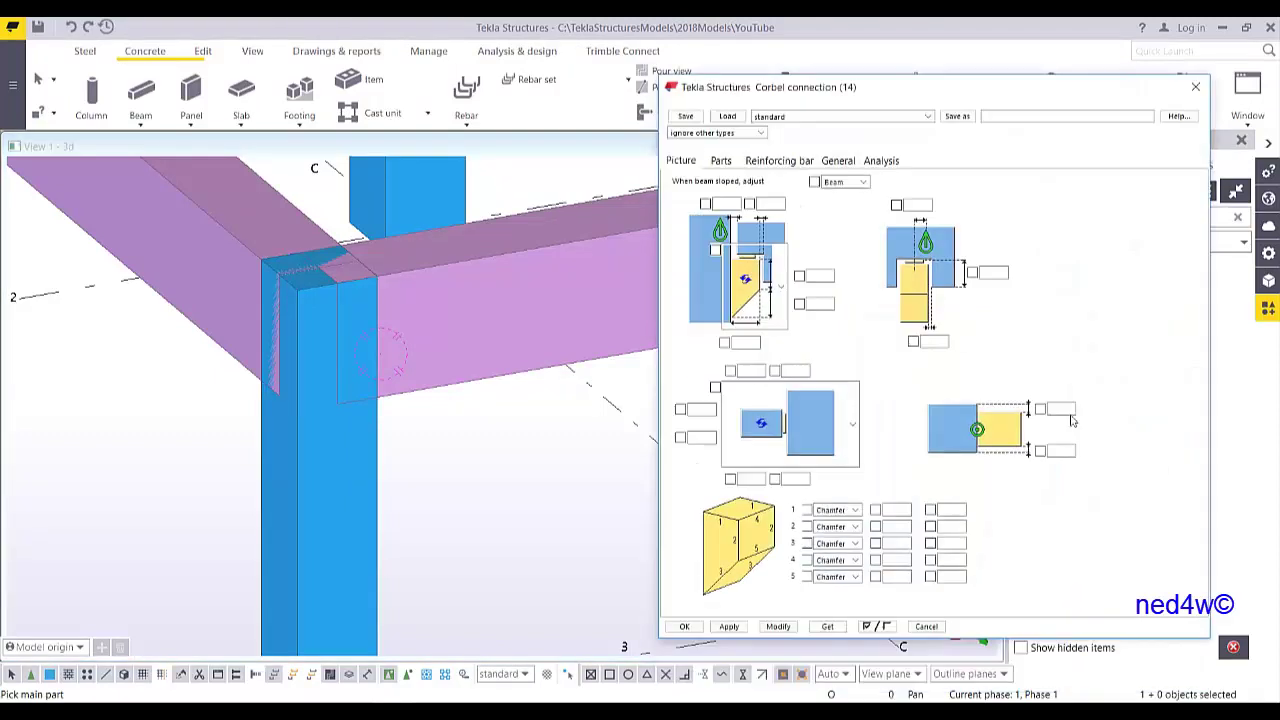
- Examine the corbel shape options available for the connection, keeping the corner column in view
scroll(309, 411, "down", 3)
middle_click_drag(304, 424, 366, 350)
scroll(366, 350, "up", 1)
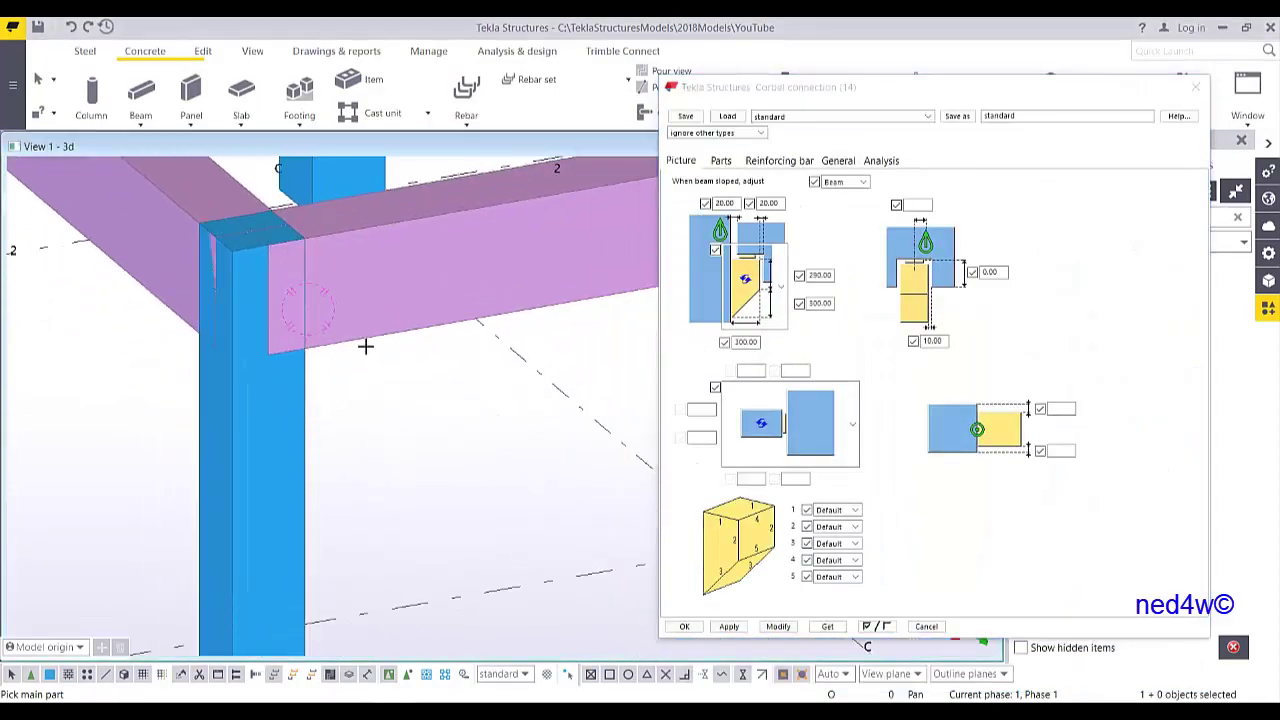
left_click_drag(881, 88, 844, 105)
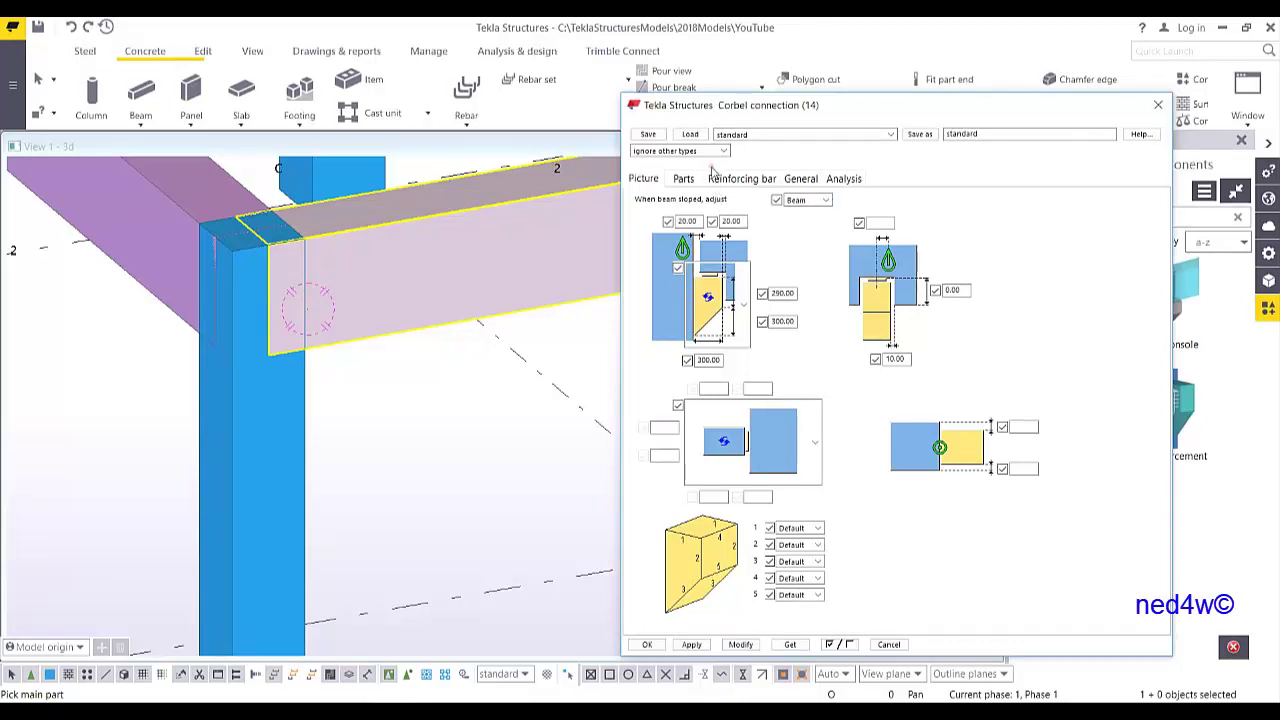
left_click(741, 308)
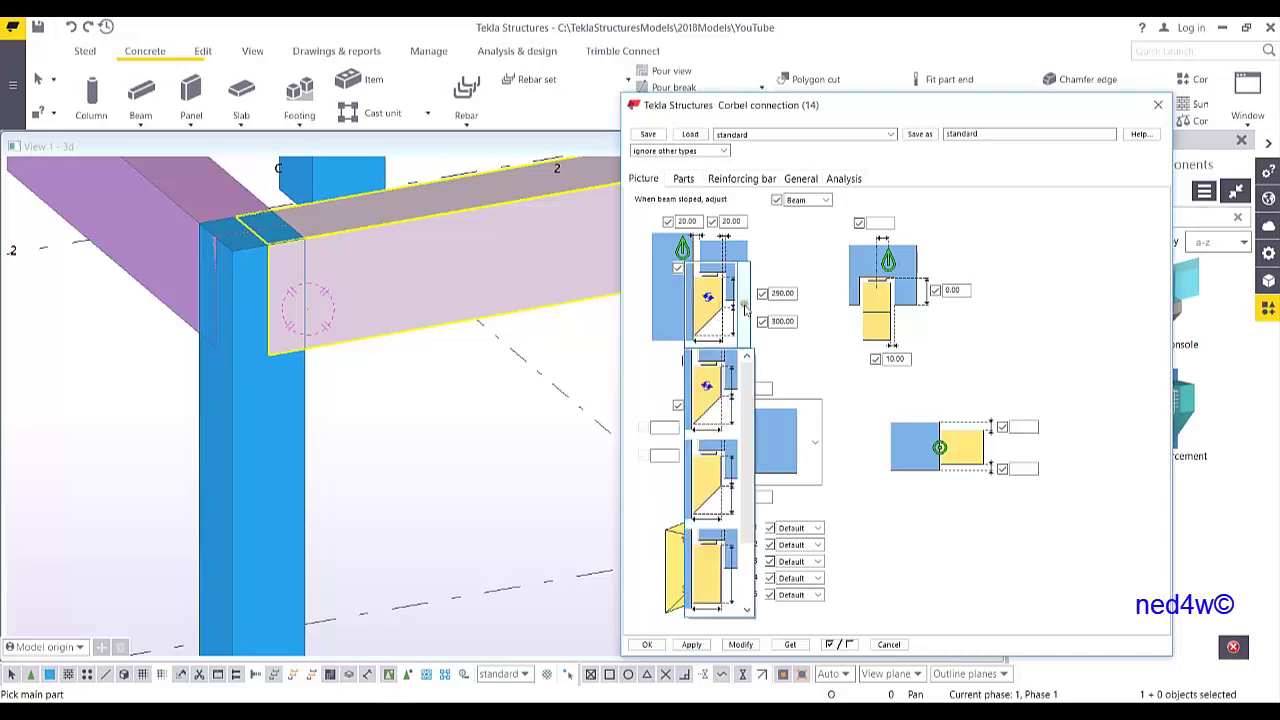
left_click_drag(746, 404, 747, 296)
left_click_drag(747, 425, 768, 330)
left_click(774, 236)
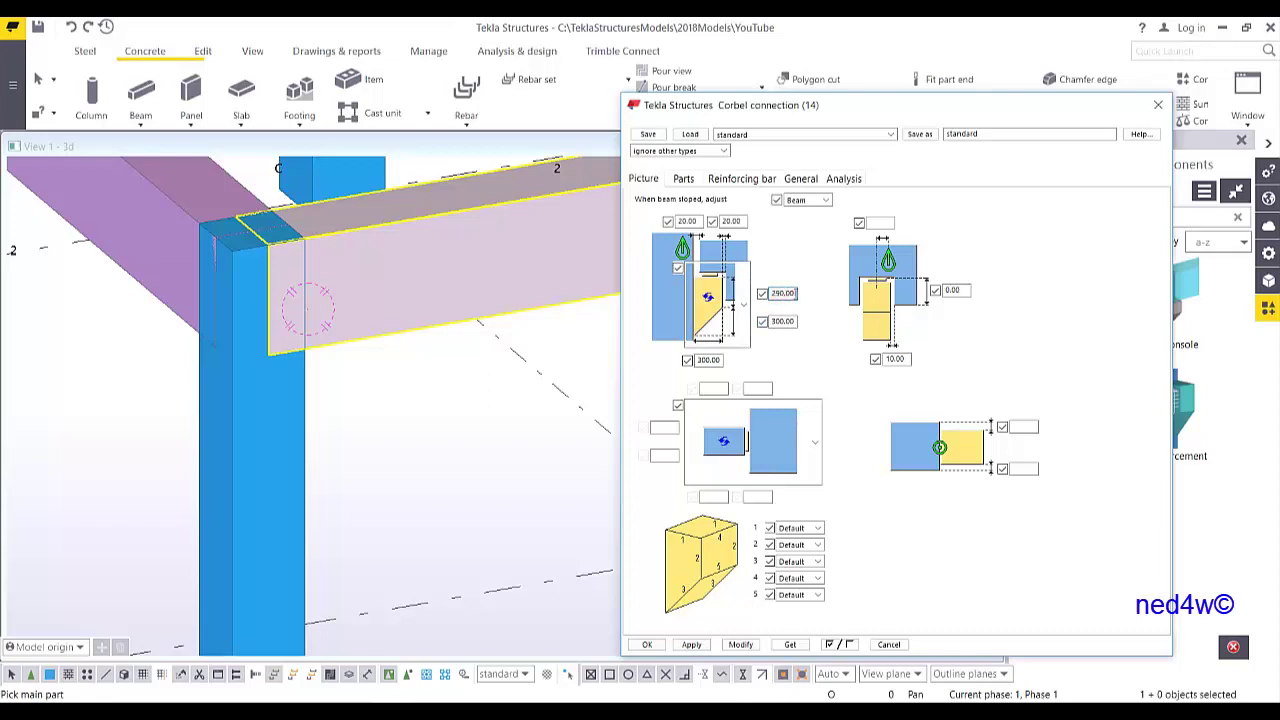
- Set the corbel's straight height, sloped height and projection to 250 mm each and apply the values
double_click(785, 293)
type("250")
double_click(784, 321)
type("250")
double_click(710, 361)
left_click(692, 645)
left_click(289, 394)
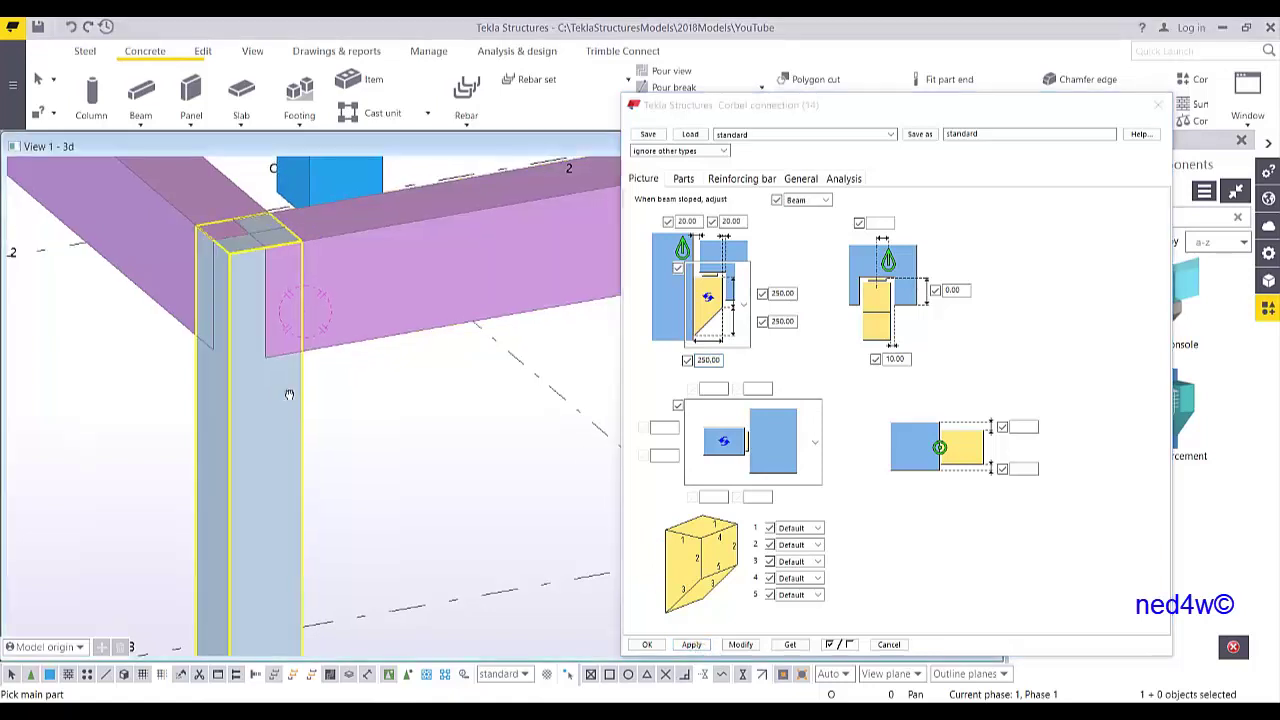
middle_click_drag(289, 394, 281, 404)
- Review the connection's parts and reinforcing bar settings, set its class to 11 and apply
left_click(683, 179)
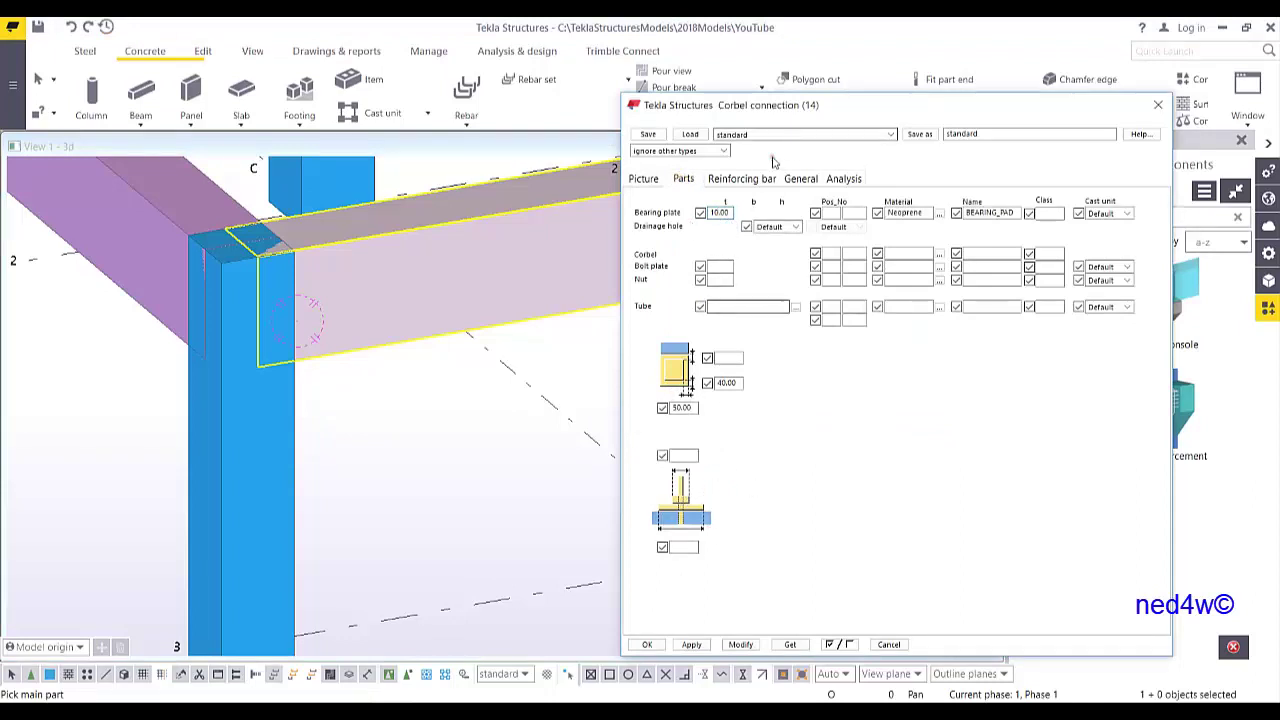
left_click(746, 178)
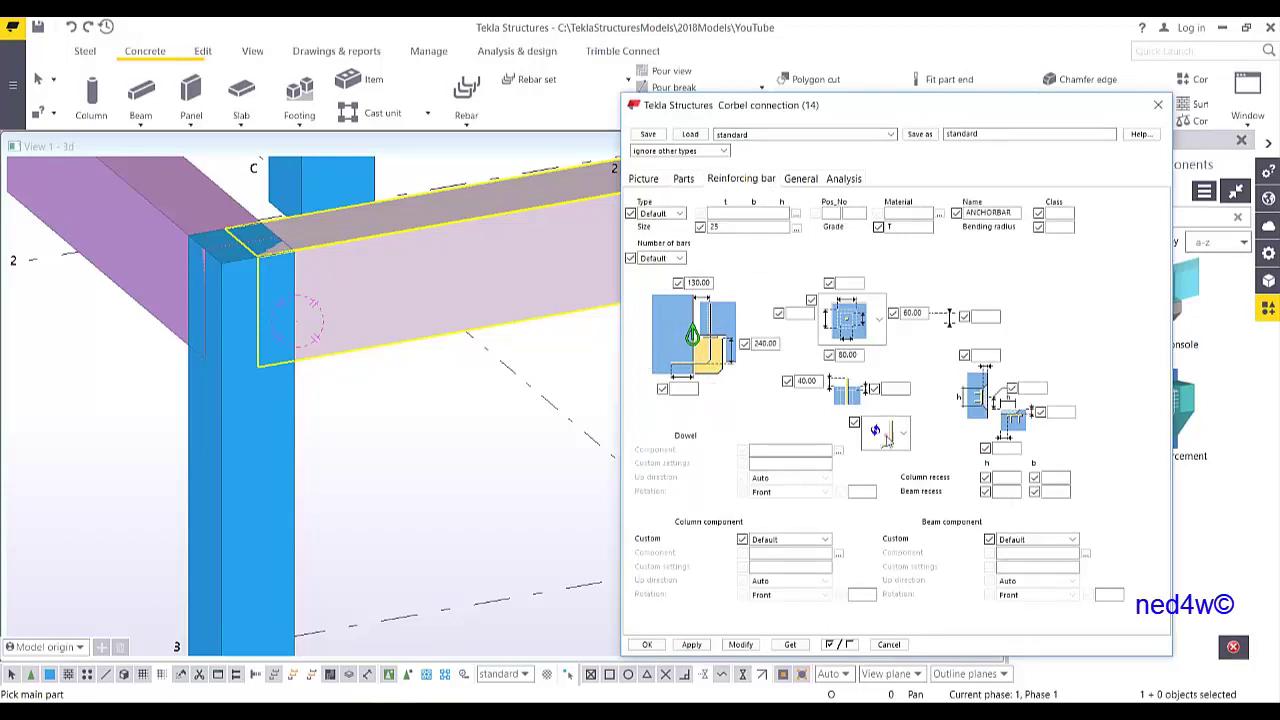
double_click(825, 277)
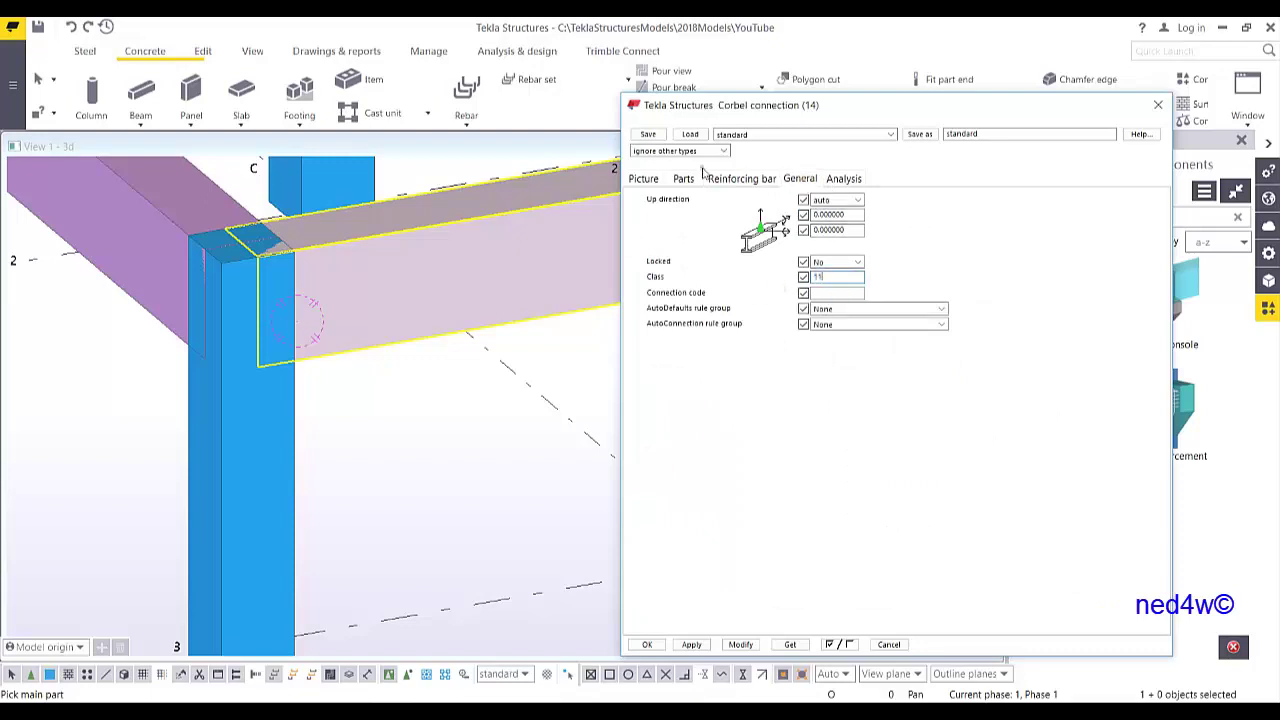
left_click(692, 644)
- Place the corbel connection between the corner column and the beam extending right from it, and render the parts transparent
middle_click_drag(200, 461, 229, 486)
scroll(255, 481, "down", 1)
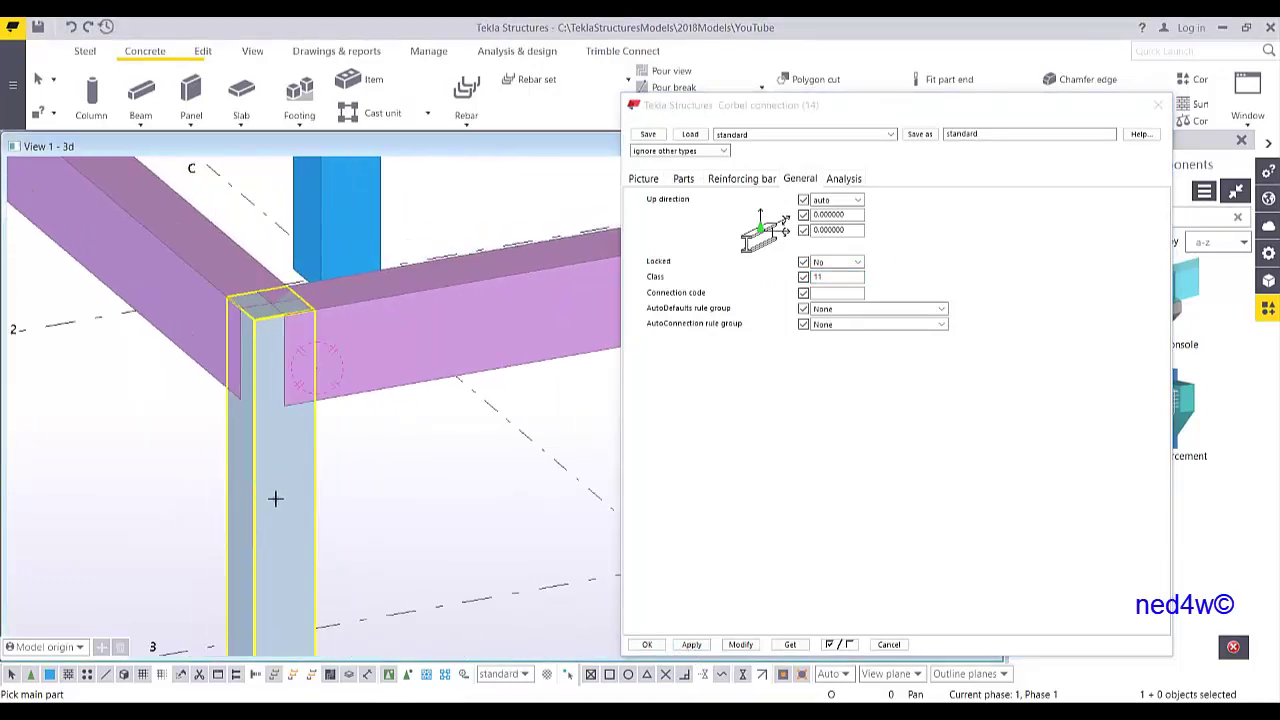
left_click(284, 473)
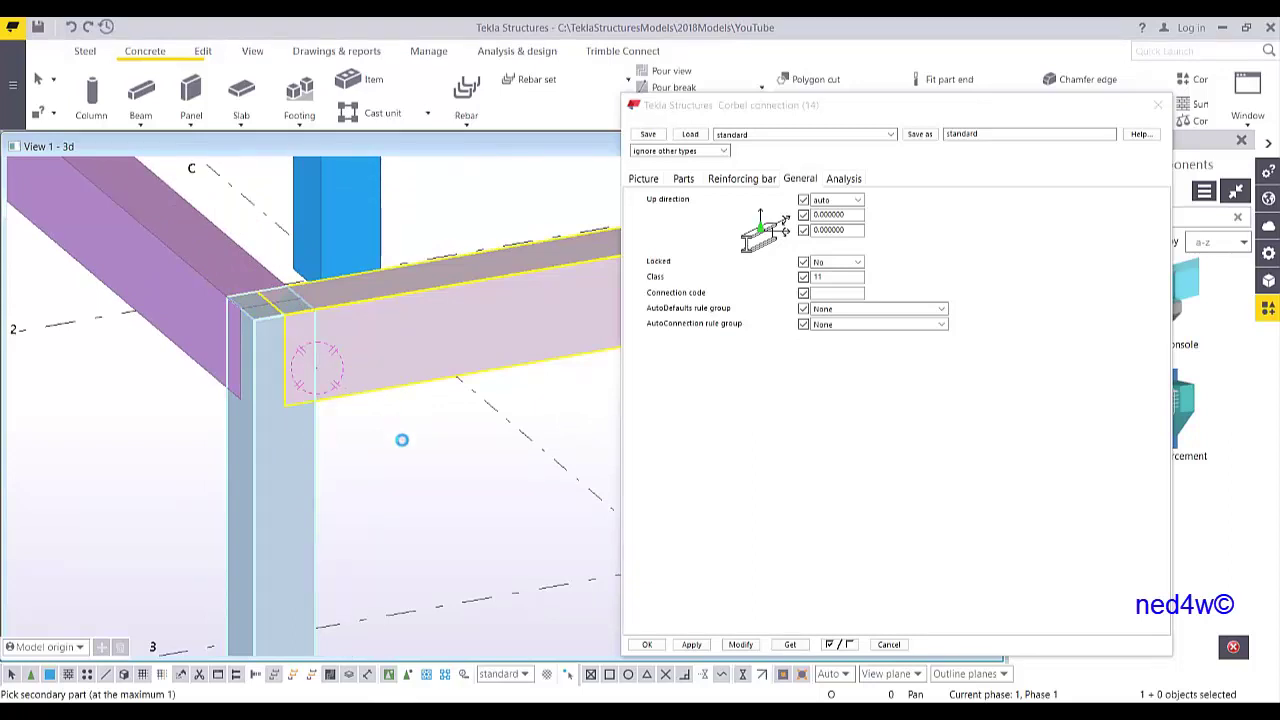
middle_click_drag(441, 435, 471, 454)
key("ctrl+2")
scroll(377, 475, "up", 2)
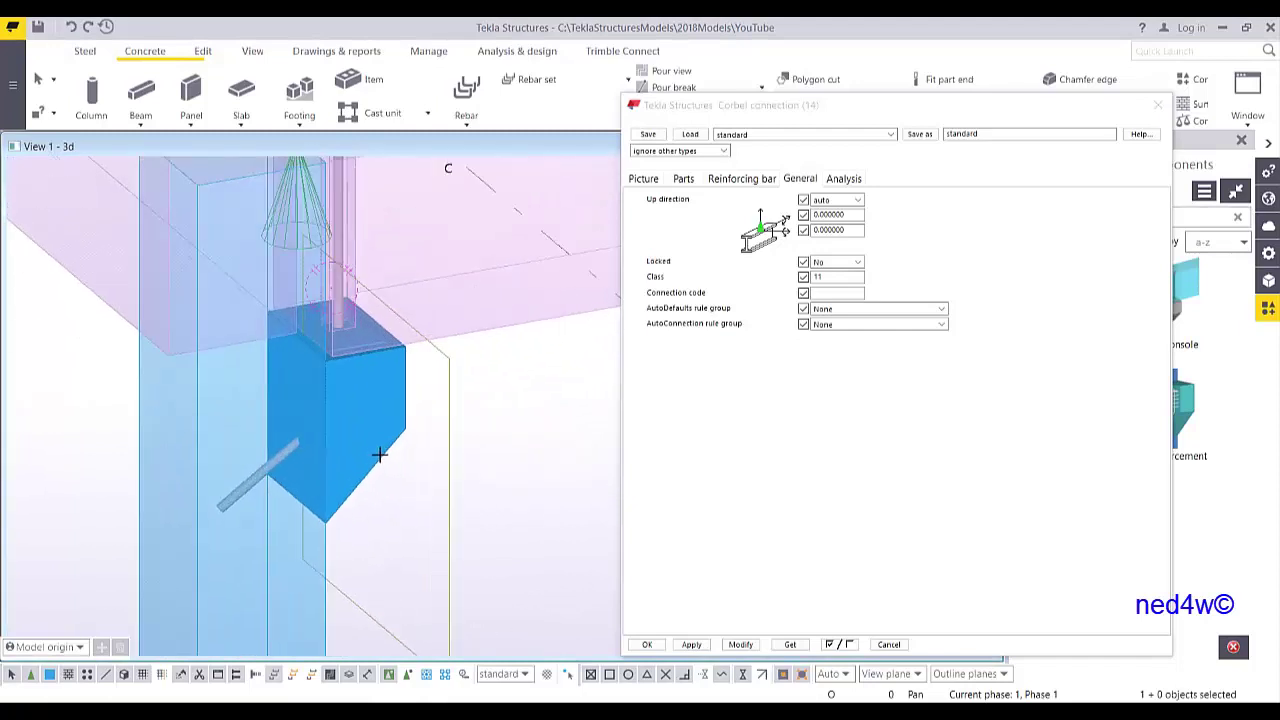
scroll(386, 460, "down", 6)
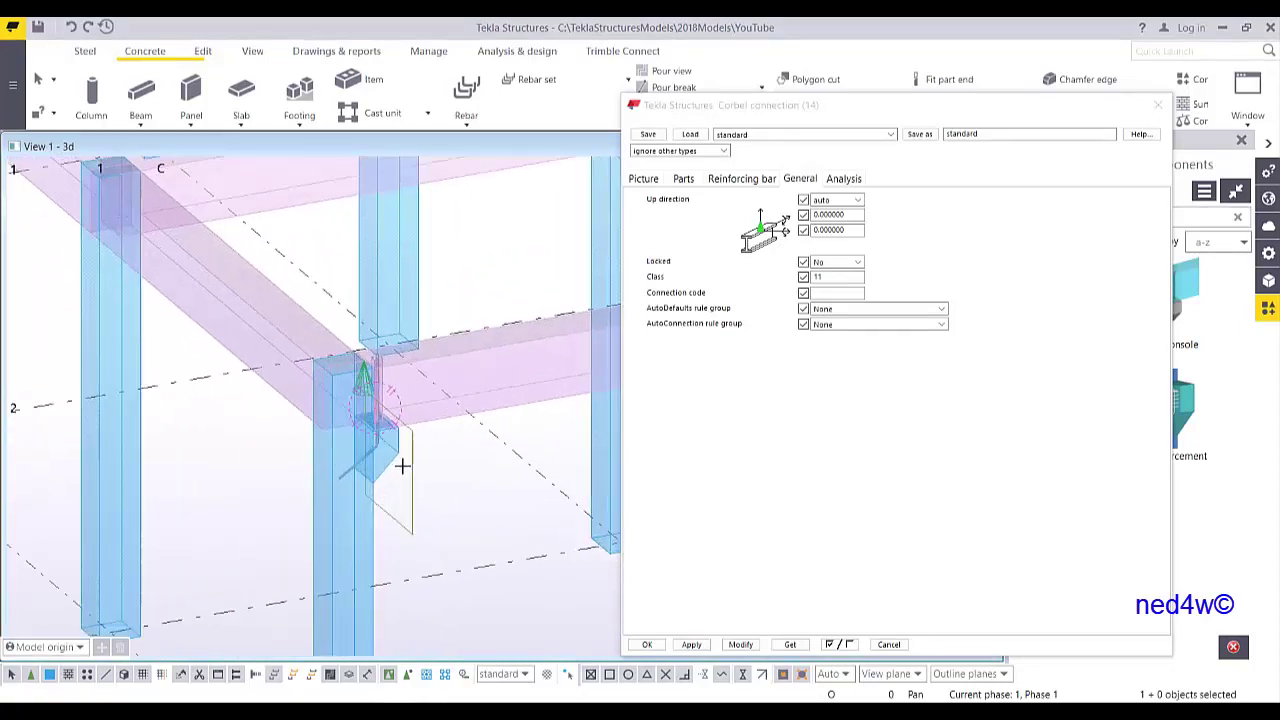
- Place a second corbel connection between the same corner column and the beam extending left from it
left_click(292, 455)
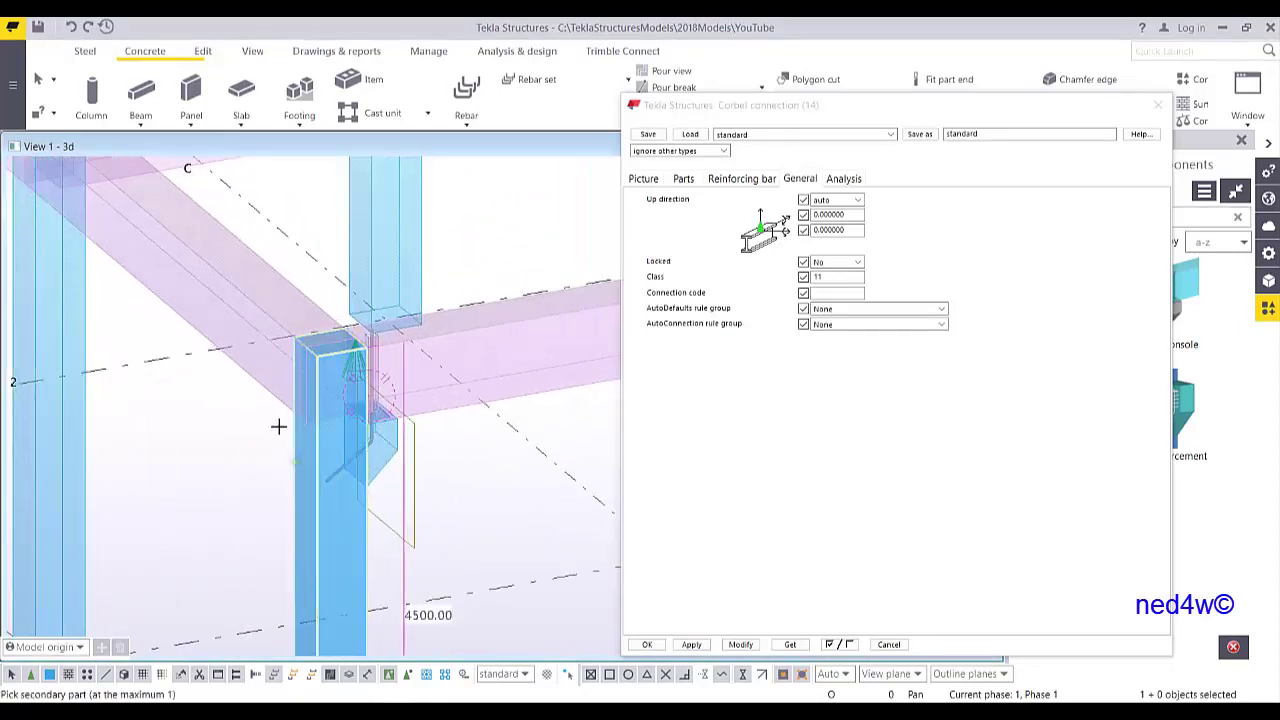
left_click(271, 397)
scroll(287, 400, "up", 4)
middle_click_drag(328, 424, 292, 385, "ctrl")
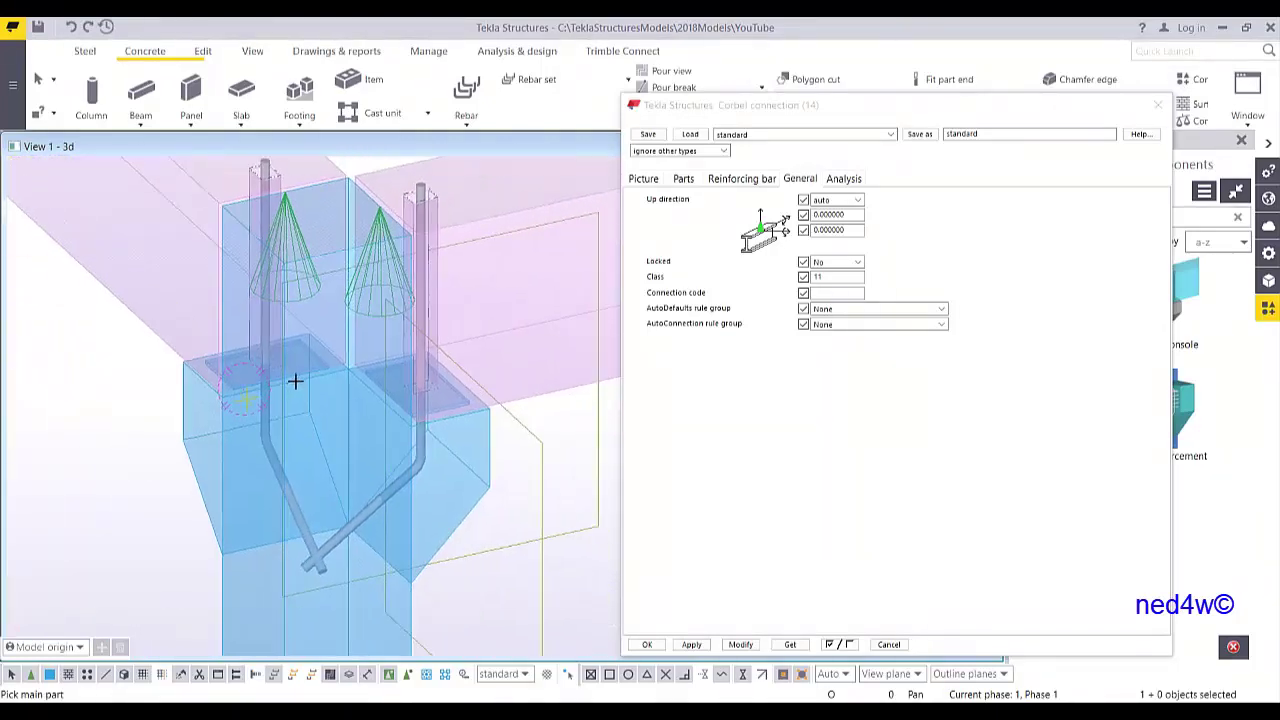
- Examine both corbels, their bearing pads and anchor bars at the corner column in transparent and solid rendering
scroll(296, 380, "down", 6)
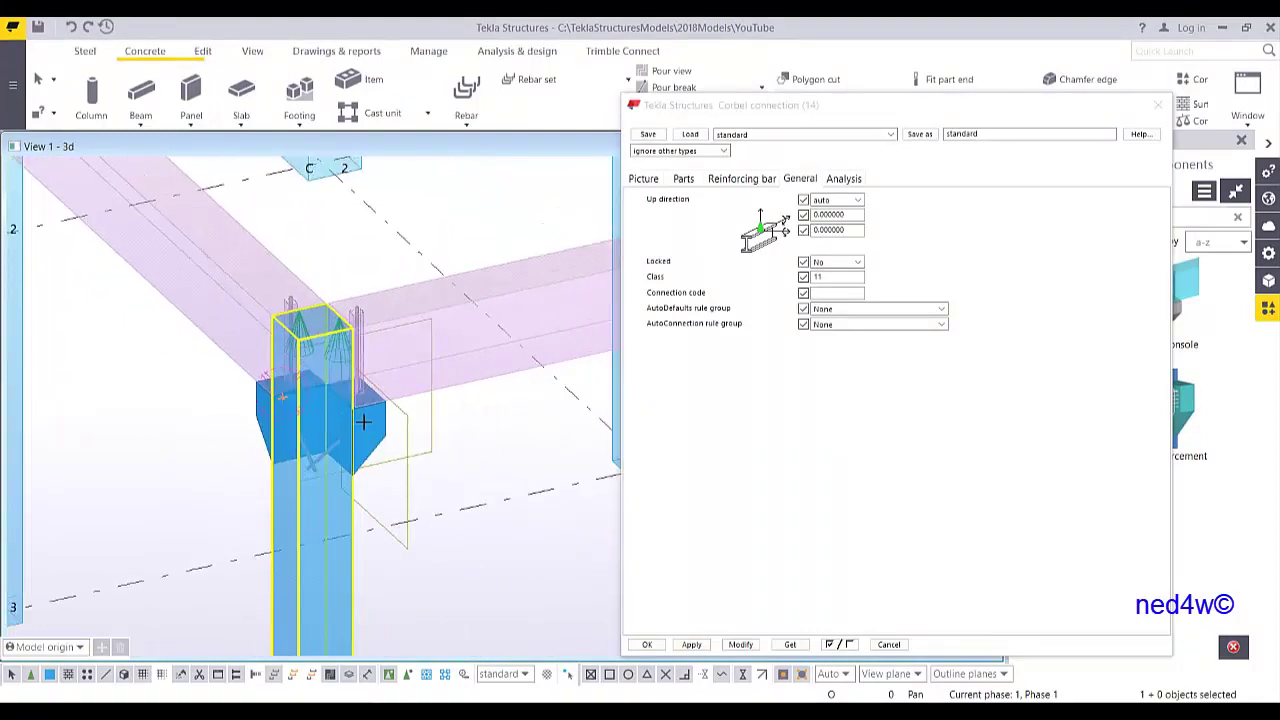
middle_click_drag(368, 415, 388, 397, "ctrl")
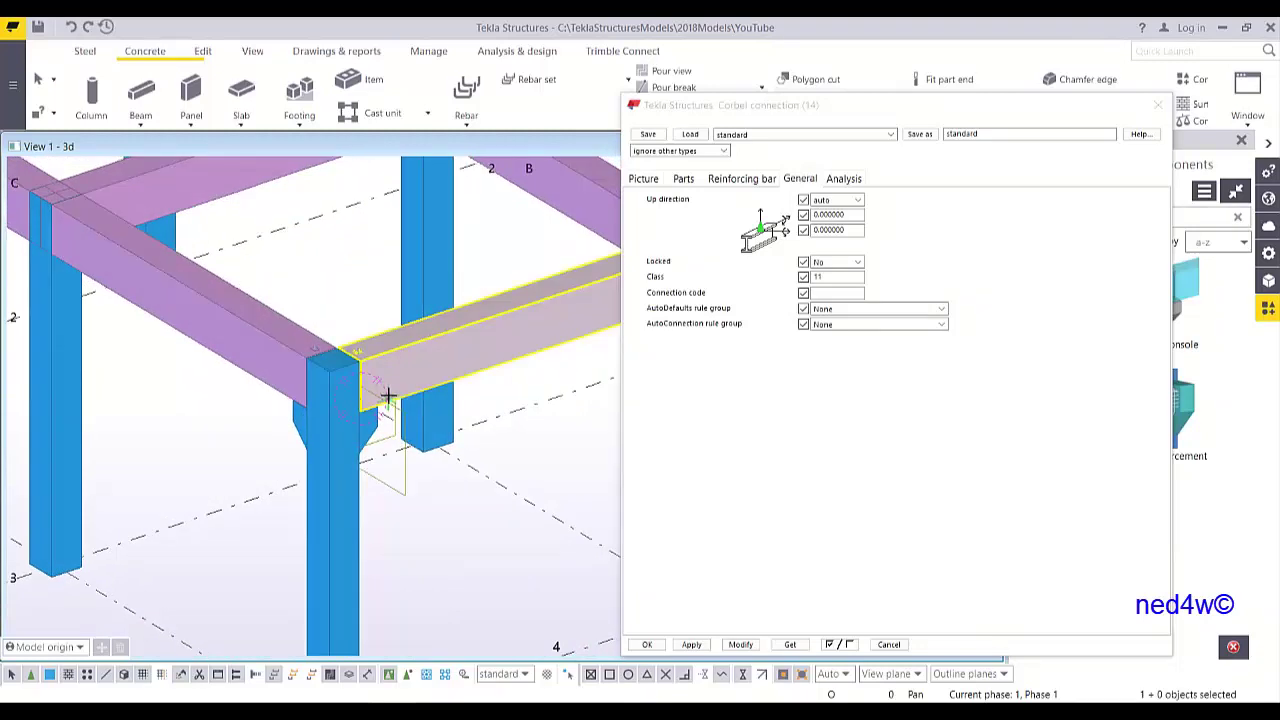
scroll(388, 395, "up", 6)
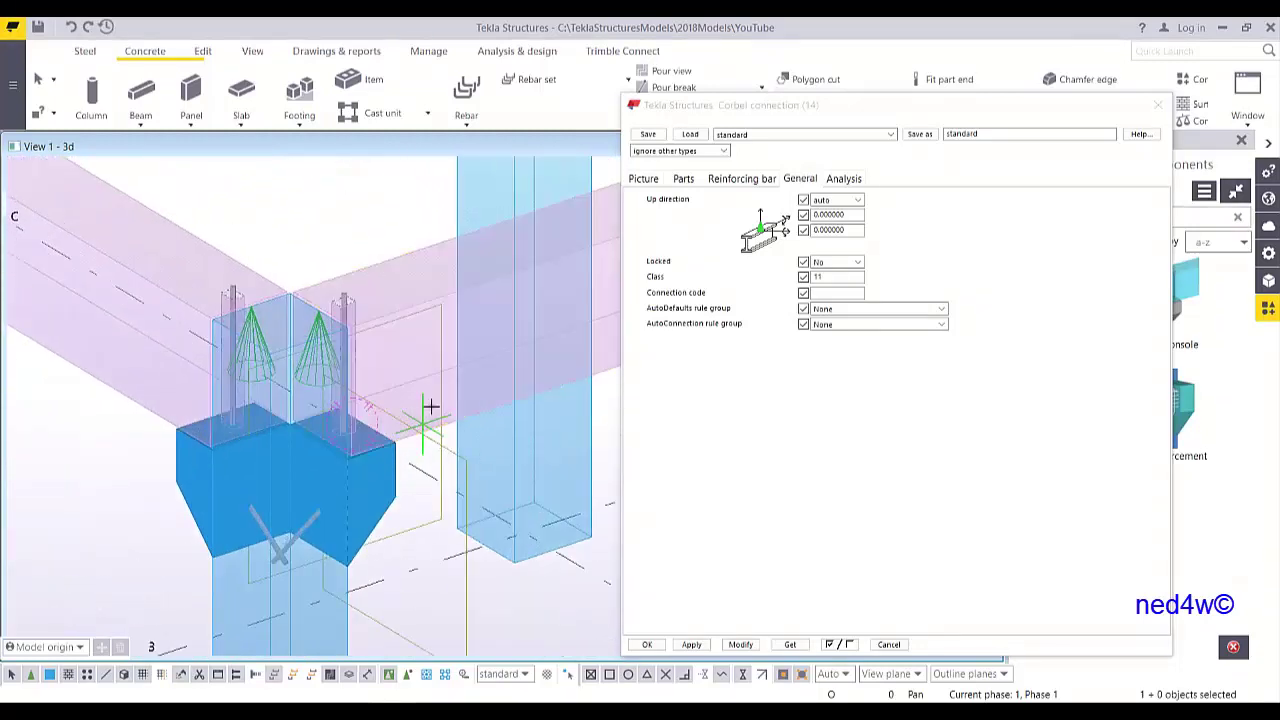
scroll(482, 395, "down", 2)
left_click_drag(886, 108, 941, 111)
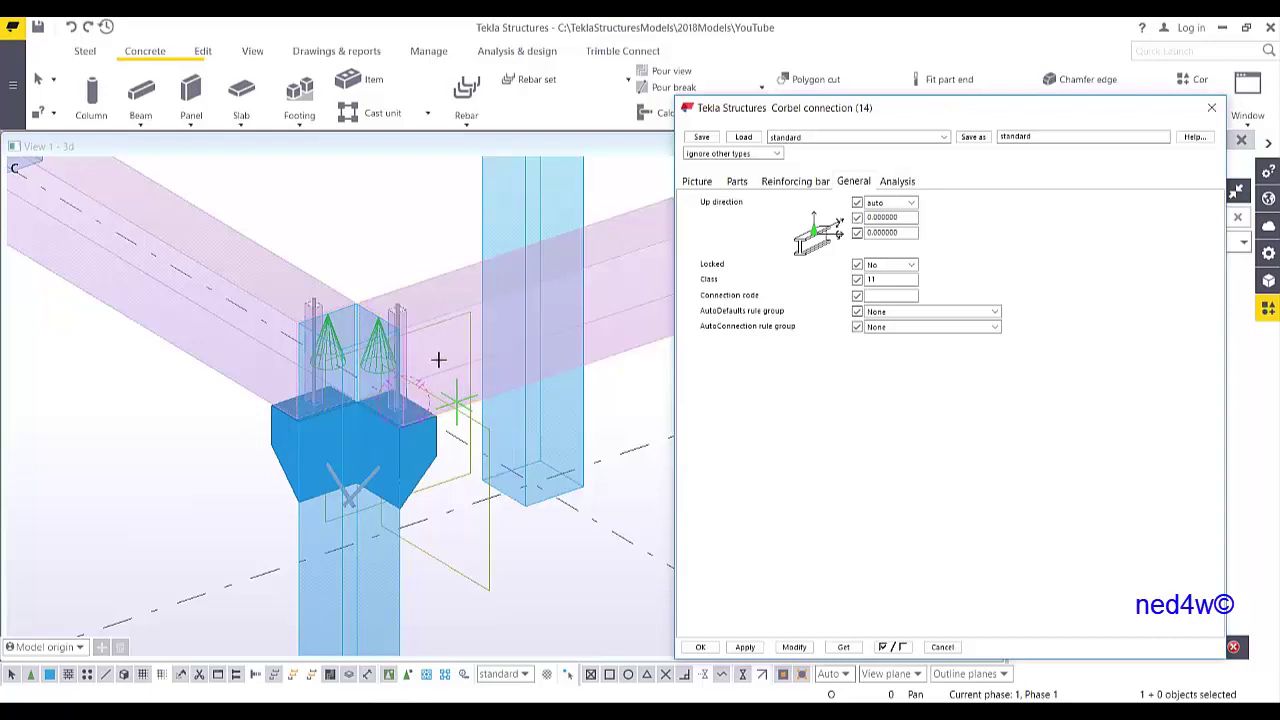
scroll(343, 474, "up", 3)
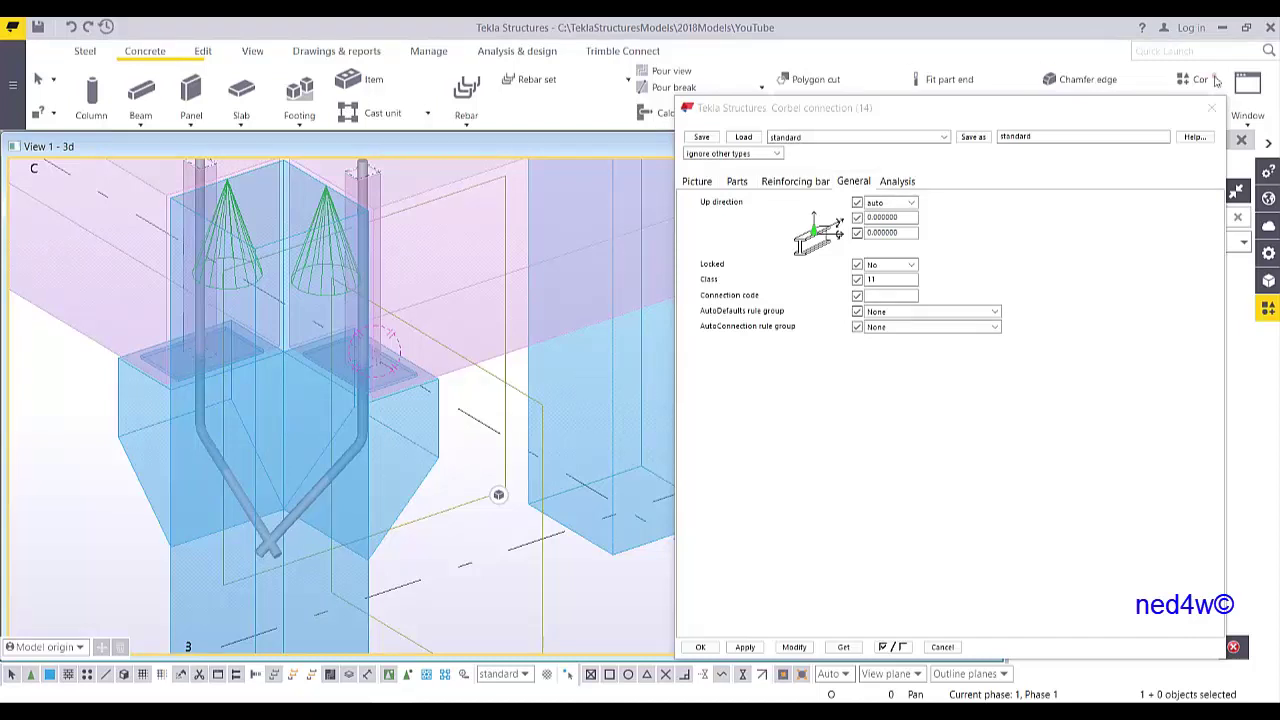
middle_click_drag(434, 445, 334, 400)
scroll(409, 371, "down", 2)
scroll(329, 409, "down", 2)
scroll(334, 400, "up", 2)
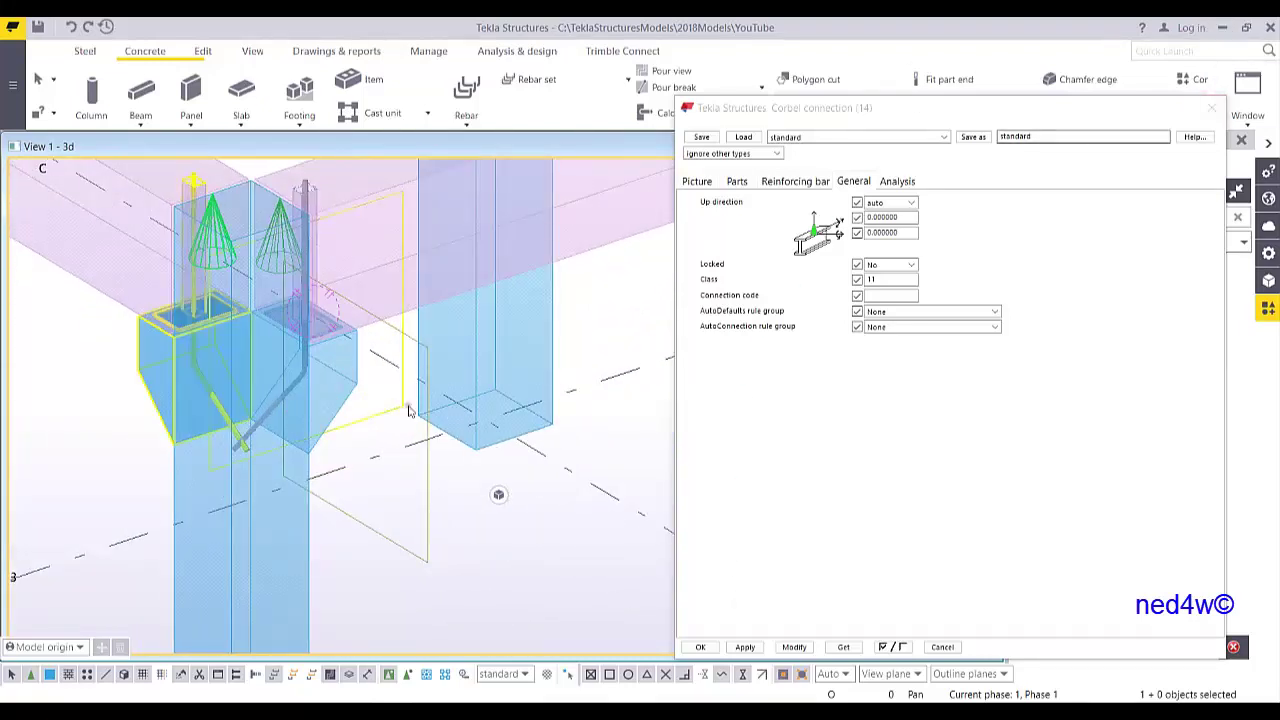
middle_click_drag(254, 435, 365, 400)
scroll(365, 390, "up", 3)
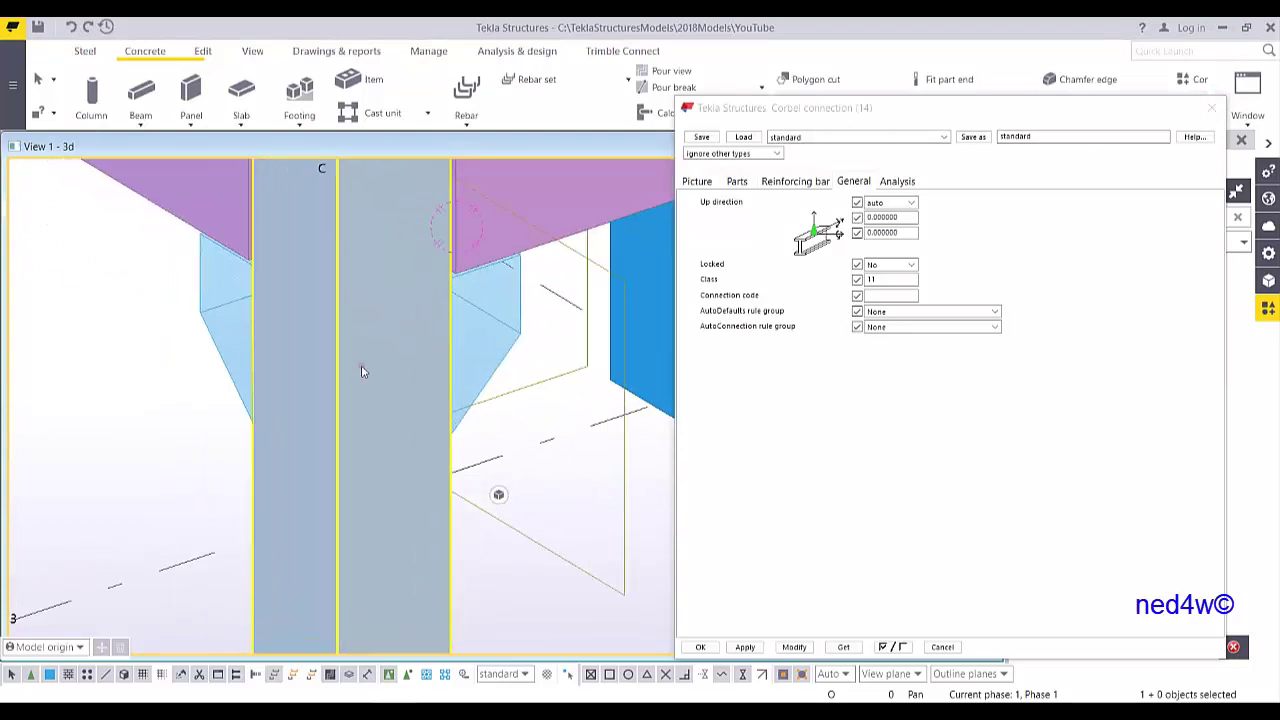
scroll(388, 360, "down", 2)
middle_click_drag(451, 334, 361, 361, "ctrl")
scroll(441, 342, "up", 3)
scroll(361, 361, "down", 2)
- Change the selected corbel connection to the rectangular corbel shape and inspect the modified corbel under the beam
double_click(381, 334)
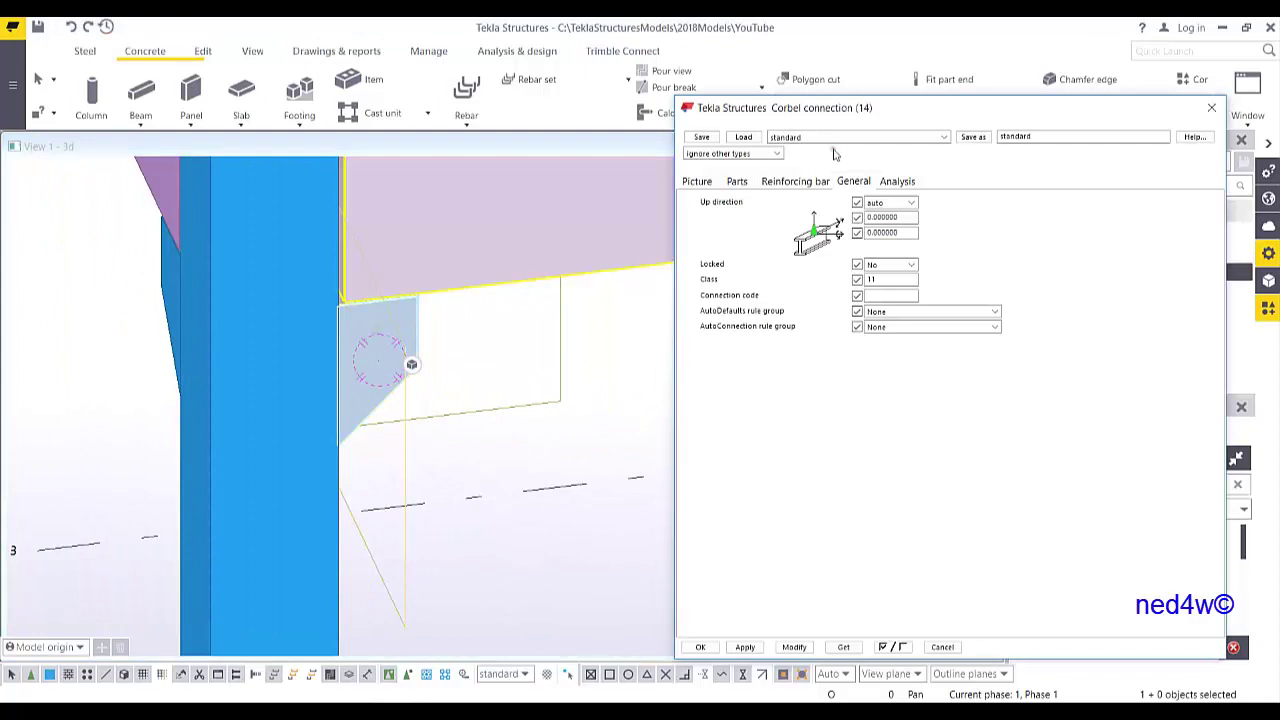
left_click(703, 184)
left_click(797, 308)
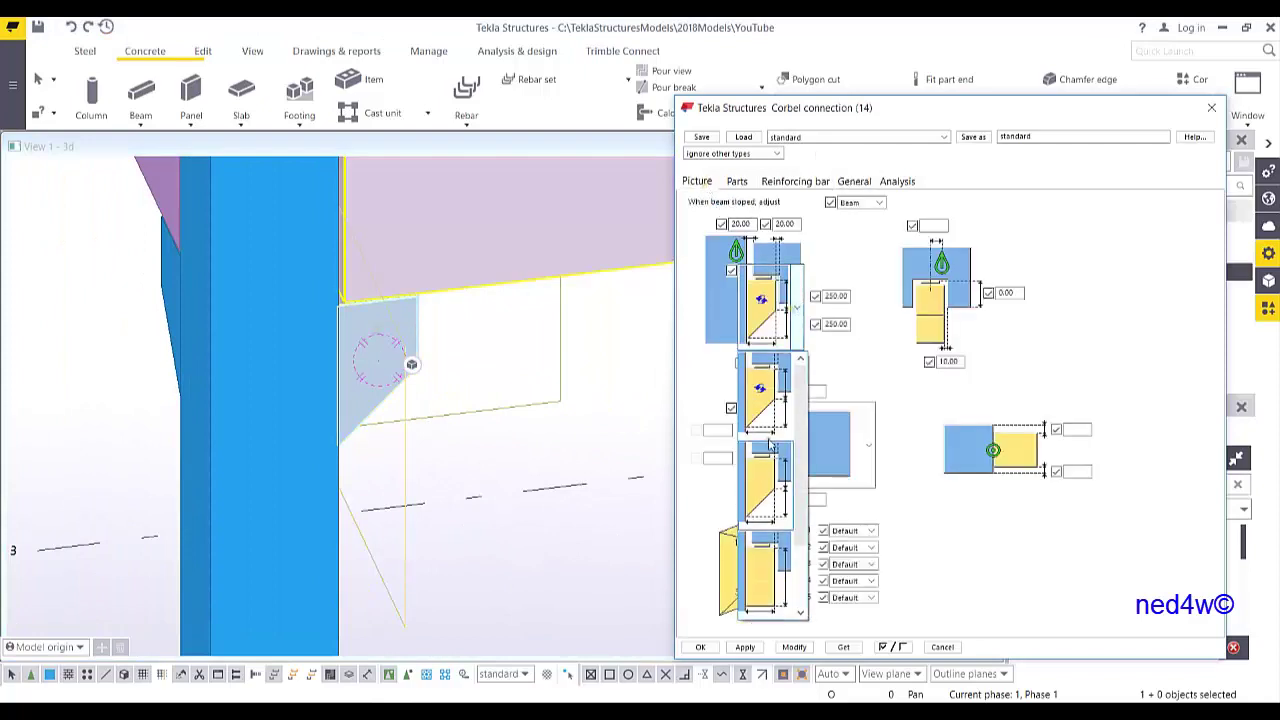
left_click(778, 490)
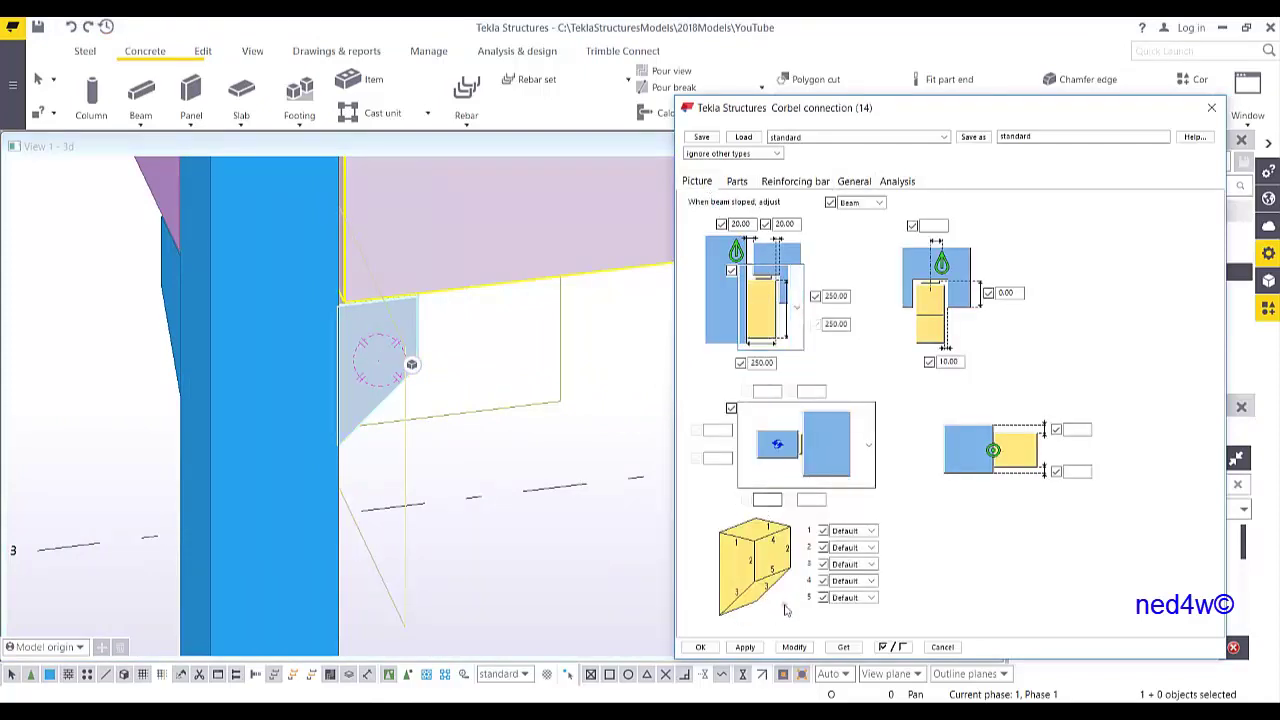
left_click(794, 647)
scroll(370, 365, "up", 5)
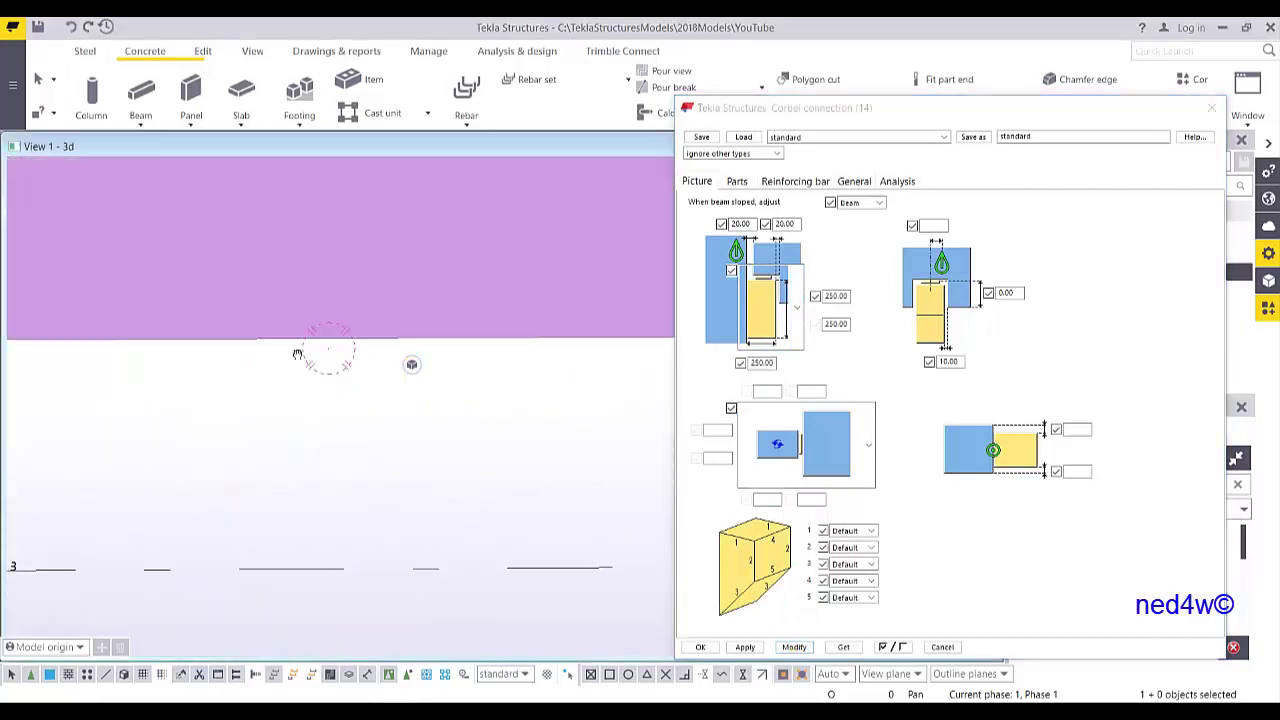
scroll(208, 397, "down", 5)
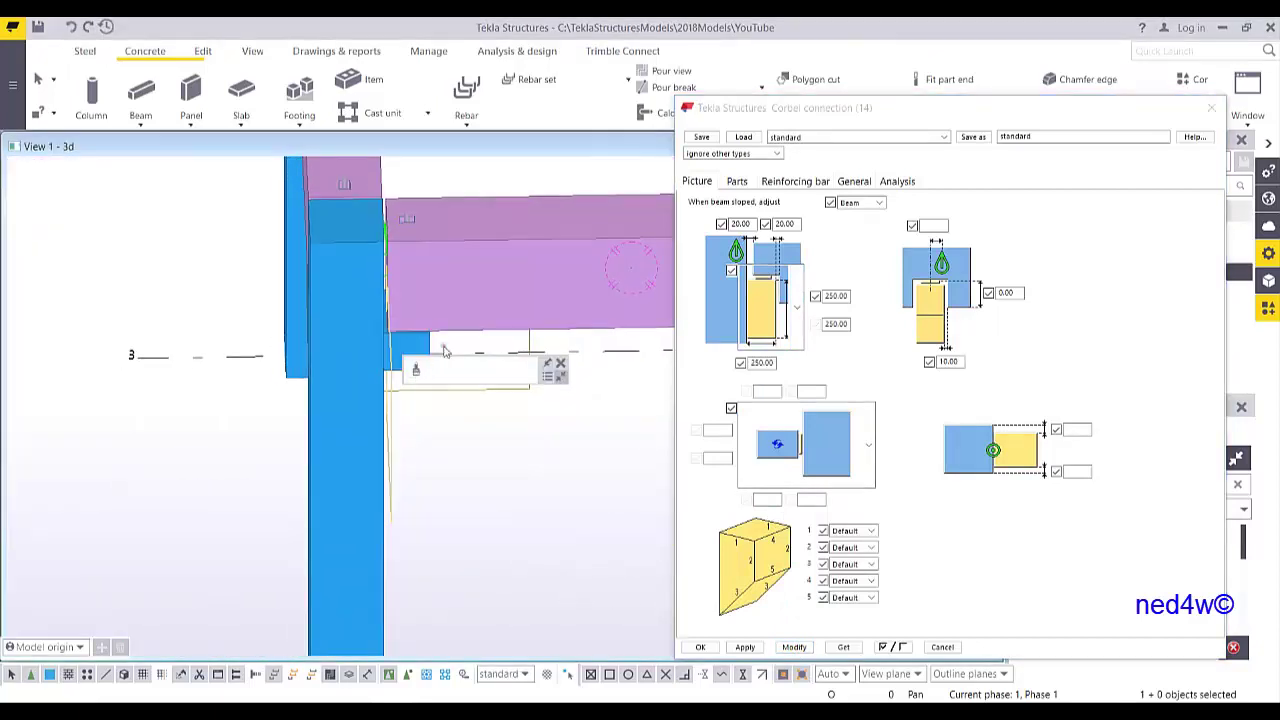
- Change the selected corbel connection to the shape with a rounded lower corner
left_click(760, 298)
left_click(777, 572)
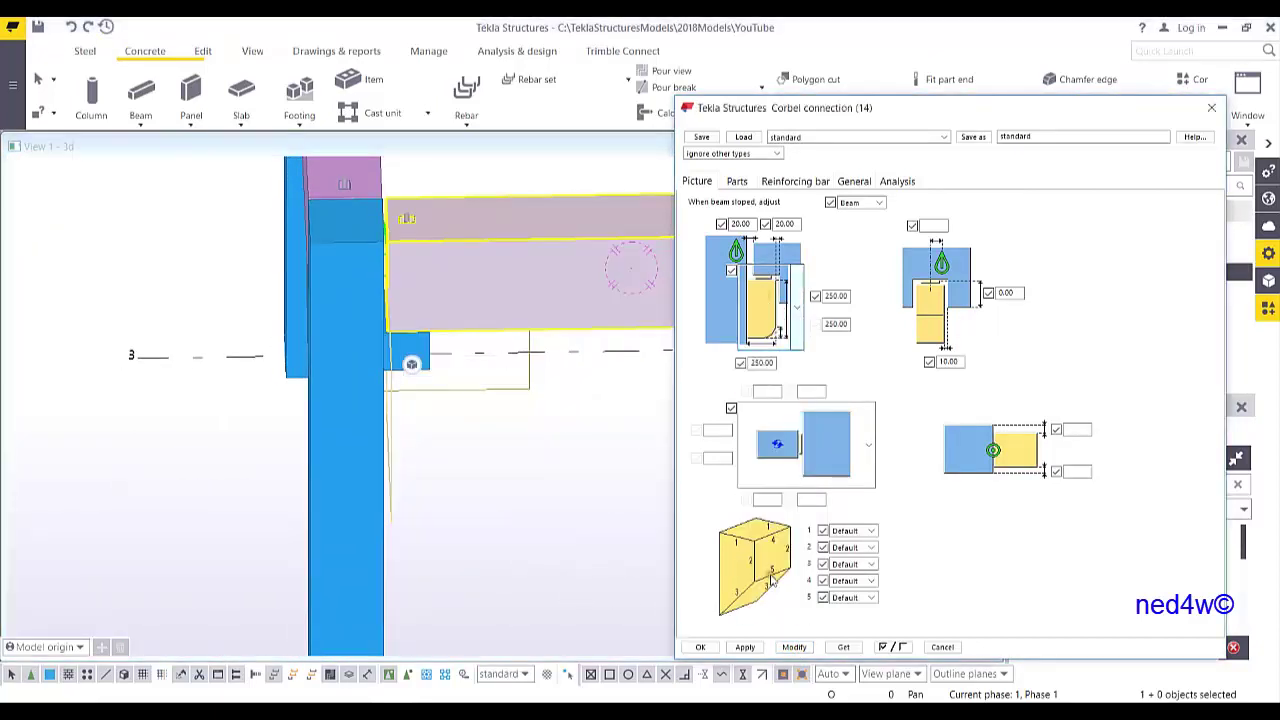
left_click(794, 647)
scroll(411, 364, "up", 5)
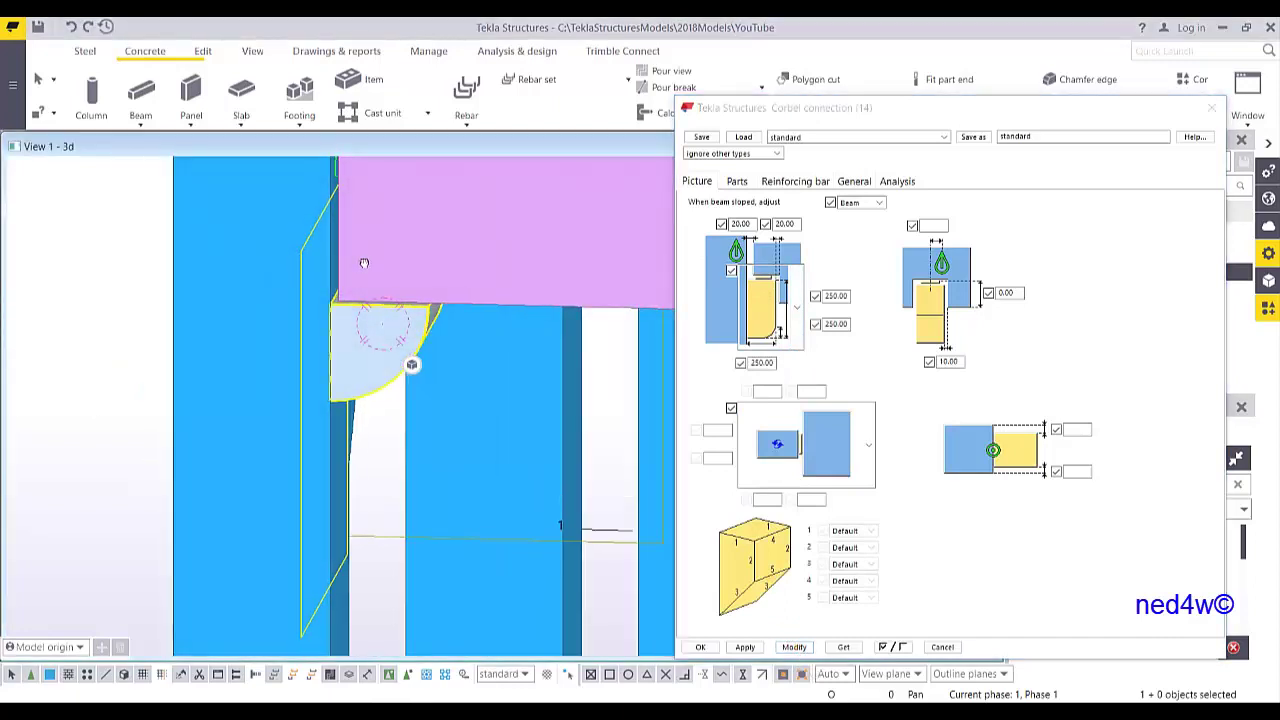
- Set the rounded corbel's height to 500 mm and apply it to the selected connection
double_click(843, 297)
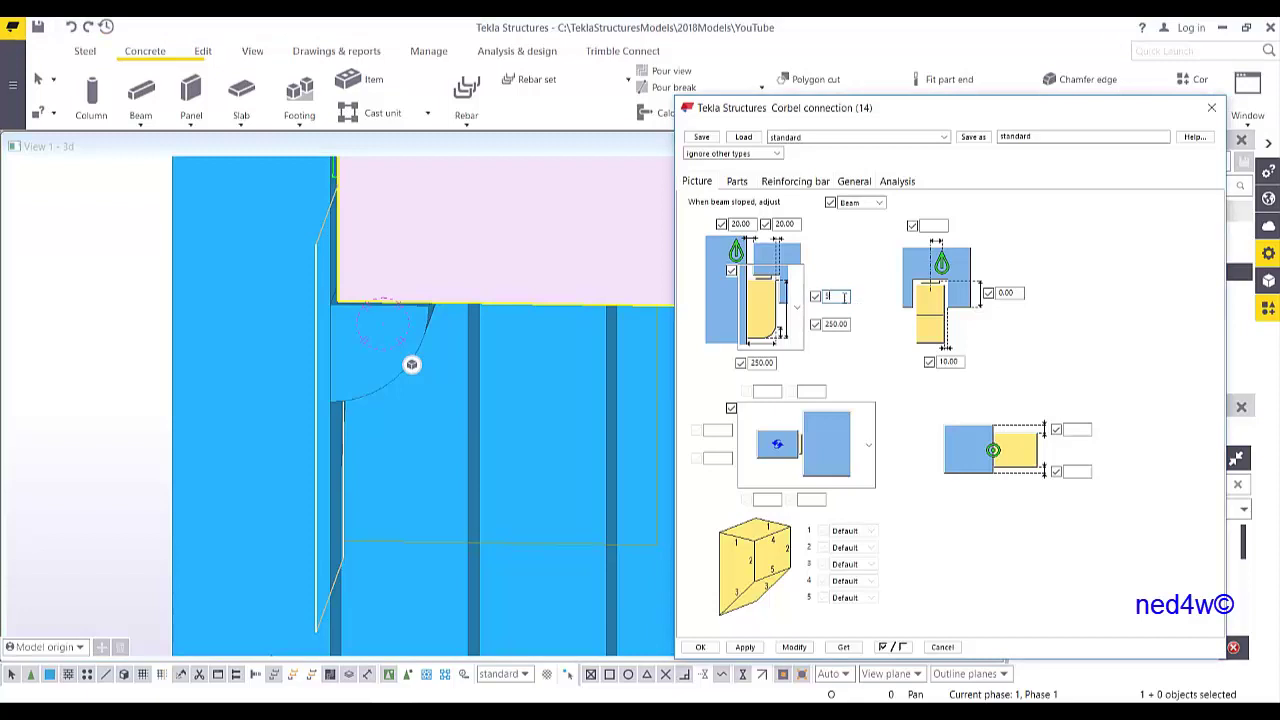
left_click(801, 649)
middle_click_drag(403, 428, 270, 418)
- Undo the last three modifications of the corbel connection and check the corbel under the beam
key("ctrl+z")
key("ctrl+z")
key("ctrl+z")
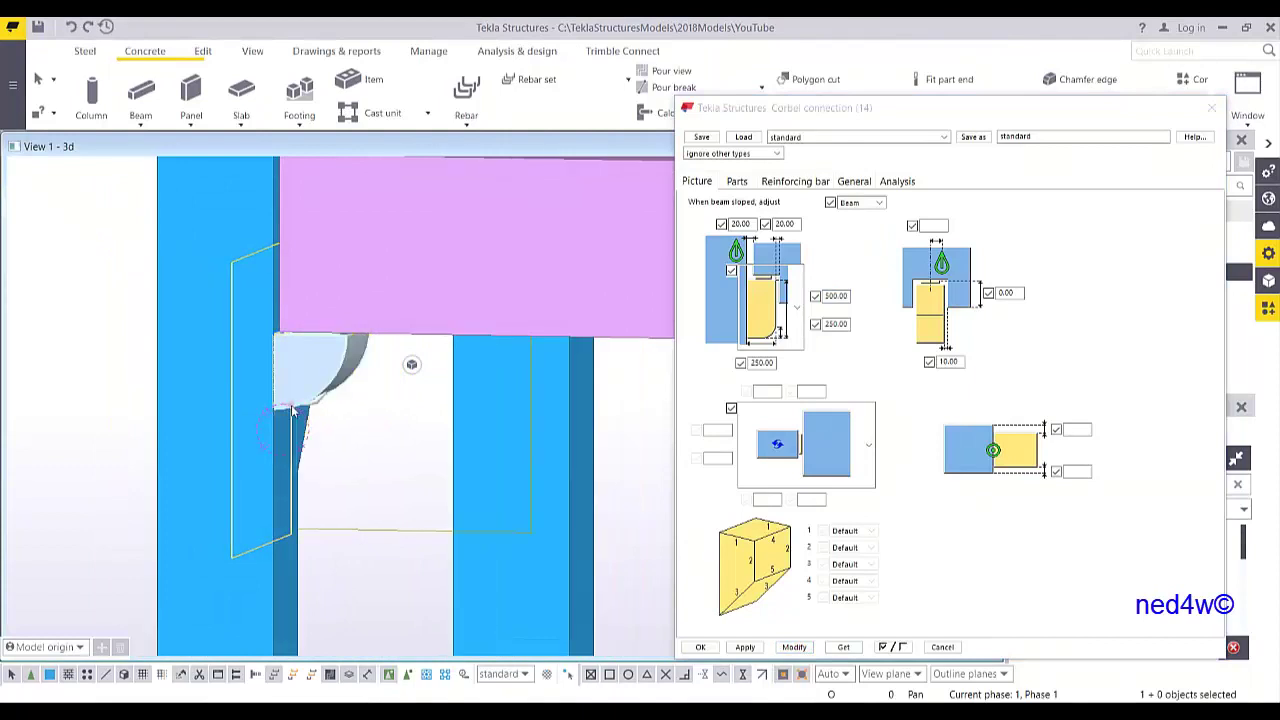
scroll(397, 452, "down", 2)
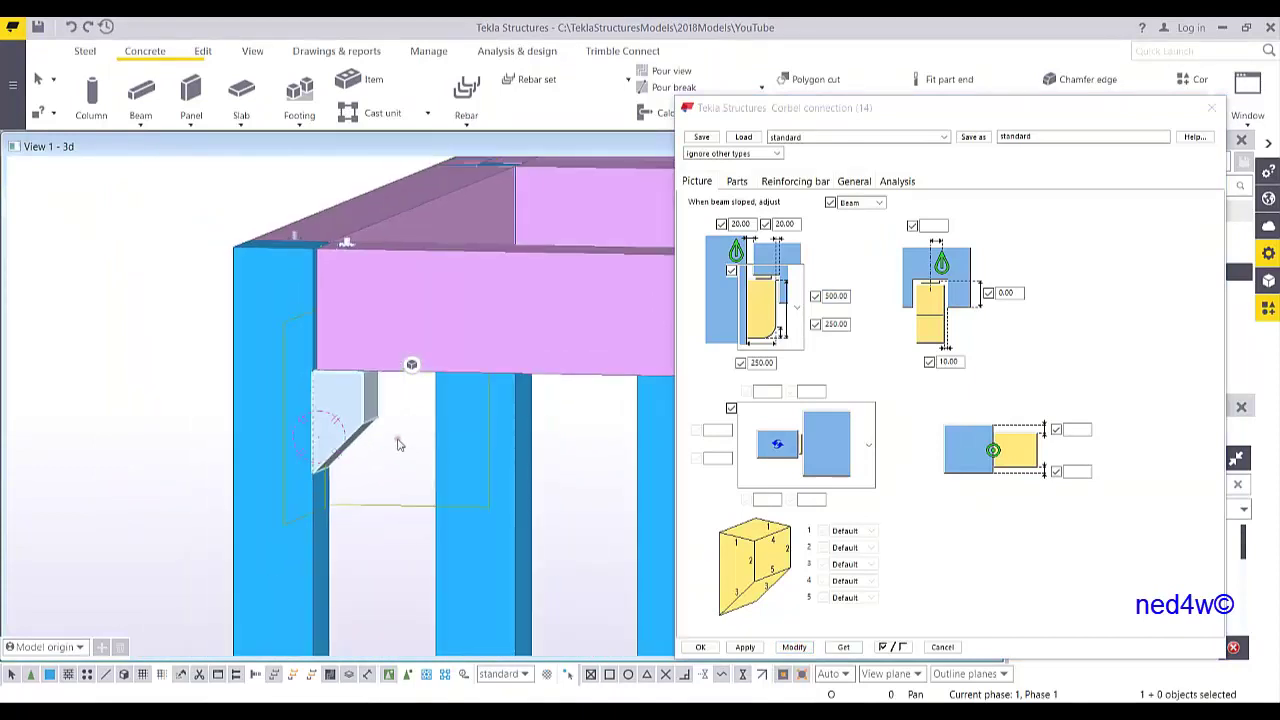
scroll(385, 388, "up", 2)
left_click(363, 357)
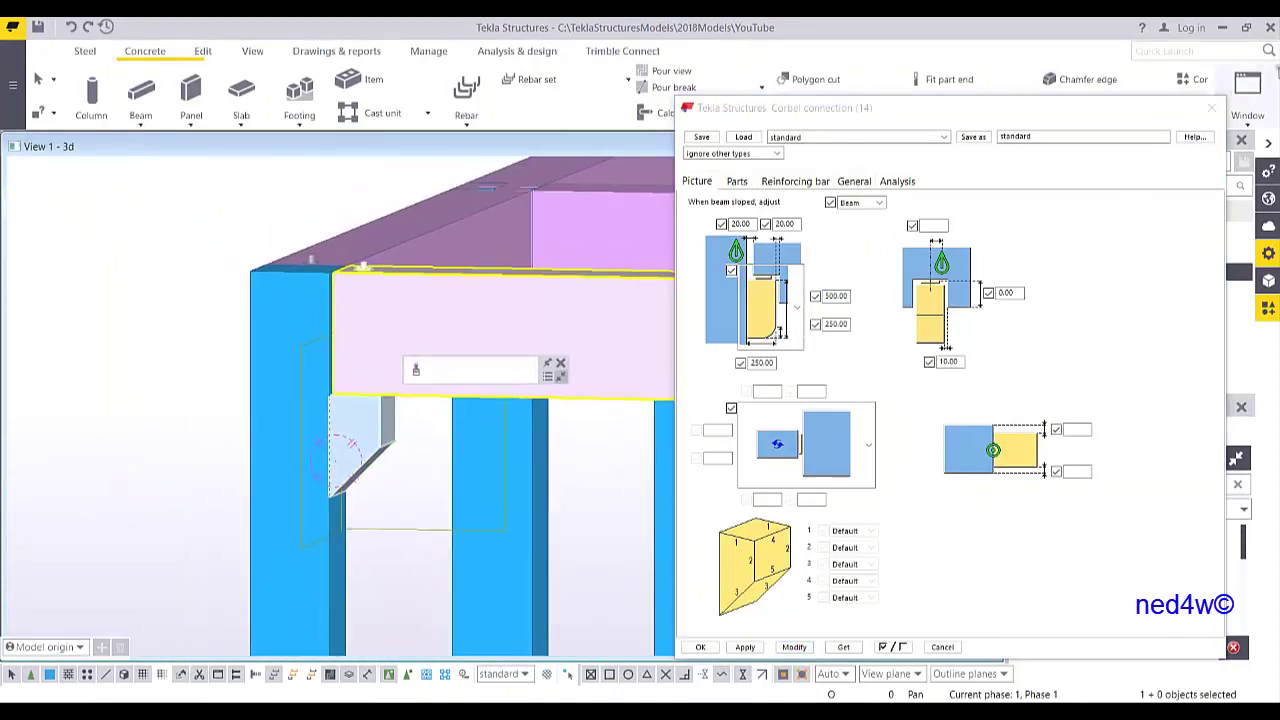
- Set the corbel's vertical position into the beam to 250 mm, apply it to the selected connection, and show the parts transparent
scroll(340, 398, "up", 3)
scroll(340, 398, "up", 2)
scroll(337, 360, "down", 4)
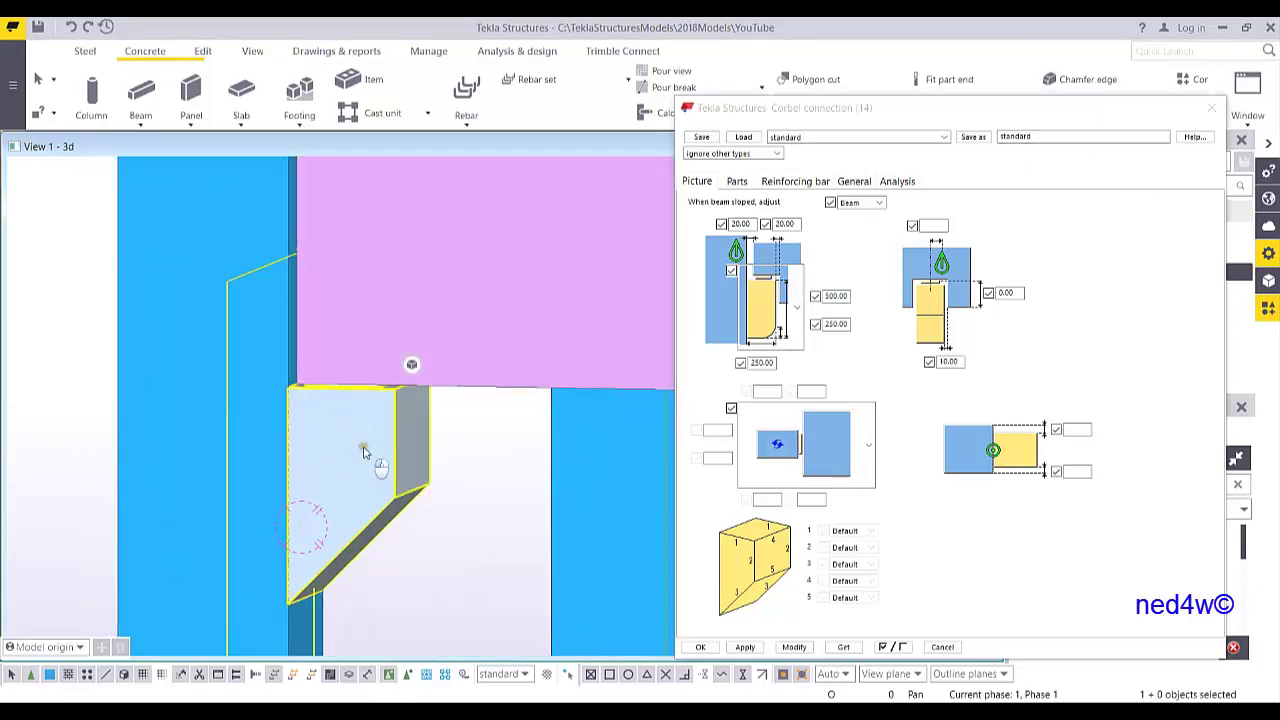
left_click(352, 393)
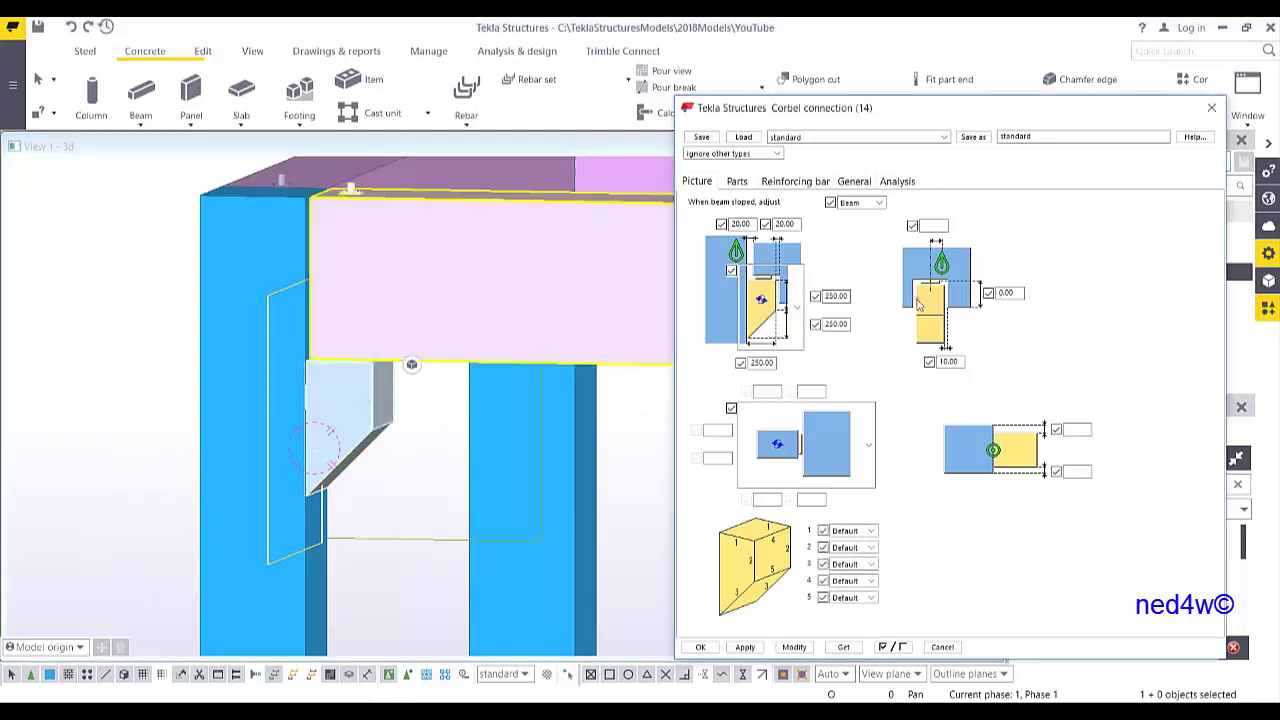
double_click(1023, 292)
left_click(808, 652)
scroll(335, 303, "up", 3)
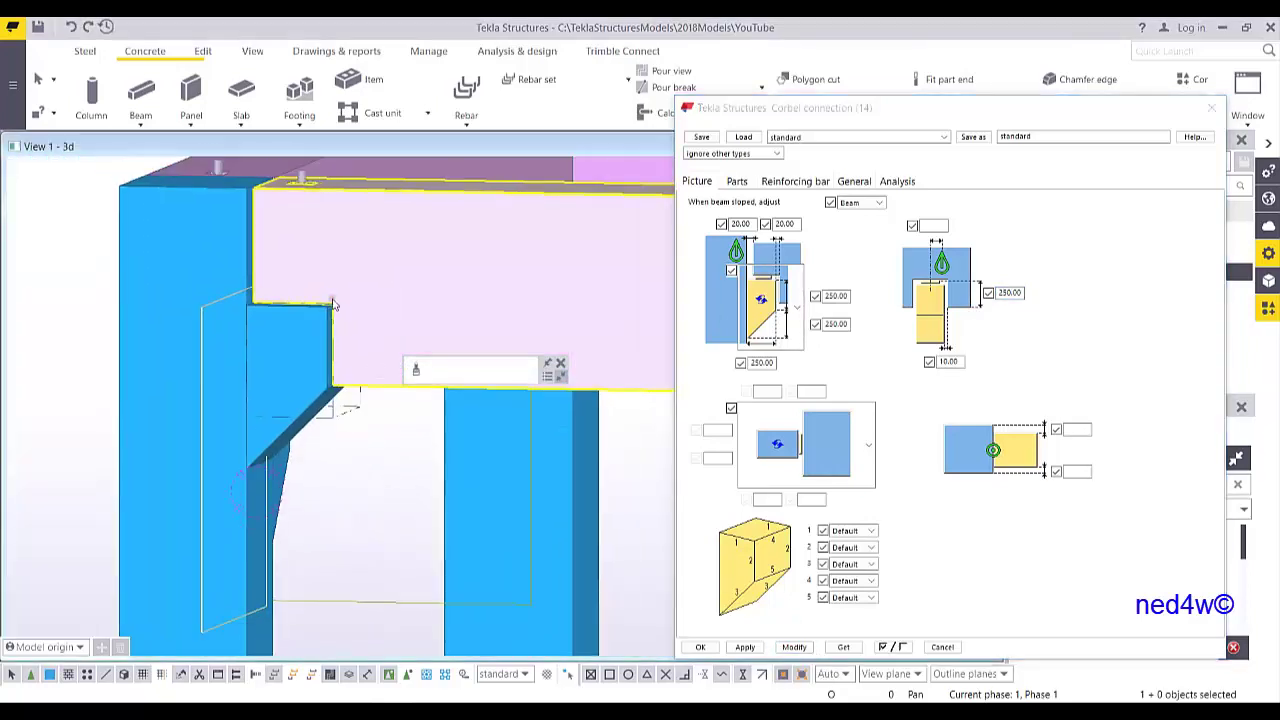
key("ctrl+2")
middle_click_drag(332, 316, 295, 327, "ctrl")
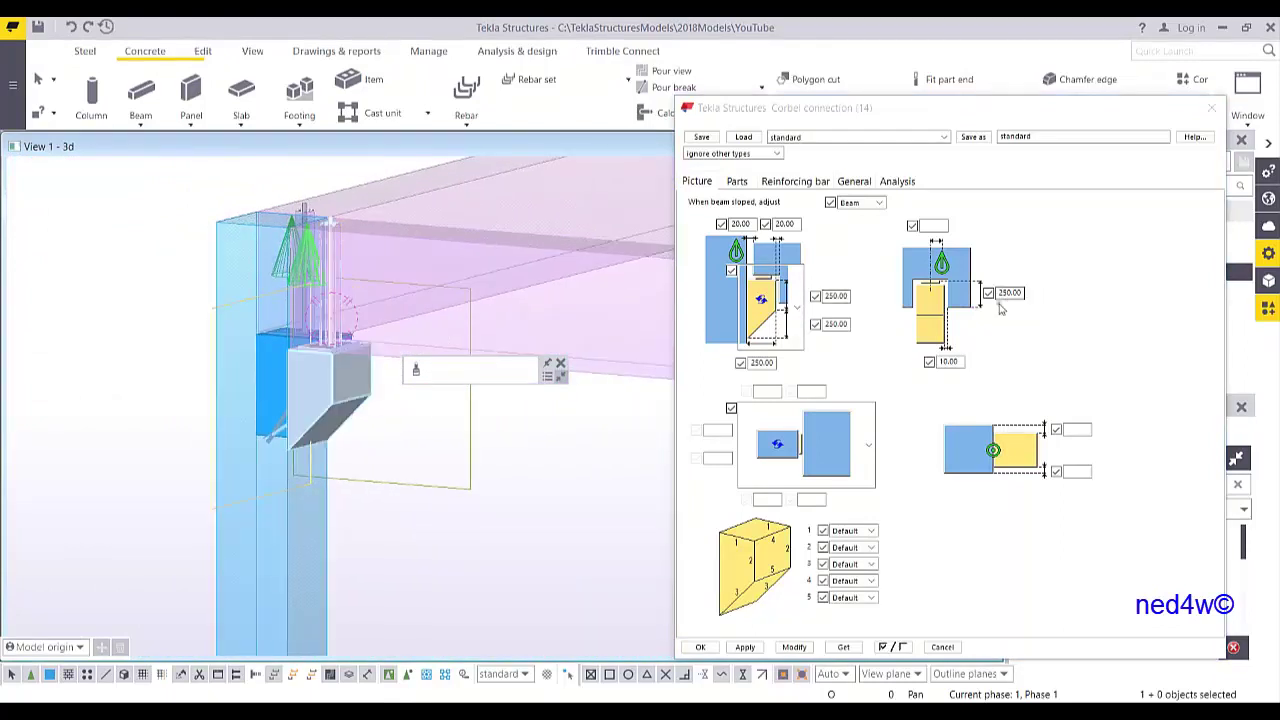
- Review the corbel connection's parts, reinforcing bar and picture settings, and close its properties
left_click_drag(997, 117, 895, 76)
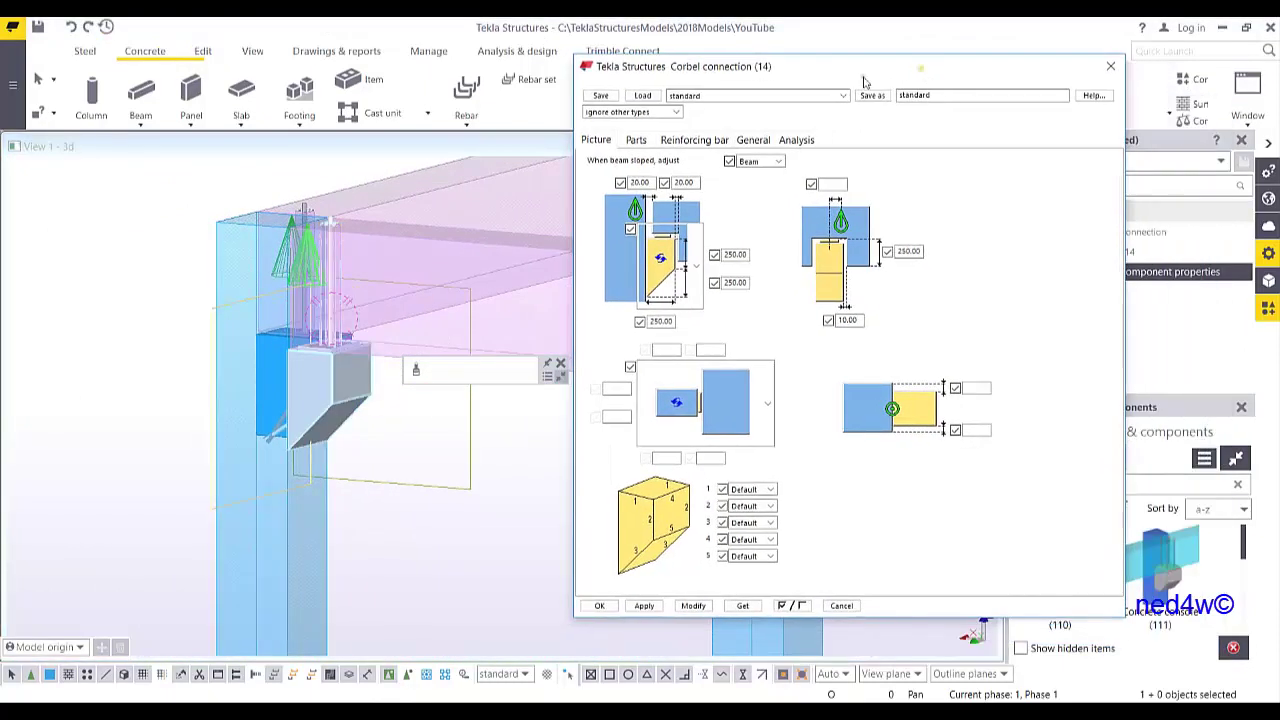
left_click(637, 141)
left_click(694, 140)
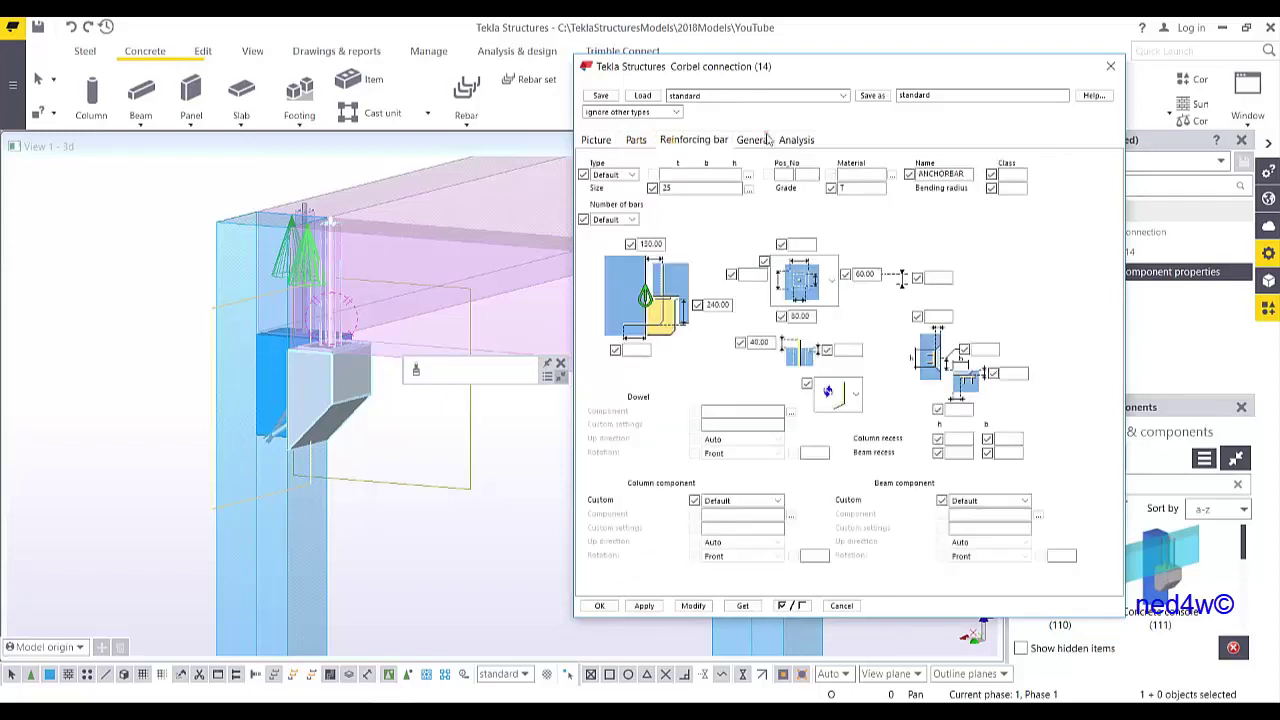
left_click(597, 140)
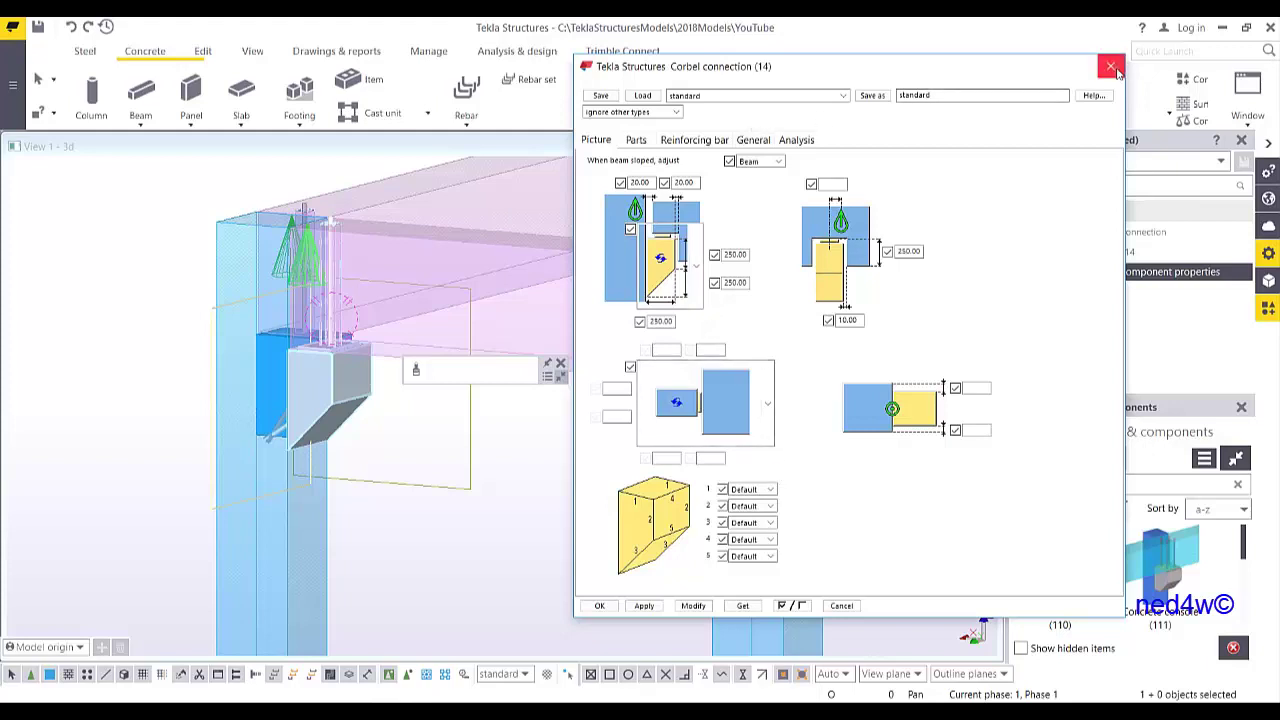
left_click_drag(973, 77, 988, 103)
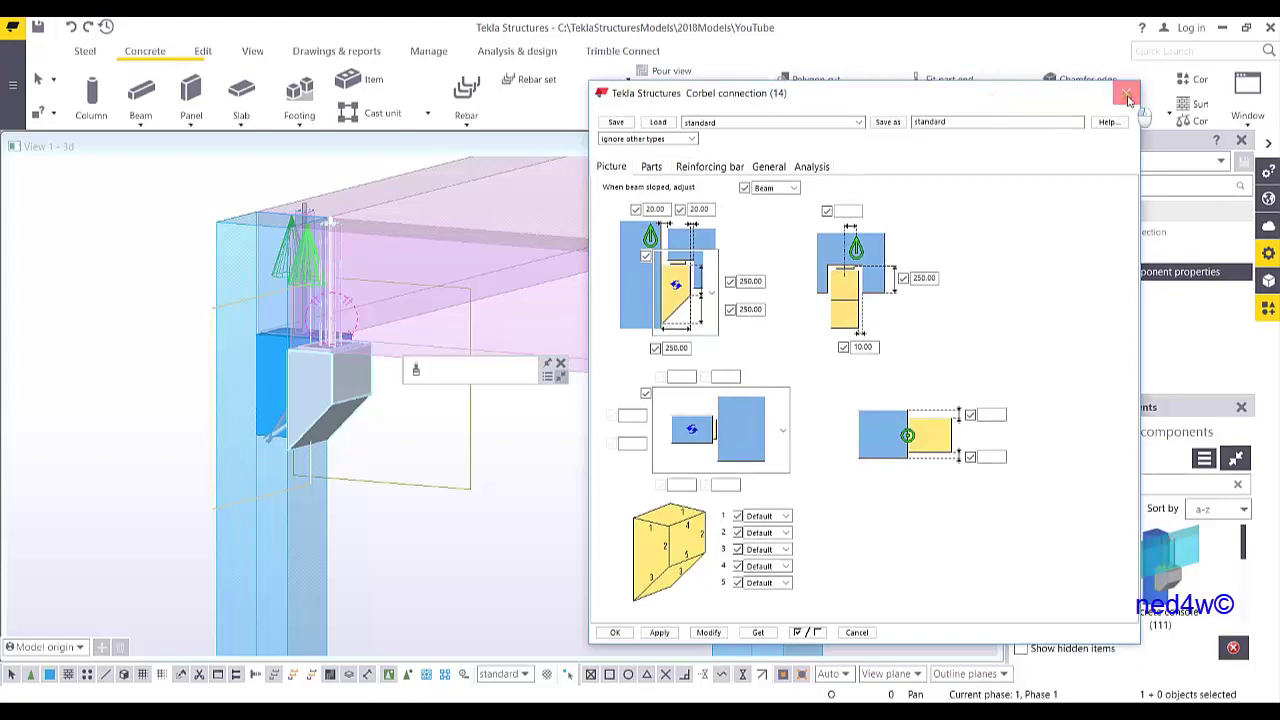
left_click(1126, 92)
scroll(345, 440, "up", 2)
scroll(345, 440, "down", 2)
middle_click_drag(380, 378, 325, 335, "ctrl")
scroll(371, 408, "down", 2)
scroll(326, 334, "up", 2)
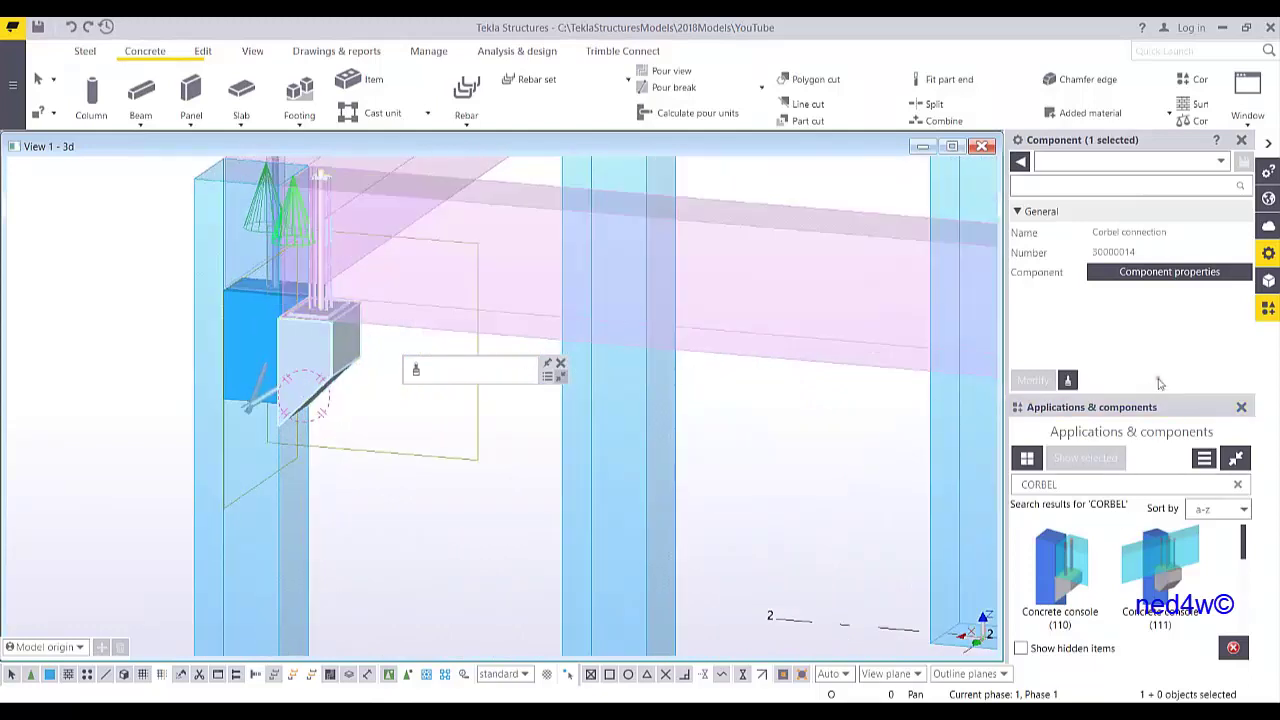
left_click(1241, 140)
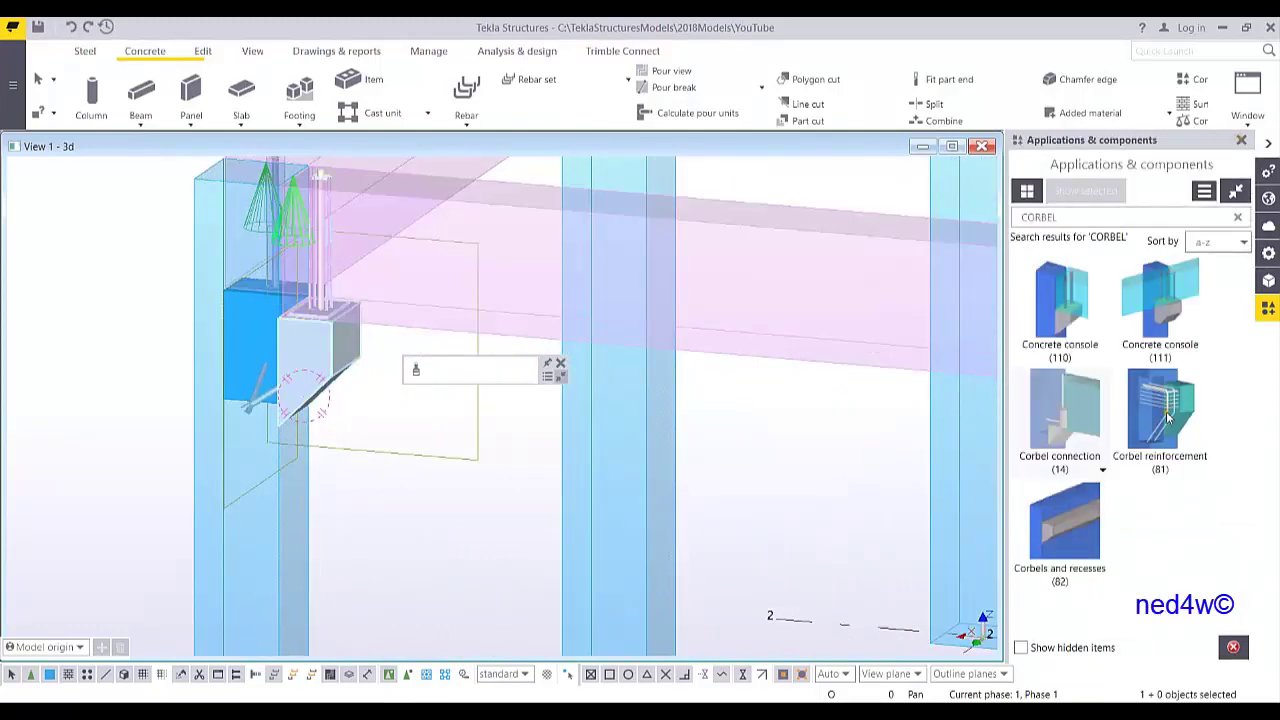
- Open the properties of Corbel reinforcement (81) and review its main bar, stirrup, transverse, diagonal and additional bar settings
left_click(1065, 217)
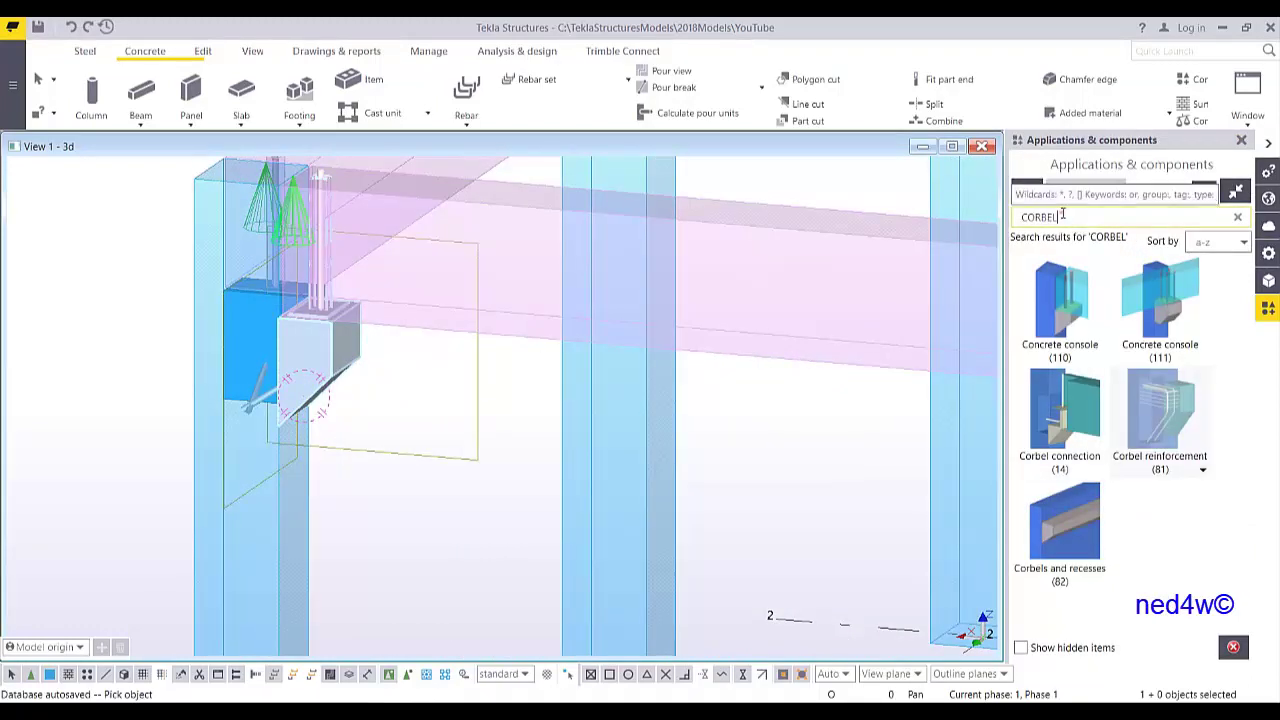
double_click(1173, 411)
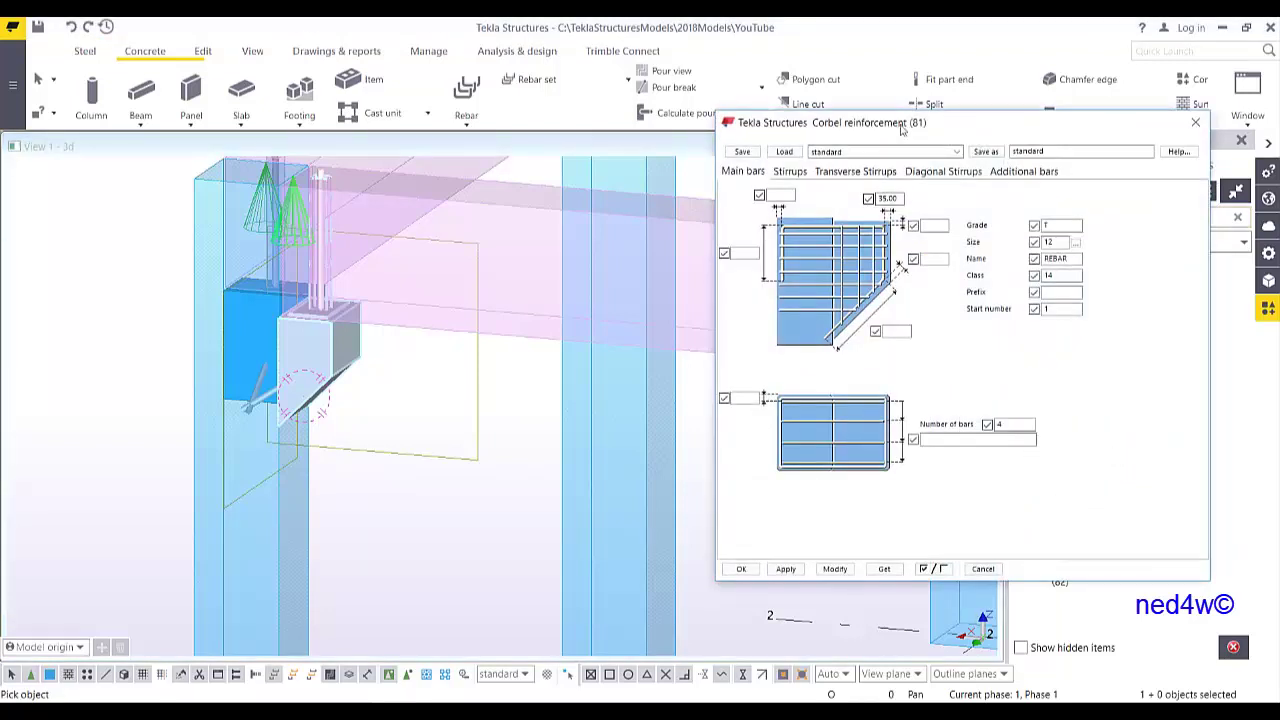
left_click_drag(900, 129, 749, 143)
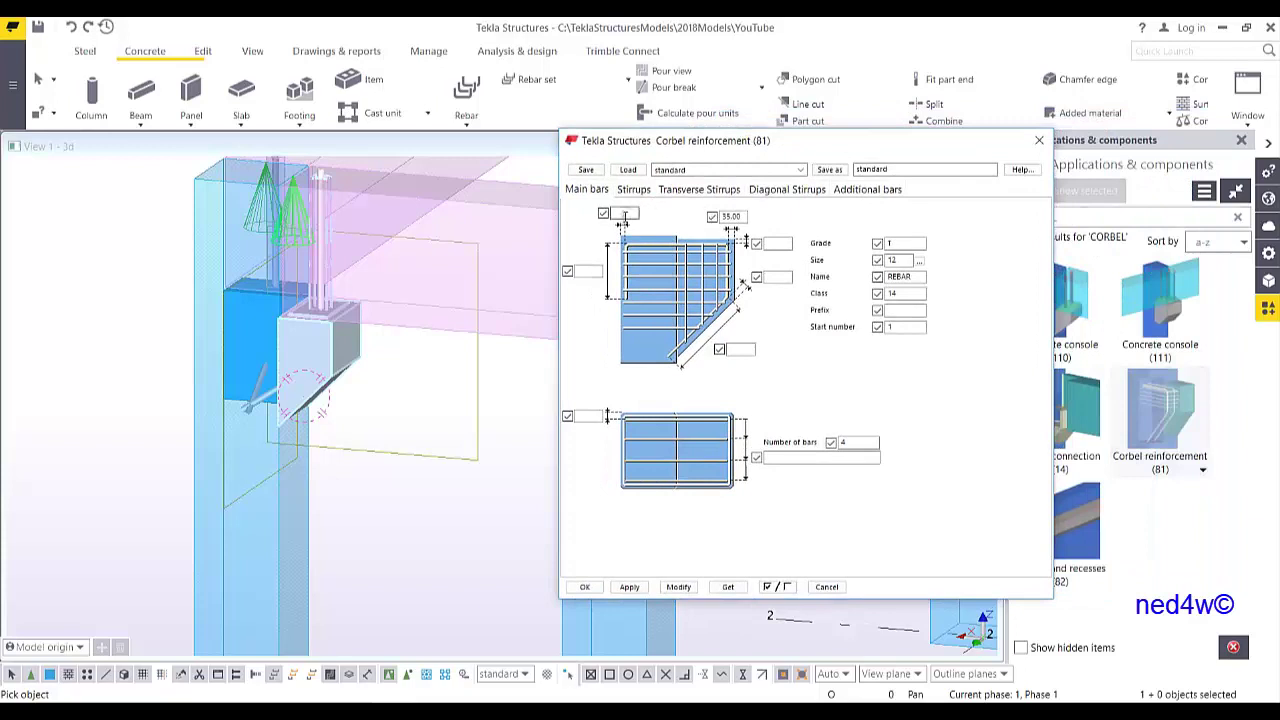
left_click(634, 190)
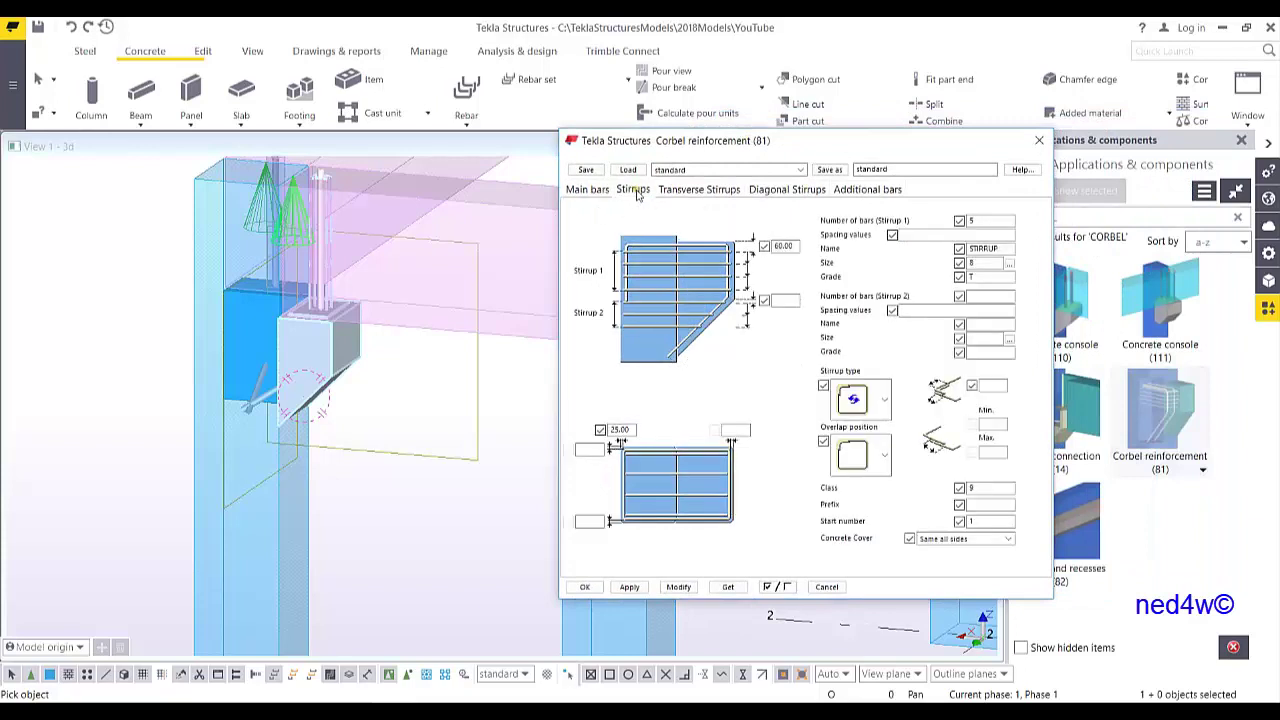
left_click(700, 190)
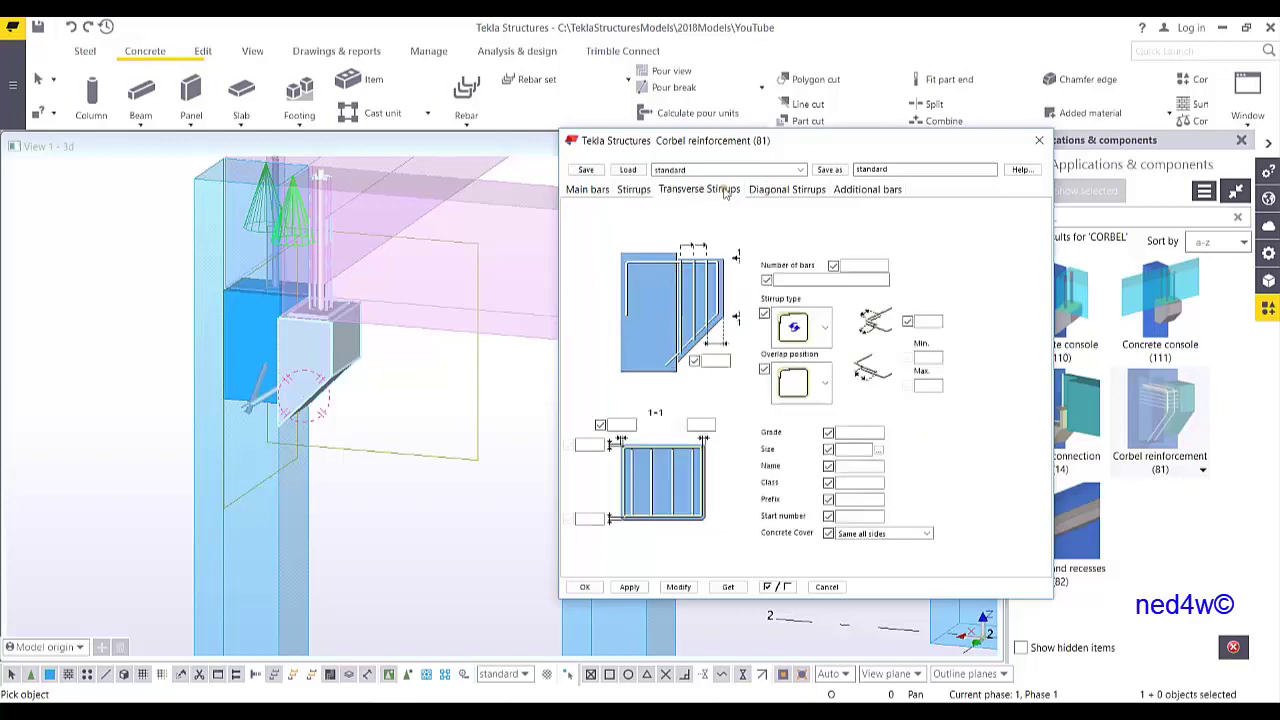
left_click(786, 191)
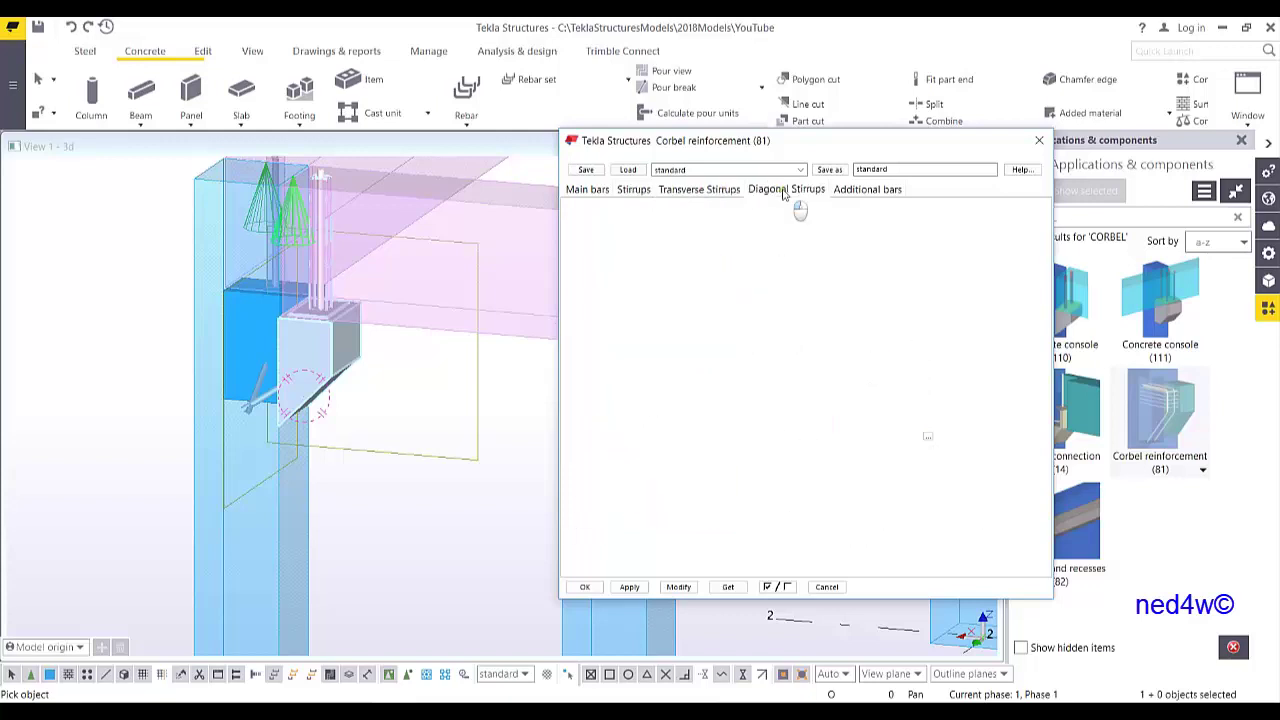
left_click(849, 191)
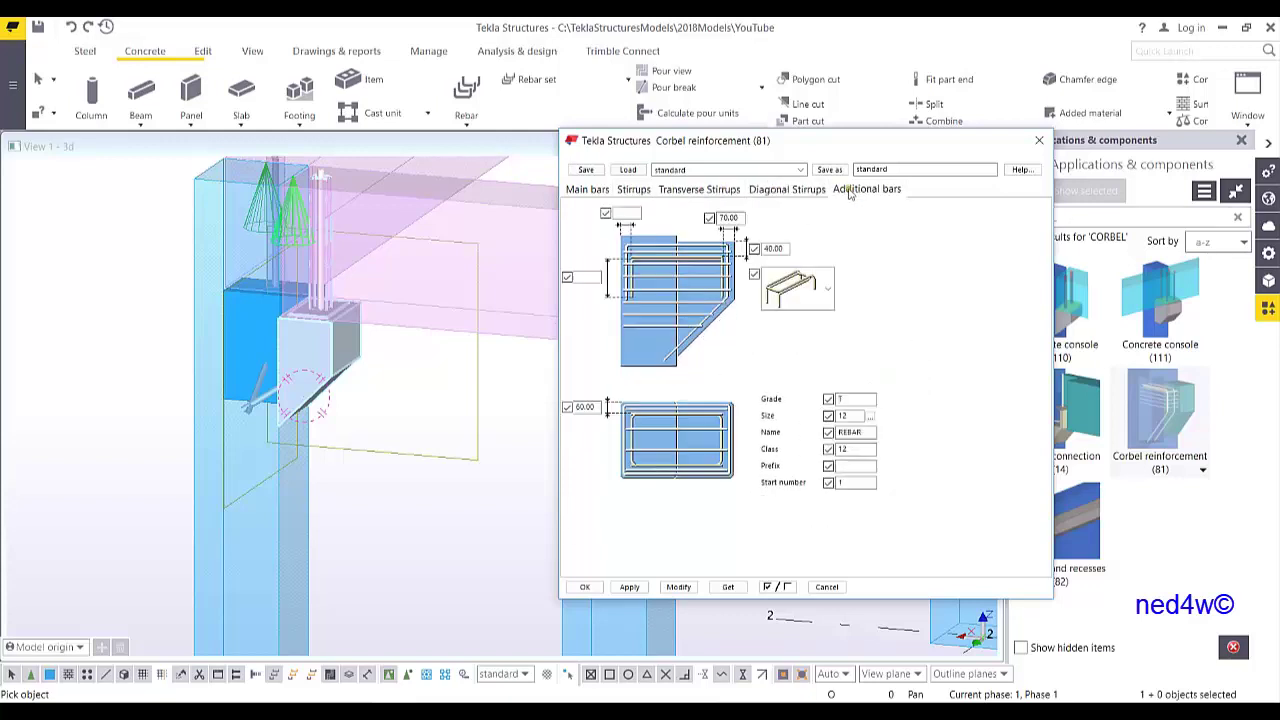
left_click(827, 290)
left_click(827, 292)
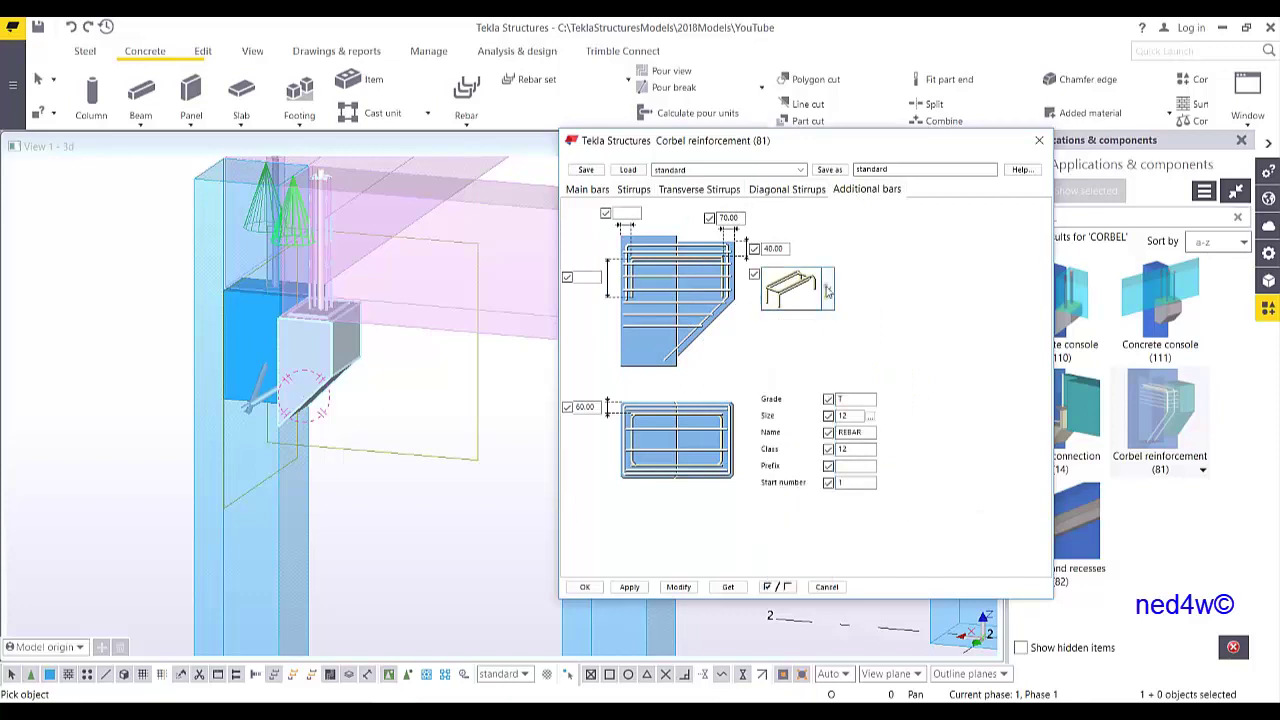
left_click(812, 192)
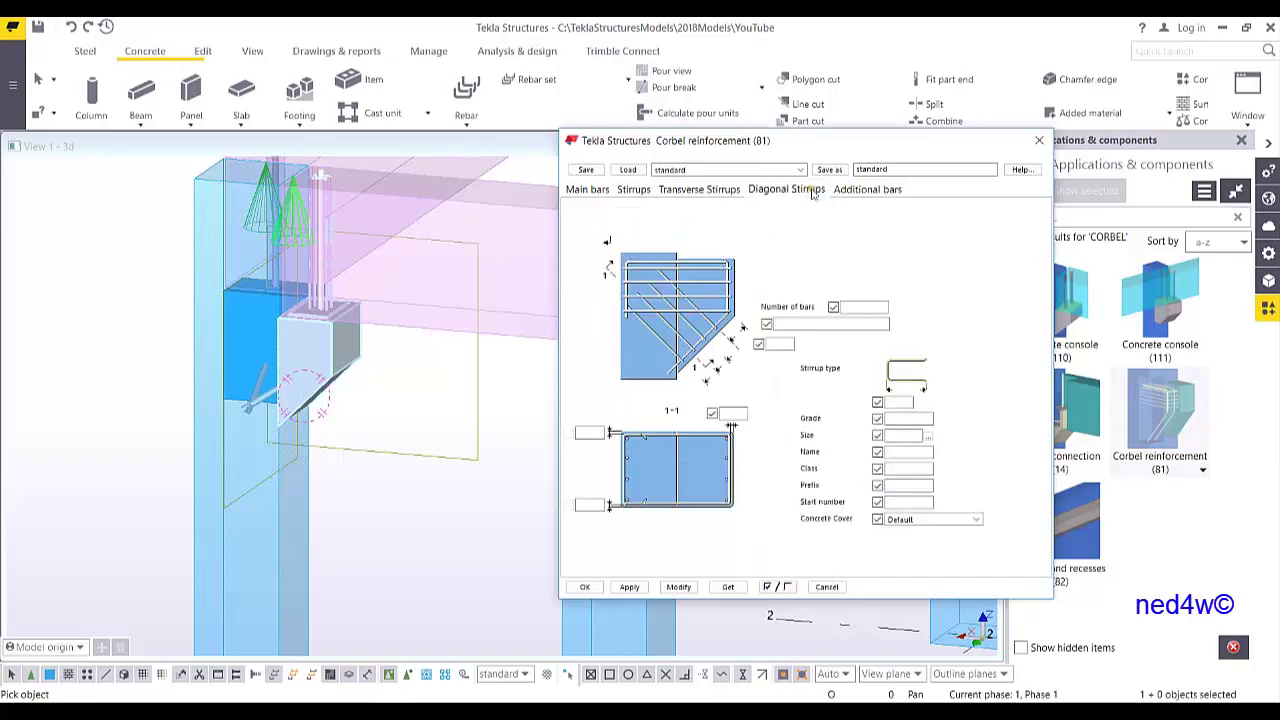
left_click(705, 192)
left_click(634, 190)
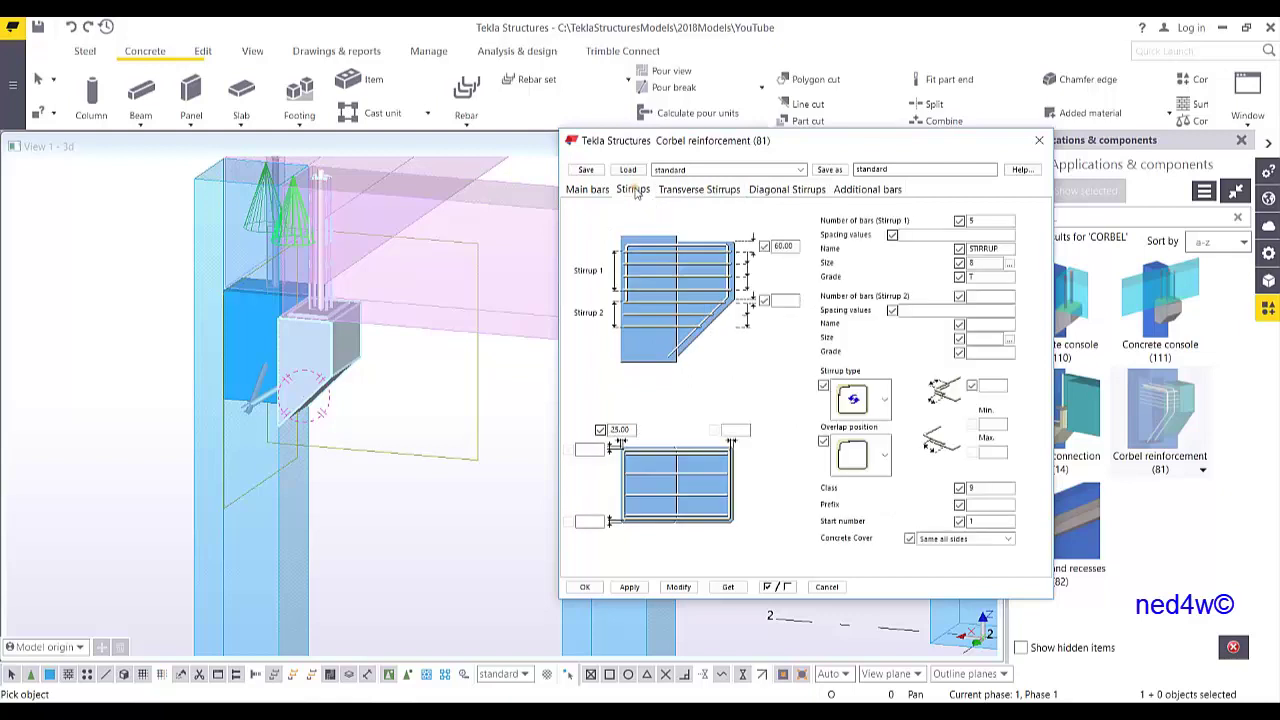
left_click(587, 192)
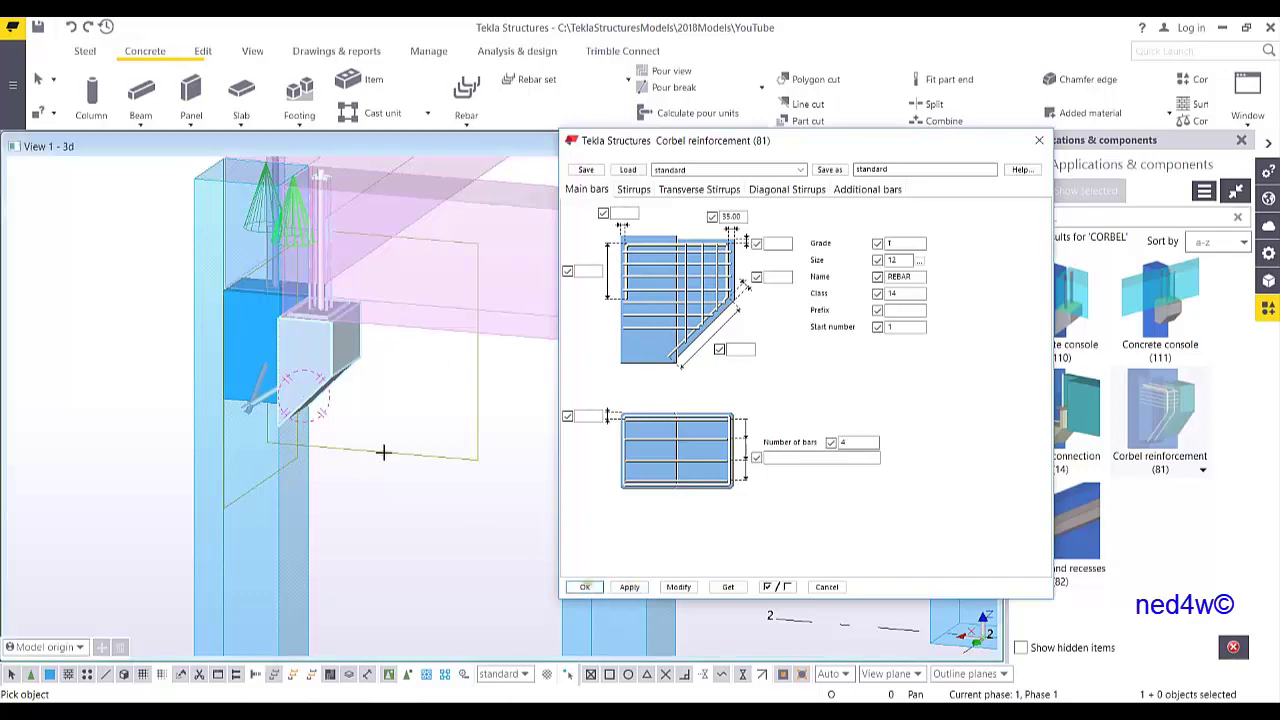
- Apply Corbel reinforcement (81) with the standard settings to the corner column and its corbel, and inspect the bars
scroll(271, 458, "up", 2)
scroll(408, 518, "down", 2)
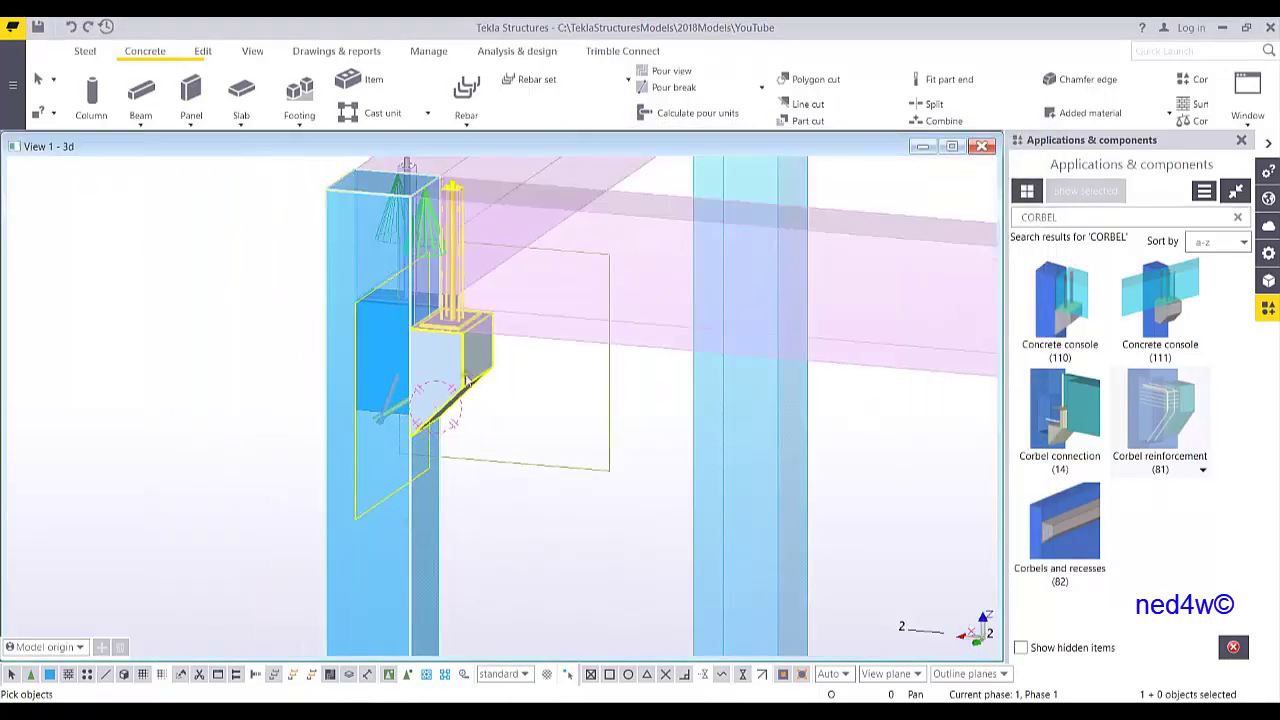
middle_click(517, 402)
right_click(234, 283)
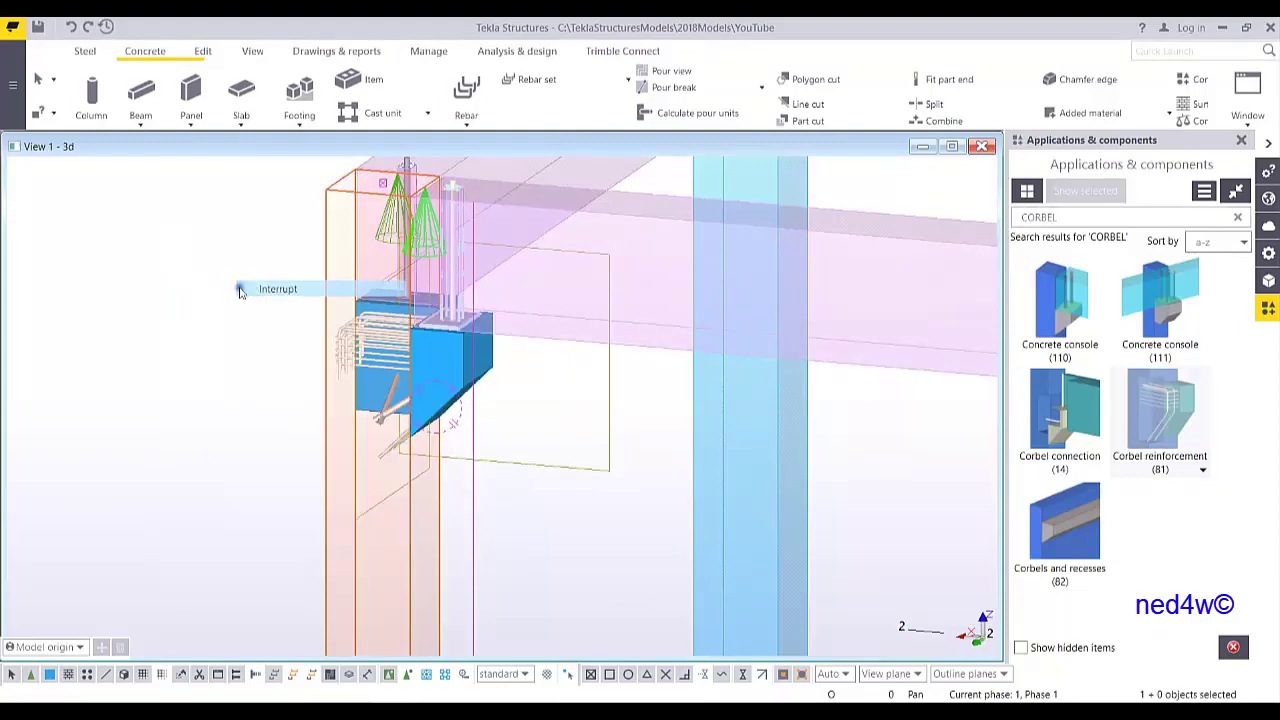
left_click(262, 294)
scroll(360, 325, "up", 10)
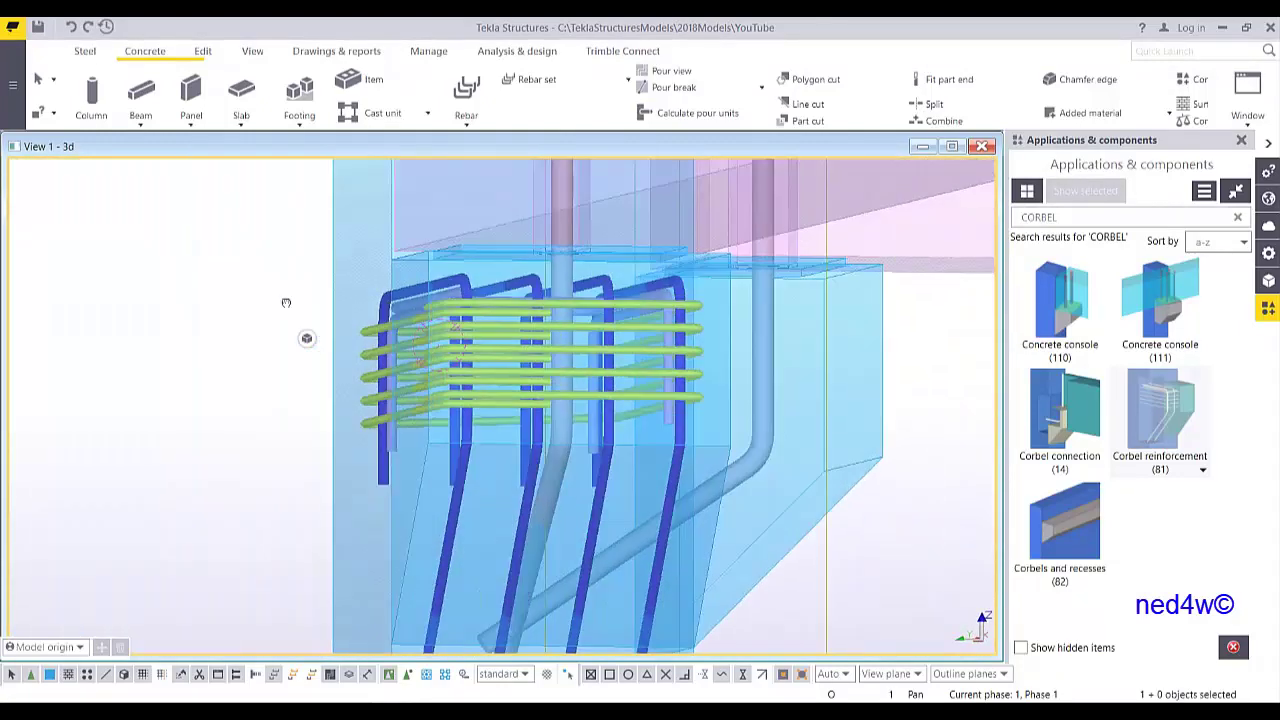
middle_click_drag(286, 302, 427, 343, "ctrl")
scroll(427, 343, "down", 10)
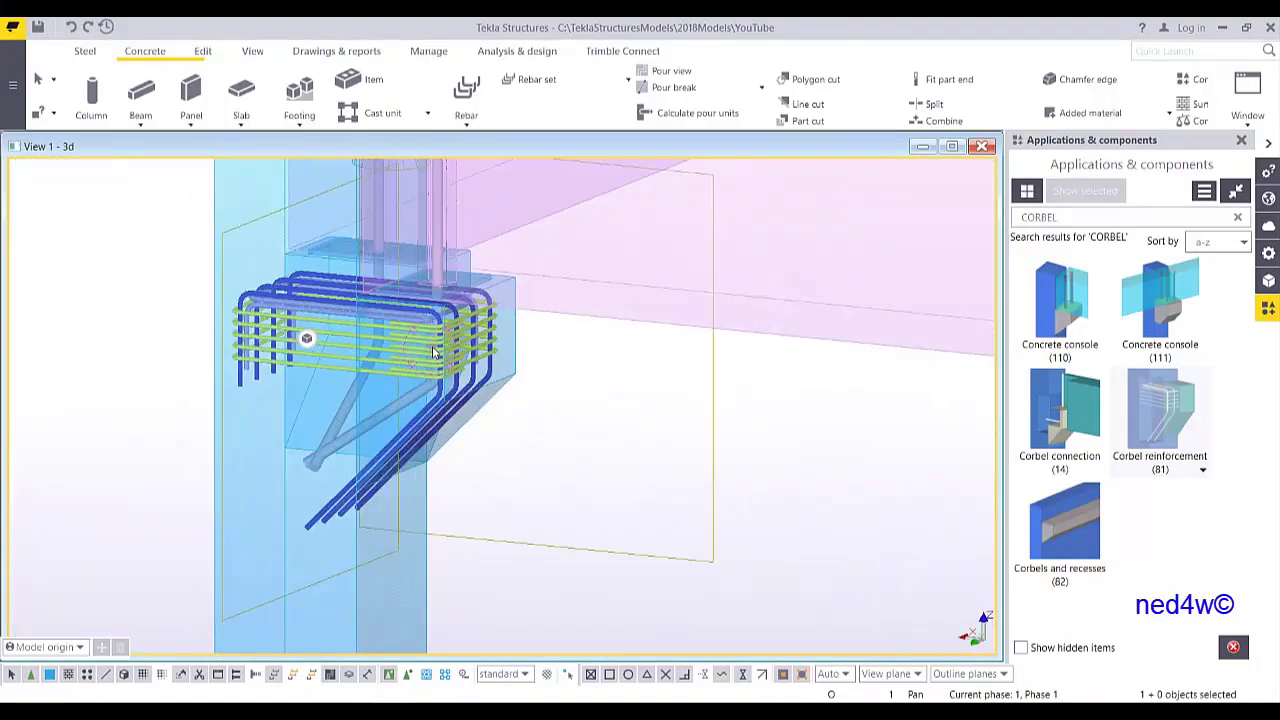
- Add Corbel connection (14) between an intermediate column and the beams on its two opposite sides
scroll(437, 350, "down", 3)
middle_click_drag(707, 399, 498, 355)
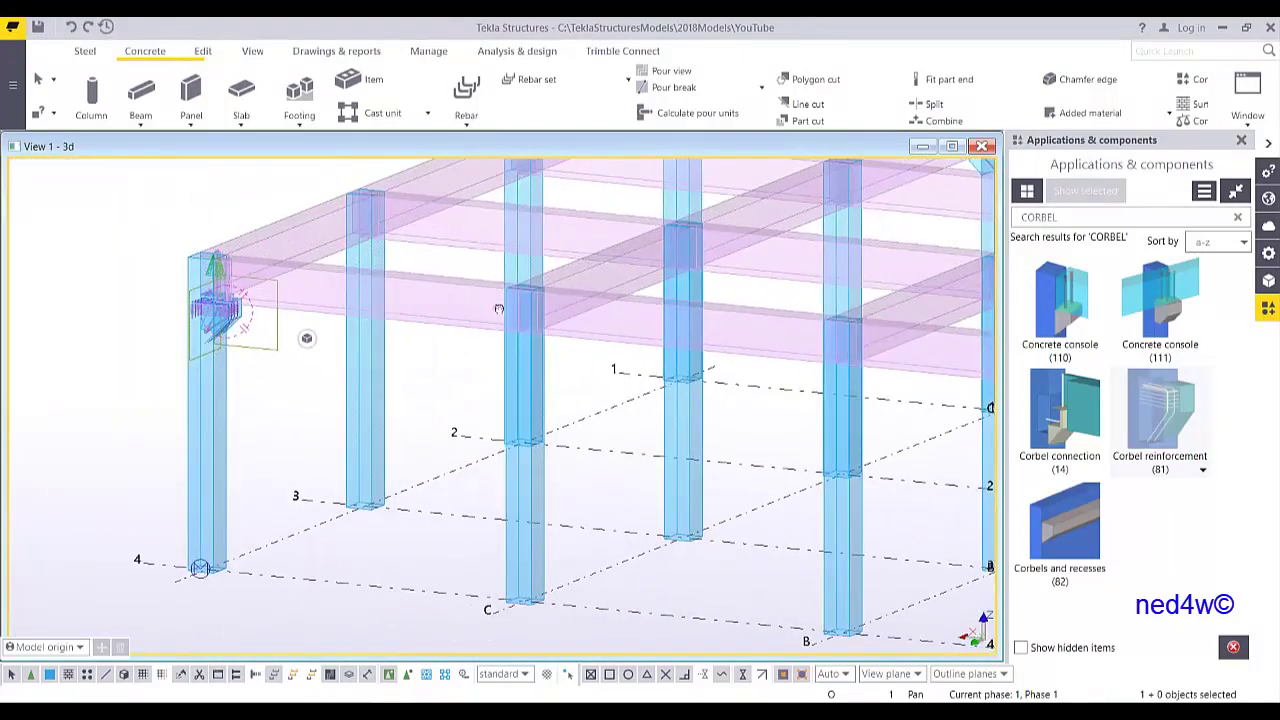
middle_click_drag(357, 280, 497, 317, "ctrl")
middle_click_drag(678, 491, 517, 292)
scroll(151, 337, "up", 3)
scroll(517, 292, "up", 2)
middle_click_drag(574, 248, 514, 300)
scroll(477, 350, "down", 2)
middle_click_drag(477, 350, 424, 364)
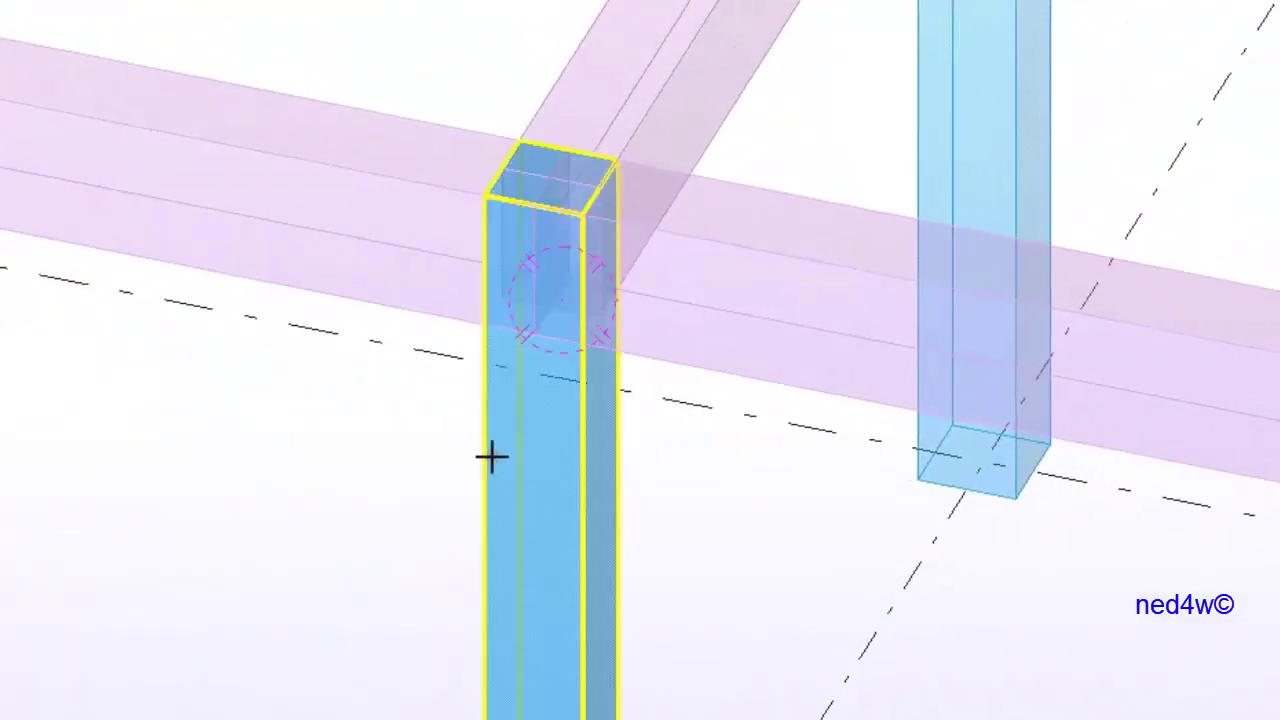
left_click(429, 318)
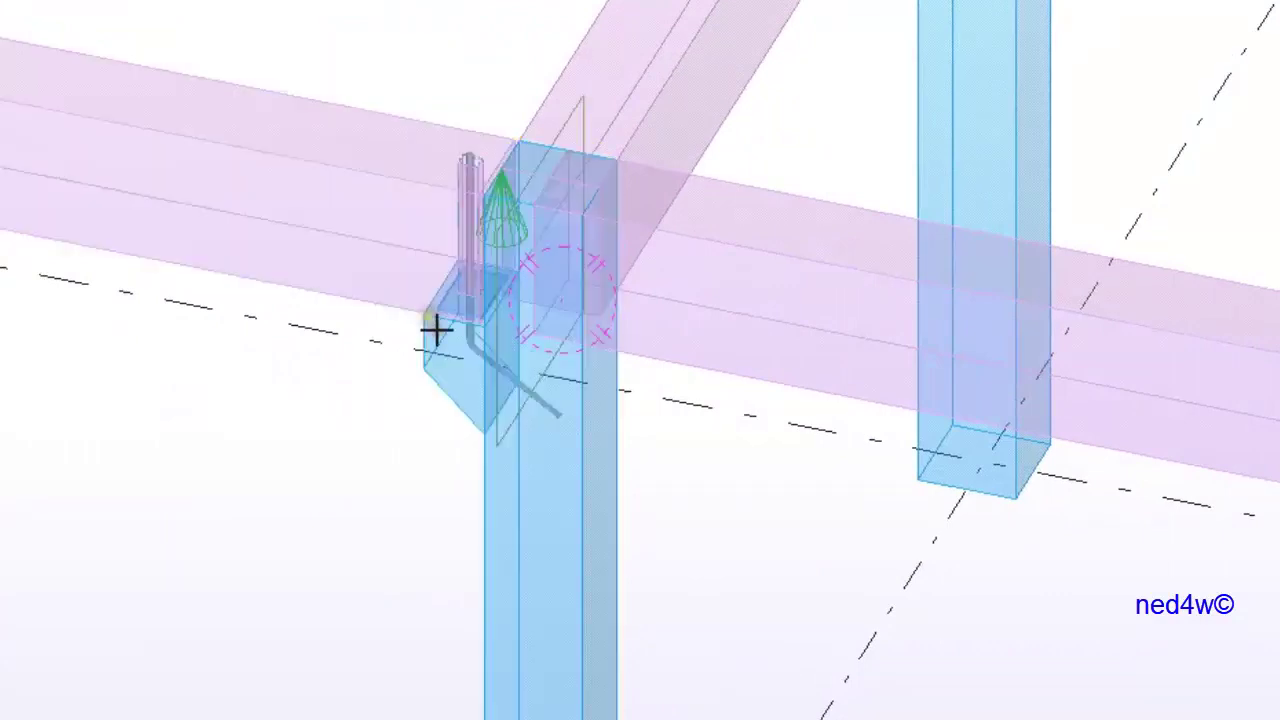
left_click(586, 502)
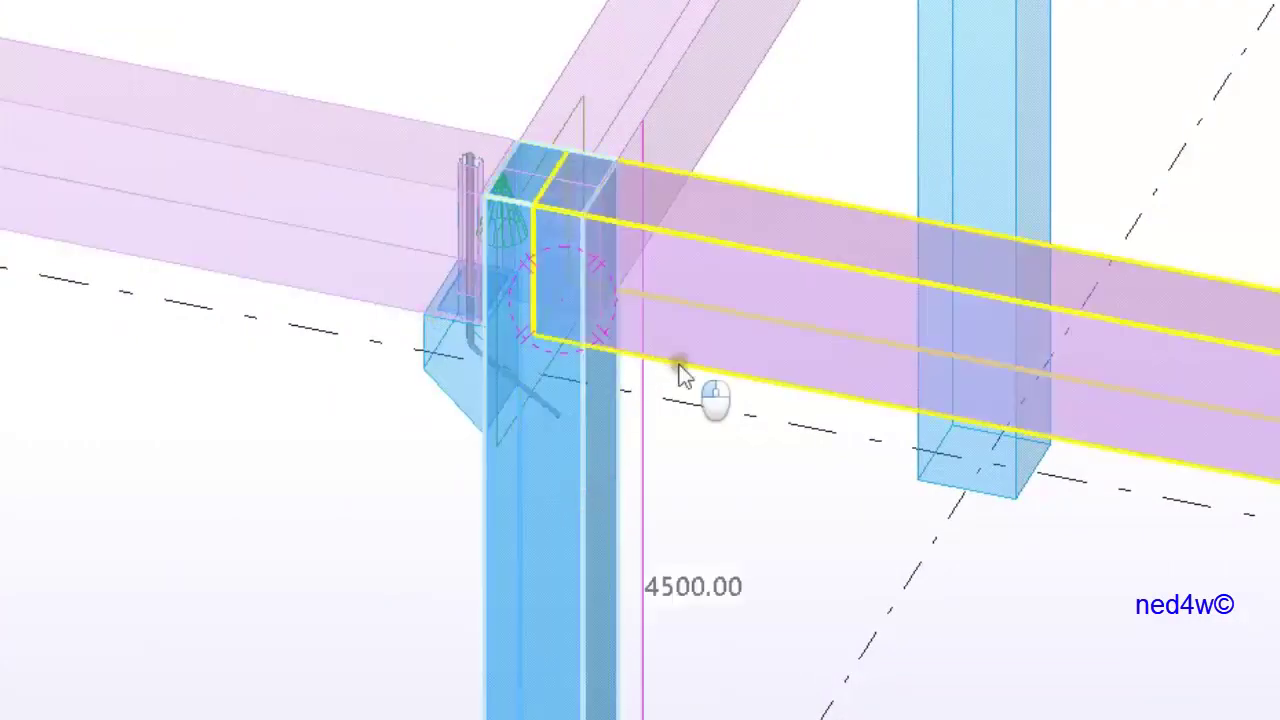
left_click(677, 364)
right_click(823, 62)
left_click(871, 83)
scroll(500, 345, "up", 4)
middle_click_drag(466, 424, 383, 333, "ctrl")
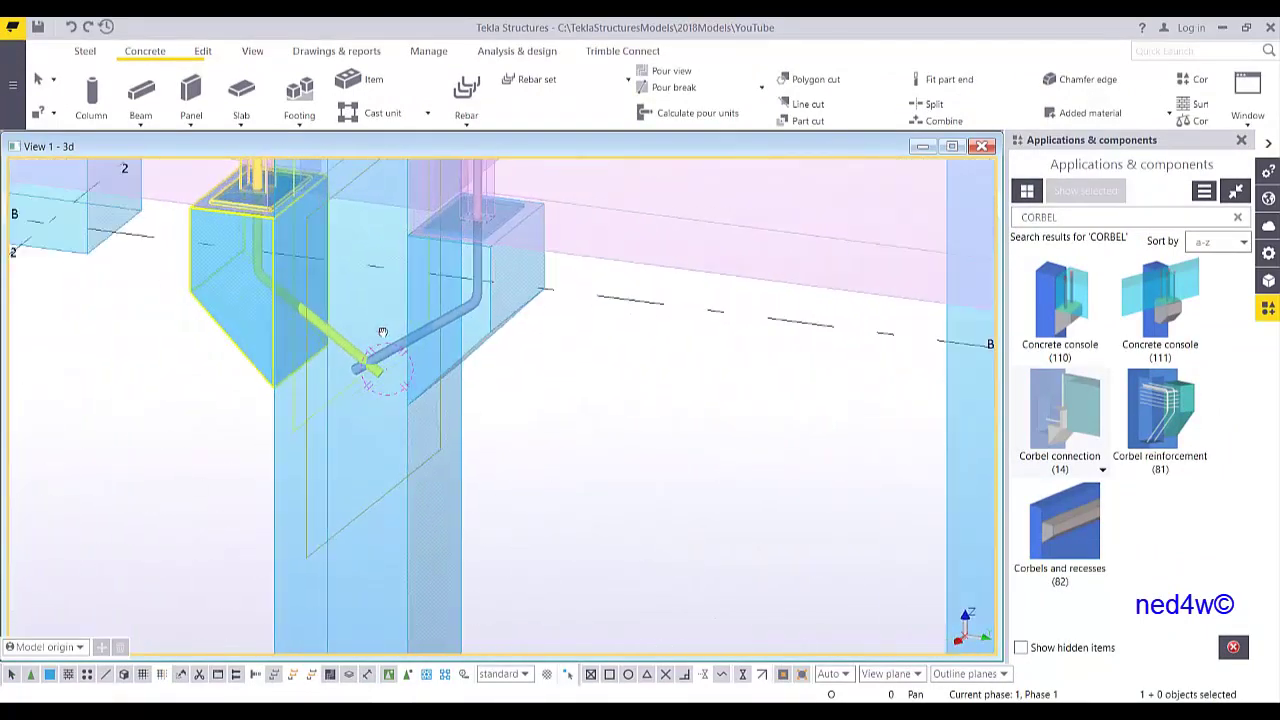
- Apply Corbel reinforcement (81) to both corbels of the intermediate column
left_click(1175, 418)
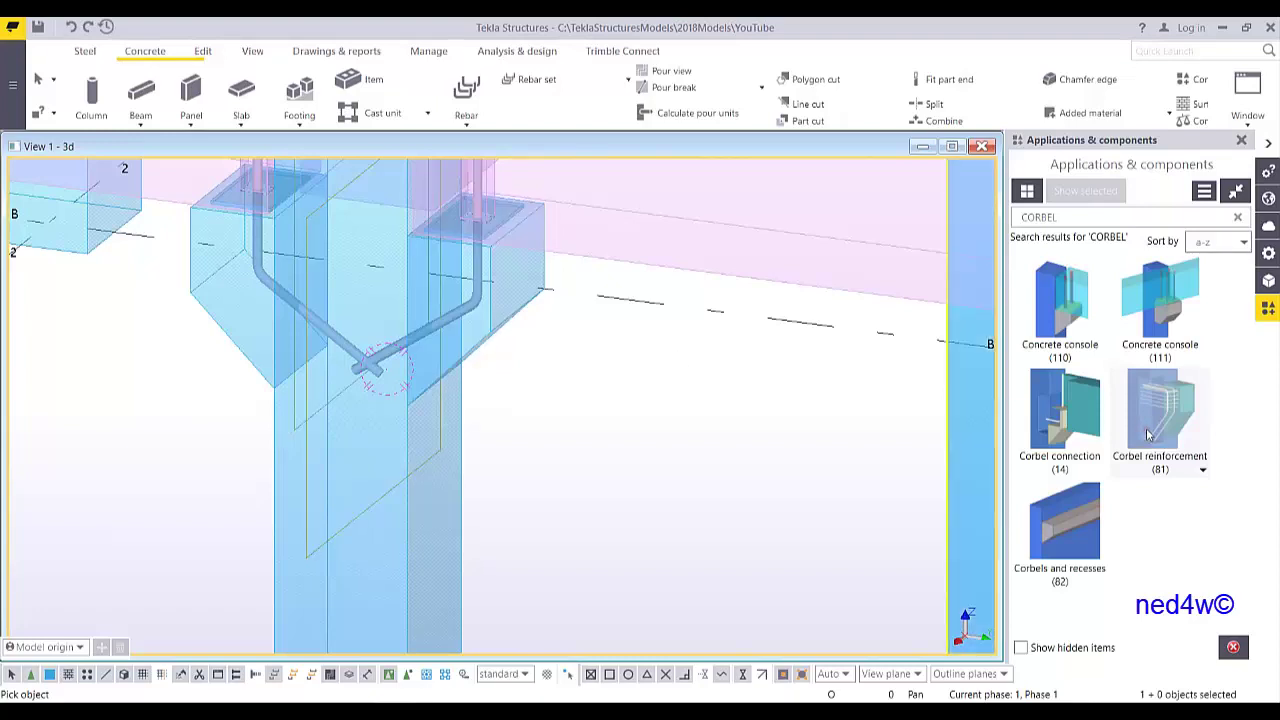
left_click(272, 430)
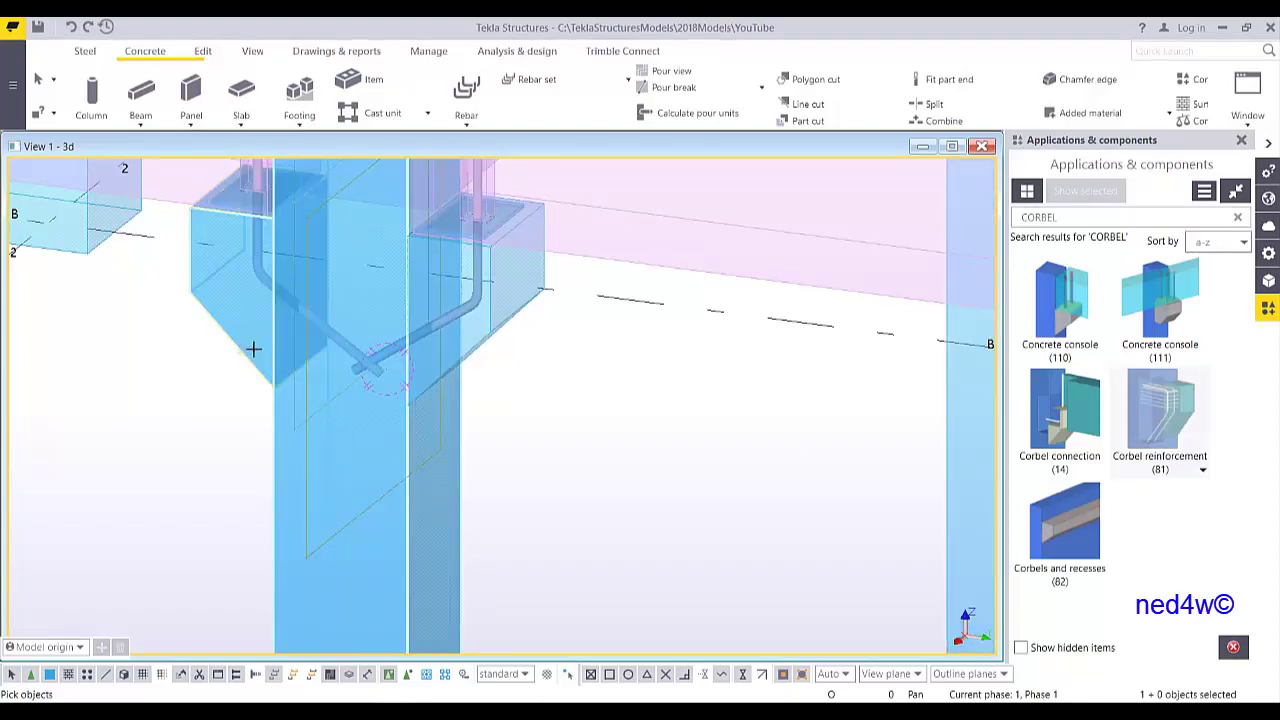
middle_click(570, 365)
scroll(570, 365, "down", 2)
right_click(591, 327)
left_click(628, 340)
scroll(572, 384, "up", 3)
left_click(568, 364)
- Examine the reinforced double corbel on the intermediate column and the surrounding frame
mouse_move(508, 349)
middle_mouse_down()
mouse_move(717, 485)
mouse_move(668, 463)
mouse_move(677, 443)
middle_mouse_up()
scroll(674, 446, "down", 4)
middle_click_drag(468, 498, 791, 411)
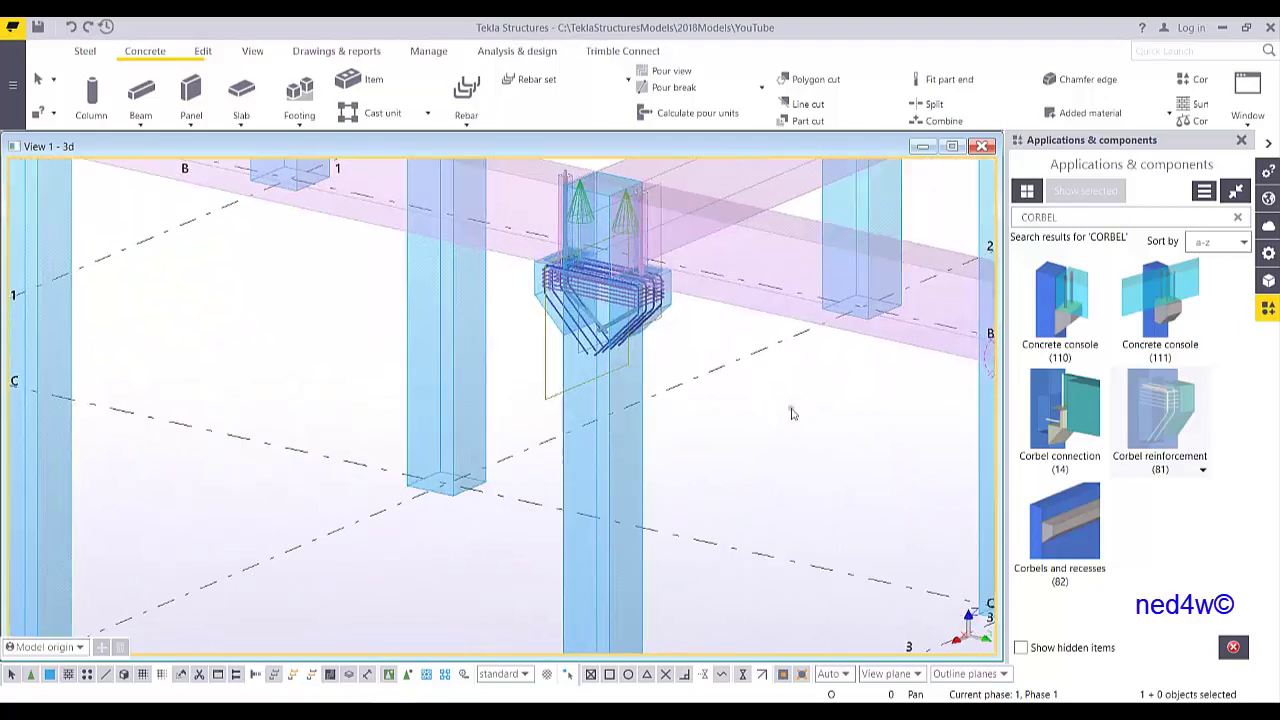
scroll(726, 333, "up", 2)
middle_click_drag(641, 339, 640, 423)
scroll(640, 423, "down", 2)
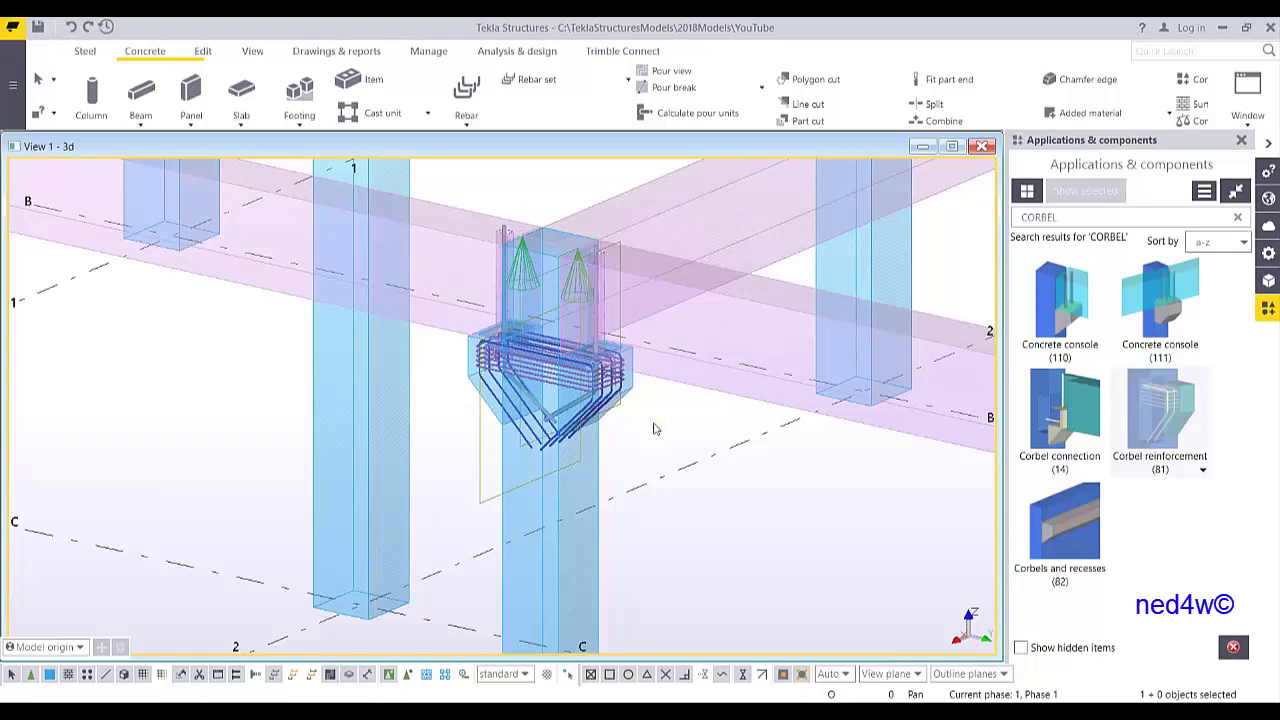
scroll(630, 425, "down", 3)
middle_click_drag(486, 454, 597, 486)
scroll(597, 486, "up", 1)
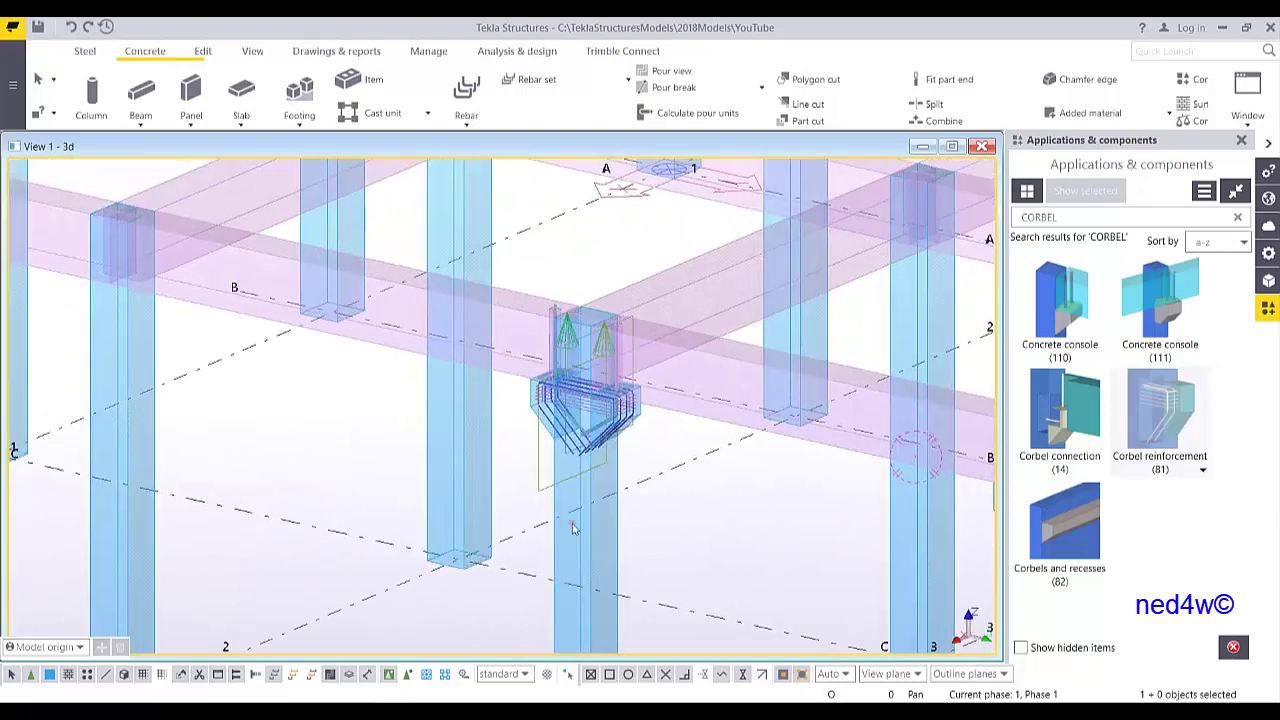
- Copy all content of the reinforced double-corbel column assembly, including corbels and reinforcement, to the neighbouring intermediate column in the same row
left_click(426, 676)
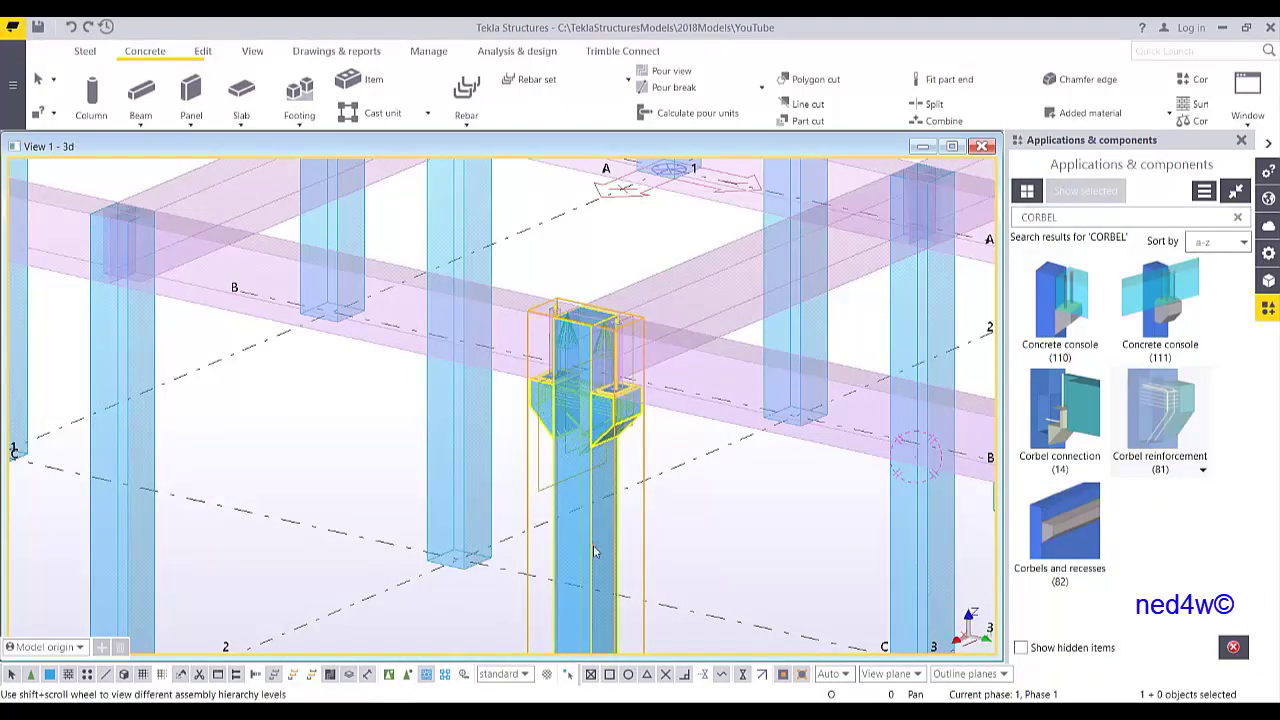
right_click(594, 549)
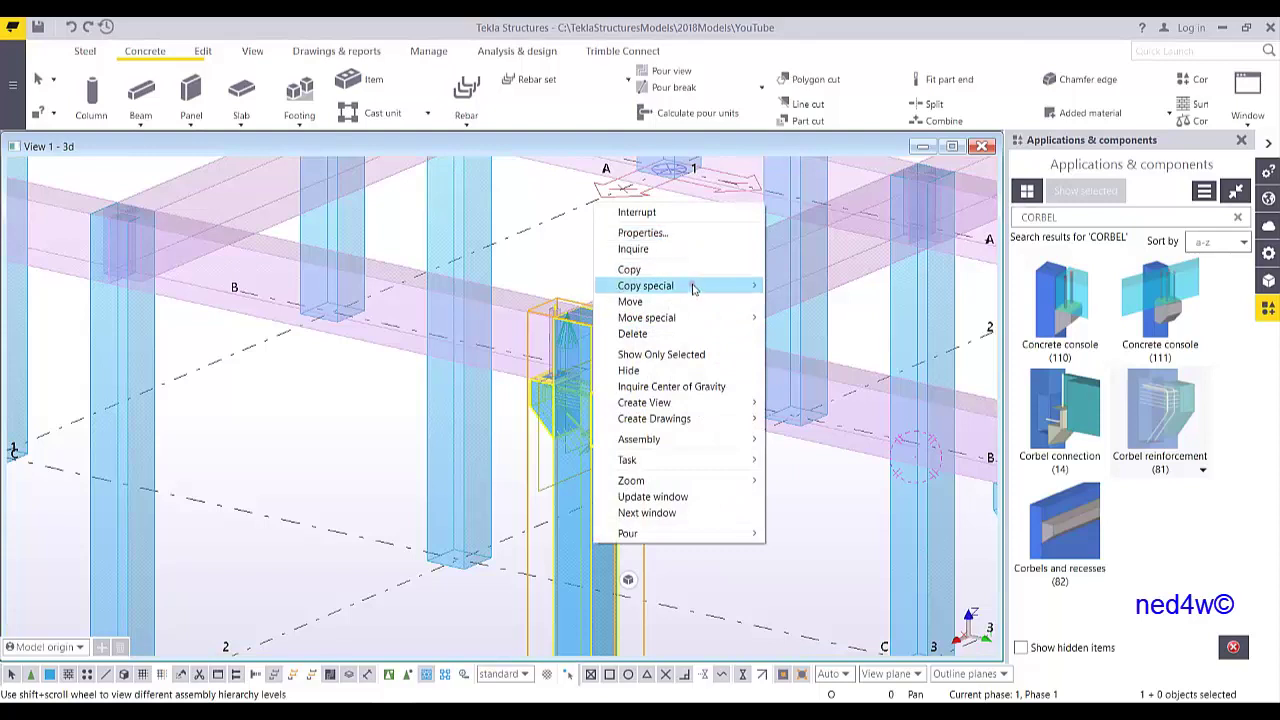
mouse_move(696, 291)
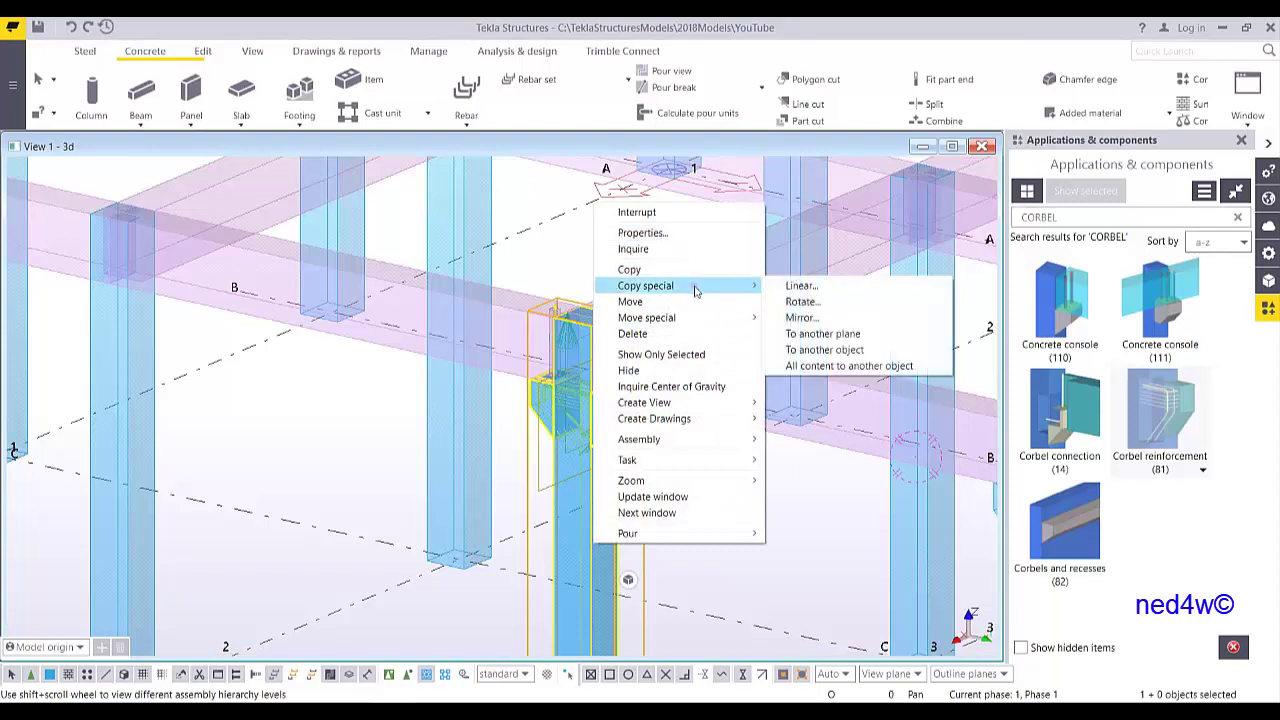
left_click(818, 368)
middle_click_drag(175, 455, 514, 423)
left_click(512, 423)
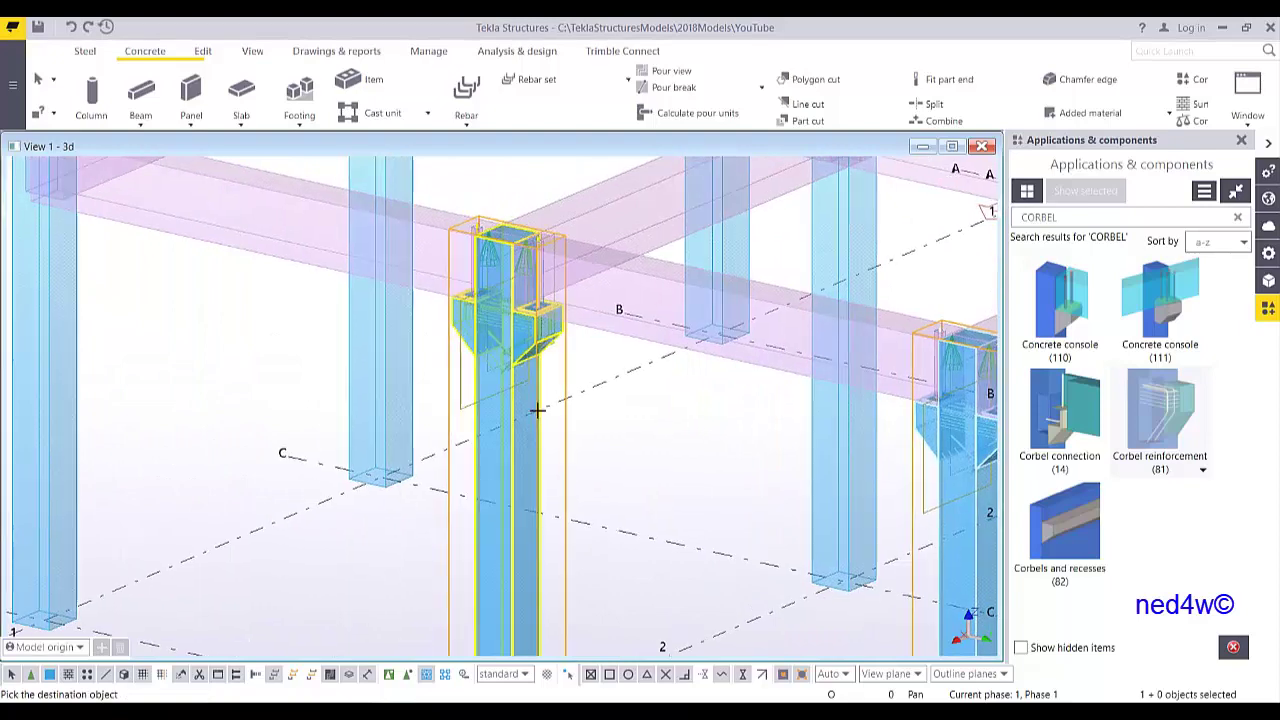
middle_click_drag(628, 243, 646, 312)
right_click(648, 312)
left_click(662, 329)
- Show the component objects fully rendered and the parts transparent, and inspect the copied corbels and their reinforcement at the column
scroll(481, 446, "up", 4)
mouse_move(483, 449)
middle_mouse_down("ctrl")
mouse_move(624, 422)
mouse_move(575, 491)
middle_mouse_up("ctrl")
scroll(600, 397, "down", 5)
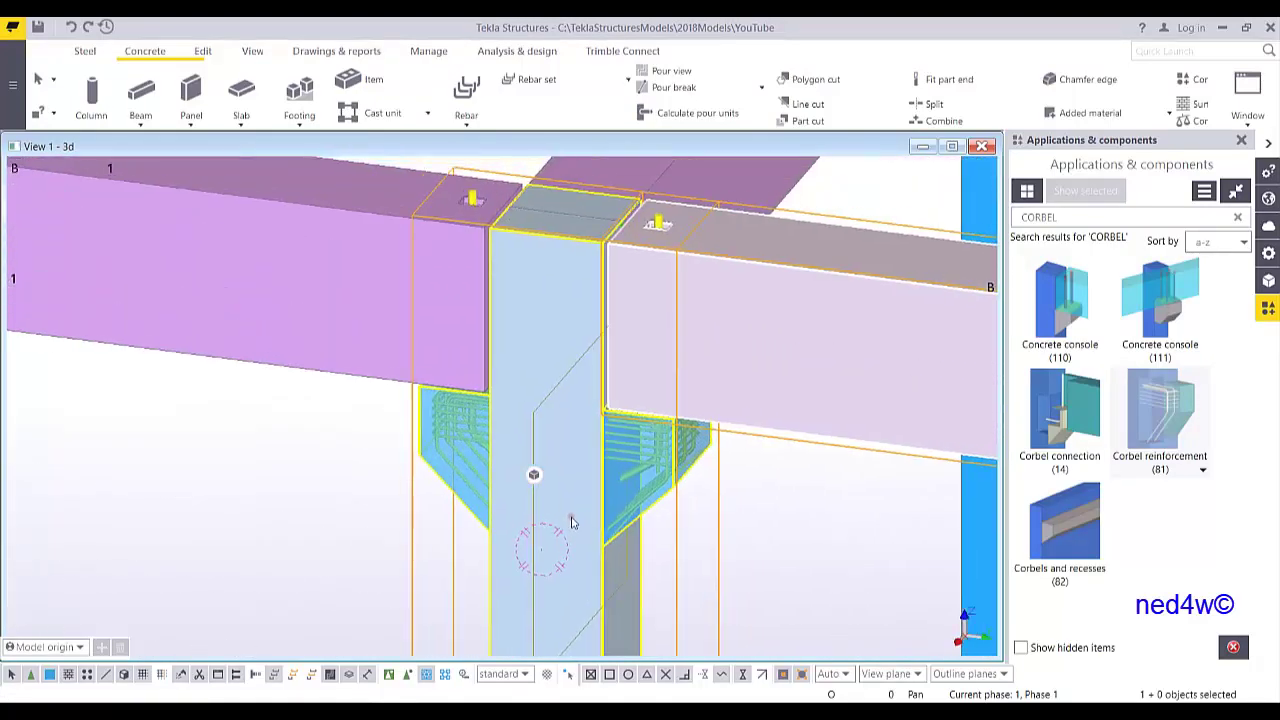
key("shift+4")
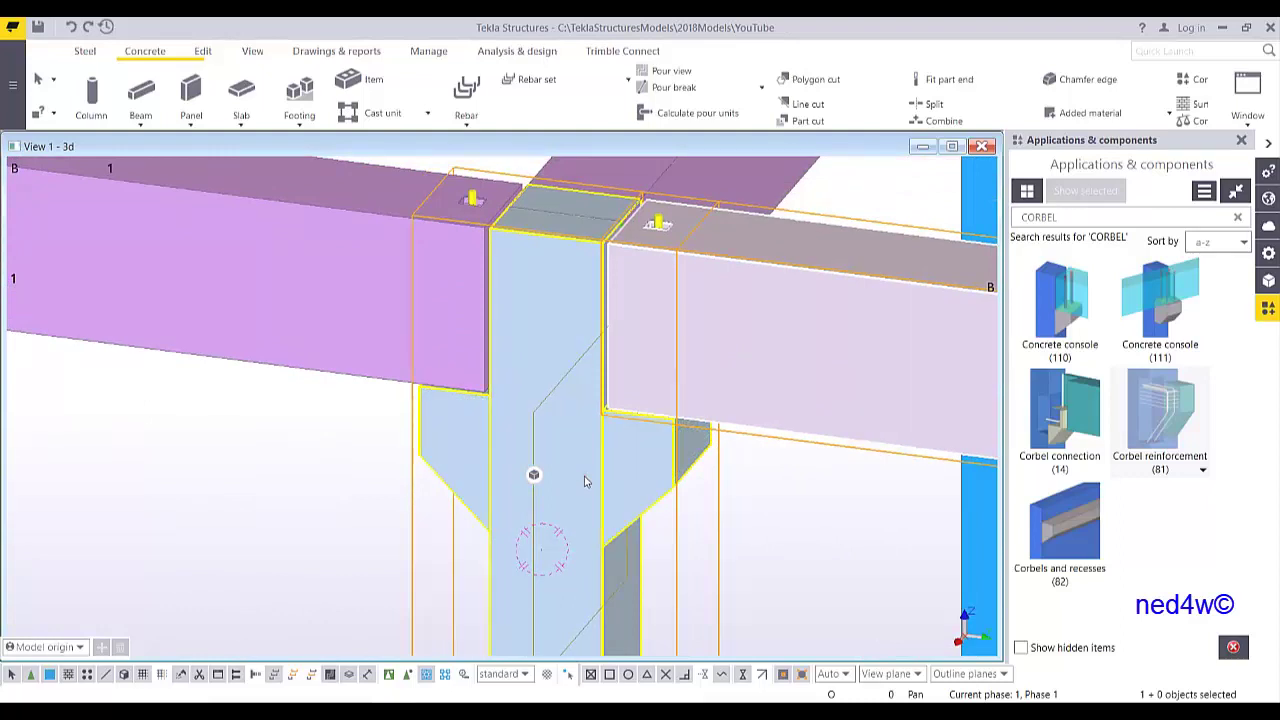
key("ctrl+2")
middle_click_drag(653, 480, 538, 494, "ctrl")
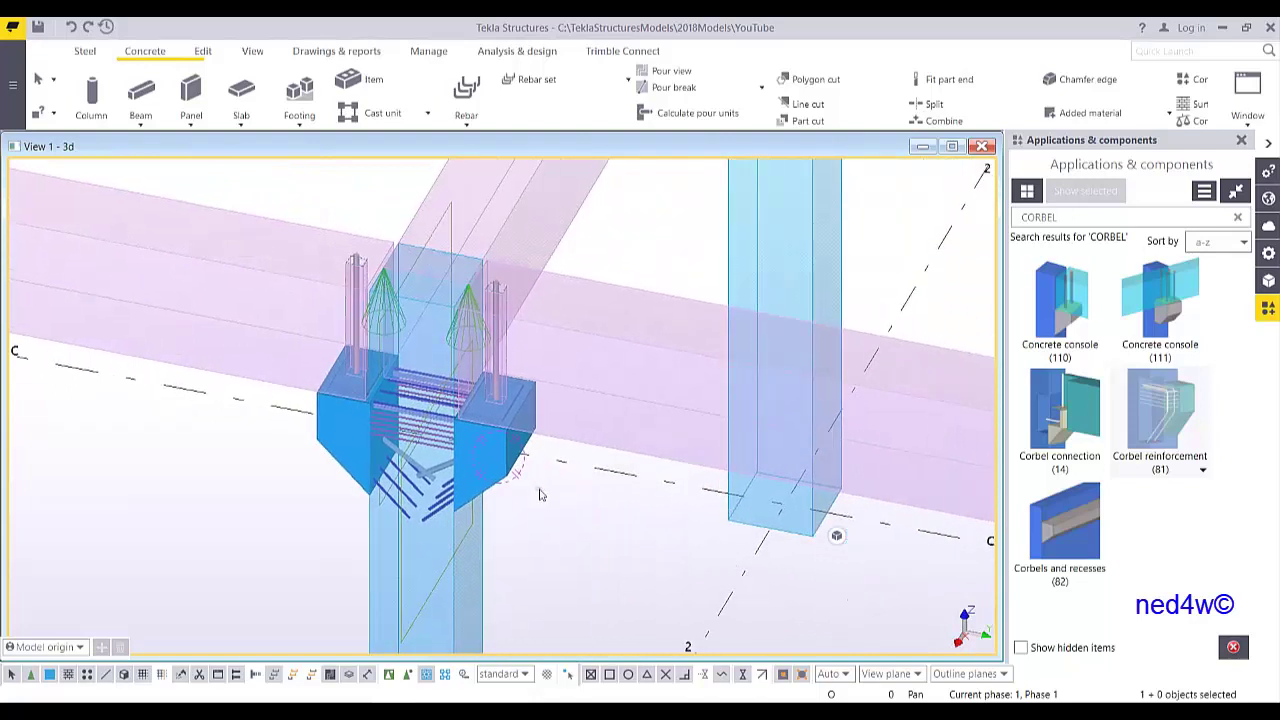